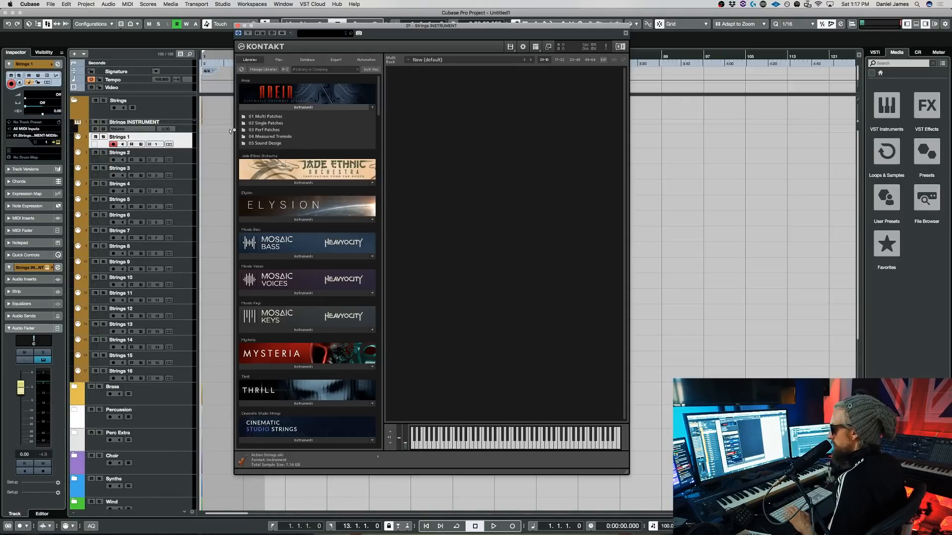
Browse the Areia library's patch folders and load 01 Areia - 16 Violins from the Sections folder of the multi patches
left_click_drag(286, 28, 288, 43)
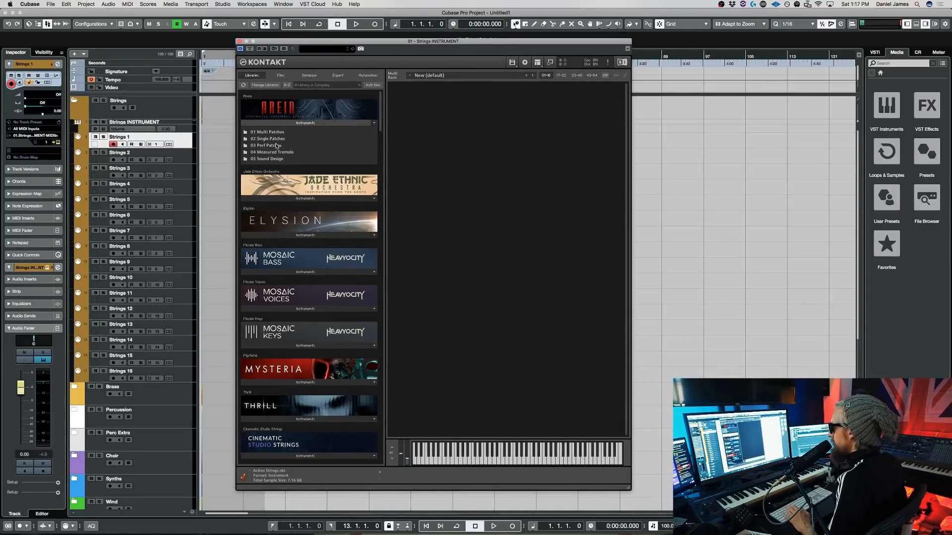
double_click(270, 145)
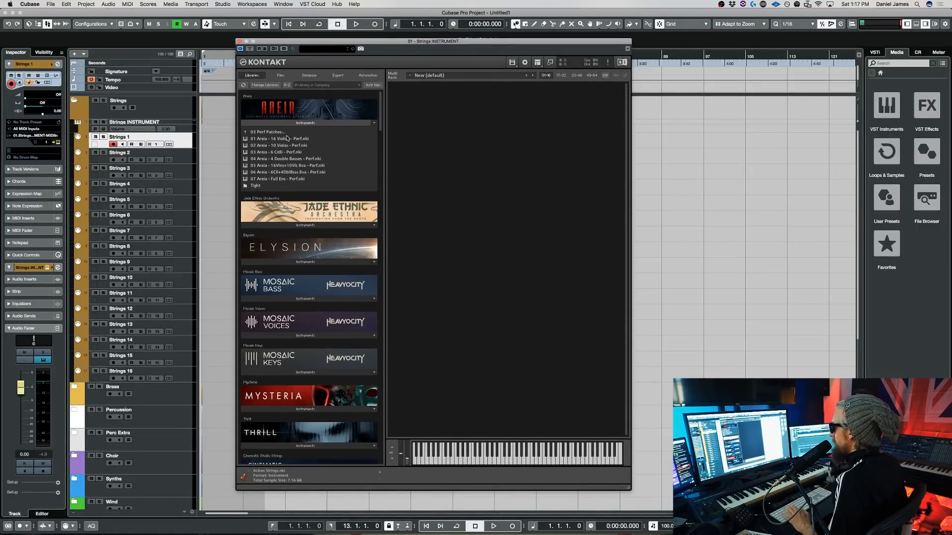
double_click(281, 133)
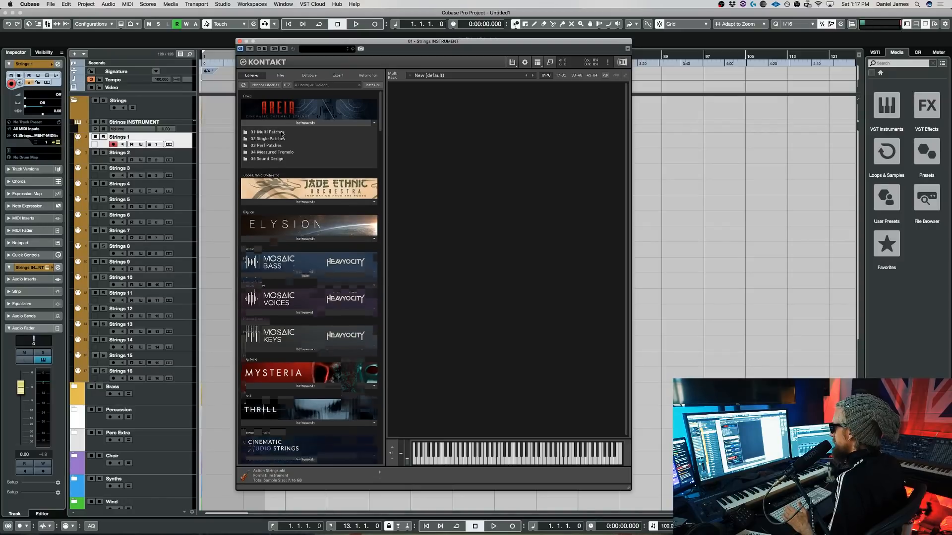
double_click(280, 152)
double_click(277, 133)
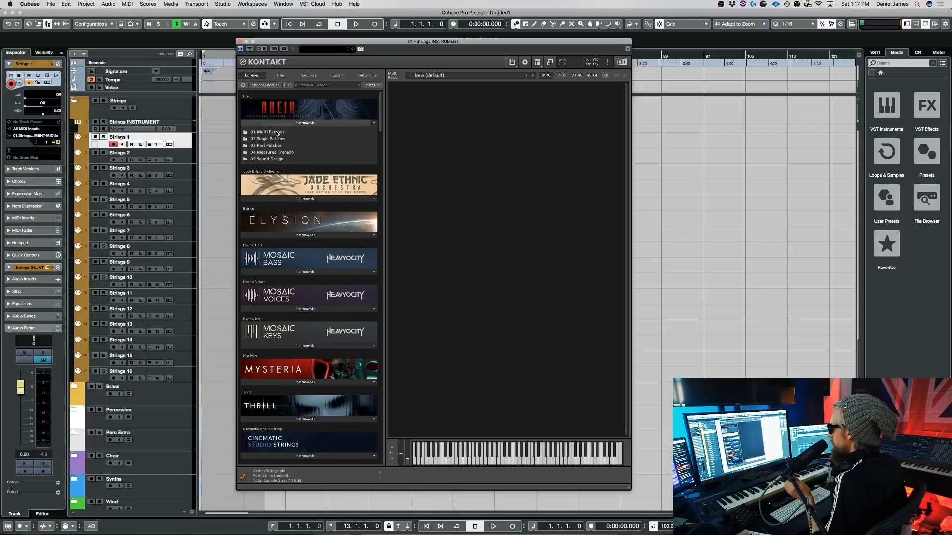
double_click(276, 133)
double_click(289, 139)
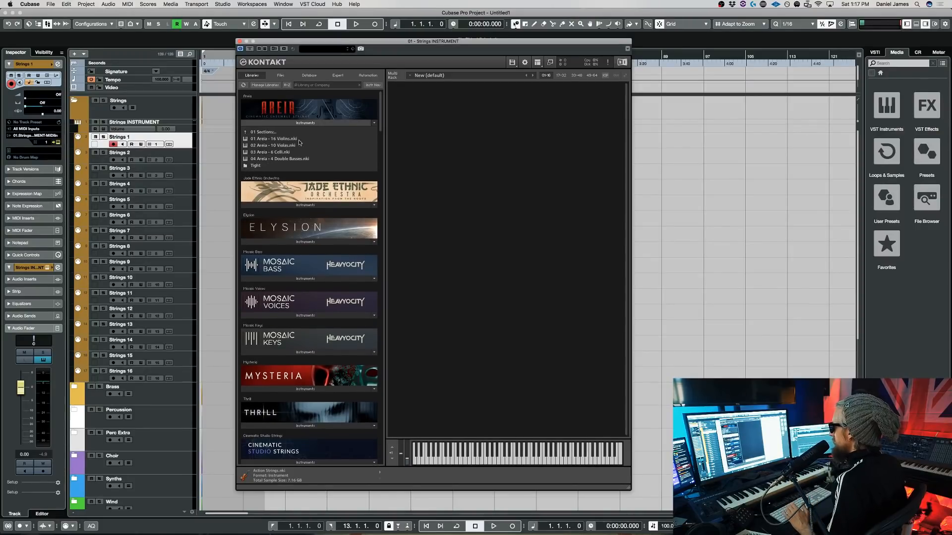
double_click(278, 139)
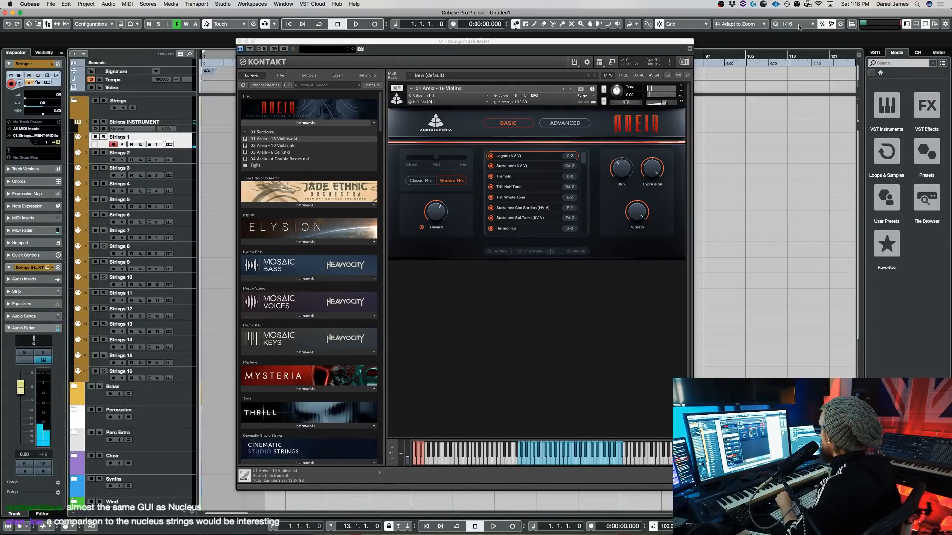
Show the advanced controls of the Areia violins patch and reposition the instrument window
left_click(555, 124)
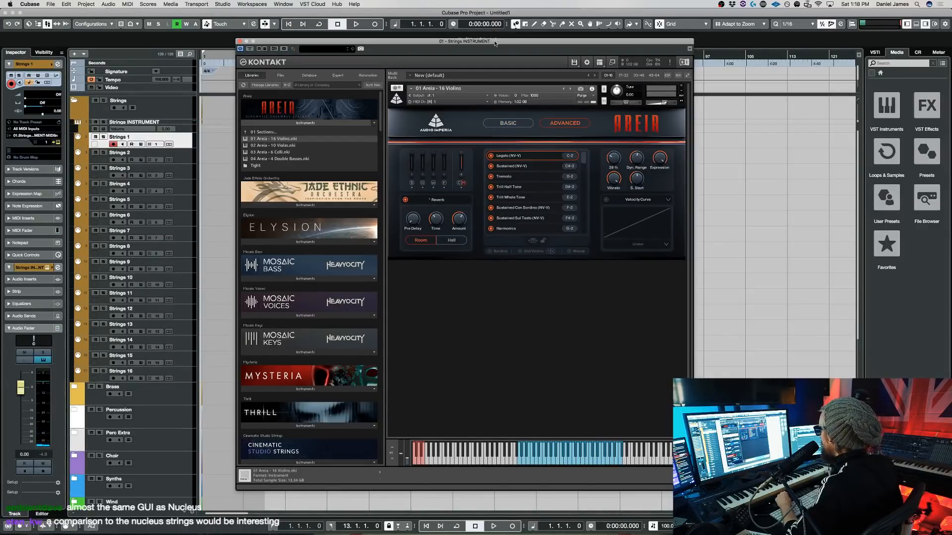
left_click_drag(494, 43, 473, 45)
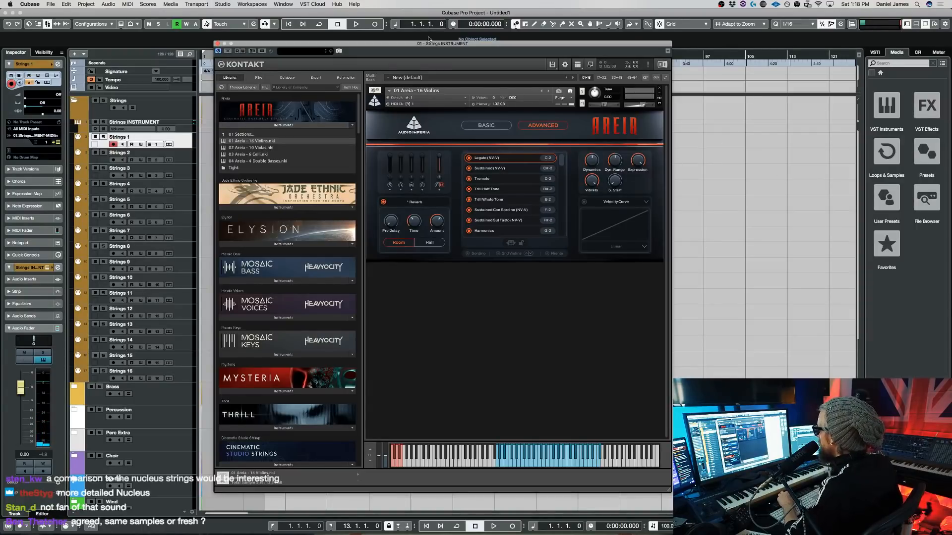
left_click_drag(429, 43, 352, 45)
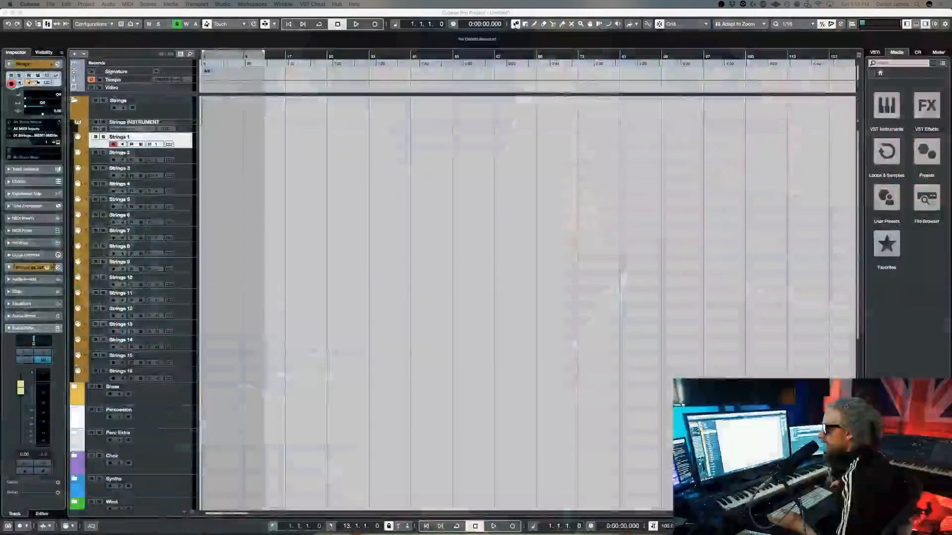
left_click(262, 232)
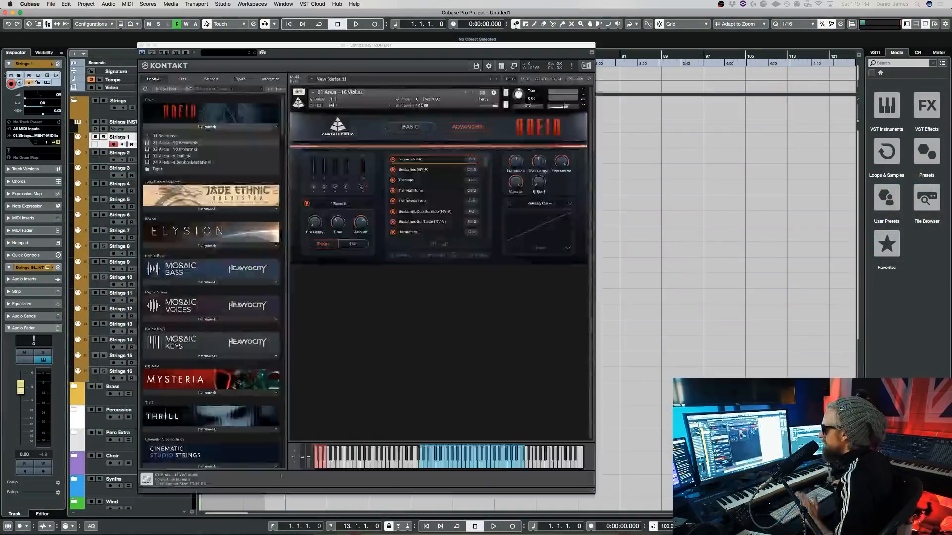
Check the patch's S. Start offset and set the Strings 1 track delay to -250 ms
double_click(56, 112)
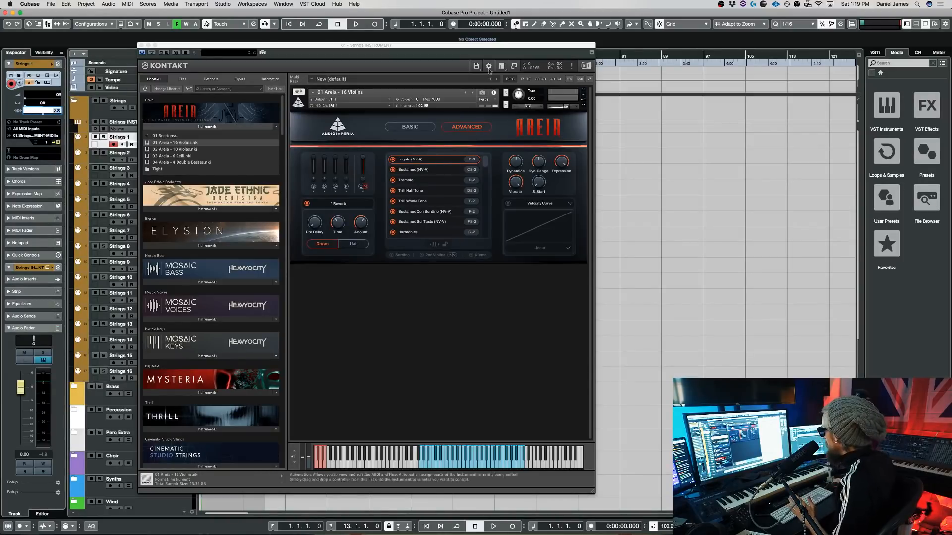
left_click(545, 187)
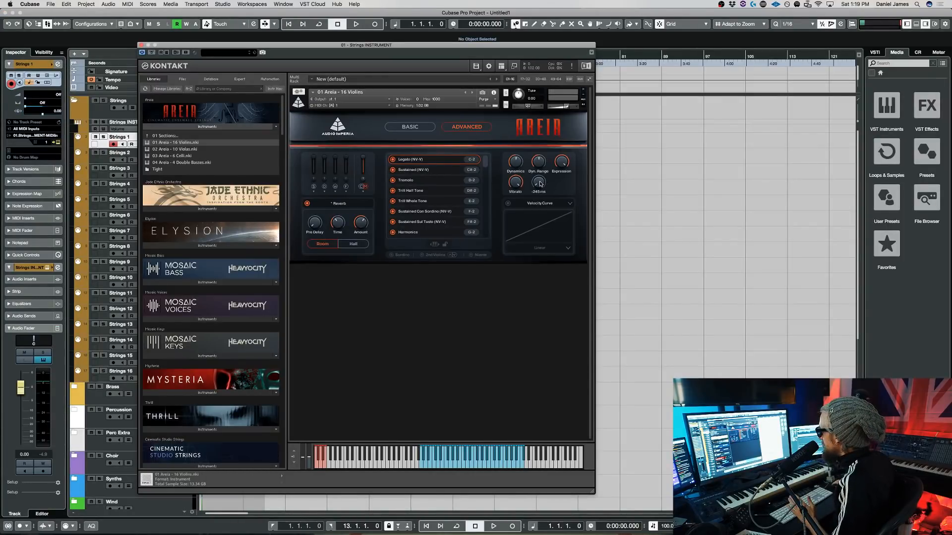
double_click(57, 112)
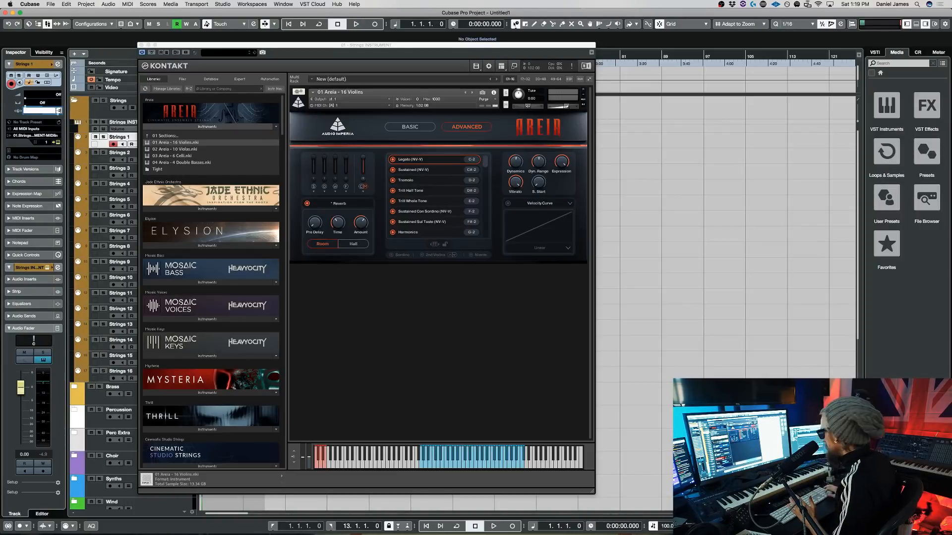
type("-250")
key("Return")
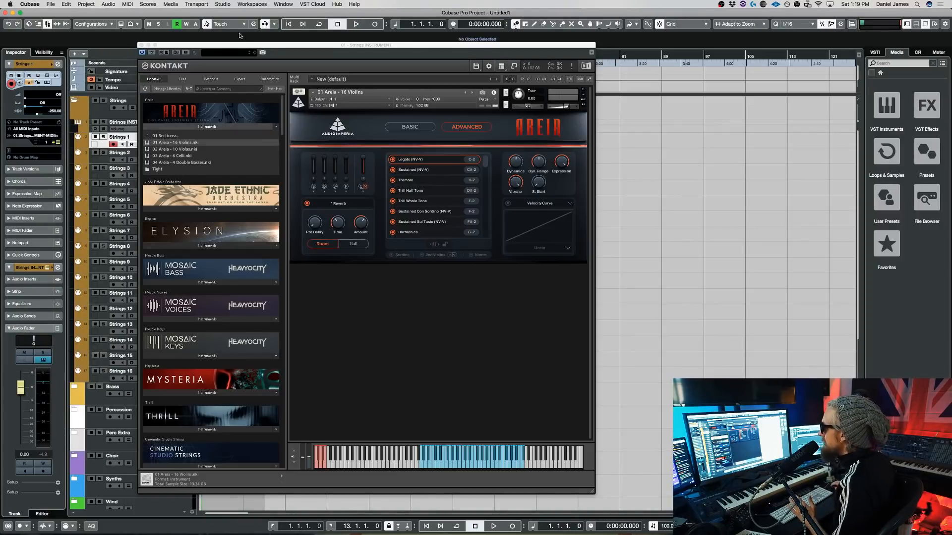
Create an eight-bar MIDI part on Strings 1 starting at bar 1 and open it in the Key Editor
left_click_drag(245, 46, 377, 52)
left_click_drag(204, 140, 243, 145)
left_click(203, 127)
double_click(218, 140)
Enter a rising phrase from bar 1: a long A3, a short C4 on beat 4, and a long D4 from bar 2
left_click(85, 252)
left_click_drag(89, 228, 189, 222)
key("Up")
key("Up")
key("Up")
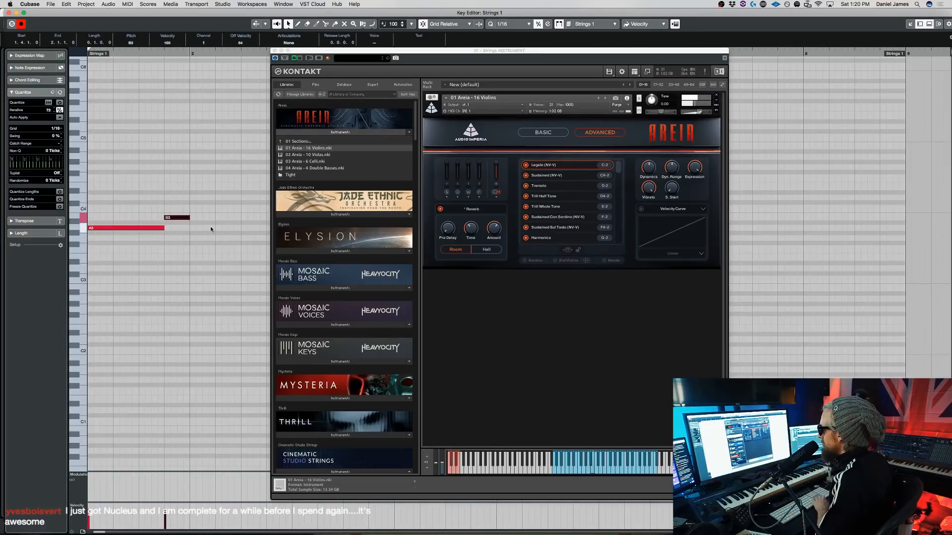
key("Down")
left_click_drag(191, 196, 272, 197)
Lengthen the A3, C4 and D4 notes slightly so they overlap for legato, and play the phrase back
left_click_drag(137, 267, 222, 179)
left_click_drag(189, 208, 195, 208)
key("space")
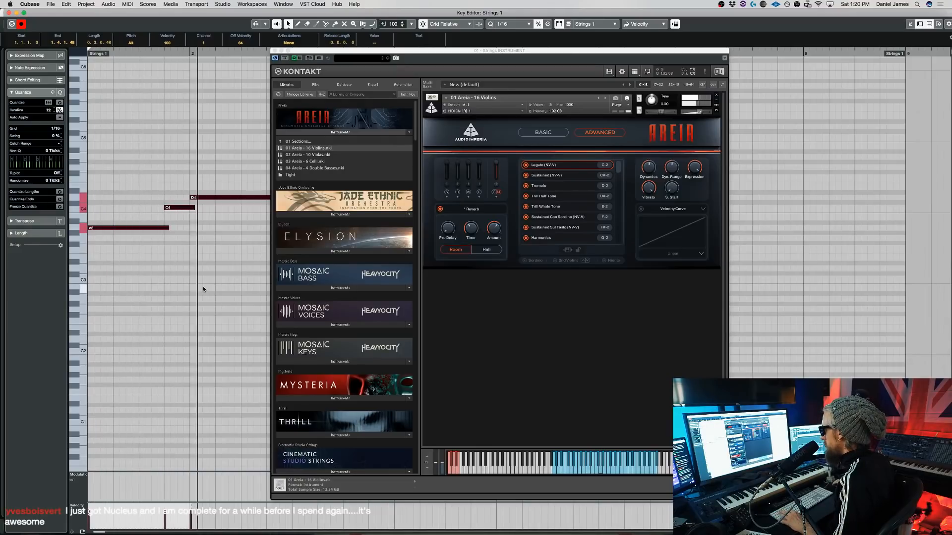
key("space")
key("space")
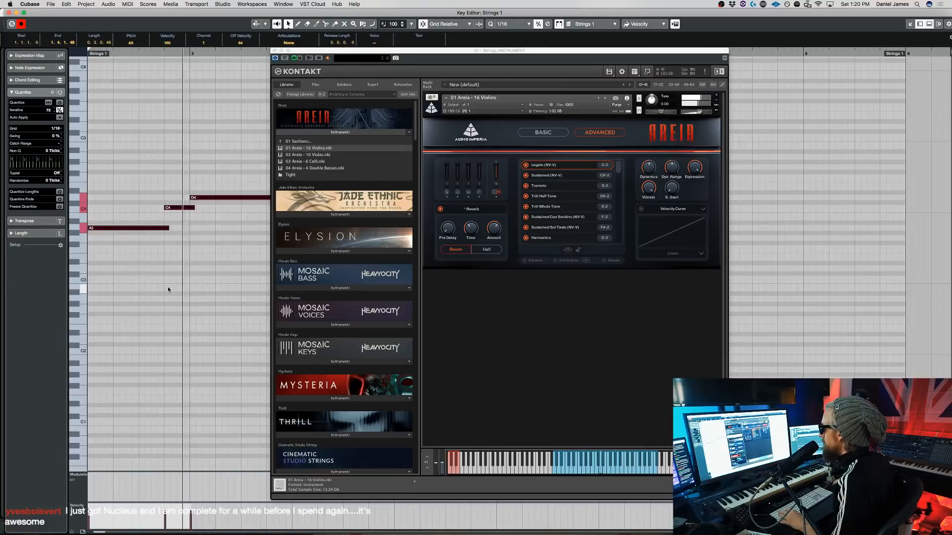
key("space")
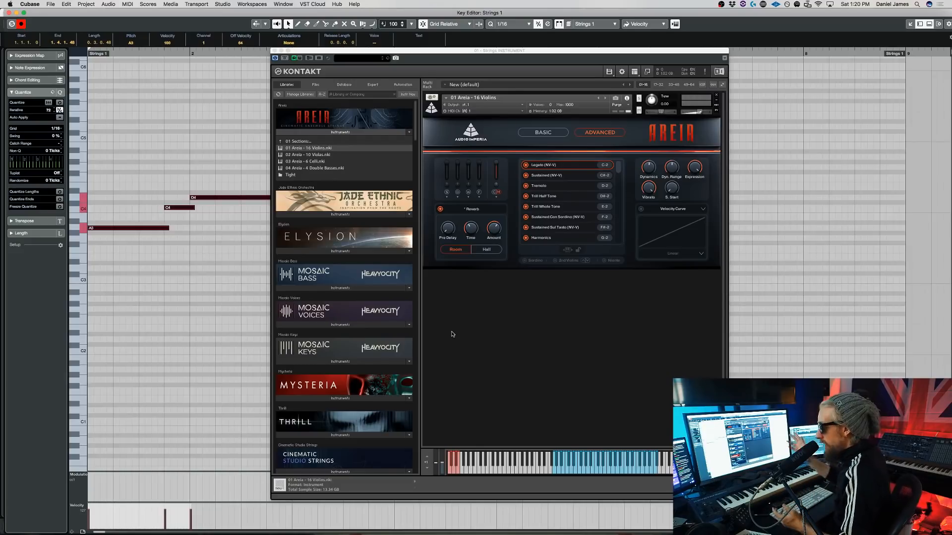
Set the patch's S. Start offset to -44 ms and reset the Strings 1 track delay to 0
left_click(162, 358)
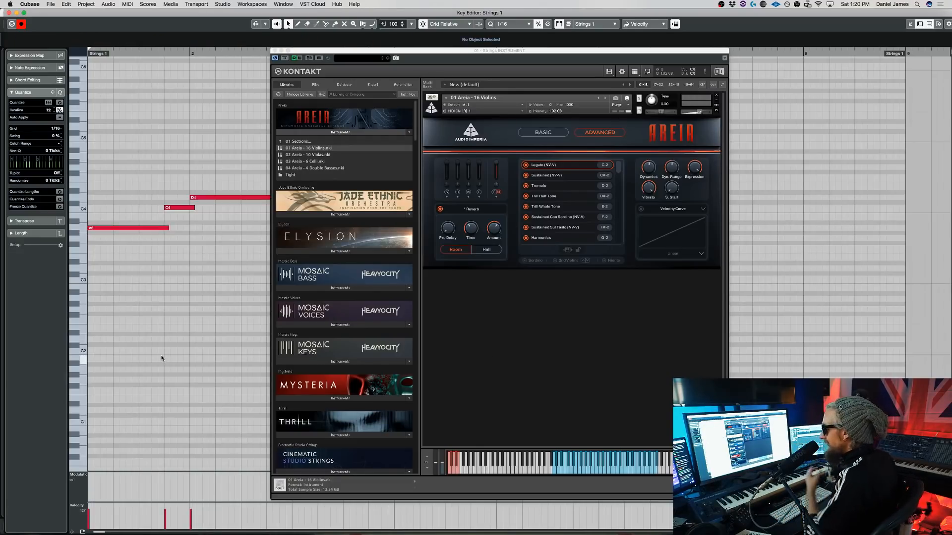
left_click(674, 192)
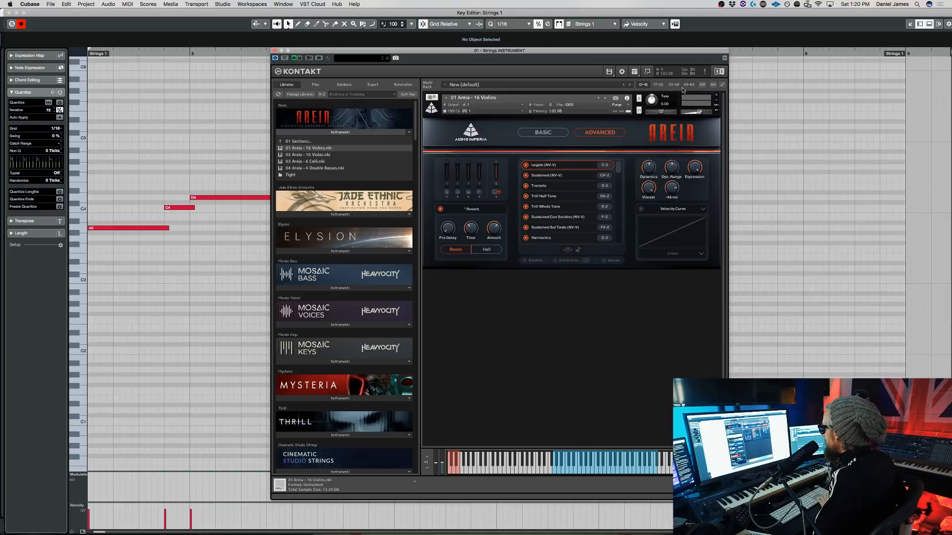
left_click(193, 297)
key("Return")
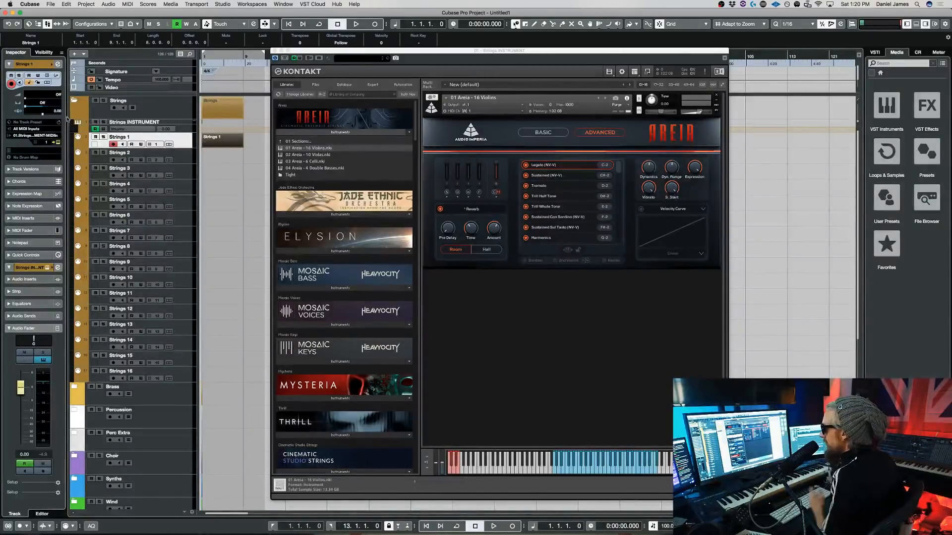
Reopen the Strings 1 part in the Key Editor and play it back
left_click(229, 208)
double_click(207, 145)
key("space")
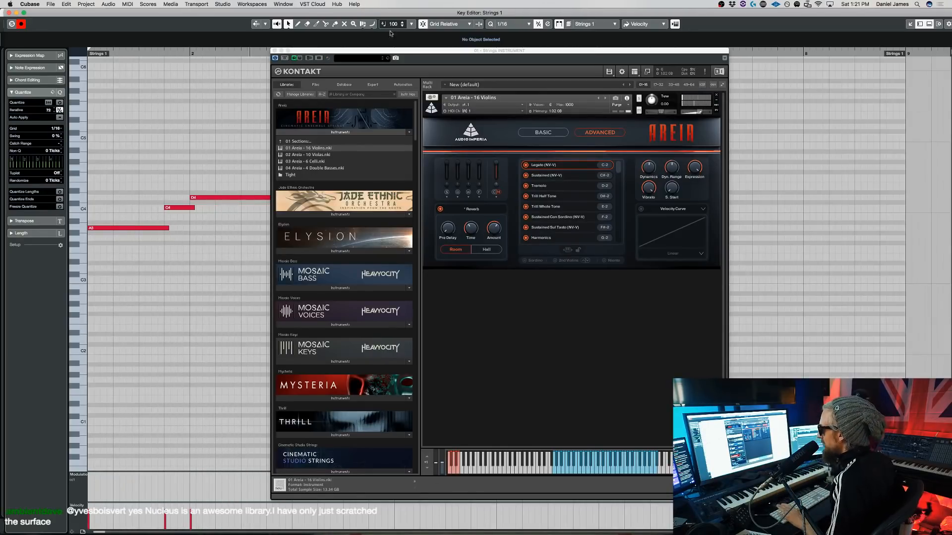
Shorten the D4 in bar 2 to end at beat 3 and follow it with descending A#4, A4, G4 and F4 notes
left_click_drag(368, 50, 507, 49)
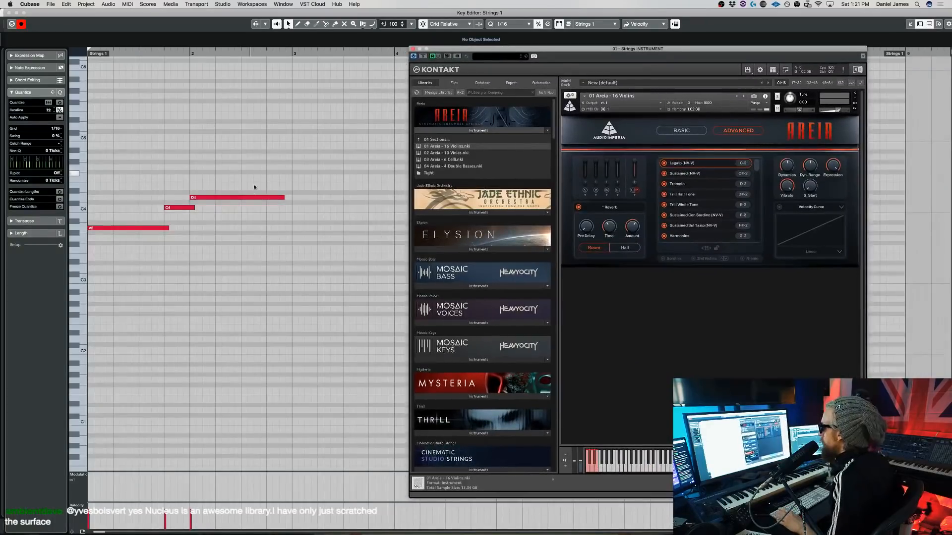
left_click(276, 231)
left_click_drag(284, 196, 241, 197)
left_click(243, 152, "alt")
left_click_drag(249, 153, 298, 177)
Lengthen the descending notes and the D4 before them so they overlap for legato, and play the passage
key("super+Right")
left_click_drag(322, 209, 257, 151)
left_click_drag(241, 198, 246, 198)
key("space")
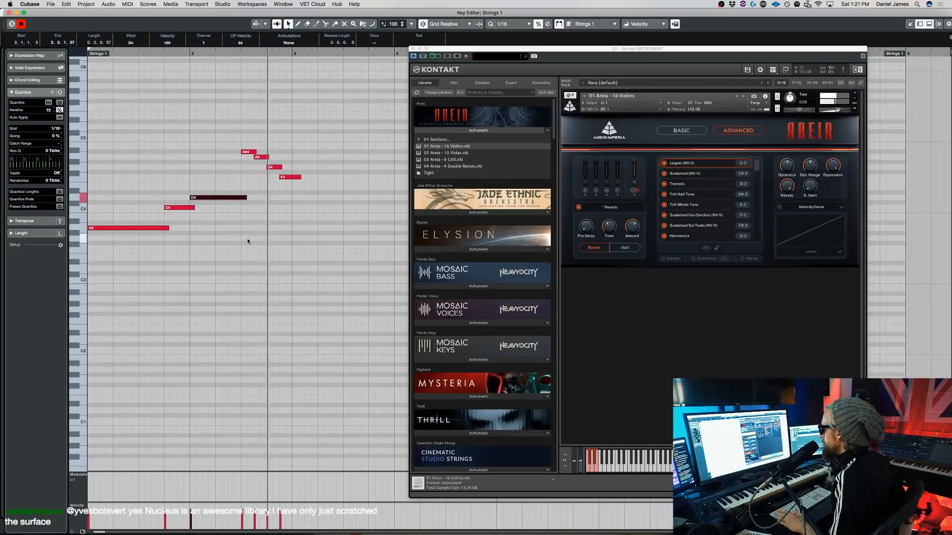
key("space")
Continue the melody with long E4 and C4 notes in bar 3 and a D4 in bar 4 ending at beat 3
mouse_move(295, 188)
left_mouse_down()
mouse_move(337, 193)
mouse_move(346, 206)
mouse_move(393, 209)
mouse_move(358, 197)
mouse_move(412, 198)
left_mouse_up()
scroll(386, 218, "right", 3)
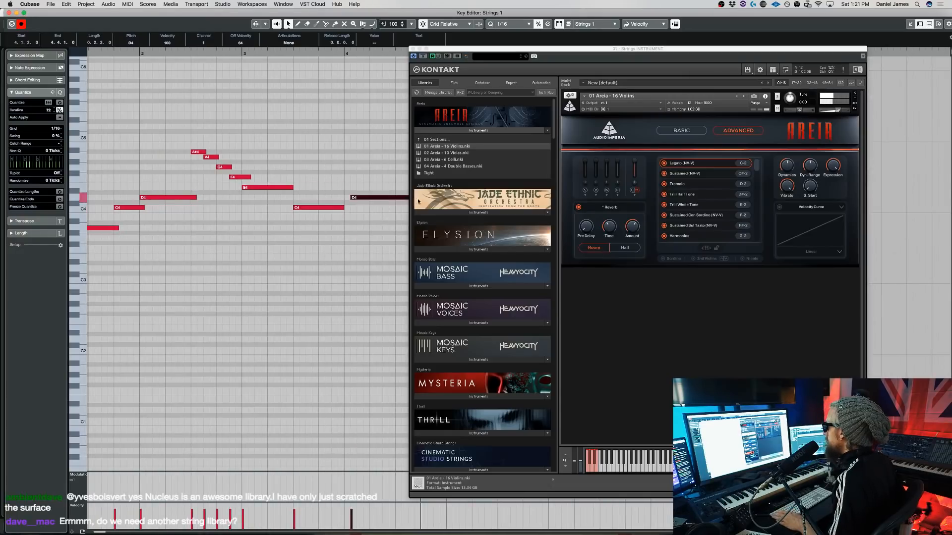
left_click(294, 188)
scroll(296, 193, "right", 4)
left_click(298, 198)
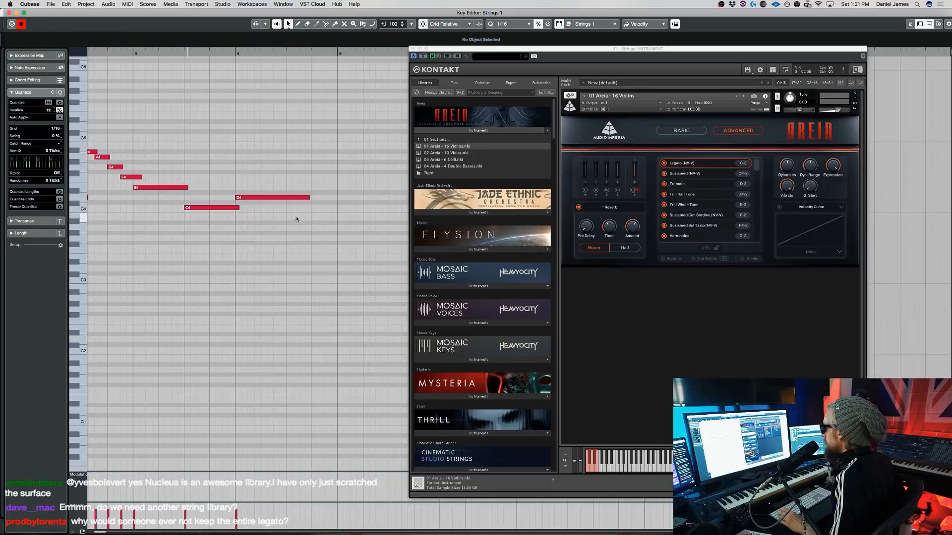
left_click_drag(297, 198, 287, 198)
Enter a sixteenth-note arpeggio from beat 3 of bar 4: D4, F4, A4, D5, A4, F4, E4, F4
double_click(290, 197)
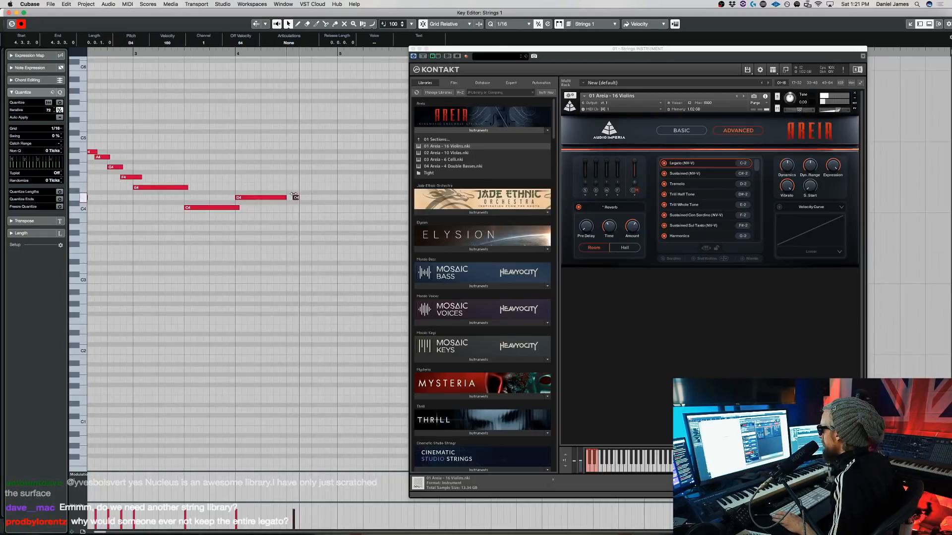
double_click(296, 177)
double_click(302, 157)
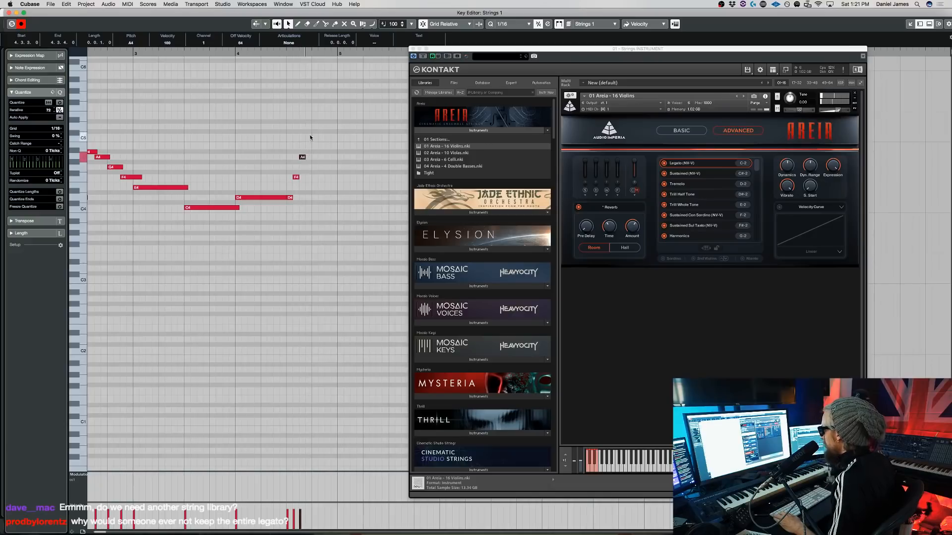
double_click(308, 127)
double_click(315, 156)
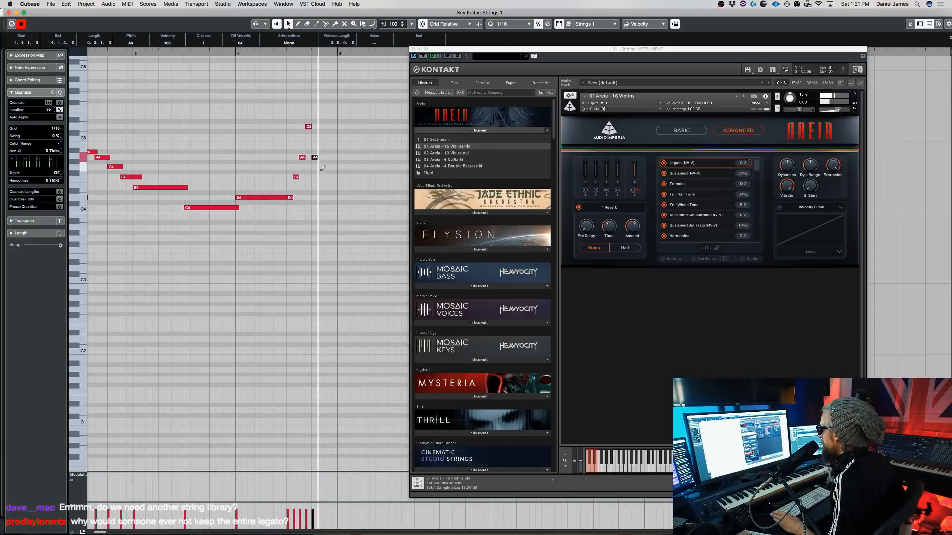
double_click(321, 177)
double_click(329, 188)
double_click(334, 177)
Audition the sixteenth-note arpeggio with slightly overlapping notes and delete it from bar 4
left_click_drag(348, 213, 286, 109)
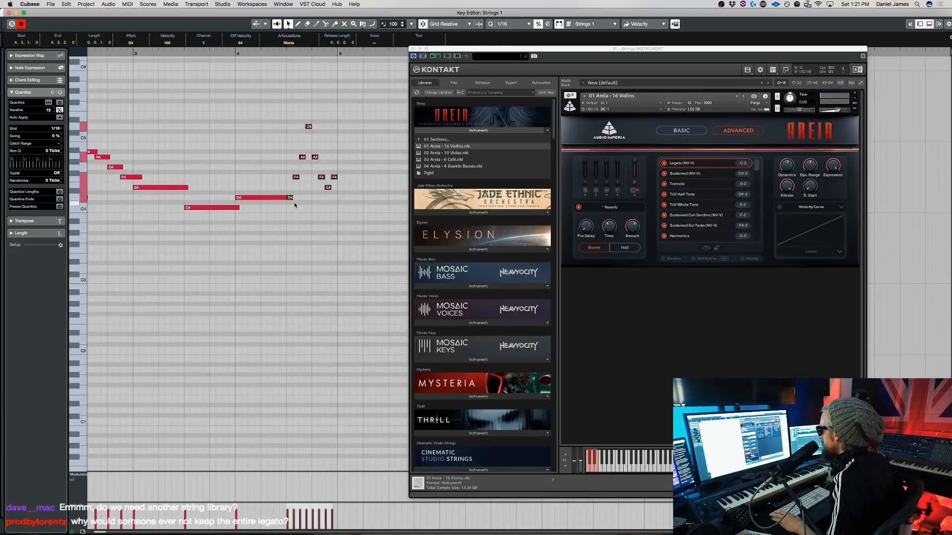
left_click(291, 244)
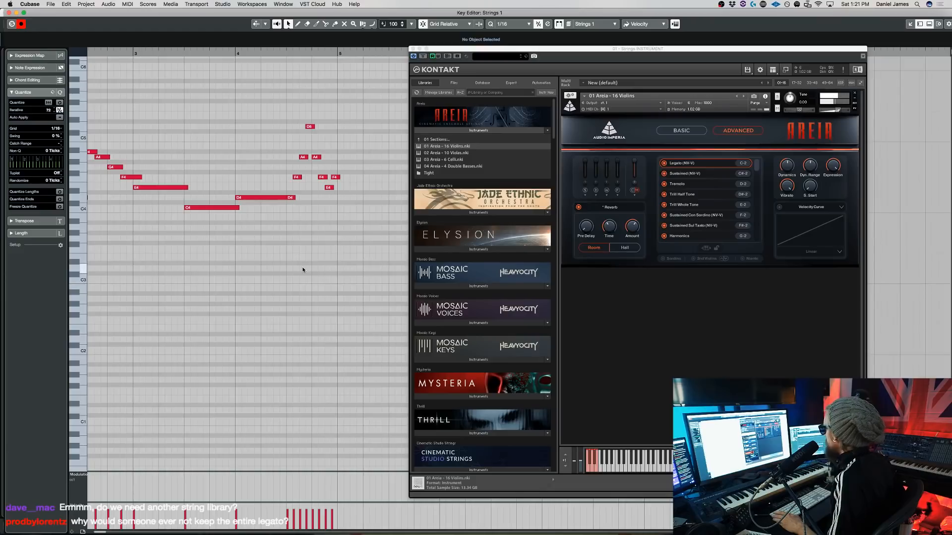
key("space")
left_click_drag(444, 49, 550, 37)
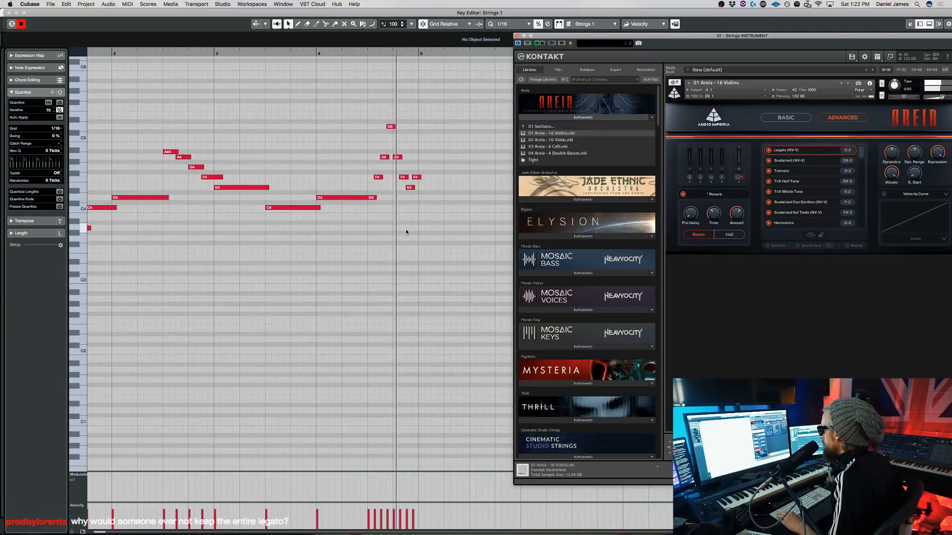
left_click_drag(440, 228, 374, 91)
key("Delete")
Enter four descending sixteenth notes from beat 3 of bar 4: D5, A4, F4 and E4
left_click(370, 126, "alt")
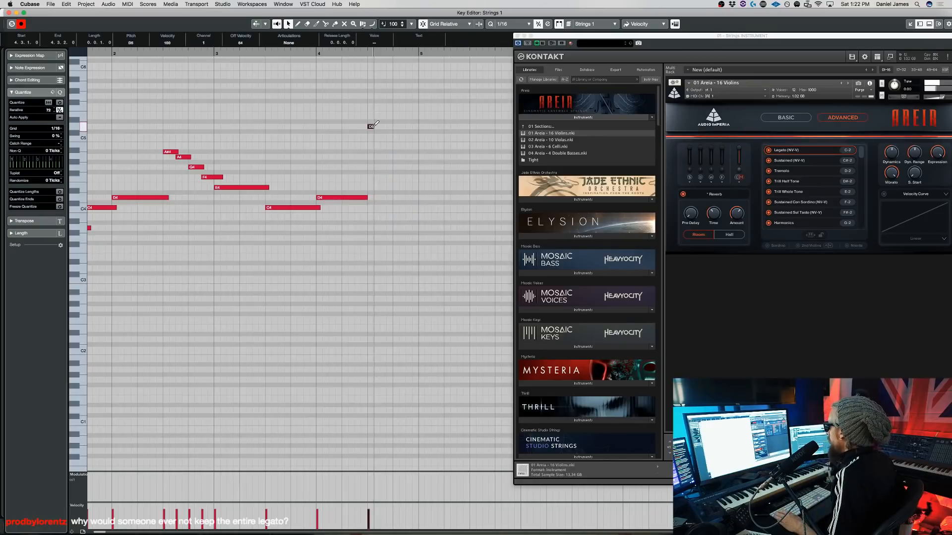
left_click(377, 156, "alt")
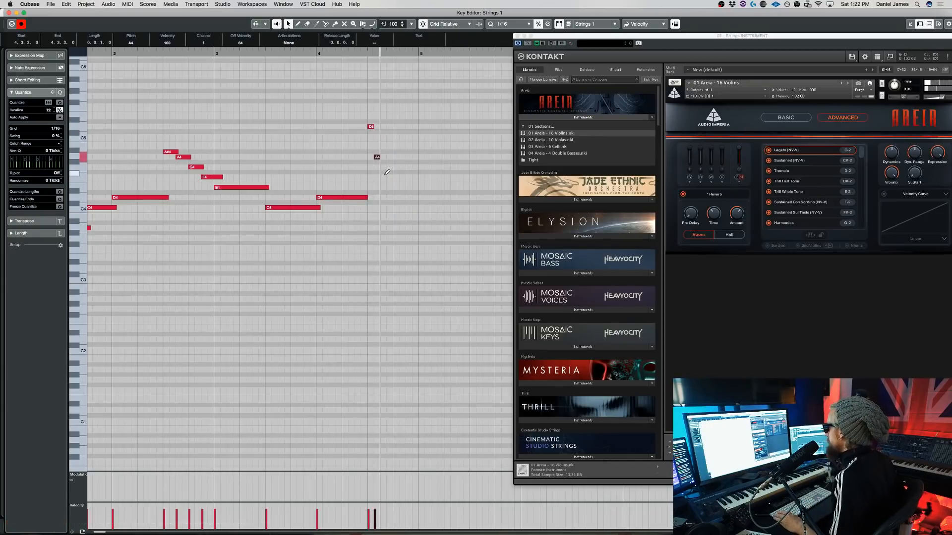
left_click(384, 177, "alt")
left_click(390, 187, "alt")
Copy the four-note descending figure to beat 4 of bar 4 and lower the copy's first note to C5
left_click_drag(402, 203, 369, 123)
key("super+c")
key("super+v")
key("q")
key("q")
key("q")
left_click(401, 142)
left_click(397, 126)
key("Down")
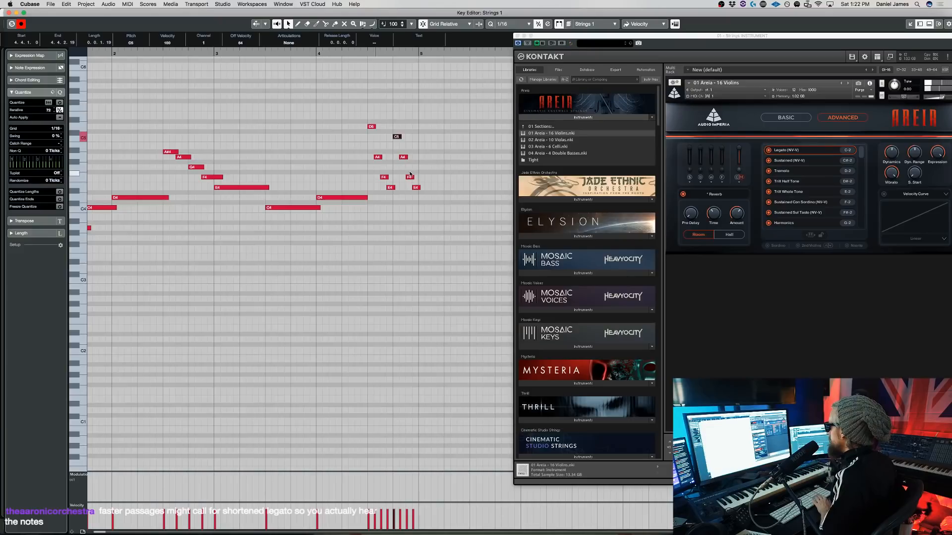
Audition the two descending figures and duplicate all eight sixteenth notes to the start of bar 5
key("space")
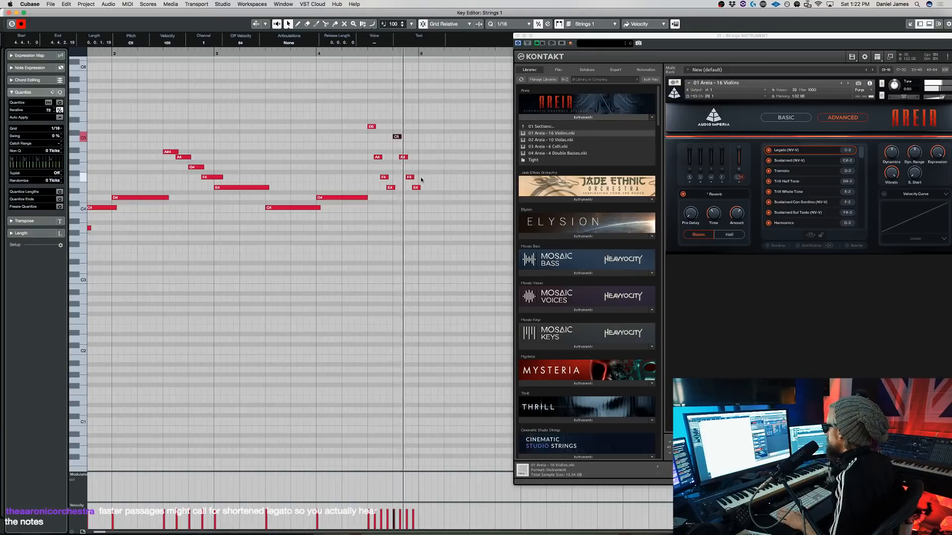
key("space")
left_click_drag(449, 229, 368, 102)
key("alt+d")
scroll(404, 126, "right", 1)
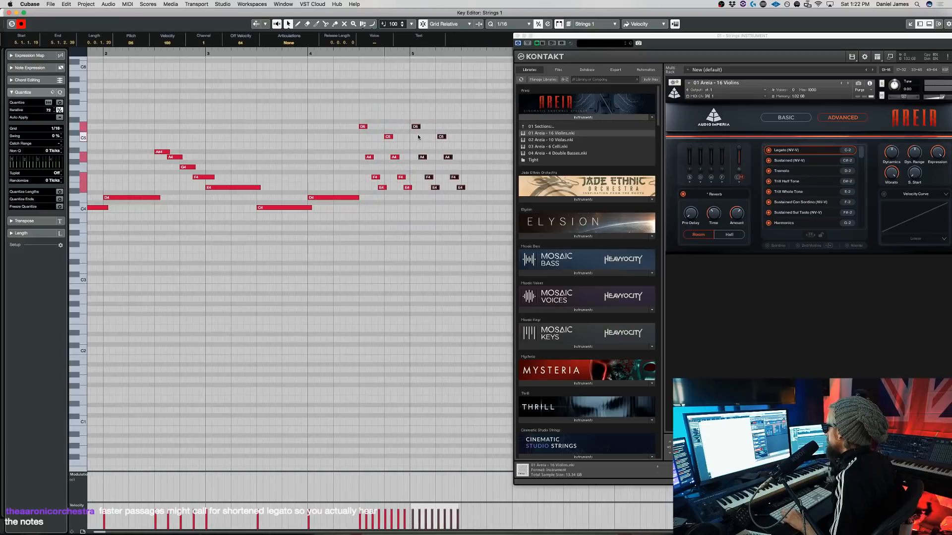
Raise the last four copied notes in bar 5 by five semitones each, to F5, D5, A#4 and A4
left_click(439, 137)
key("Up")
key("Up")
key("Up")
key("Up")
key("Up")
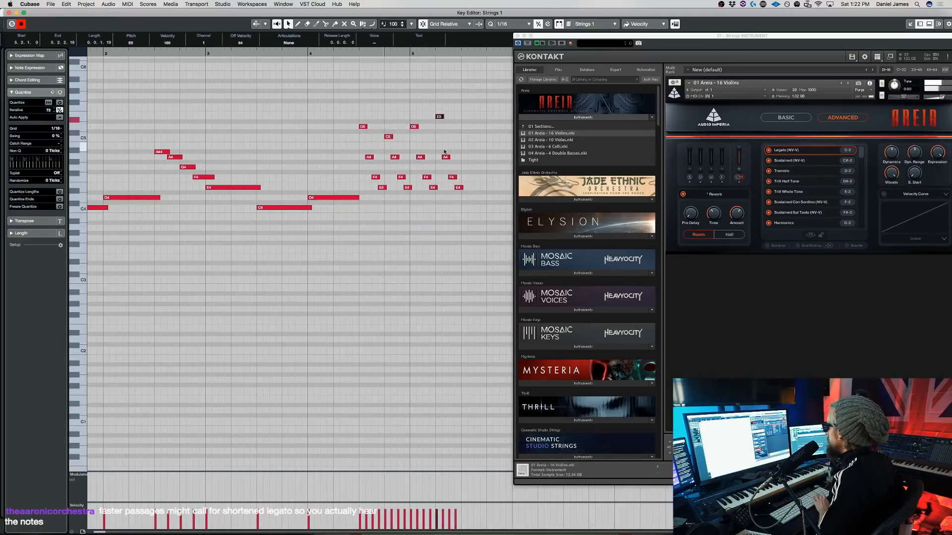
key("Right")
key("Up")
key("Up")
key("Up")
key("Up")
key("Up")
key("Right")
key("Up")
key("Up")
key("Up")
key("Up")
key("Up")
key("Right")
key("Up")
key("Up")
key("Up")
key("Up")
key("Up")
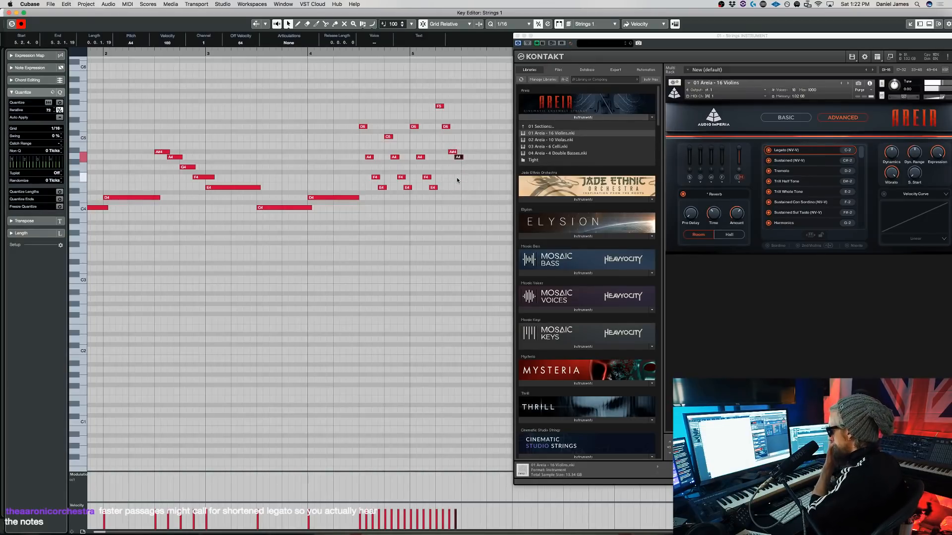
Play back the whole melody, including the extended sixteenth-note run, and shift the Kontakt window within view
key("space")
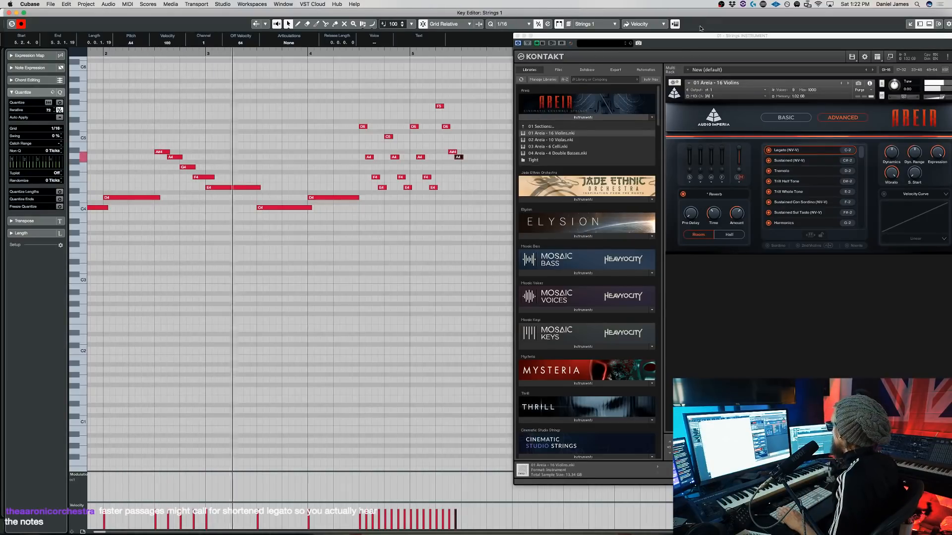
left_click_drag(696, 39, 666, 33)
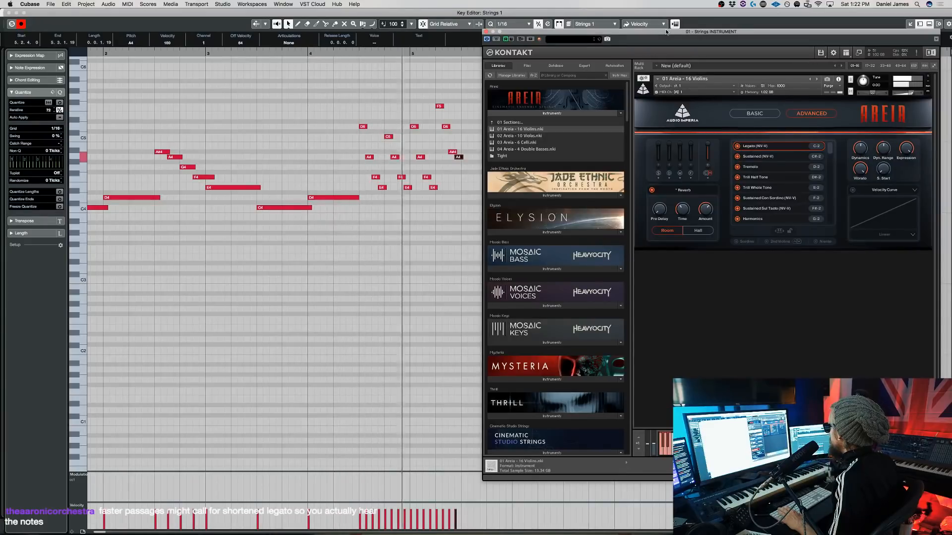
key("space")
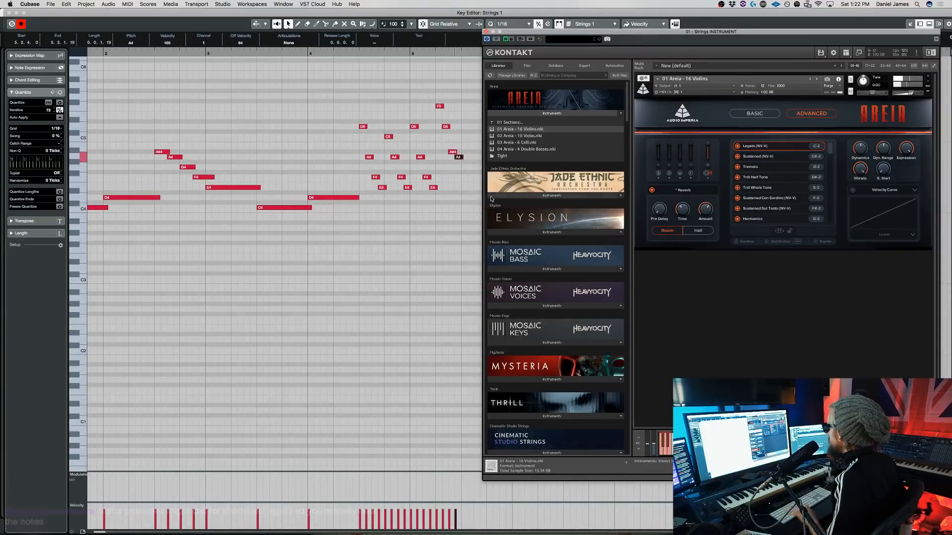
Lower the entire sixteenth-note run in bars 4 and 5 by one octave and audition it from bar 4
left_click_drag(465, 206, 364, 73)
key("shift+Down")
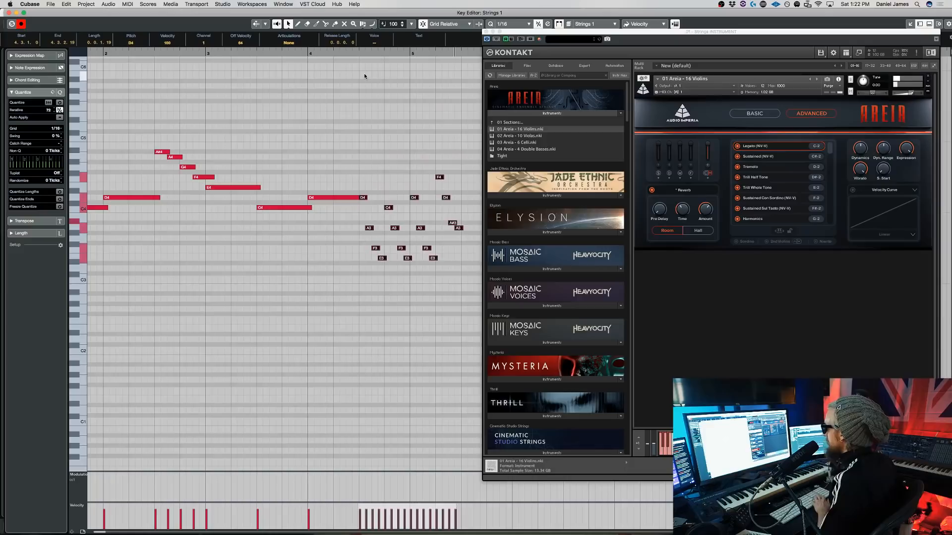
left_click(345, 53)
key("space")
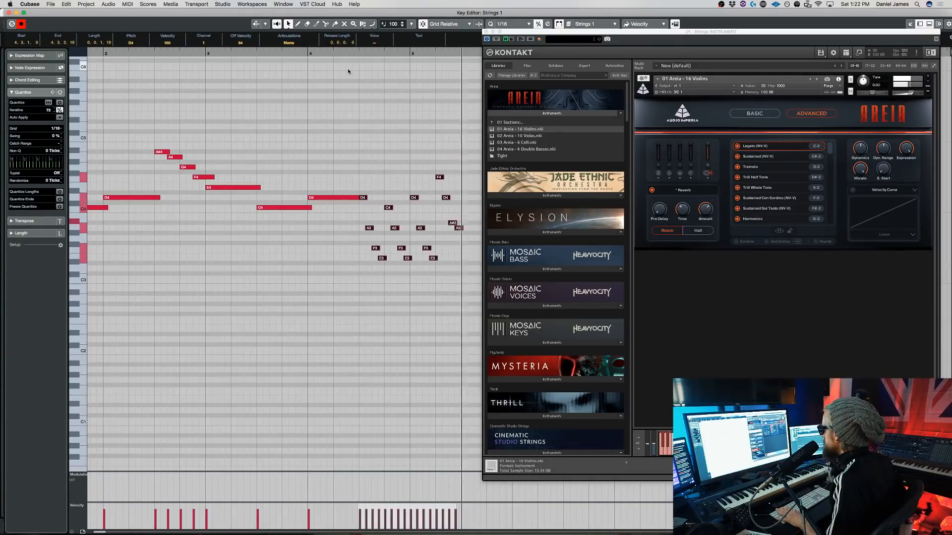
left_click(433, 304)
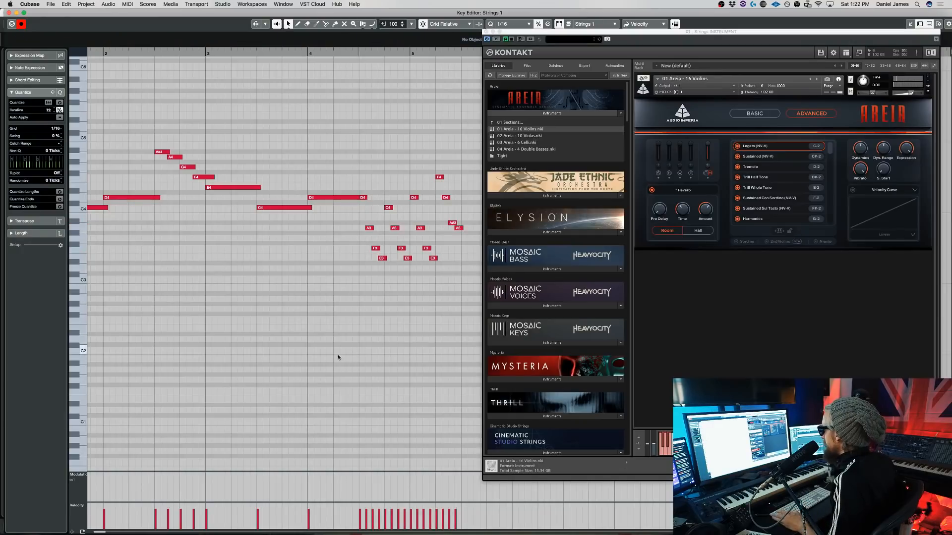
Switch the violins to the Sustained (NV-V) articulation and turn Vibrato fully down in the basic view
scroll(183, 411, "left", 5)
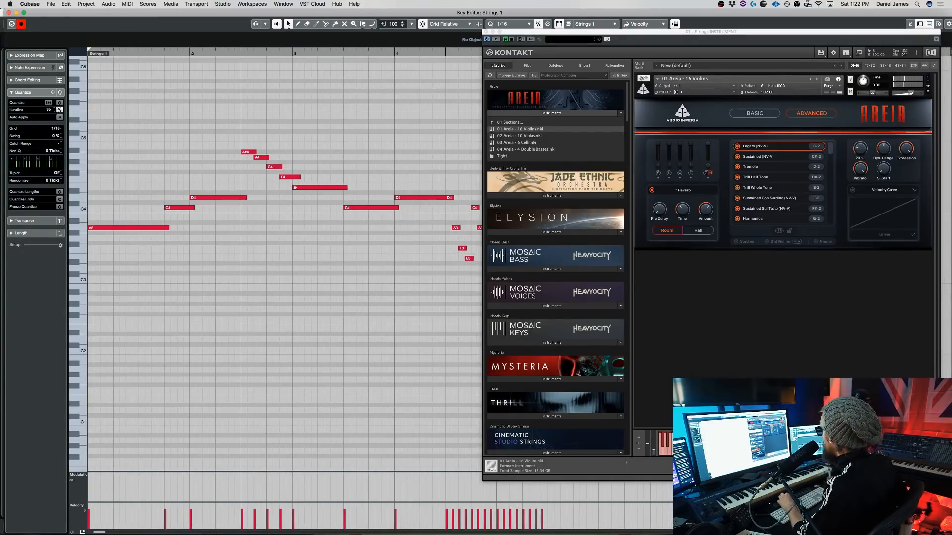
left_click(786, 160)
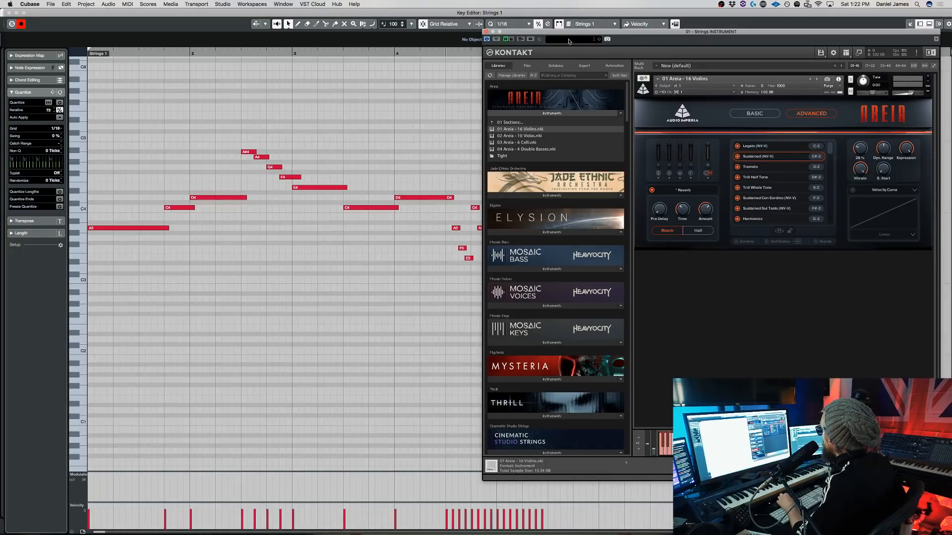
left_click_drag(595, 33, 290, 43)
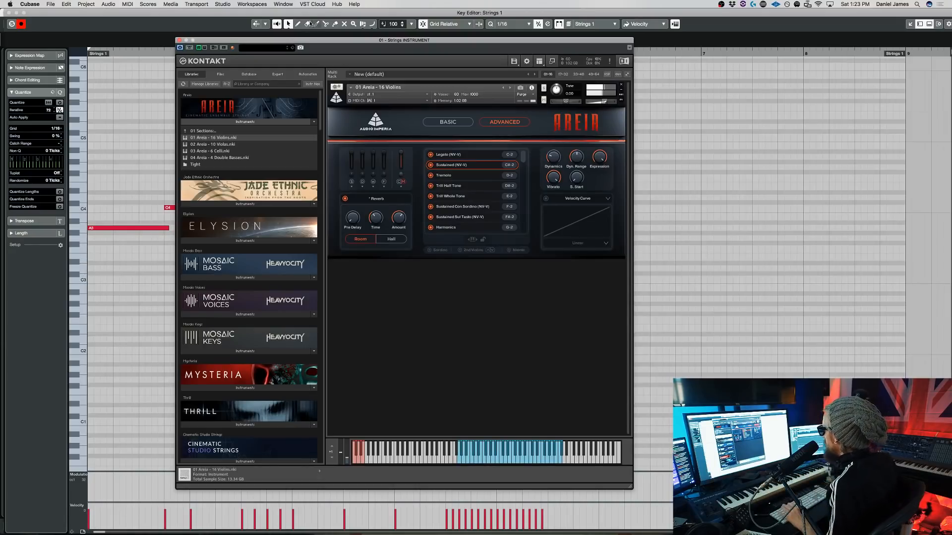
left_click(438, 123)
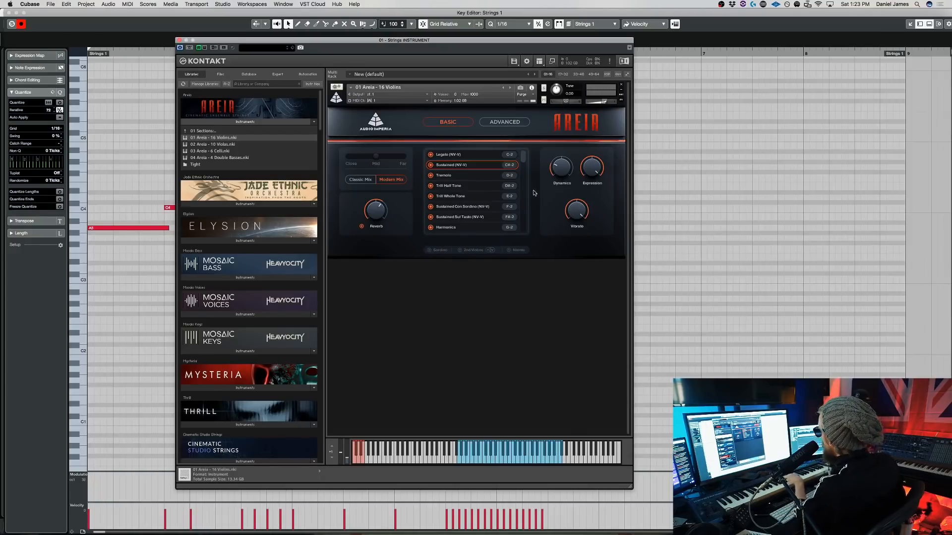
left_click_drag(573, 218, 573, 392)
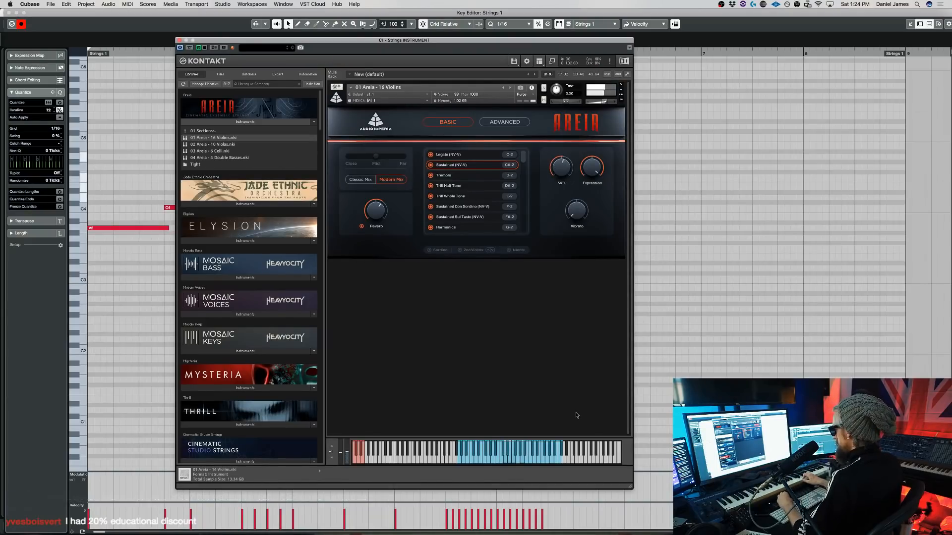
Set the microphones to Classic Mix while auditioning the Tremolo, Trill Half Tone and Trill Whole Tone articulations
left_click(456, 176)
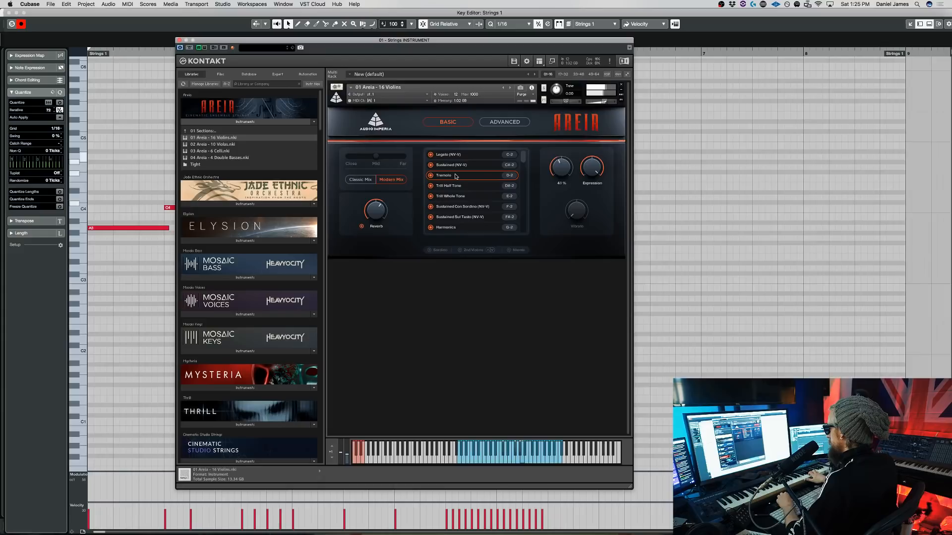
left_click(350, 181)
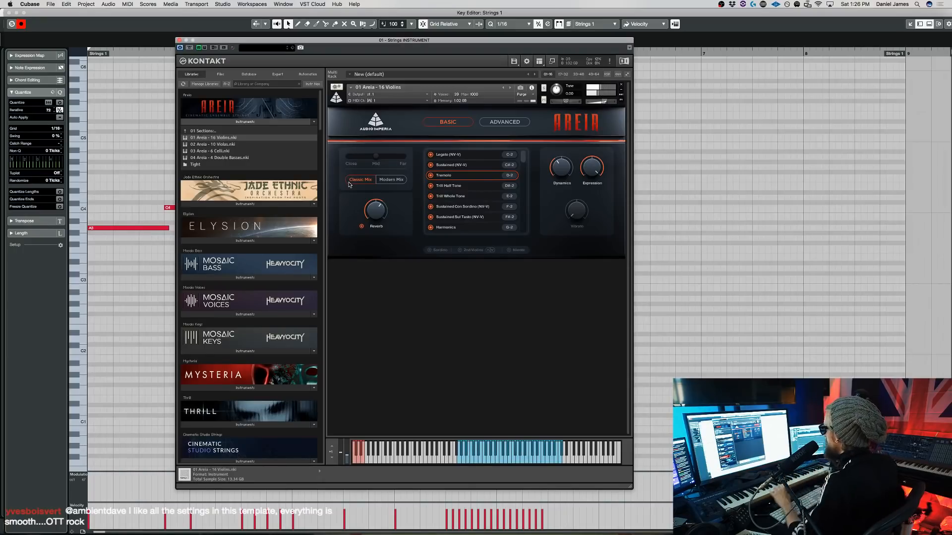
left_click(468, 186)
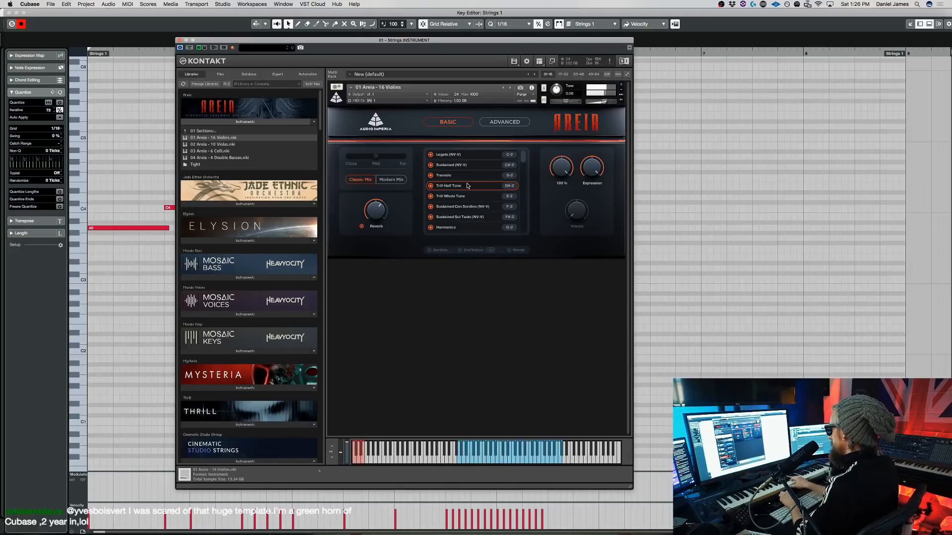
left_click(474, 196)
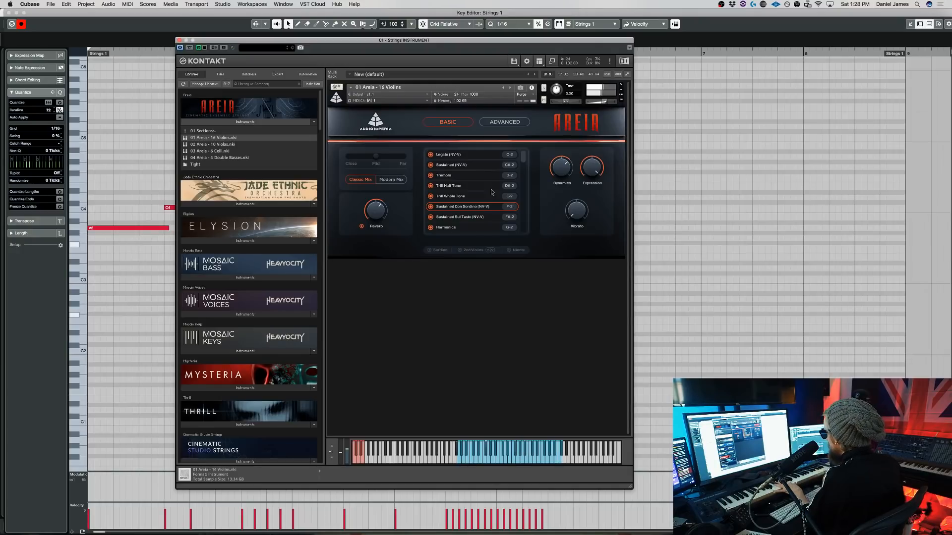
Turn Vibrato fully up on Sustained Con Sordino, then audition the Sustained Sul Tasto and Harmonics articulations
left_click_drag(575, 212, 578, 51)
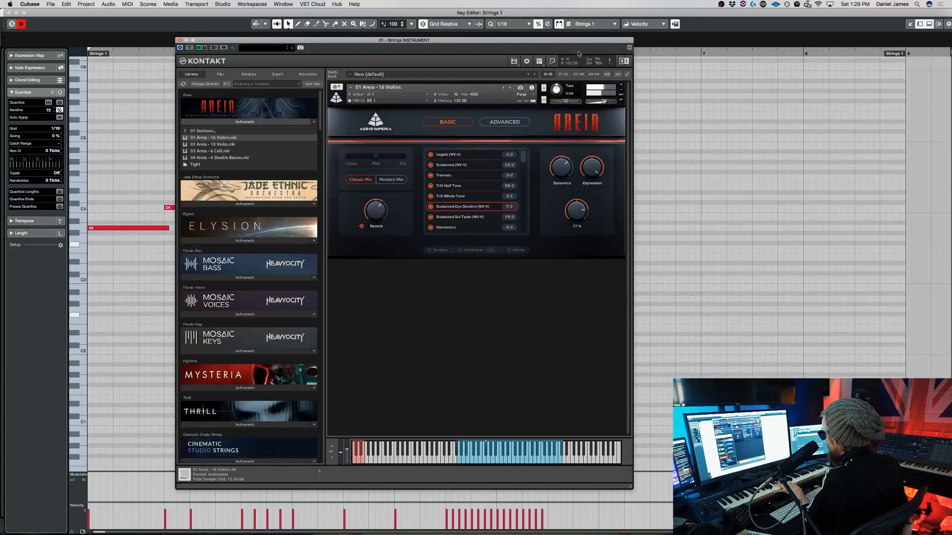
left_click_drag(577, 10, 579, 2)
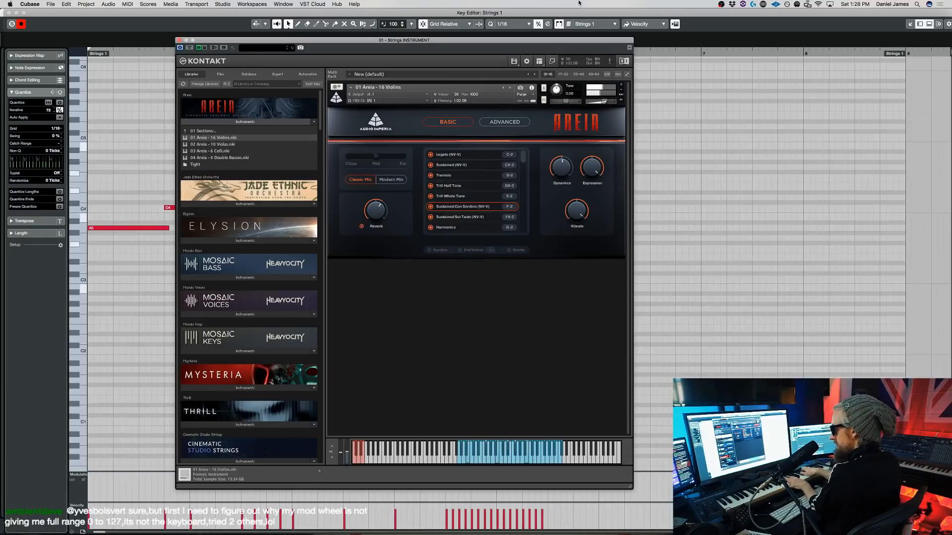
left_click(464, 218)
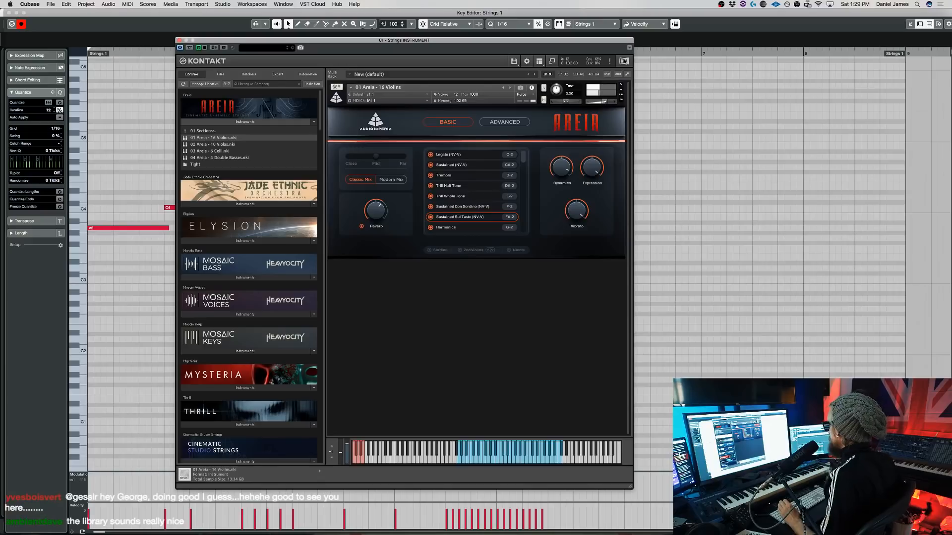
left_click_drag(606, 103, 608, 105)
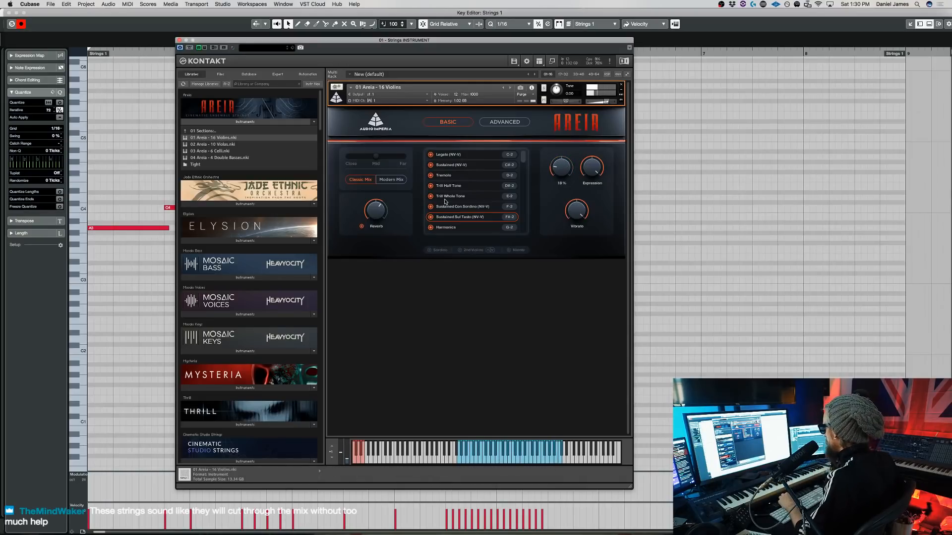
left_click(443, 228)
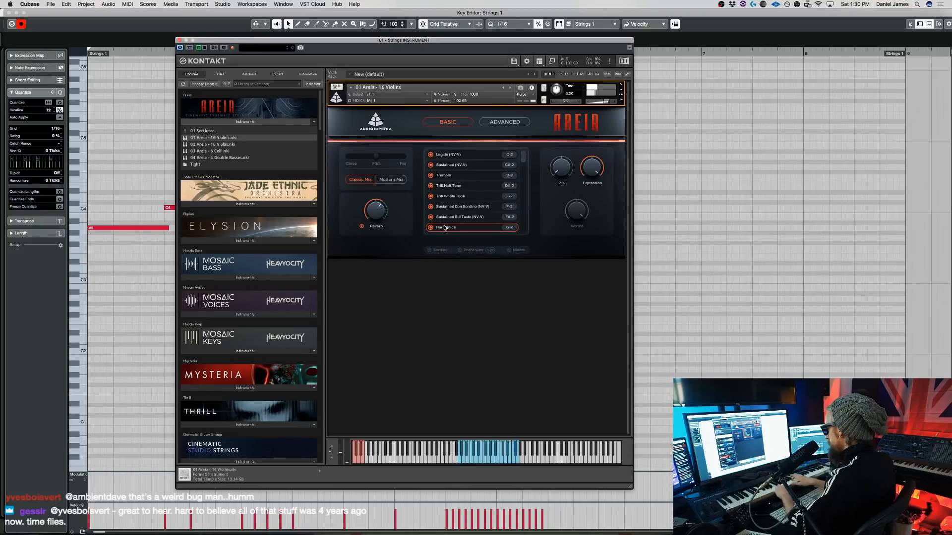
Close the Key Editor, try the Extra 1 track in the project and reselect the Strings 1 track
left_click(775, 311)
key("Return")
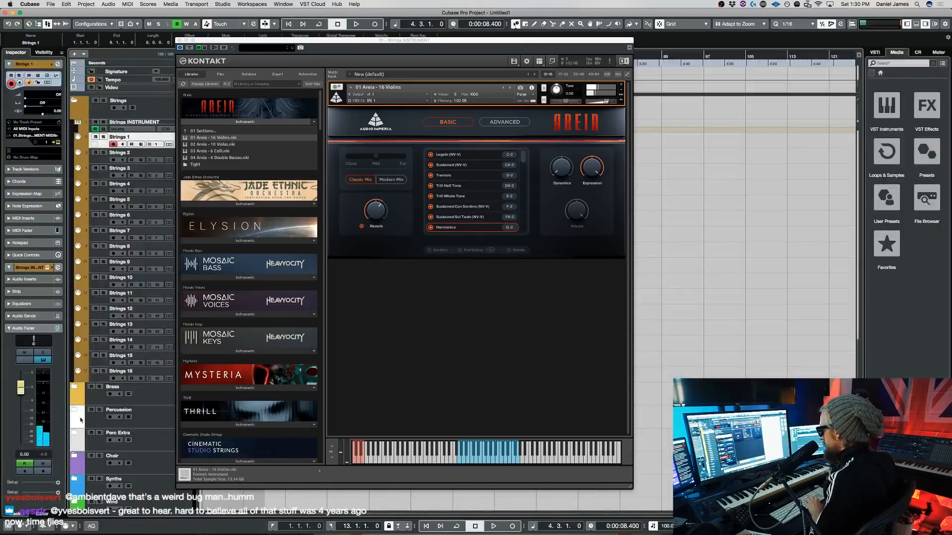
scroll(83, 343, "down", 5)
left_click(153, 325)
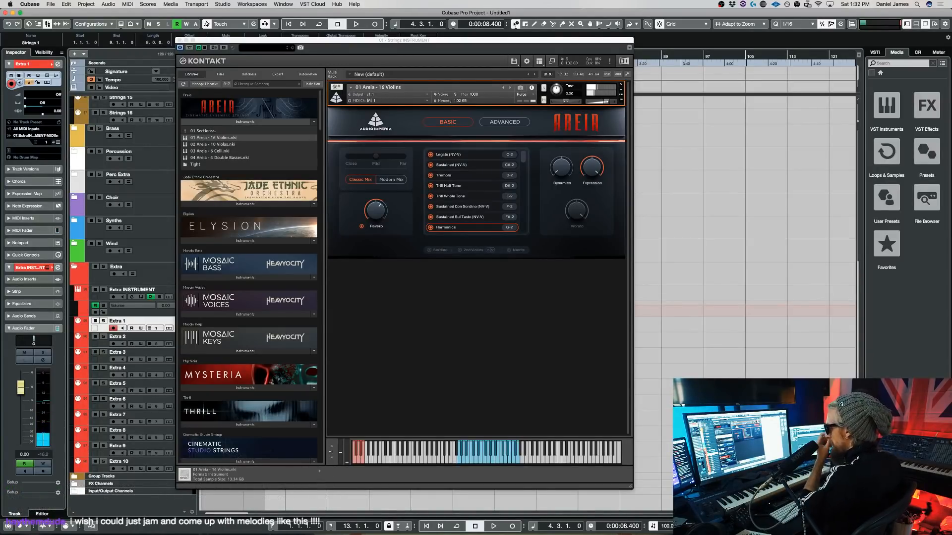
scroll(148, 203, "up", 5)
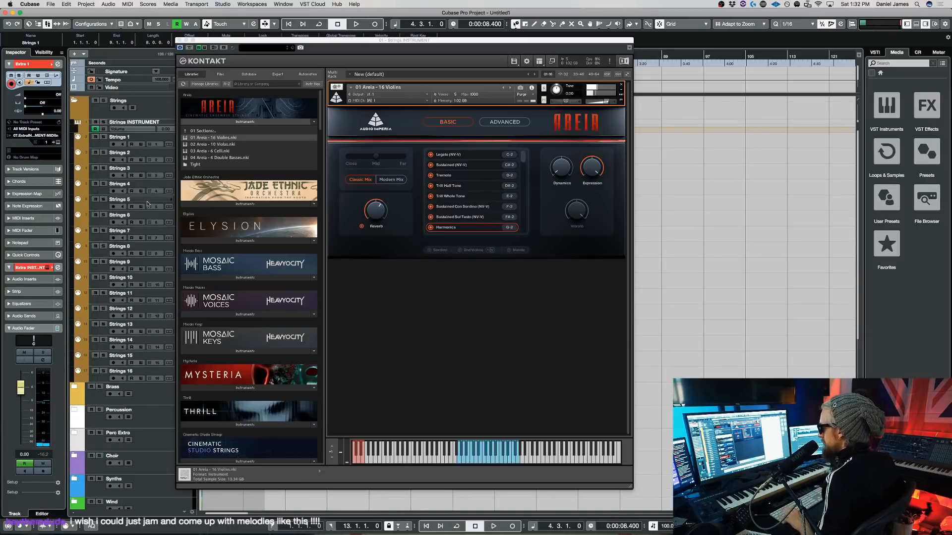
left_click(155, 138)
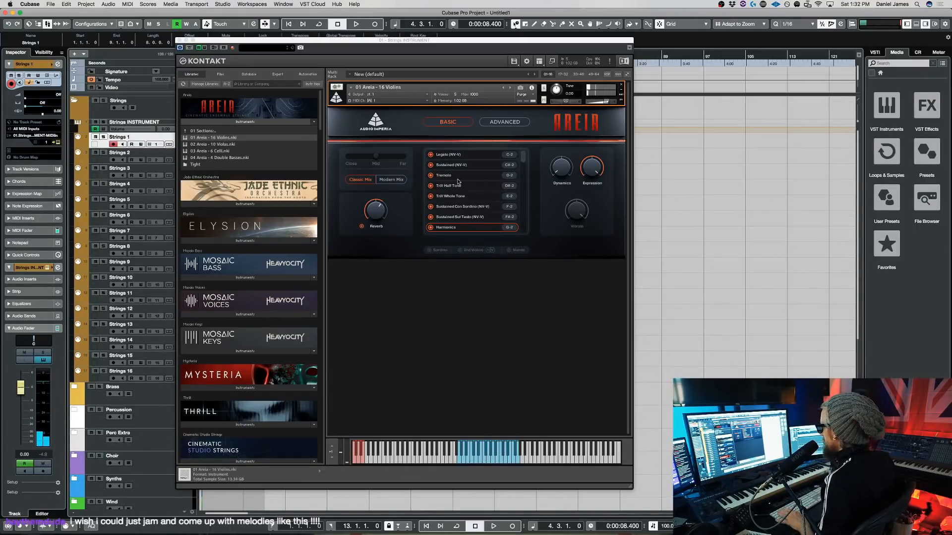
Audition the Pizzicato articulation with its S. Start control in the advanced view, then select Spiccato Fast in the basic view
left_click_drag(523, 162, 524, 190)
left_click(469, 196)
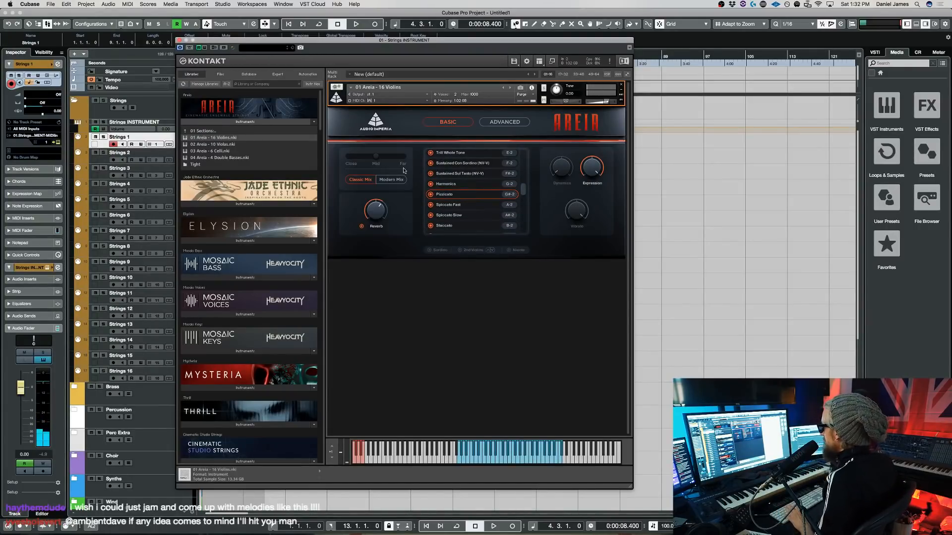
left_click(494, 121)
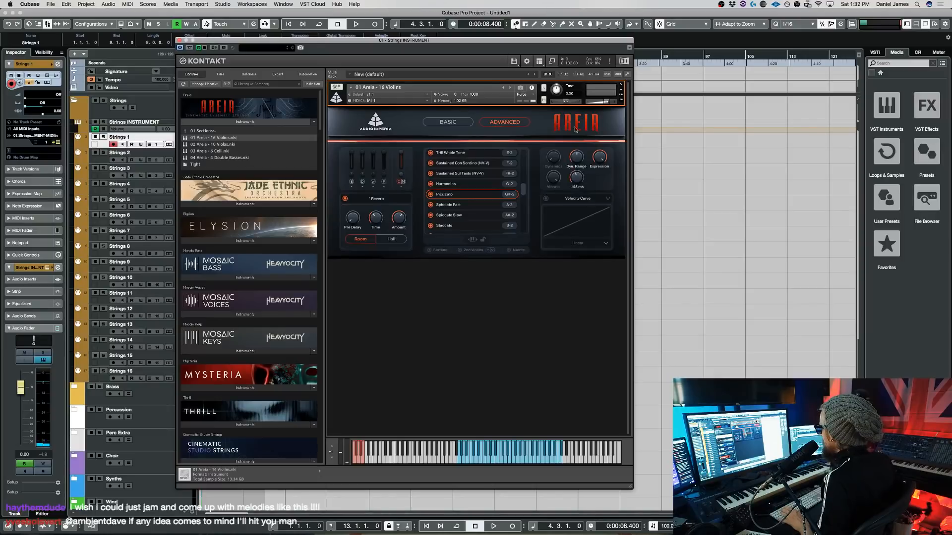
left_click_drag(579, 185, 577, 182)
left_click(457, 127)
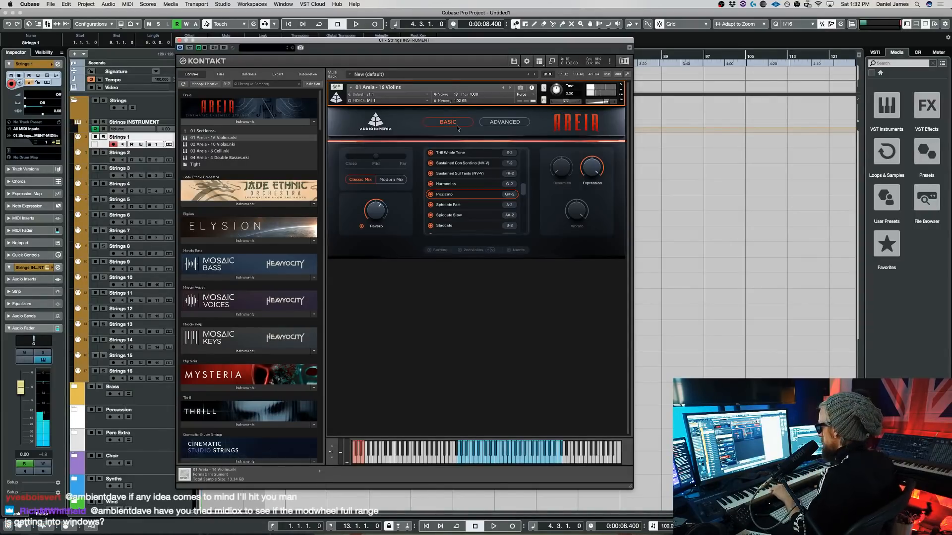
left_click(455, 206)
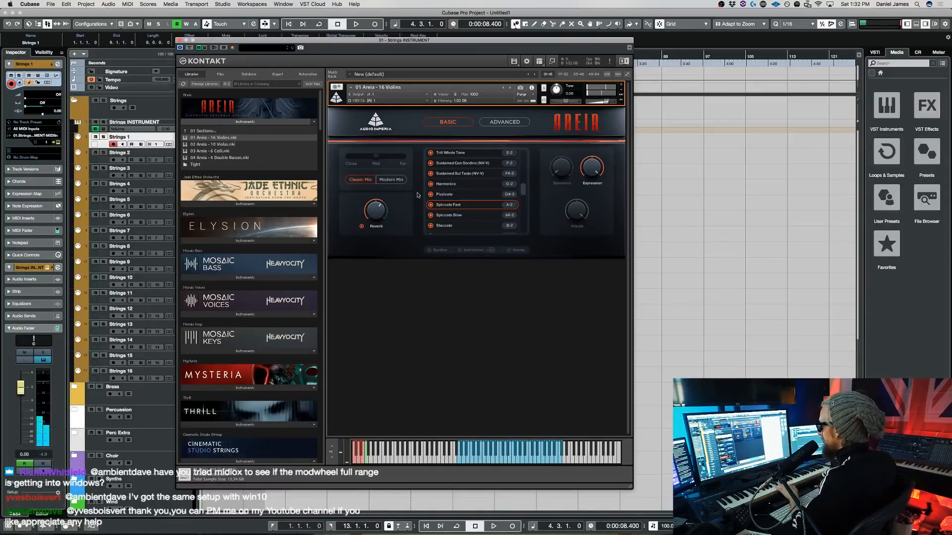
Delete the existing Strings 1 part and draw an empty eight-bar part from bar 1 in its place
left_click_drag(271, 40, 477, 40)
left_click(252, 175)
left_click(223, 143)
key("Delete")
mouse_move(206, 141)
left_mouse_down()
mouse_move(257, 130)
mouse_move(243, 131)
left_mouse_up()
Set the project tempo to 120 BPM
double_click(660, 525)
type("120")
key("Return")
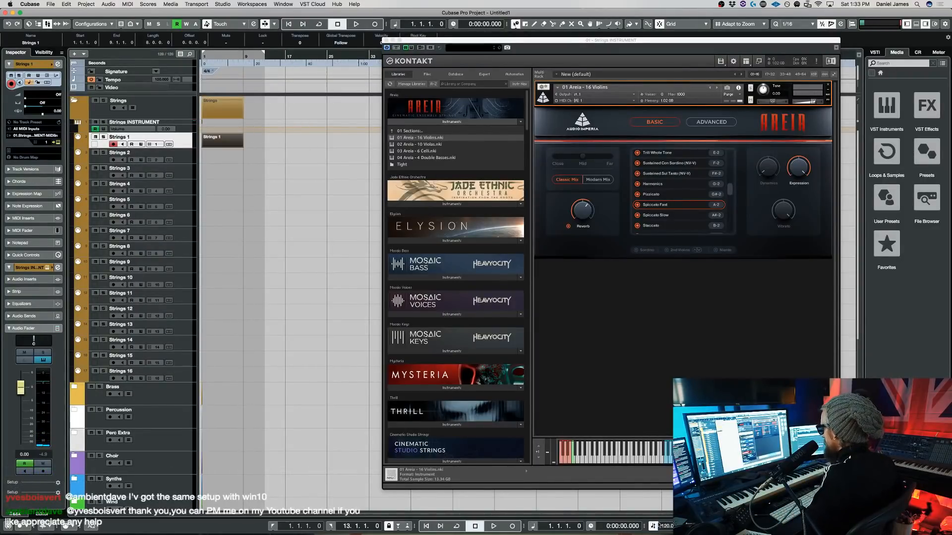
Open the Strings 1 part in the Key Editor, enter four sixteenth notes on D3 at bar 1 and play them back
double_click(226, 136)
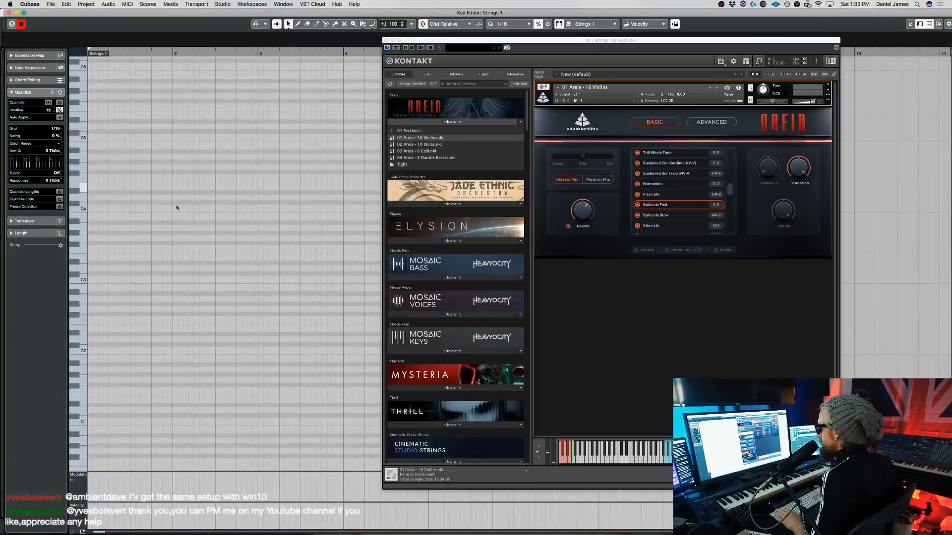
left_click(88, 265)
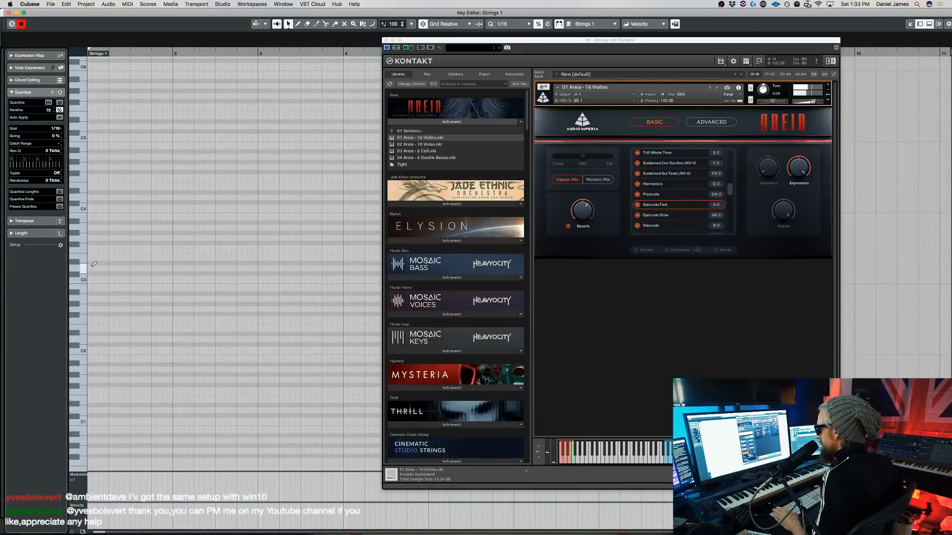
key("super+d")
key("super+d")
key("super+d")
left_click_drag(114, 280, 94, 266)
key("space")
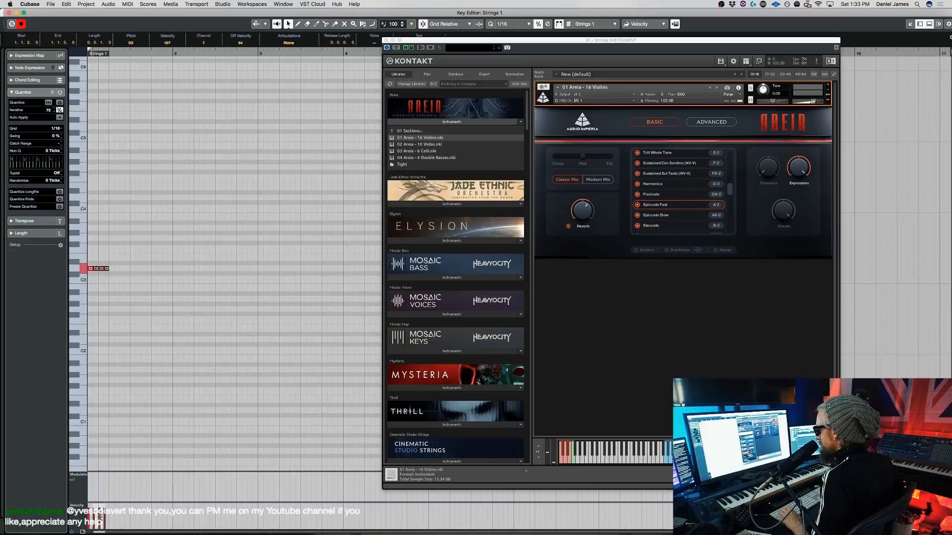
Vary the velocities of the four D3 notes and duplicate the group until it fills bar 1
left_click_drag(97, 512, 105, 513)
left_click_drag(114, 276, 97, 268)
key("super+d")
key("super+d")
key("super+d")
key("super+d")
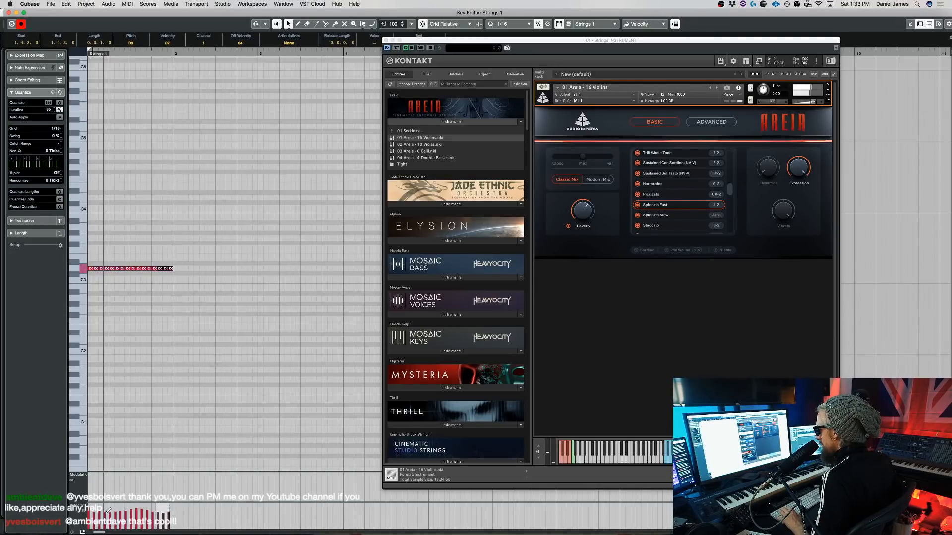
Adjust the velocities of the repeated D3 notes in bar 1 and audition the pattern
mouse_move(147, 511)
left_mouse_down()
mouse_move(162, 511)
mouse_move(103, 515)
left_mouse_up()
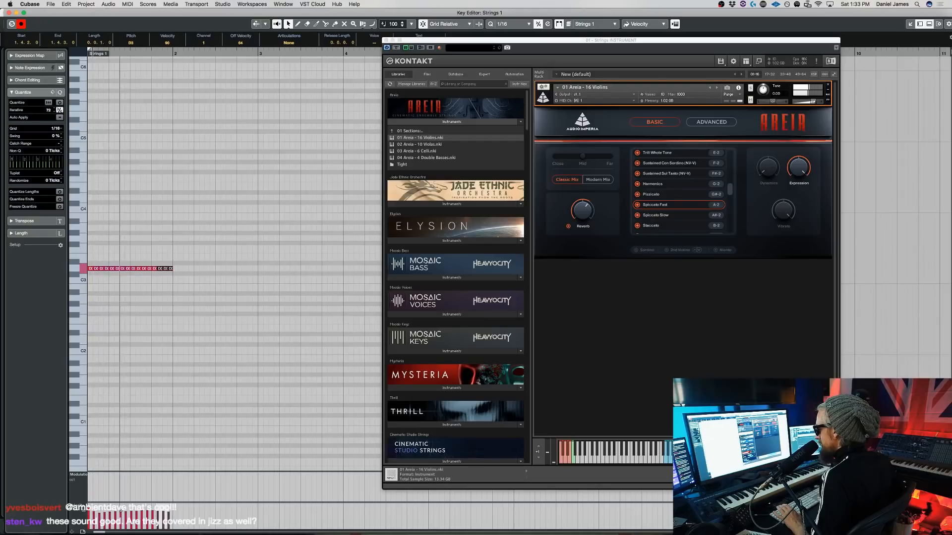
left_click_drag(154, 510, 158, 513)
key("space")
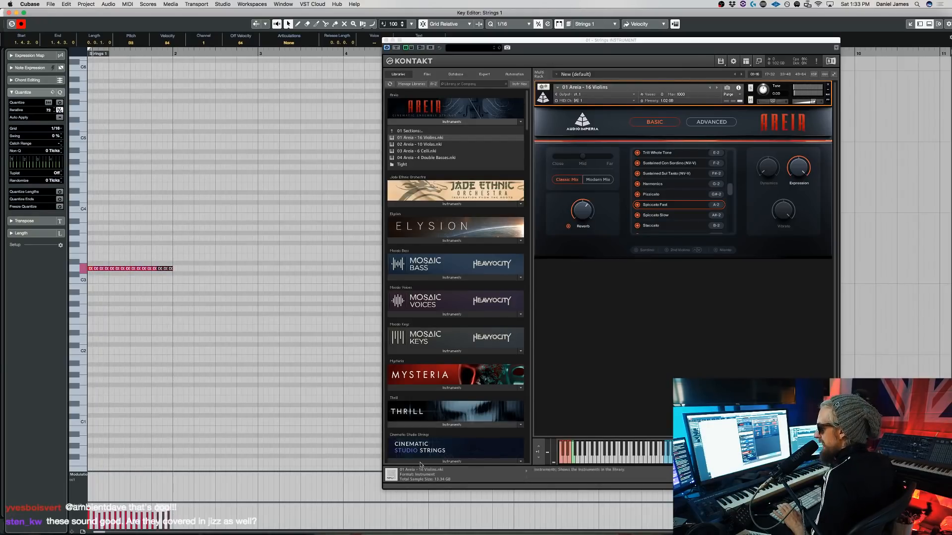
left_click(114, 285)
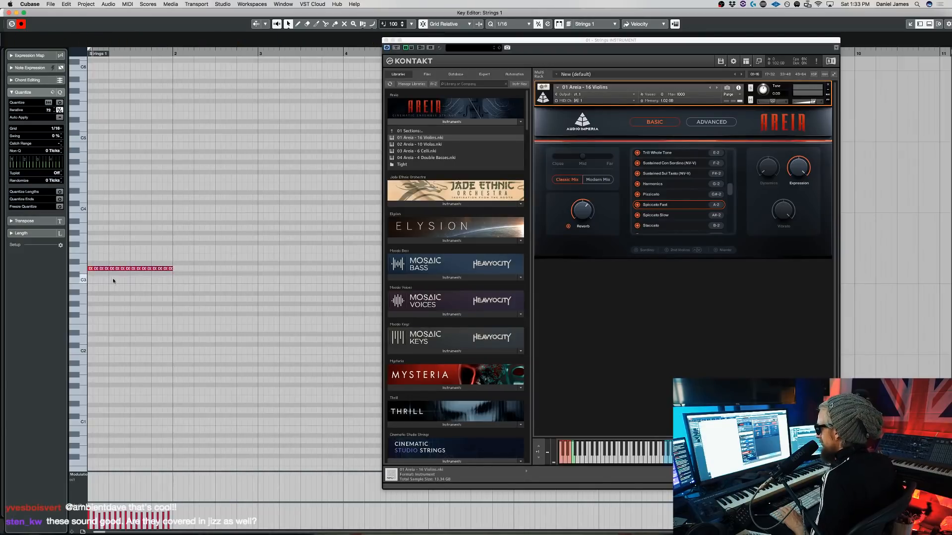
left_click(139, 269)
left_click(164, 268)
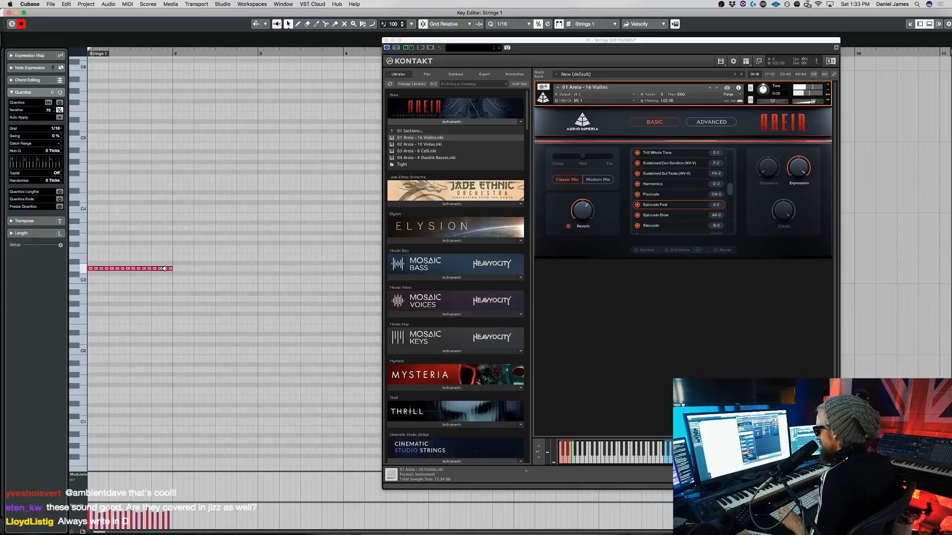
key("space")
Duplicate the bar 1 D3 pattern into bars 2 and 3
left_click_drag(191, 286, 14, 217)
key("super+d")
key("super+d")
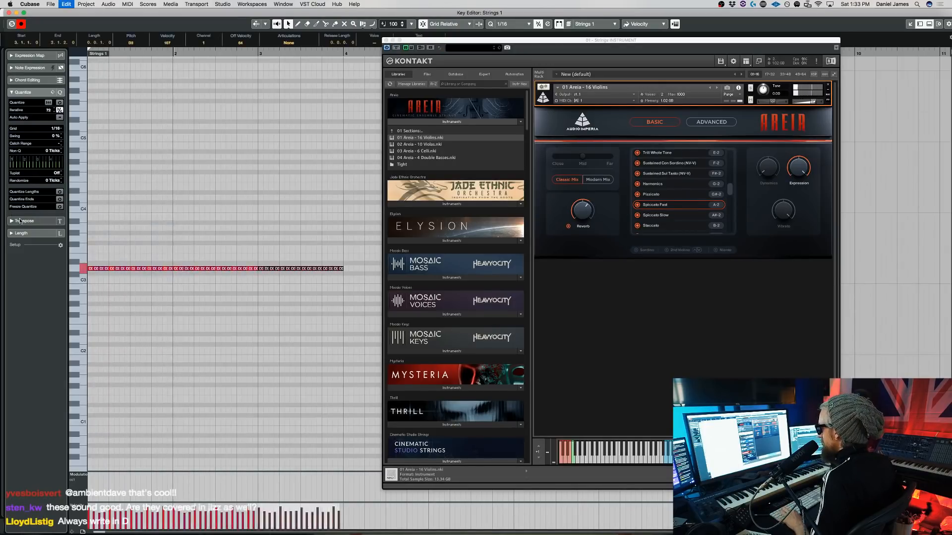
Copy the bar 2 notes above the D3 pedal and shape them into a melody of repeated F3, G3, A#3 and A3
left_click(110, 277)
left_click_drag(177, 276, 257, 258)
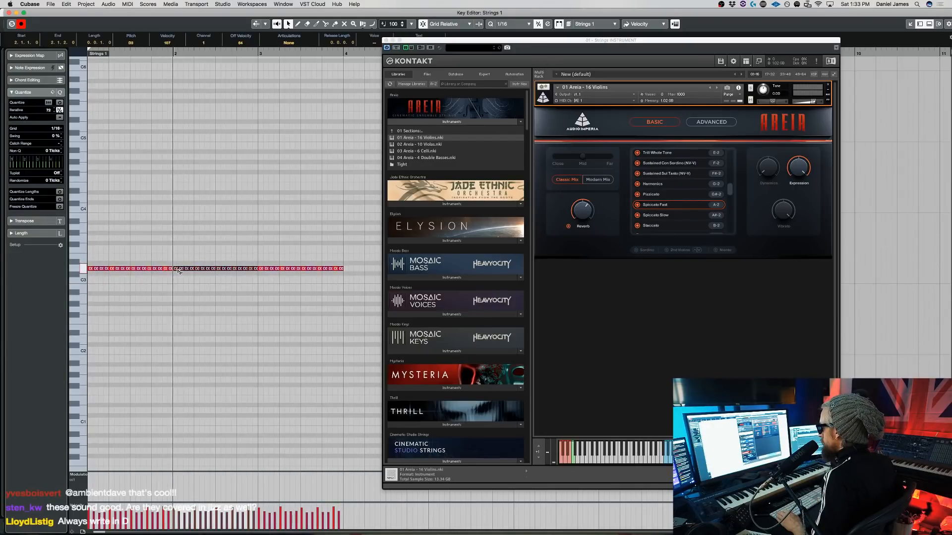
left_click_drag(181, 270, 281, 219)
key("Up")
key("Up")
left_click_drag(217, 244, 259, 215)
key("Up")
key("Up")
key("Up")
key("Down")
Duplicate the bar 2 melody into bar 3 and play the pattern back
left_click_drag(269, 255, 171, 208)
key("alt+d")
left_click(259, 248)
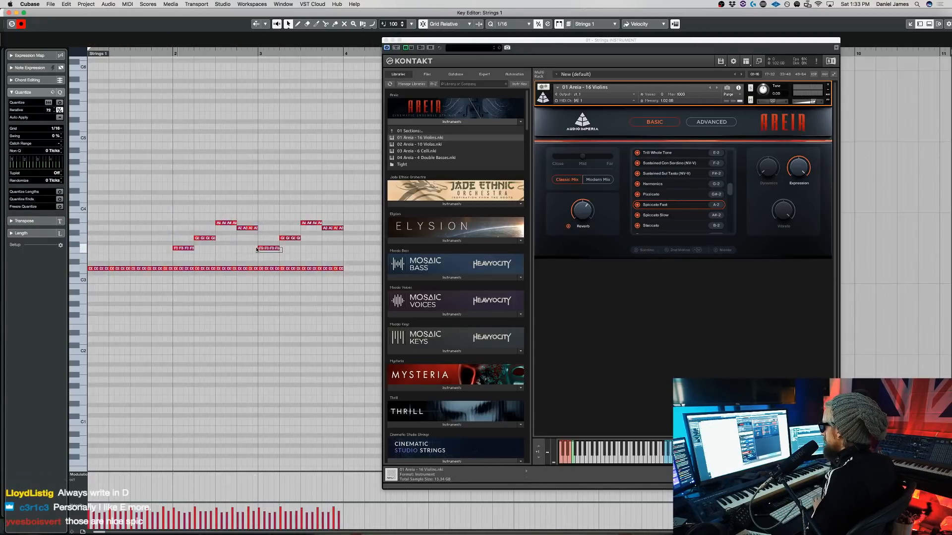
left_click(229, 249)
key("space")
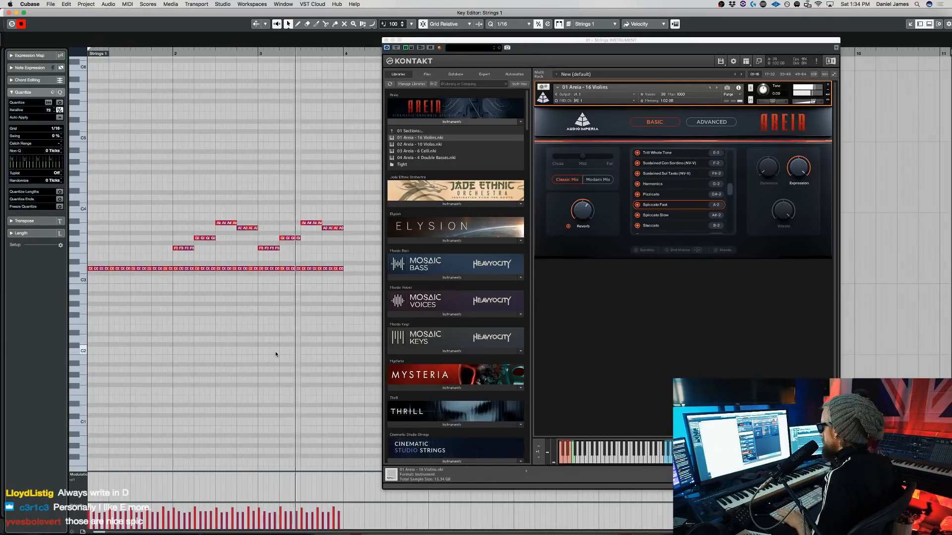
key("space")
Transpose the whole pattern down one octave and audition it
left_click_drag(350, 305, 1, 47)
key("shift+Down")
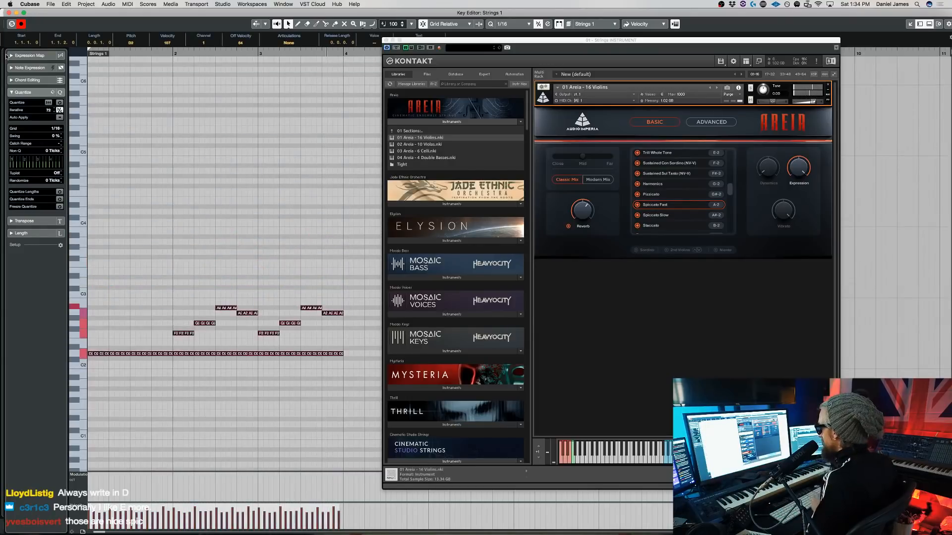
key("space")
key("space")
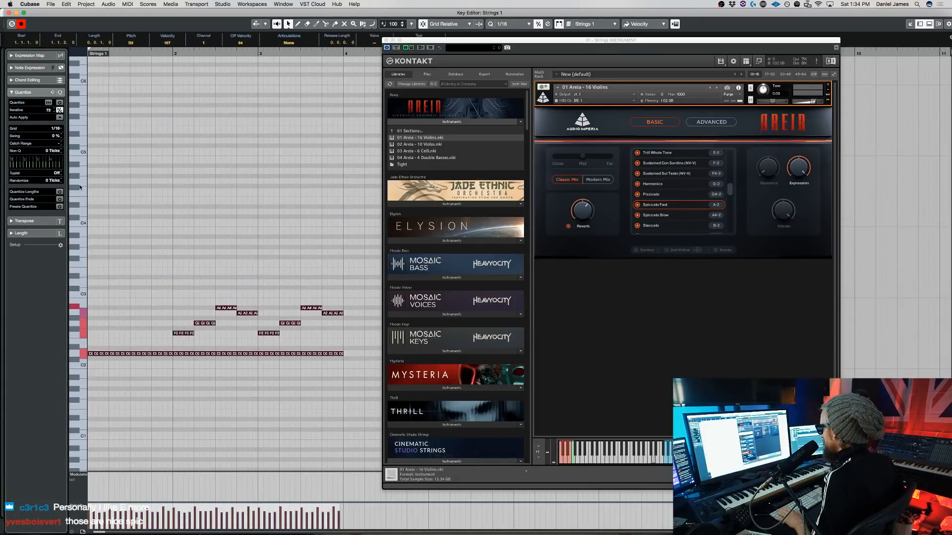
Raise all the notes five semitones so the pedal sits on G2, and play the pattern
key("Up")
key("Up")
key("Up")
key("Up")
key("Up")
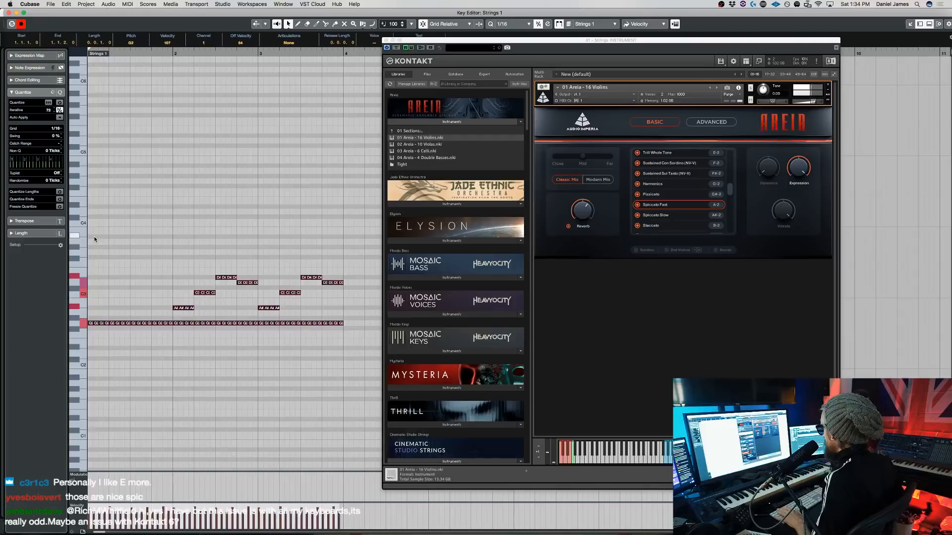
key("space")
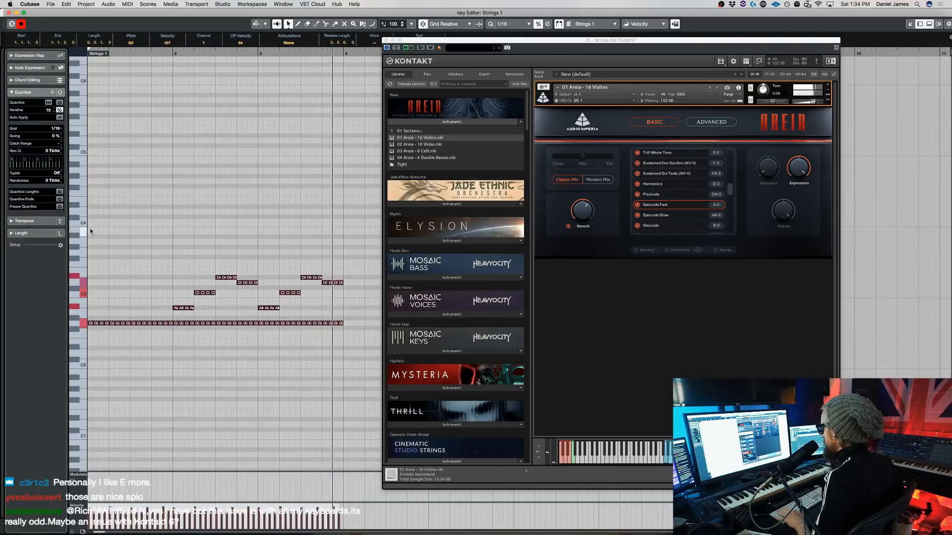
Raise the first melody group of bar 3, then transpose the whole pattern up until the pedal sits on D3
key("super+a")
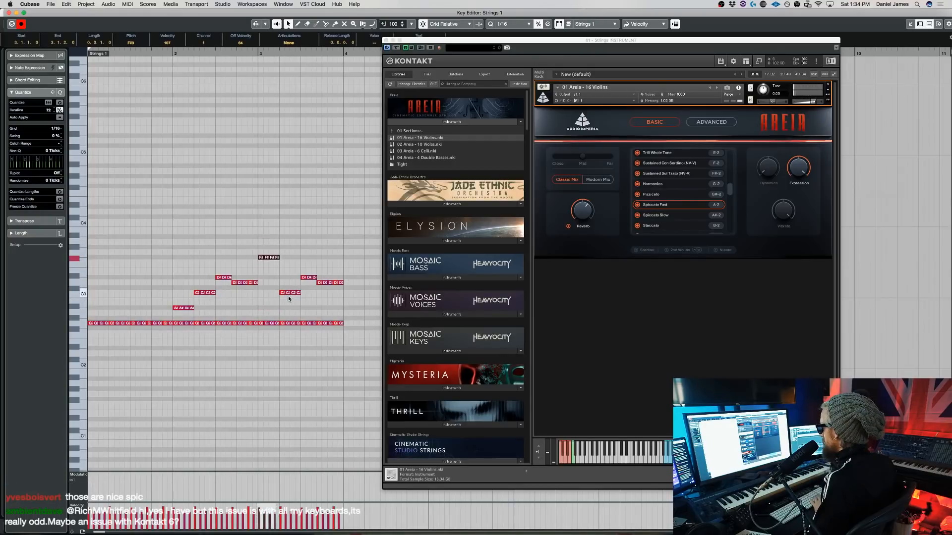
left_click_drag(347, 346, 3, 110)
key("Up")
key("Up")
key("Up")
key("Up")
key("Up")
key("Up")
key("Up")
key("Up")
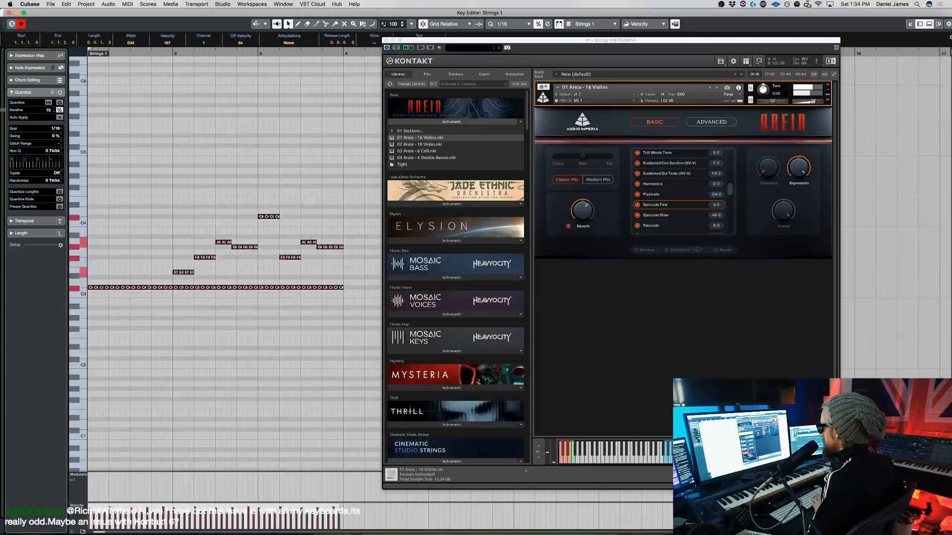
key("Down")
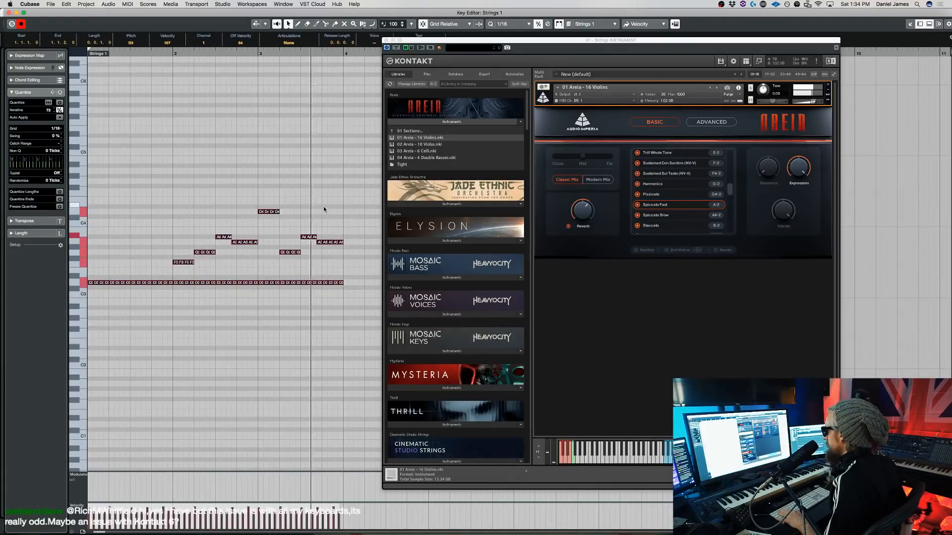
Rework the bar 3 melody to descend through A#3, A3, G3 and F3 after the opening D4 notes, and play it
key("space")
left_click(280, 273)
left_click_drag(280, 271, 356, 234)
key("Down")
key("Down")
key("Down")
left_click(345, 261)
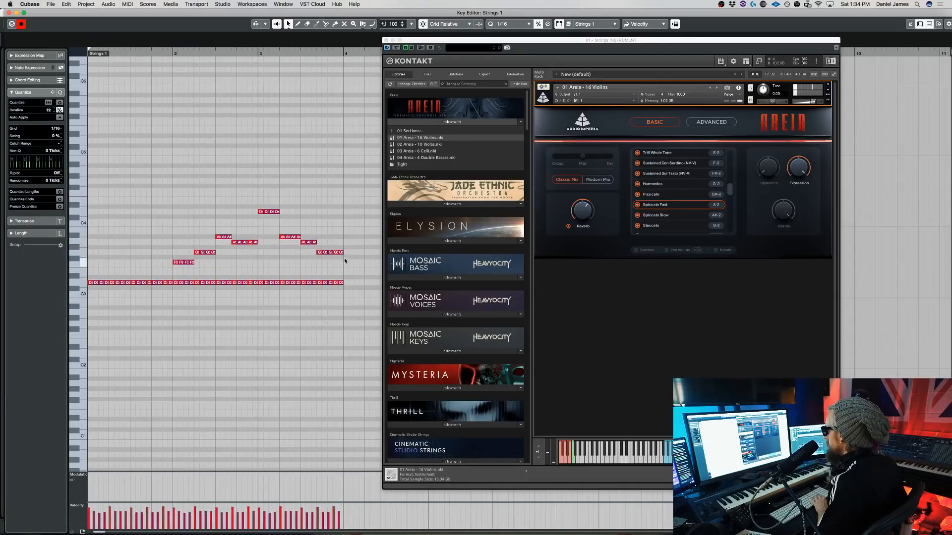
key("space")
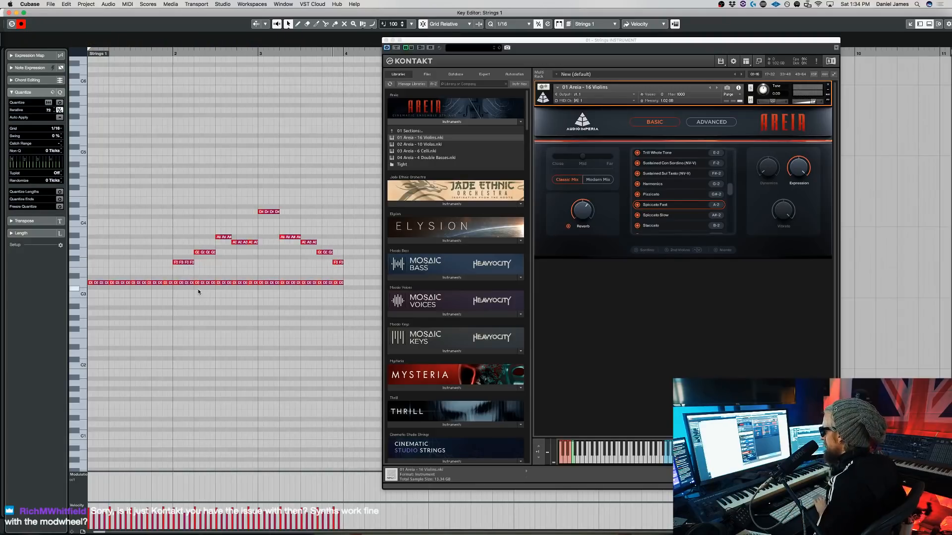
Lower the pedal in stages from the middle of bar 2, using C3, then A#2 and A2 in bar 3
left_click_drag(219, 291, 358, 275)
key("Down")
key("Down")
key("Down")
key("Down")
key("Down")
key("Down")
key("Down")
key("Down")
key("Down")
key("Down")
key("Up")
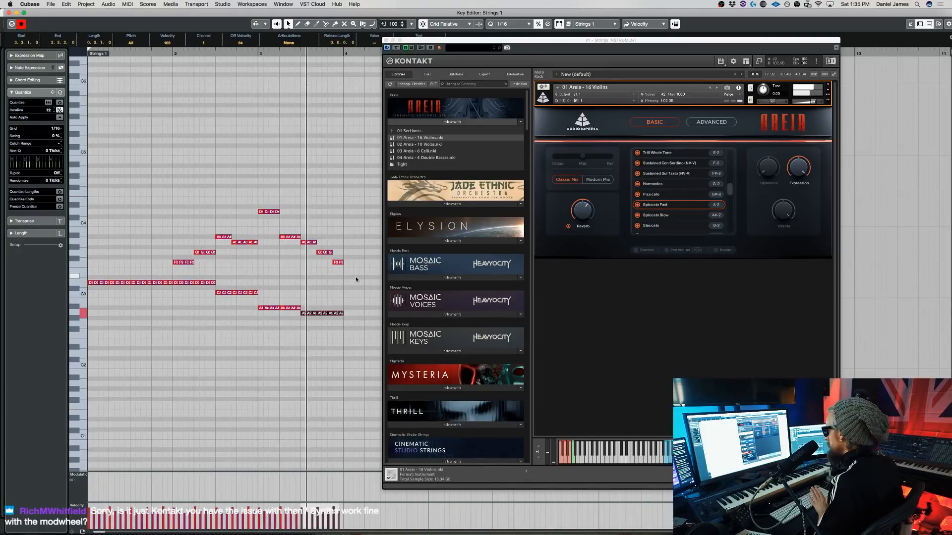
Lower the descending bass groups to A#2, A2 and G2 and play the revised pattern
left_click(315, 323)
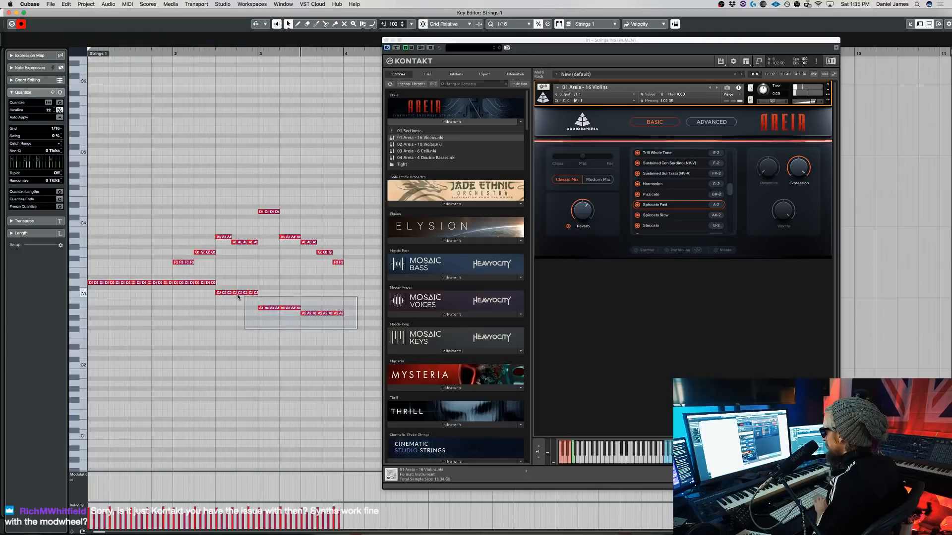
left_click_drag(214, 291, 214, 291)
key("Down")
key("Down")
left_click_drag(251, 350, 310, 317)
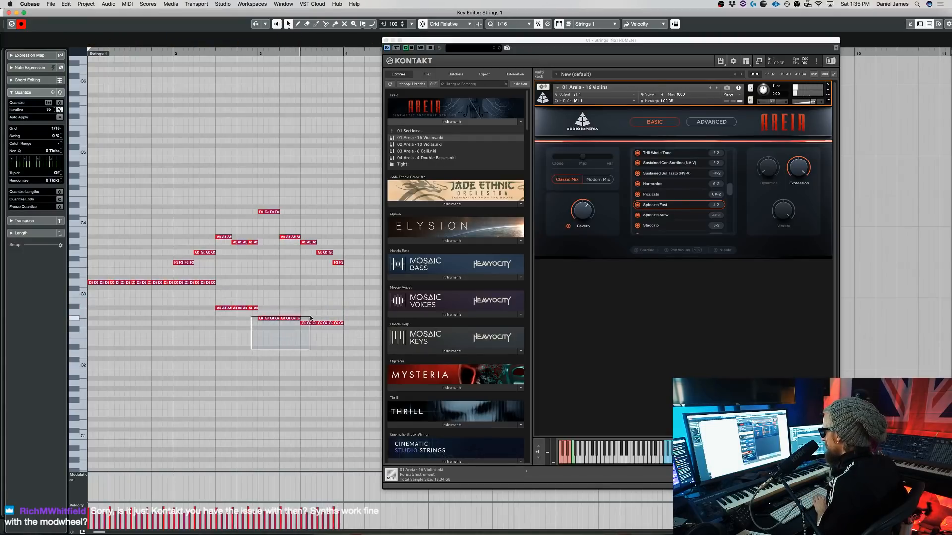
key("Up")
key("space")
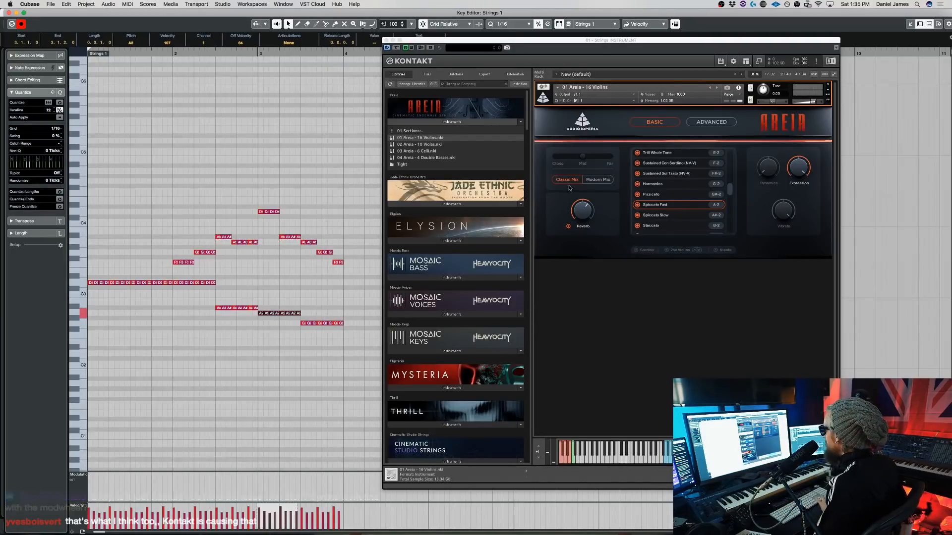
Select the Spiccato Slow articulation and audition the pattern with it
left_click(650, 214)
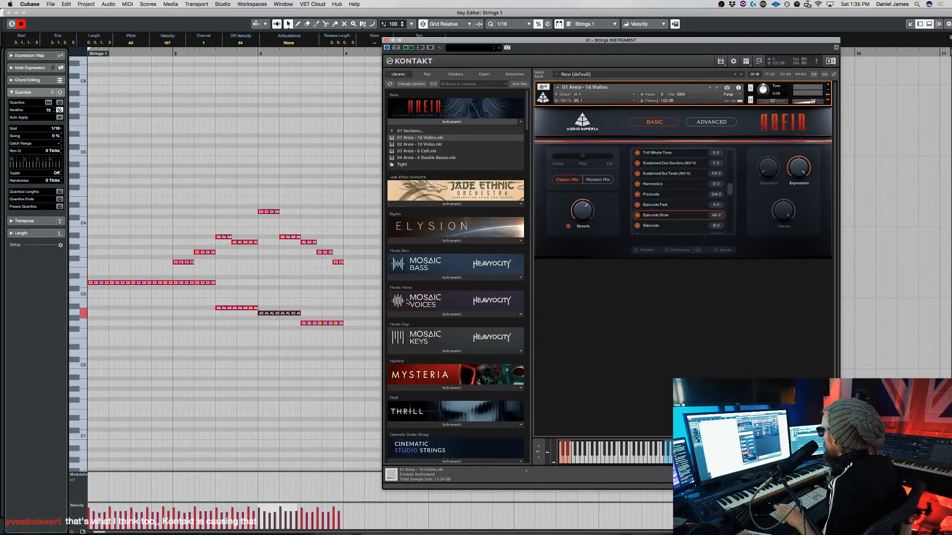
left_click(248, 392)
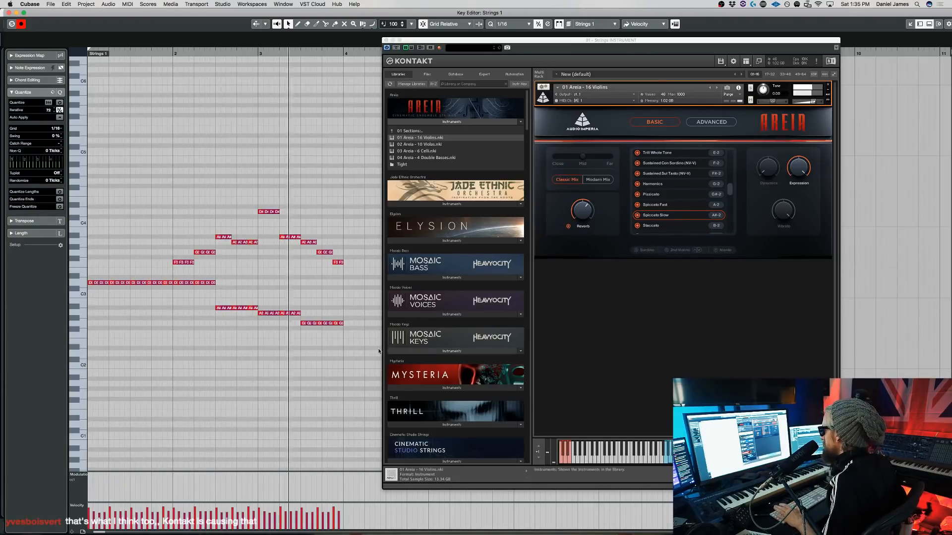
Replace the descending bass by duplicating bar 1's D3 notes into bars 2 and 3, lowering the bar 3 copy to A#2
left_click_drag(346, 344, 183, 294)
key("BackSpace")
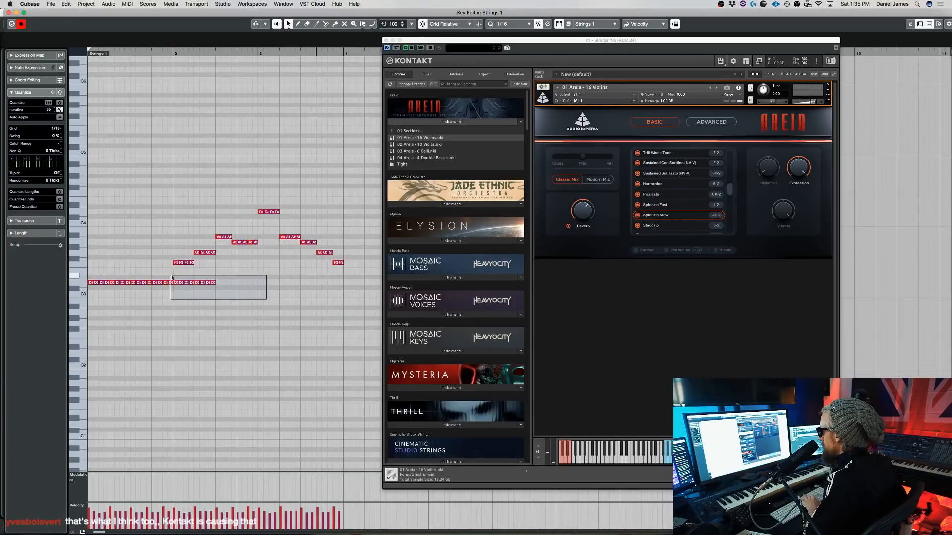
left_click_drag(192, 295, 80, 279)
key("super+d")
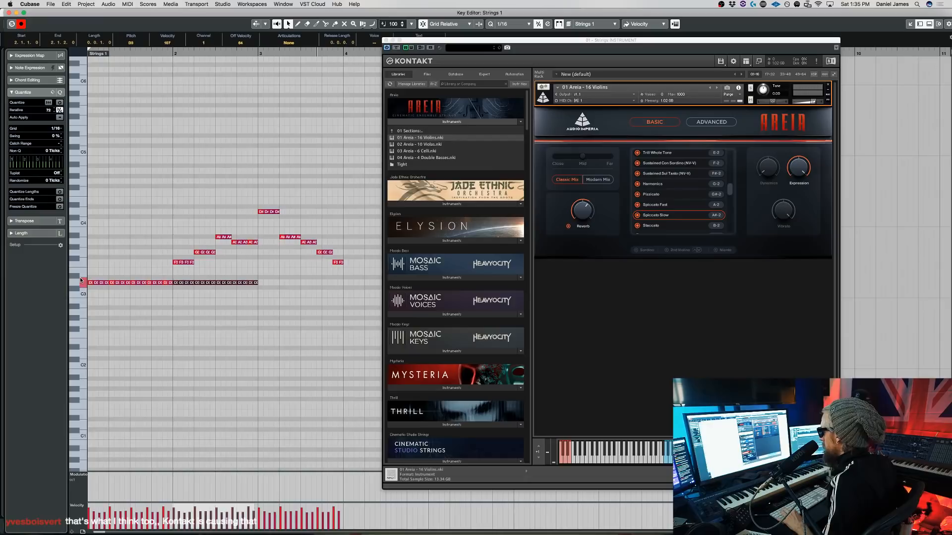
key("super+d")
key("Down")
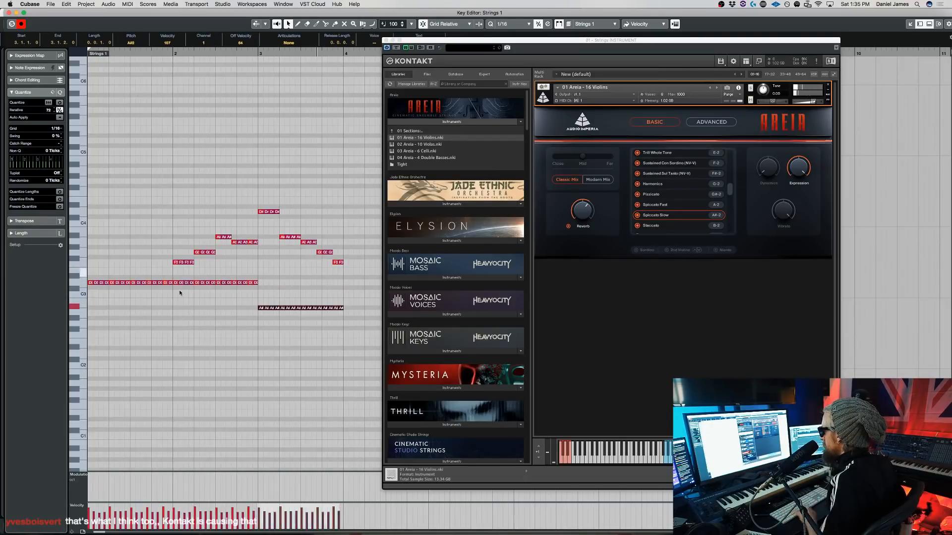
Lower the bar 2 bass notes to A#2, raise the bar 3 bass notes to C3 and play the pattern
left_click(261, 292)
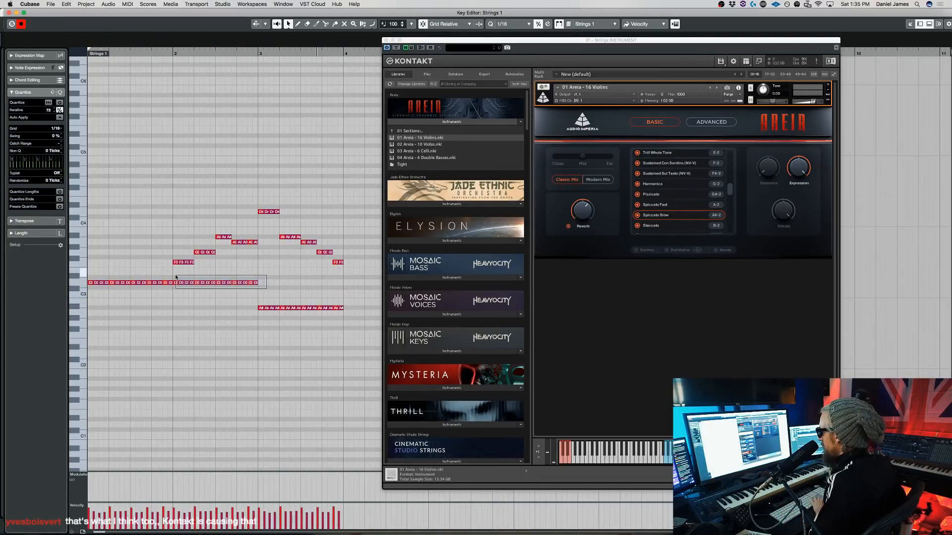
left_click_drag(175, 277, 176, 276)
key("Down")
key("Down")
left_click_drag(258, 315, 278, 311)
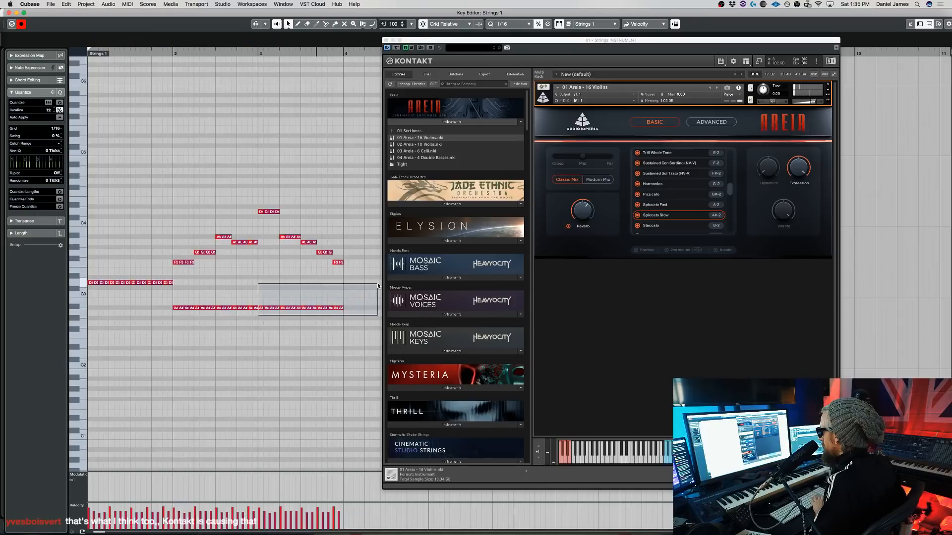
left_click_drag(378, 285, 378, 286)
key("Up")
key("Up")
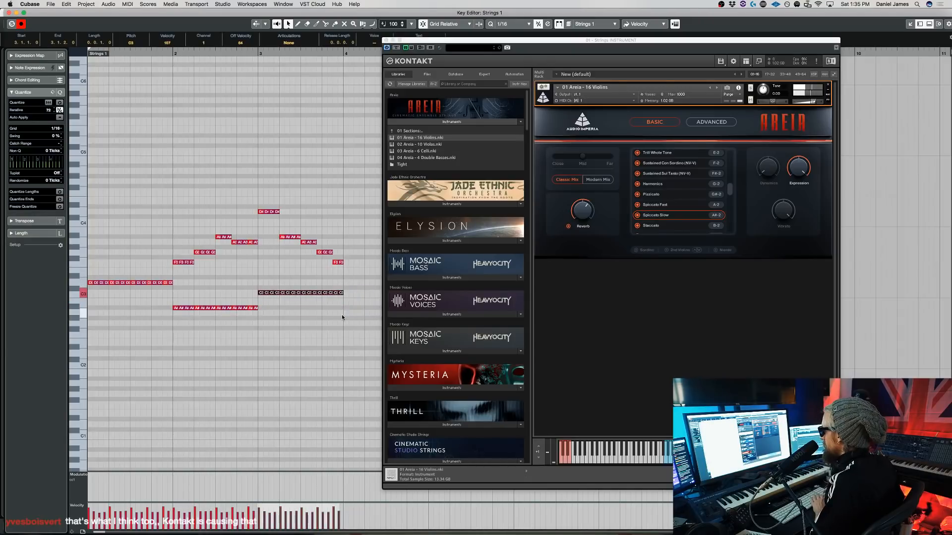
left_click(199, 344)
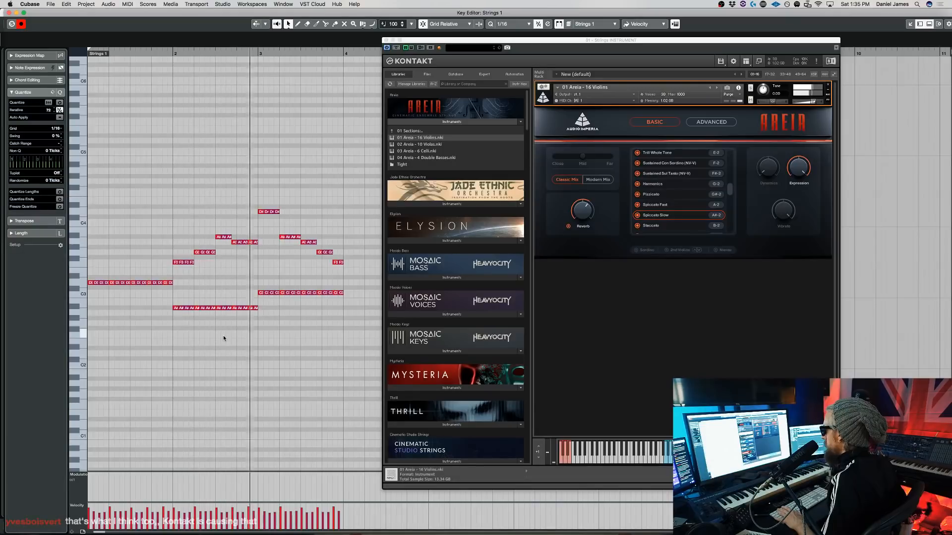
Delete the melody notes above the bass line in bars 2 and 3
left_click_drag(346, 274, 156, 181)
key("Delete")
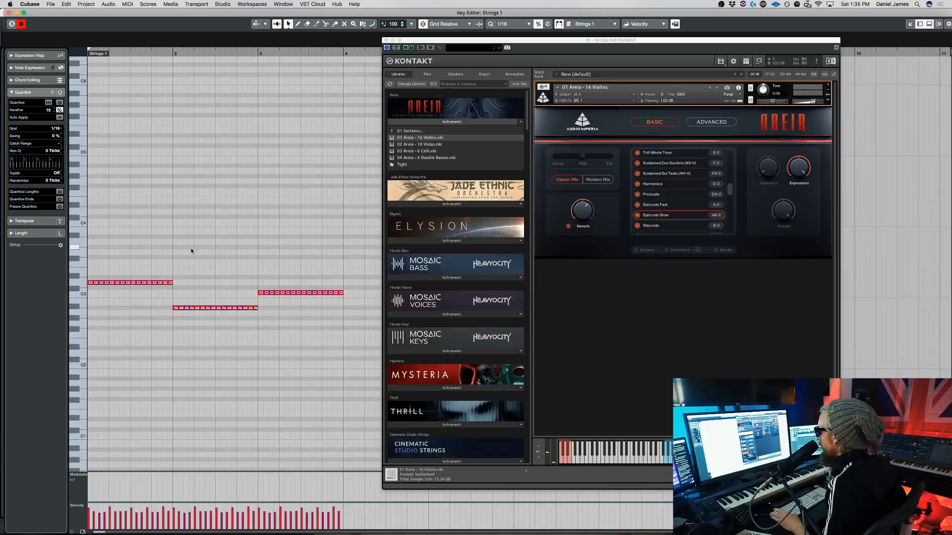
Draw an eight-note sixteenth figure in the first half of bar 2: D4, F3, A#3, F3, D4, F4, D4, A#3
left_click(174, 211)
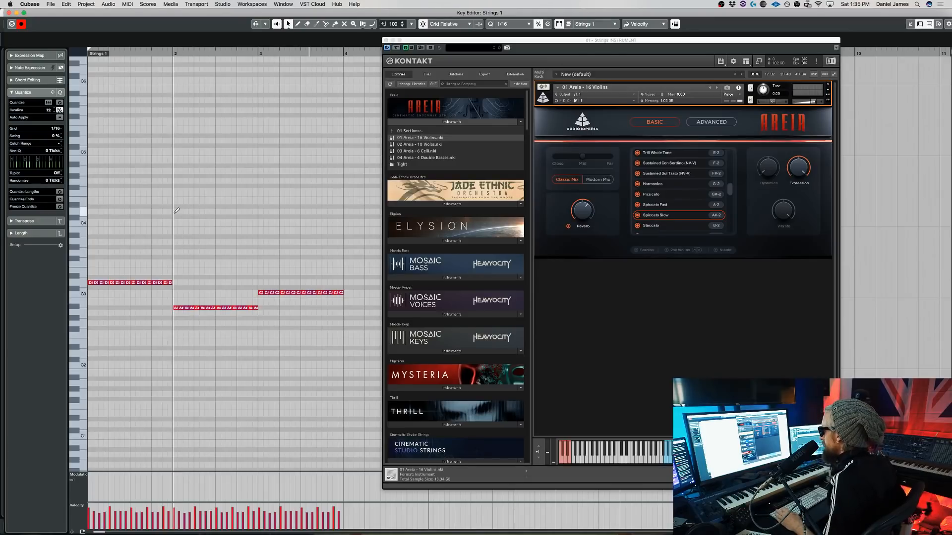
left_click(182, 262)
left_click(186, 236)
left_click(191, 262)
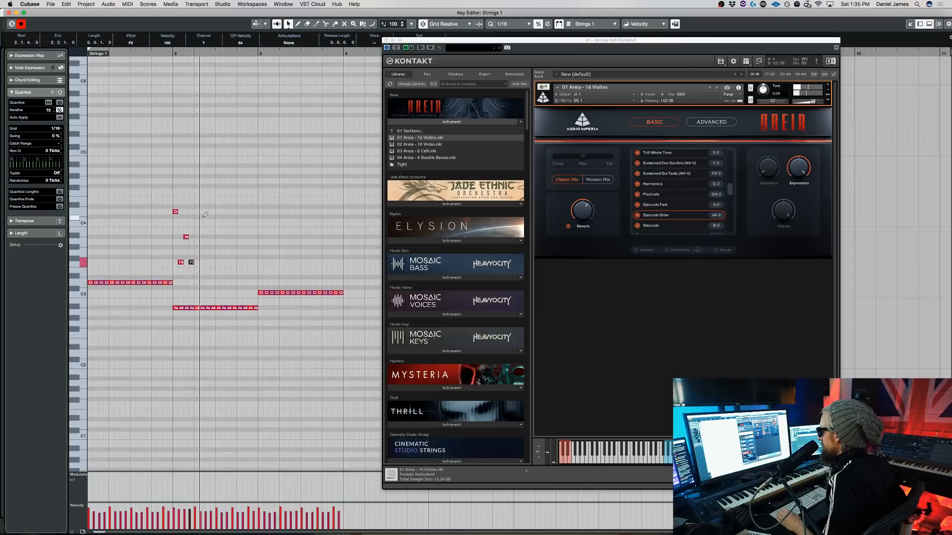
left_click(208, 211)
left_click(214, 237)
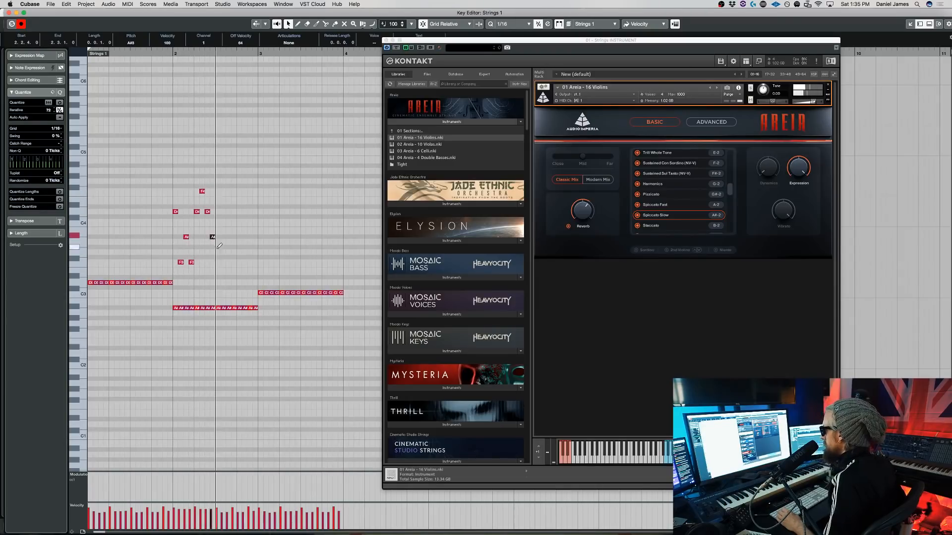
Repeat the figure to fill bar 2, duplicate that melody into bar 3 and raise the bar 3 copy by two semitones
left_click_drag(228, 281, 176, 176)
key("alt+d")
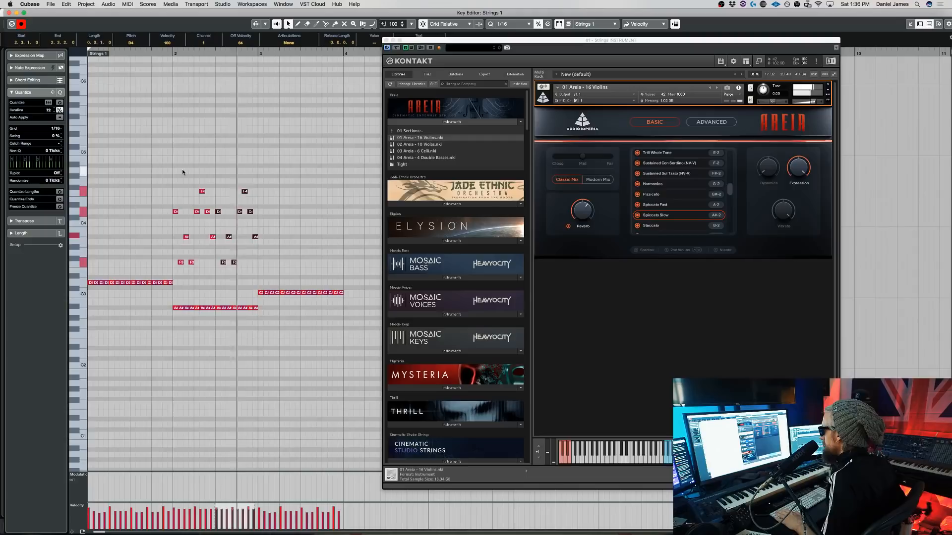
left_click_drag(289, 274, 129, 141)
key("super+d")
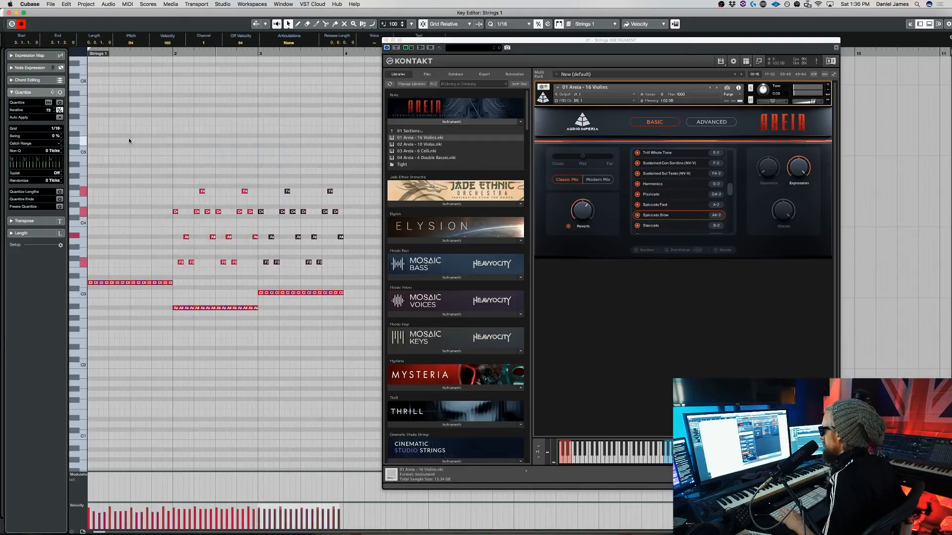
key("Up")
key("Up")
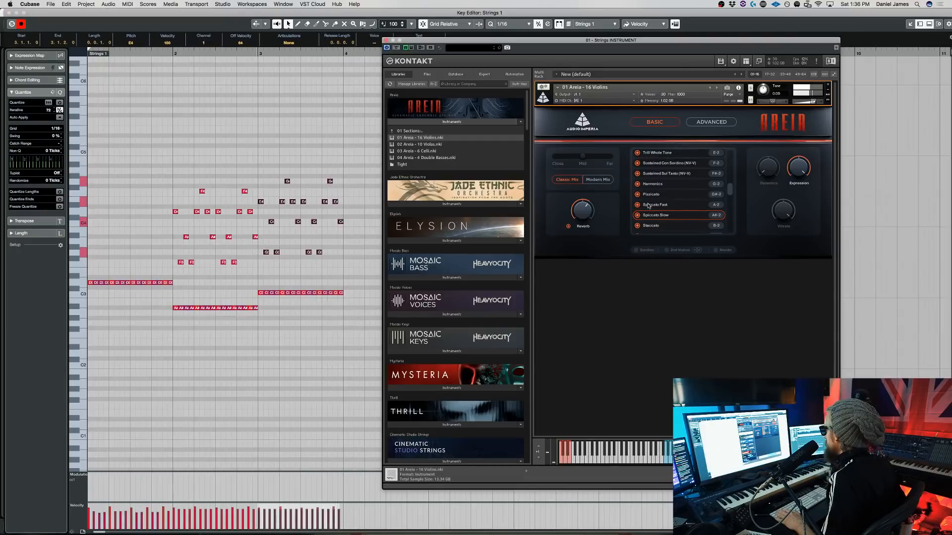
Audition the pattern with the Spiccato Fast articulation and delete all notes in bars 2 and 3
left_click(304, 385)
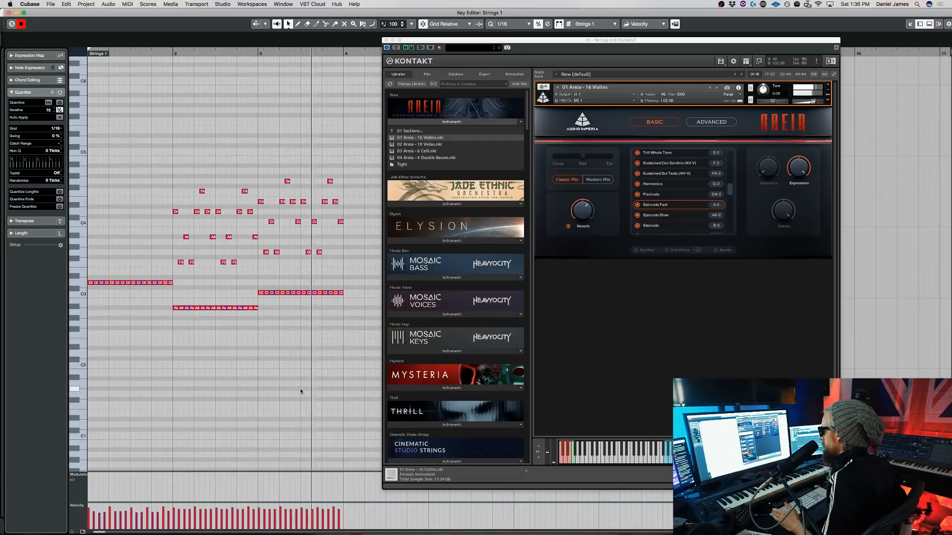
key("space")
left_click_drag(368, 344, 175, 138)
key("Delete")
Draw a descending sixteenth-note run in the first half of bar 2: D5, A4, F4, D4, F4, D4, A3, F3
left_click(175, 141)
left_click(181, 171)
left_click(186, 191)
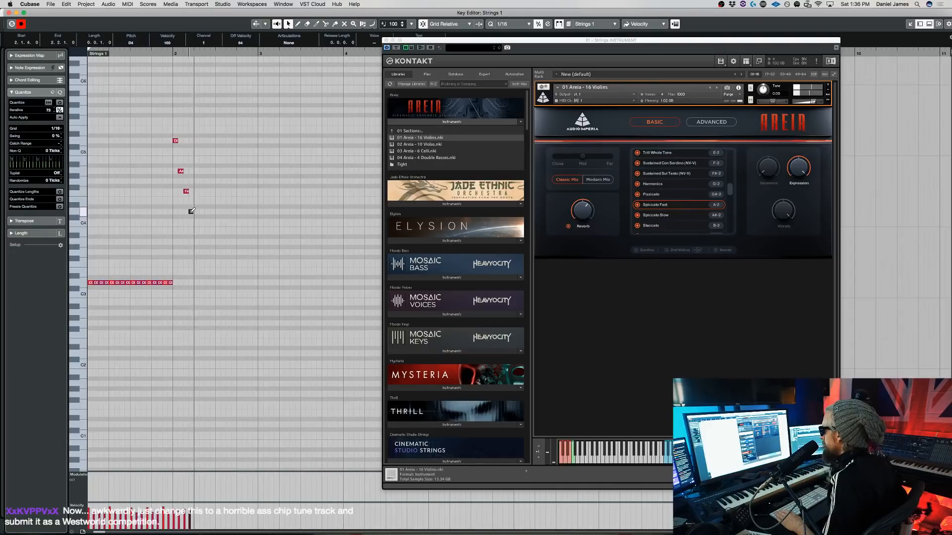
left_click(197, 192)
left_click(204, 212)
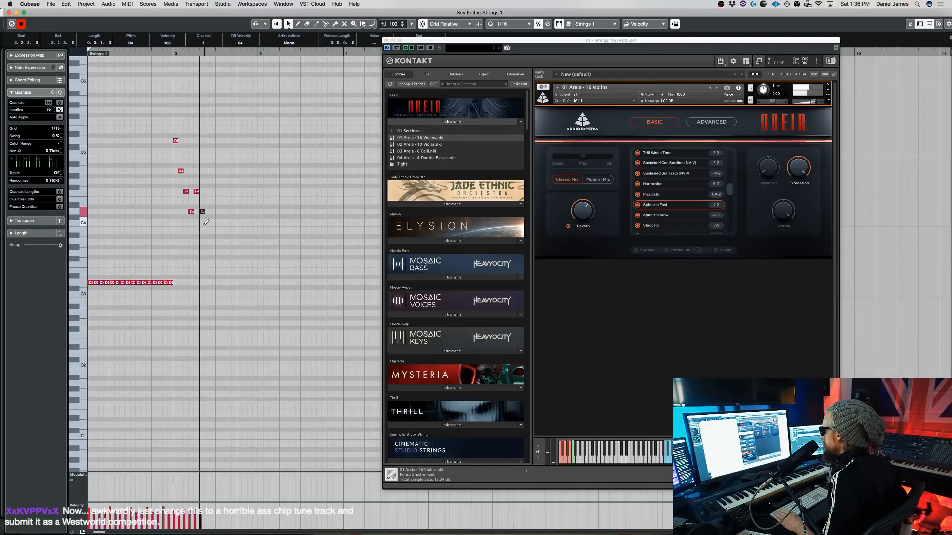
left_click(207, 242)
Fill the second half of bar 2 with the sixteenth notes D3, F3, E3, D3, D3, F3, E3, D3
left_click(218, 282)
left_click(224, 262)
left_click(228, 272)
left_click(234, 272)
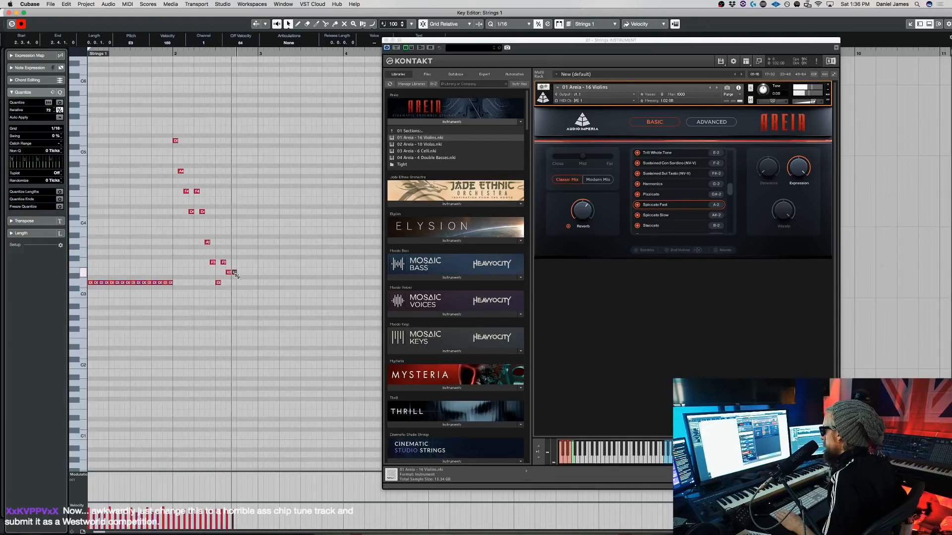
left_click(240, 282)
left_click(245, 263)
left_click(256, 283)
Continue the melody in the first half of bar 3 with sixteenths C#3, D3, D3, A2, C#3, D3, D3, E3
left_click(261, 288)
left_click(266, 283)
left_click(271, 283)
left_click(276, 313)
left_click(282, 288)
left_click(288, 283)
left_click(293, 283)
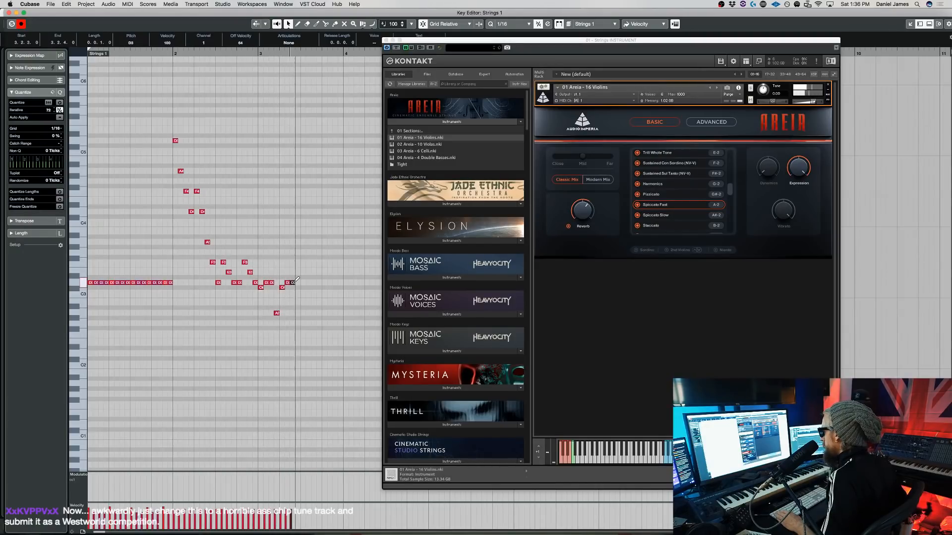
Complete bar 3 with the sixteenth notes D3, A2, D3, A2, D3, E3, F3, E3 and play the pattern
left_click(303, 283)
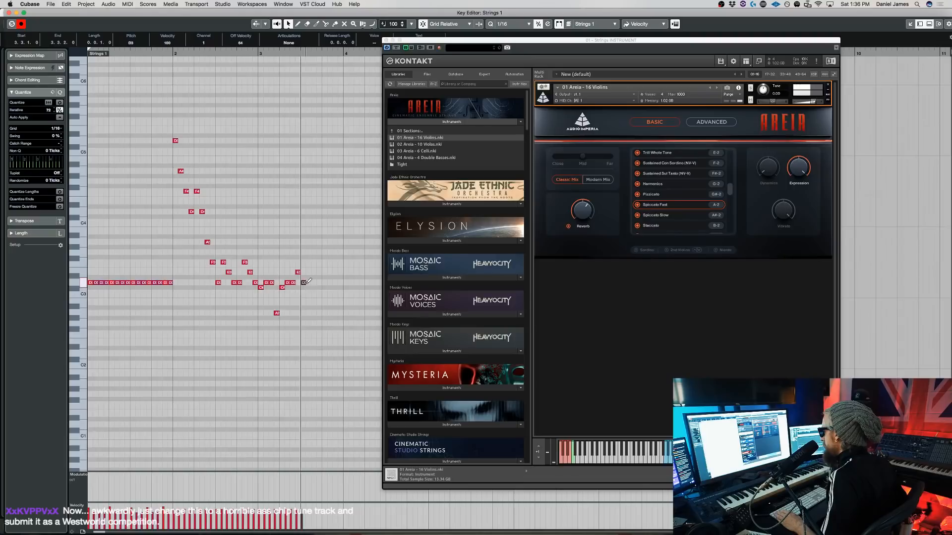
left_click(308, 313)
left_click(314, 282)
left_click(319, 313)
left_click(325, 283)
left_click(330, 272)
left_click(335, 262)
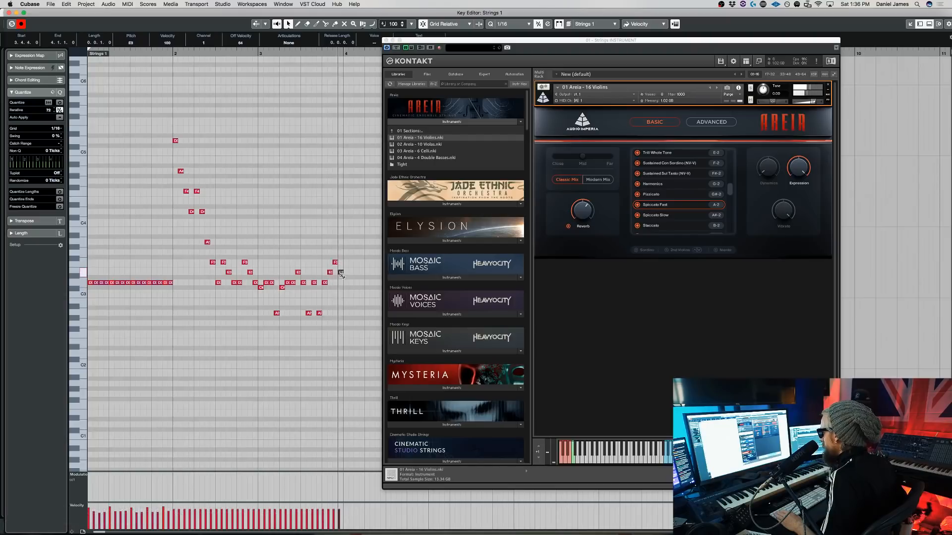
key("space")
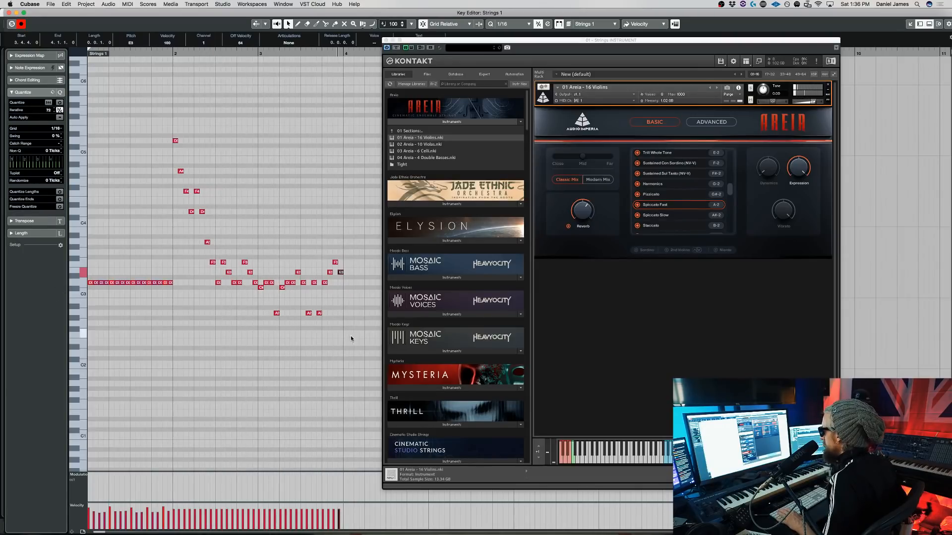
Duplicate the melody of bars 2 and 3 into bars 4 and 5, and play everything transposed down four semitones
left_click_drag(349, 342, 174, 70)
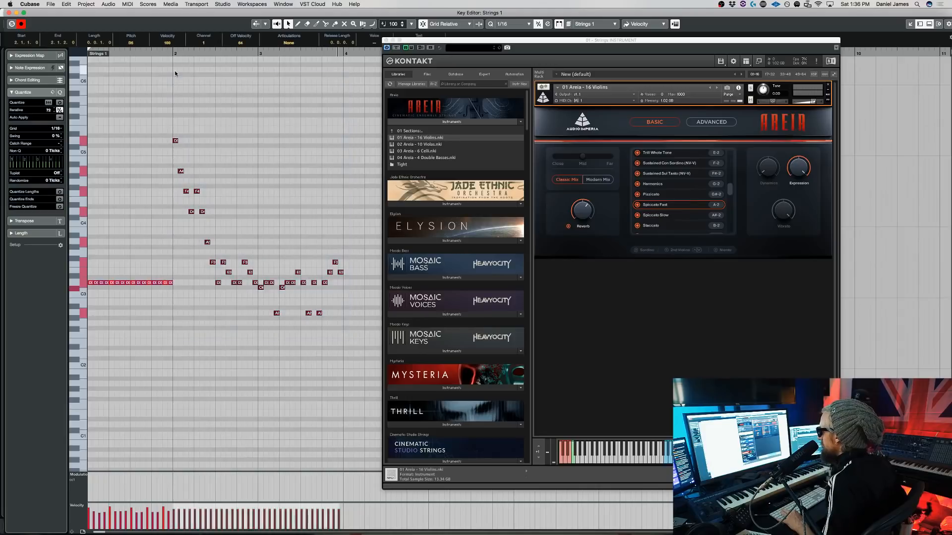
key("alt+d")
key("ctrl+a")
key("Down")
key("Down")
key("Down")
key("space")
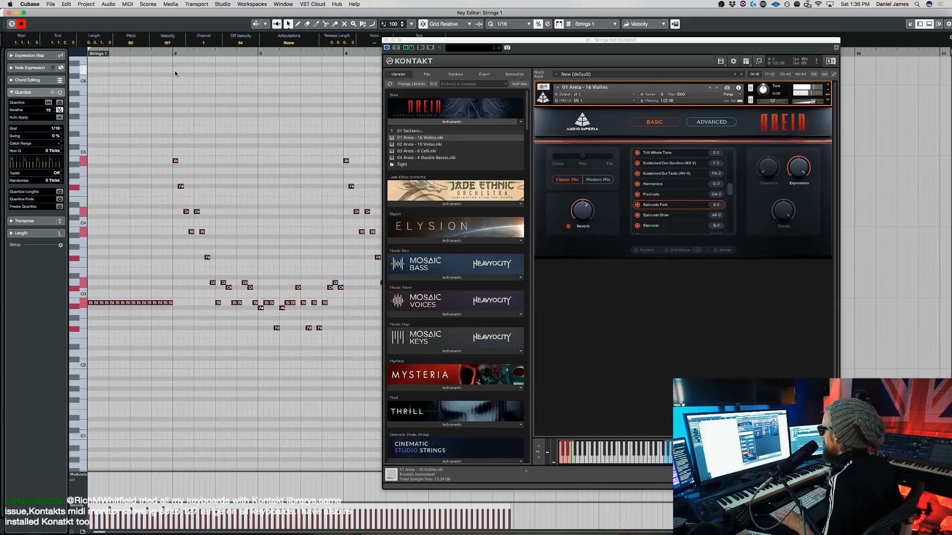
key("Down")
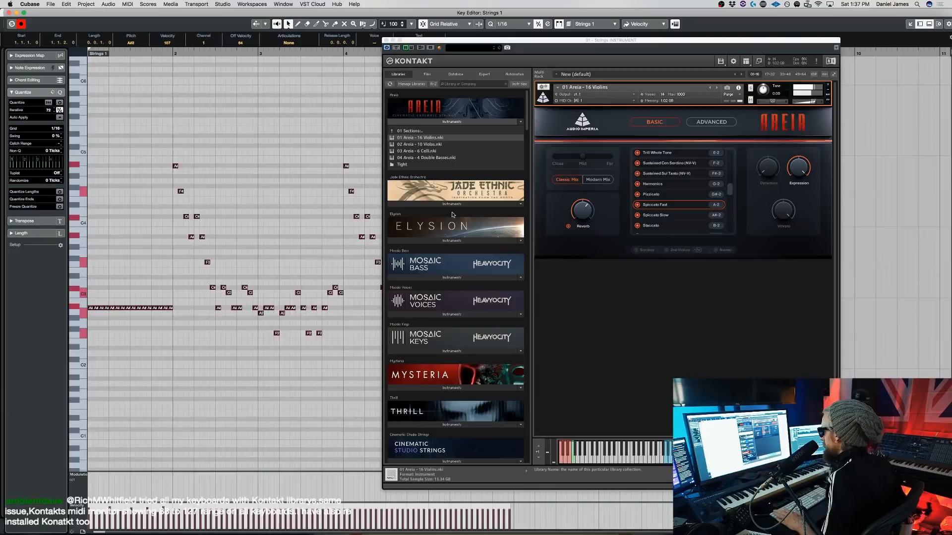
Transpose all notes up during playback until the repeated notes in bar 1 are at F3
key("Up")
key("Up")
key("Up")
key("Up")
key("Up")
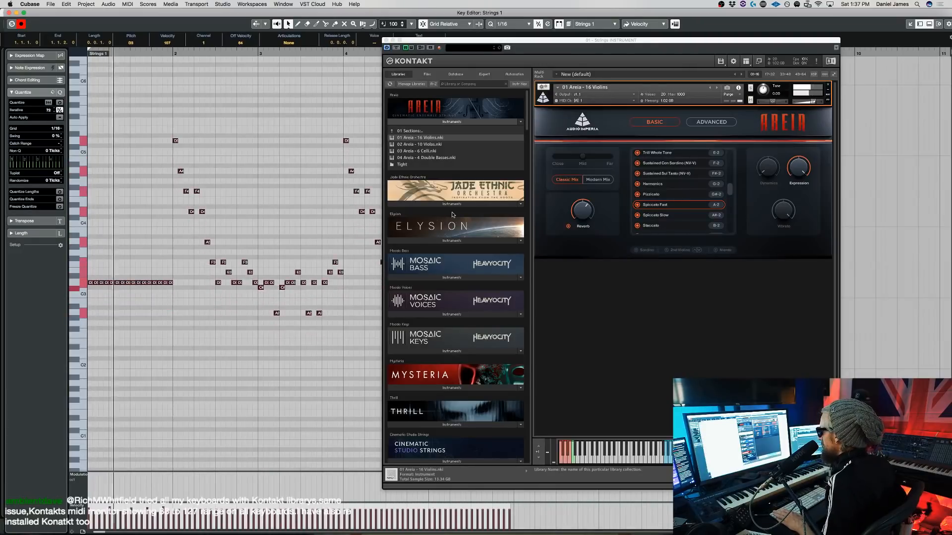
key("Up")
key("Up")
key("Up")
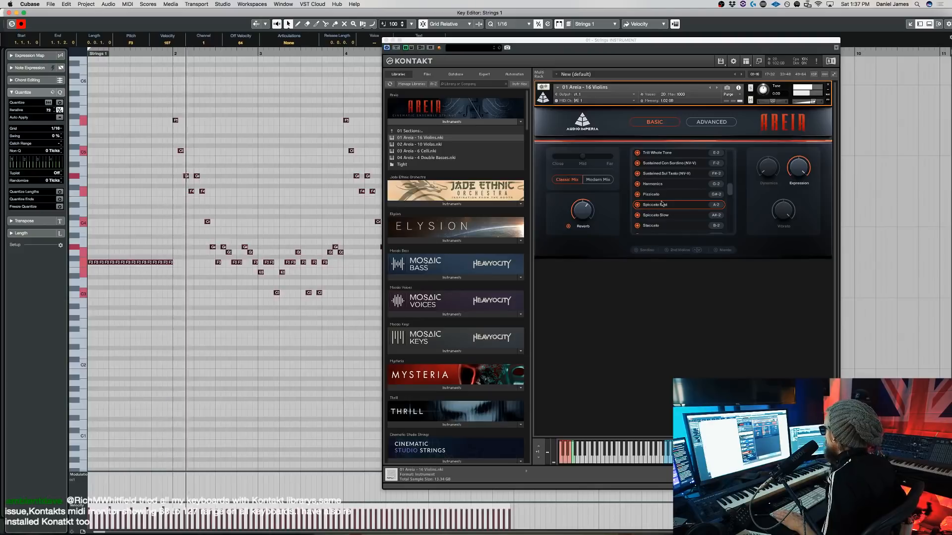
Uncover bar 5 in the note editor and raise three consecutive notes there to C4, A#3 and A3
left_click_drag(730, 189, 731, 211)
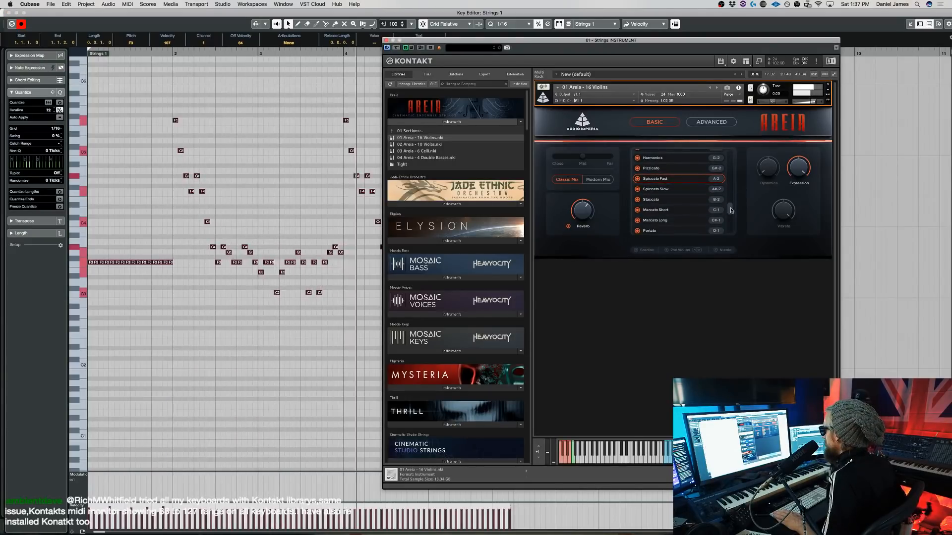
left_click_drag(563, 42, 808, 51)
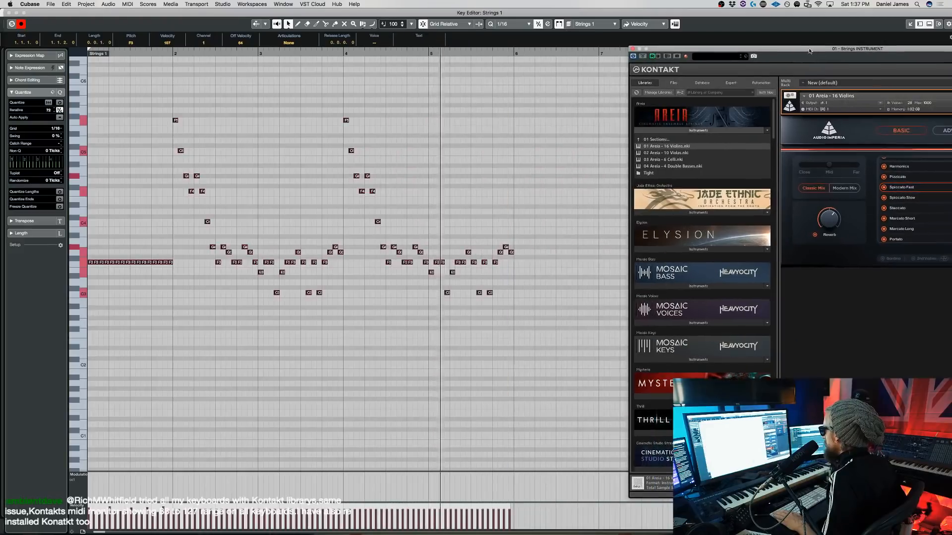
left_click_drag(456, 313, 447, 293)
key("shift+Up")
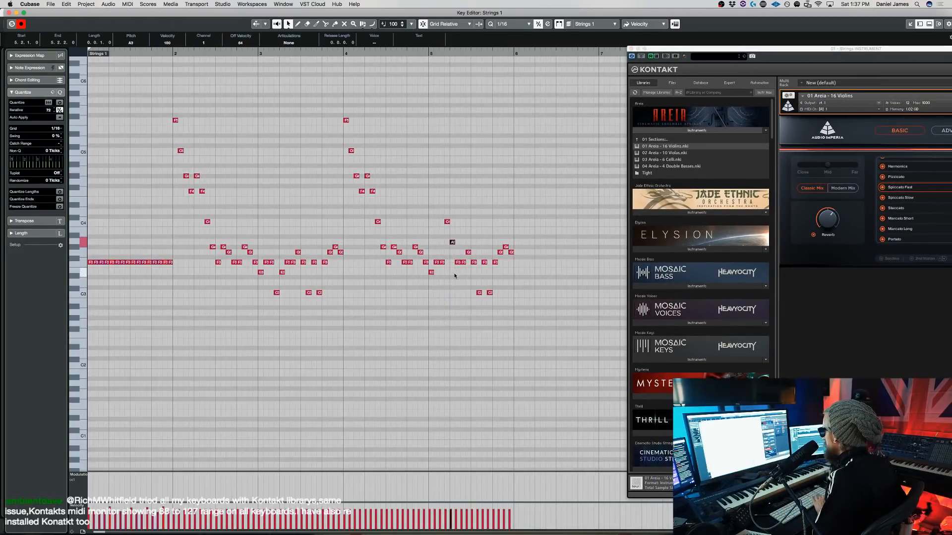
left_click_drag(458, 263, 457, 247)
key("Right")
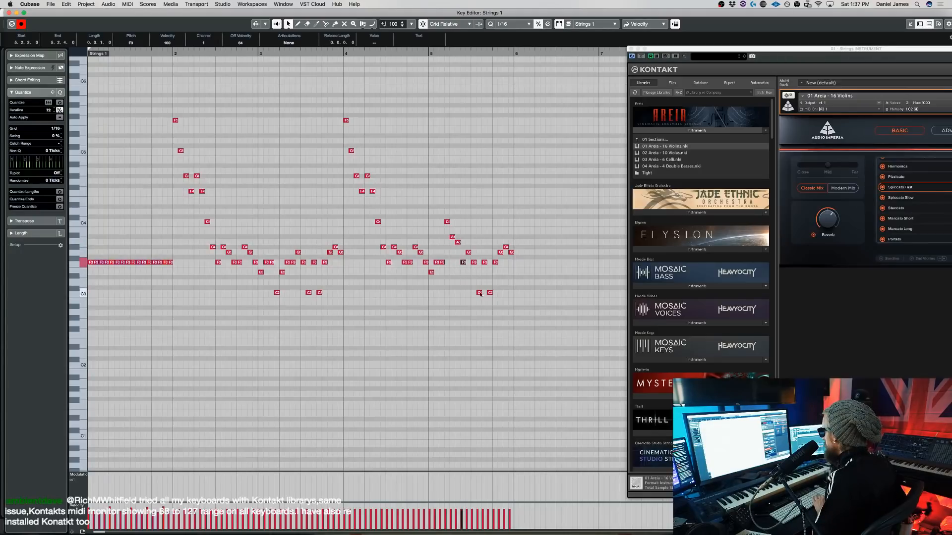
Try the two low C3 notes in bar 5 at C#3 during playback, and return them to C3
left_click_drag(478, 303, 495, 292)
key("Up")
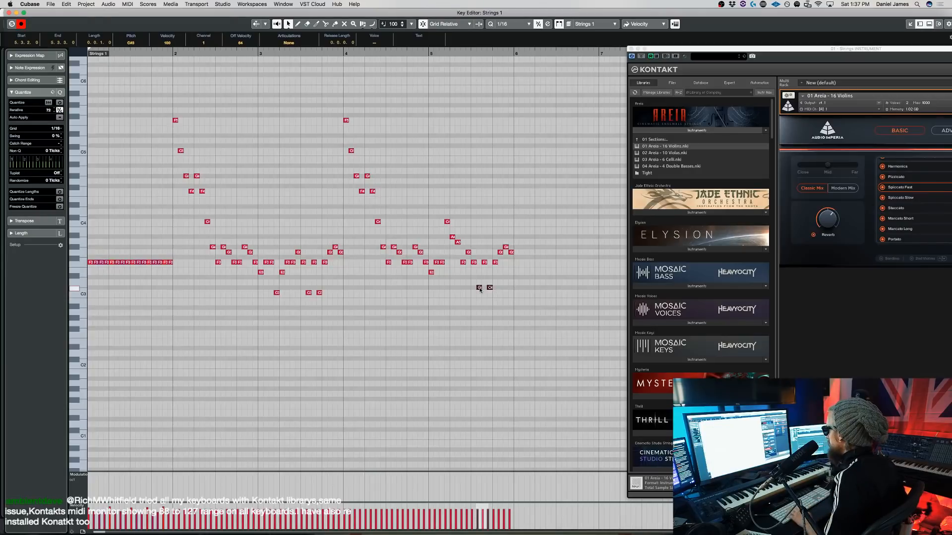
key("space")
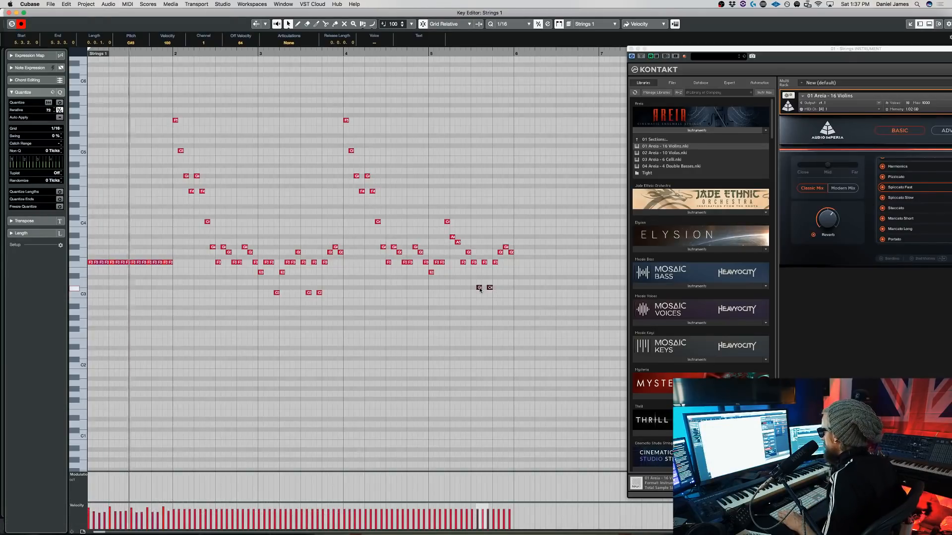
key("Down")
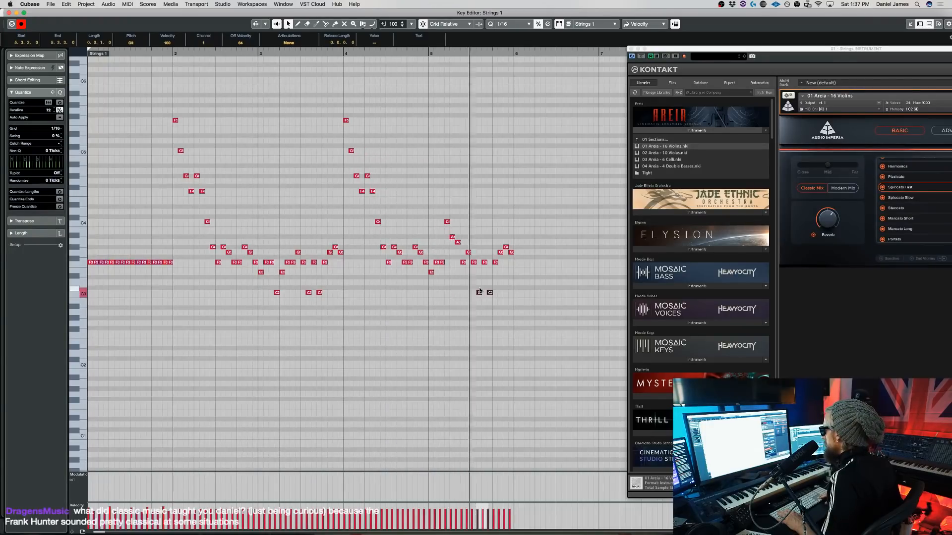
Lower the two notes following the C4 in bar 5 to G#3 and G3
left_click(447, 222)
left_click(453, 238)
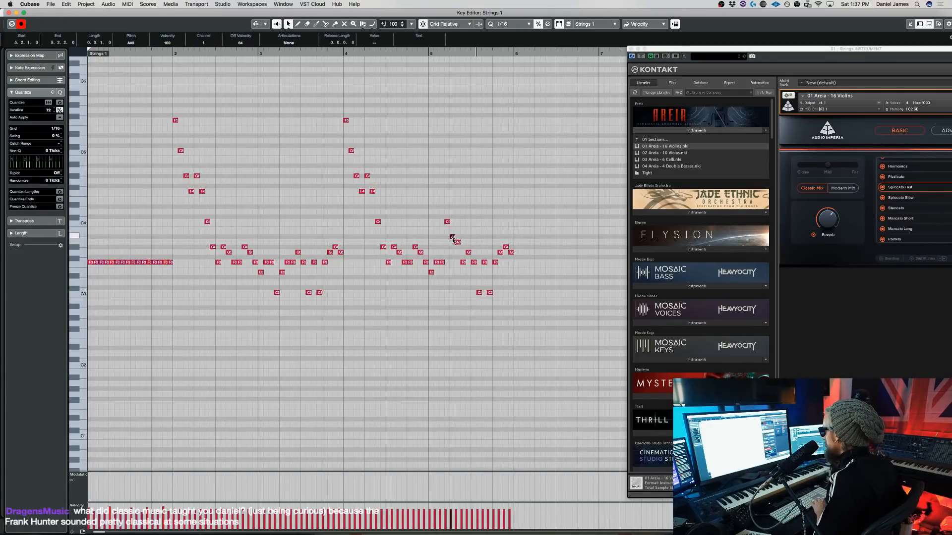
key("Down")
key("Down")
left_click(457, 242)
key("Down")
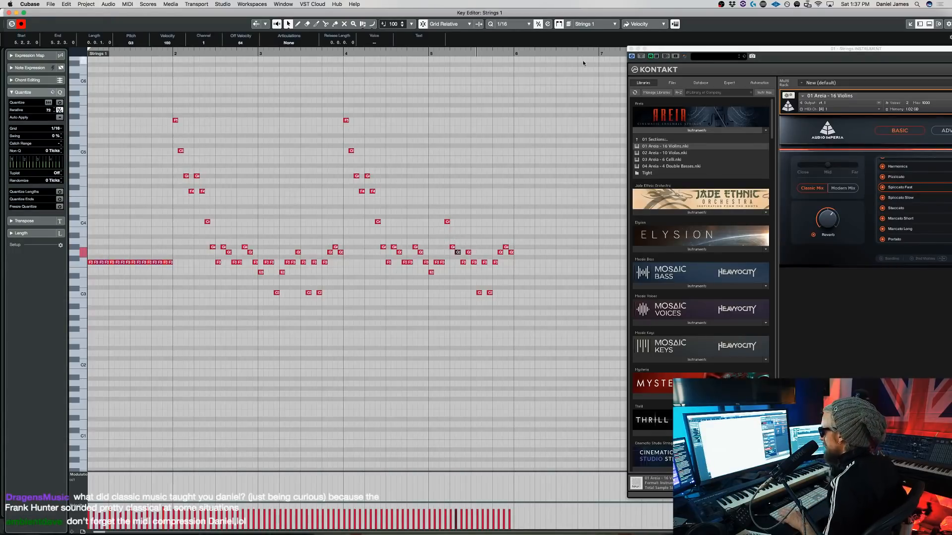
Redraw the note velocities across the pattern with slight variations and play it back
left_click(334, 299)
key("space")
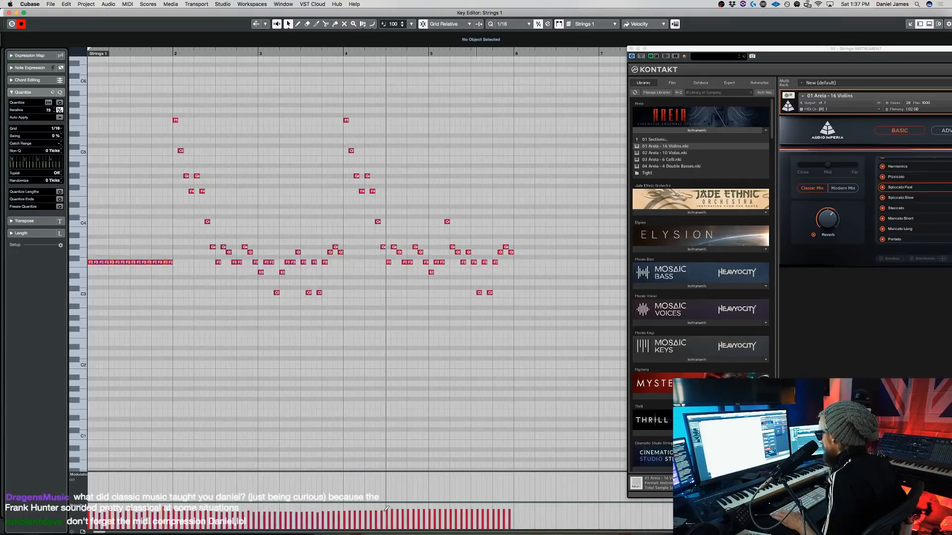
key("space")
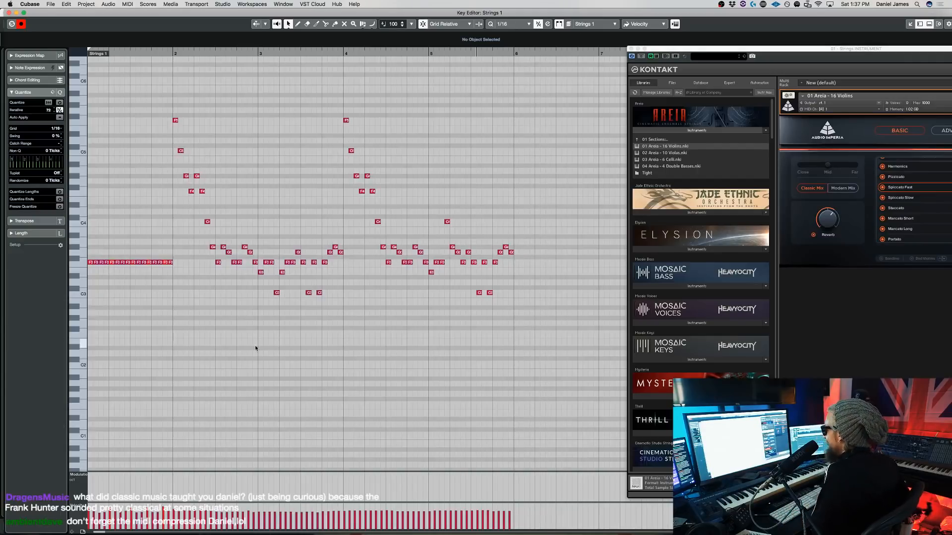
key("space")
Load the 03 Areia - 6 Celli patch into the Strings instrument's Kontakt
left_click_drag(820, 45, 596, 37)
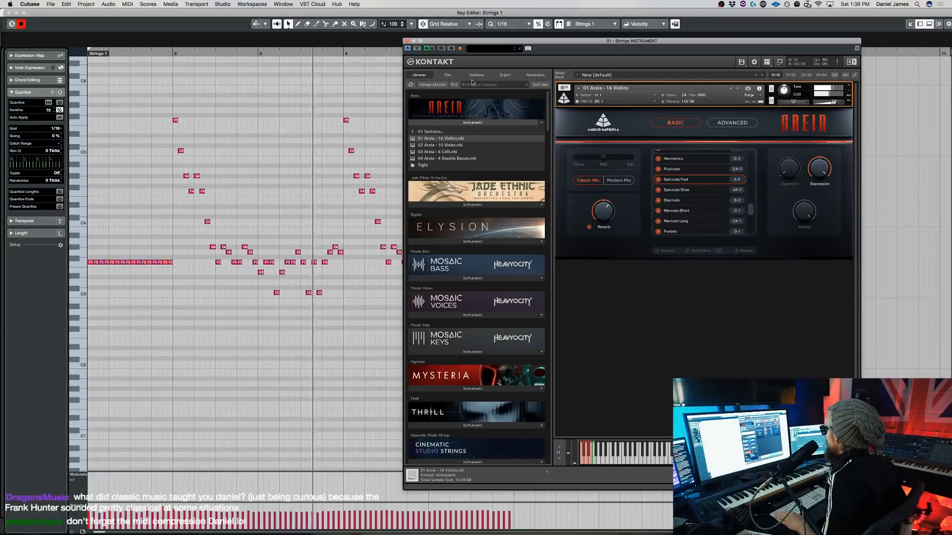
left_click_drag(479, 46, 601, 44)
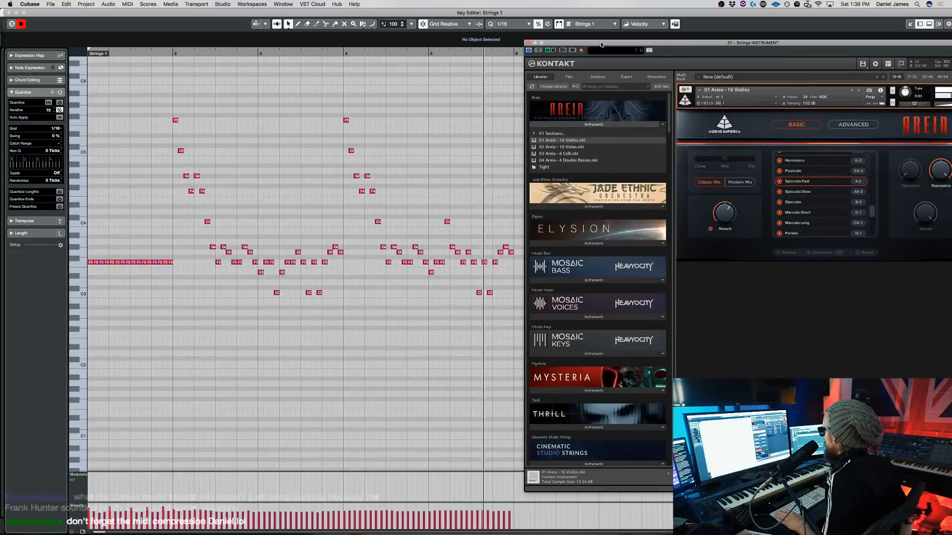
double_click(600, 44)
left_click(426, 150)
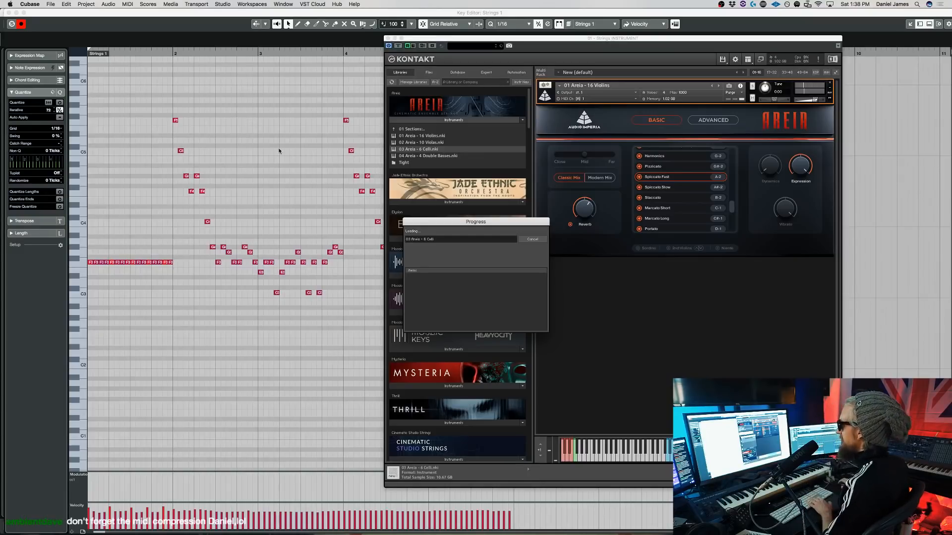
Close the note editor and move the MIDI part from the Strings 1 track to Strings 2
key("Return")
left_click_drag(217, 144, 219, 164)
Show the 6 Celli patch's advanced page and select its Spiccato Fast articulation
scroll(710, 323, "down", 2)
left_click(714, 270)
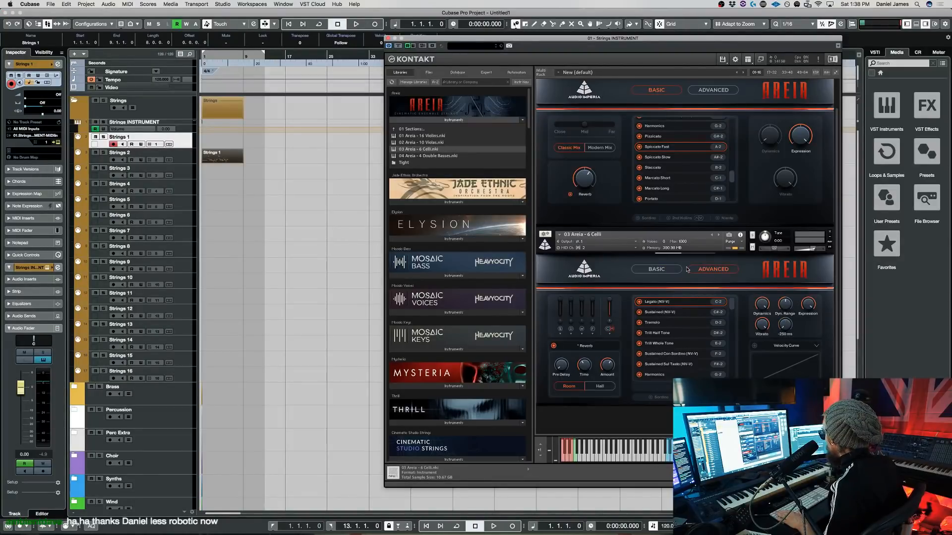
scroll(714, 327, "down", 5)
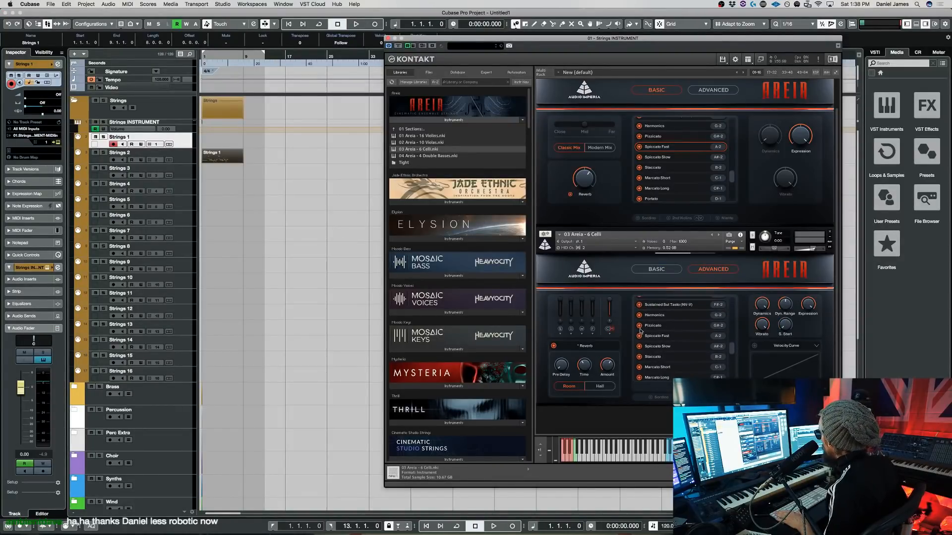
left_click(659, 336)
Open the moved MIDI part in the note editor, transpose all its notes down two octaves, and play it with the 6 Celli
double_click(214, 156)
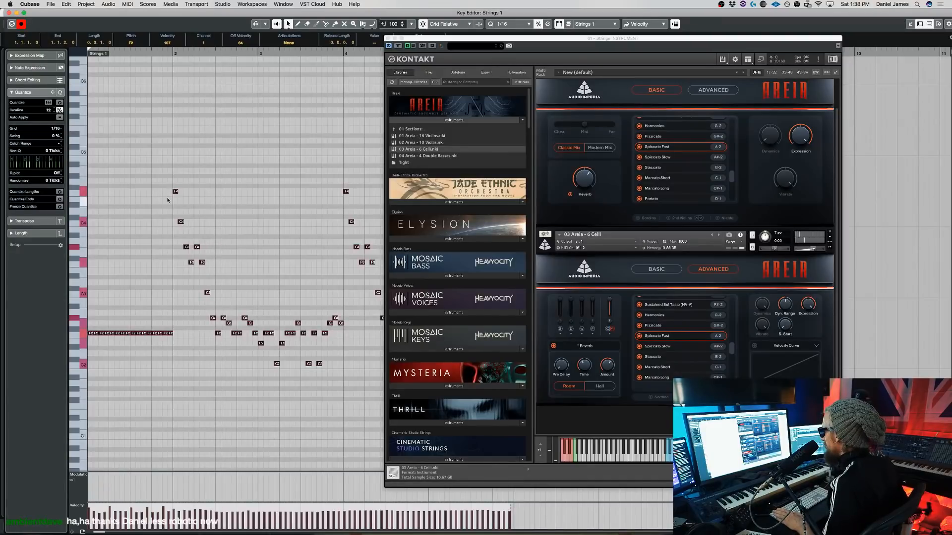
key("shift+Down")
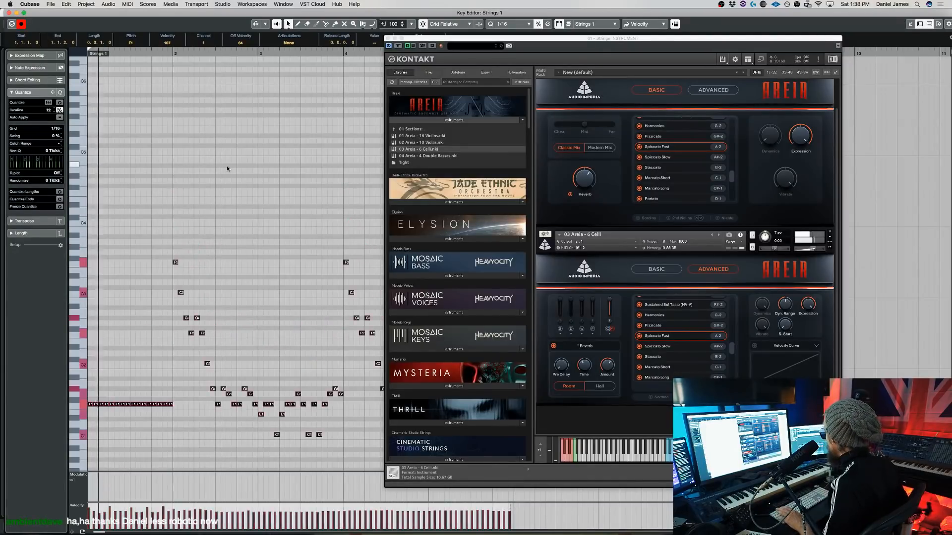
left_click(277, 294)
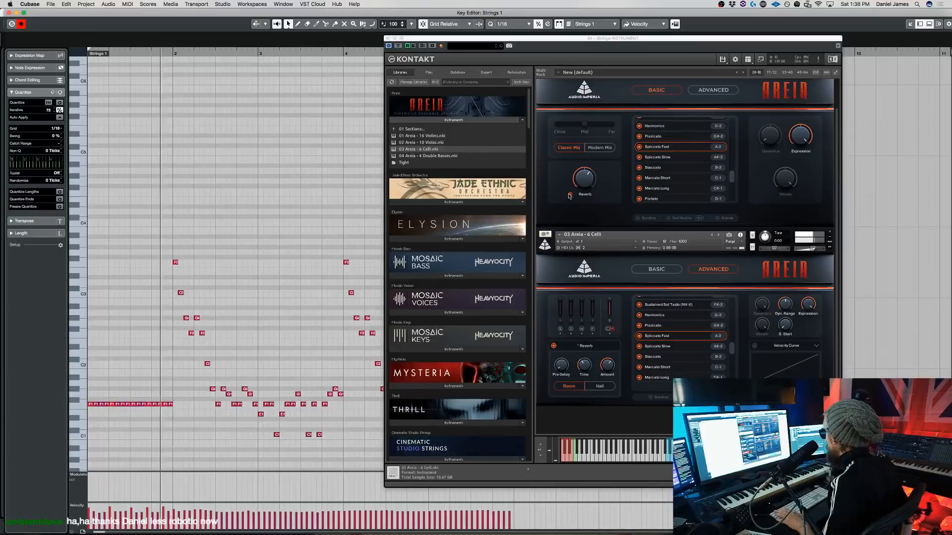
left_click(615, 231)
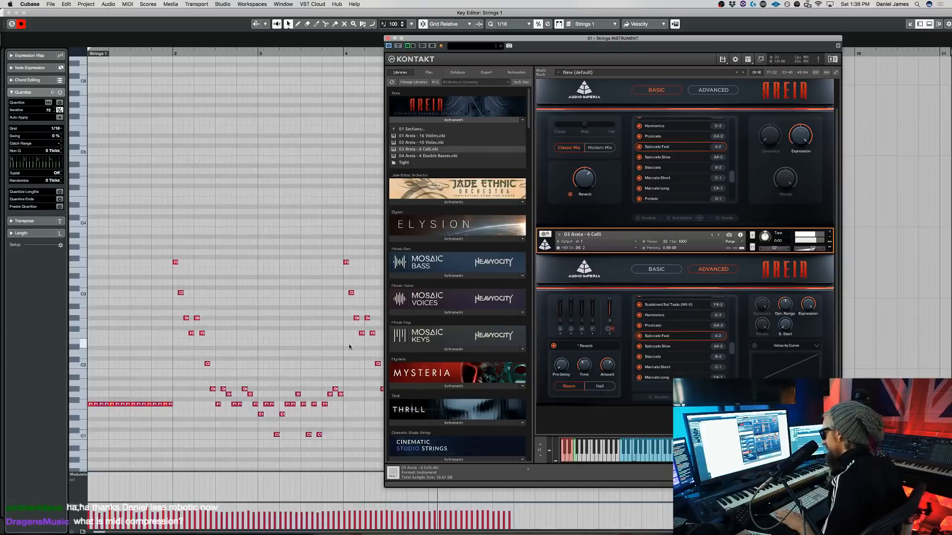
key("space")
Accent recurring notes across the celli pattern by raising their velocities above the others, checking the result with playback
left_click(175, 506)
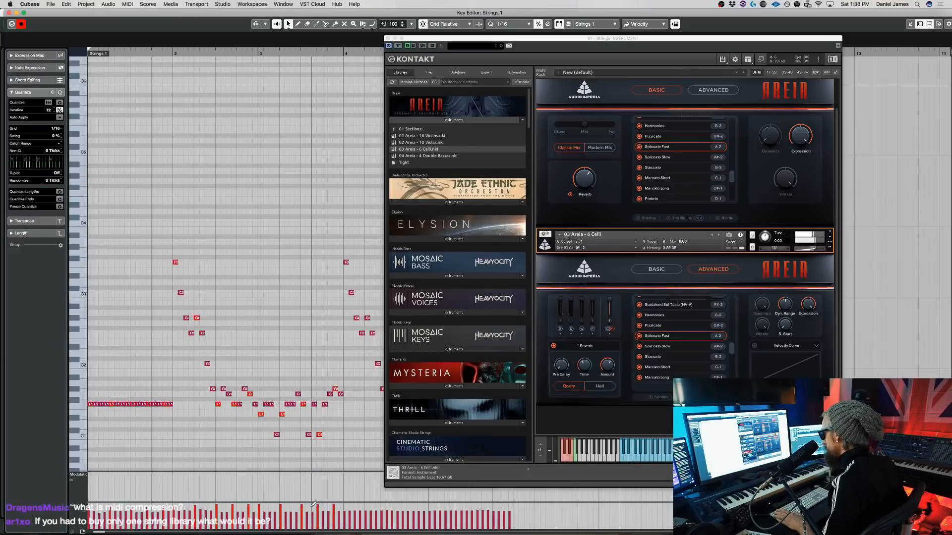
key("space")
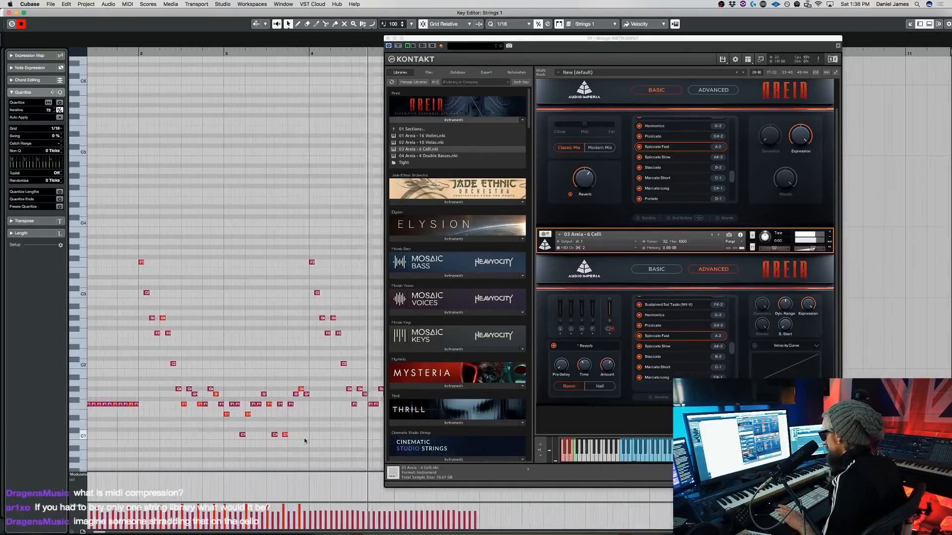
key("space")
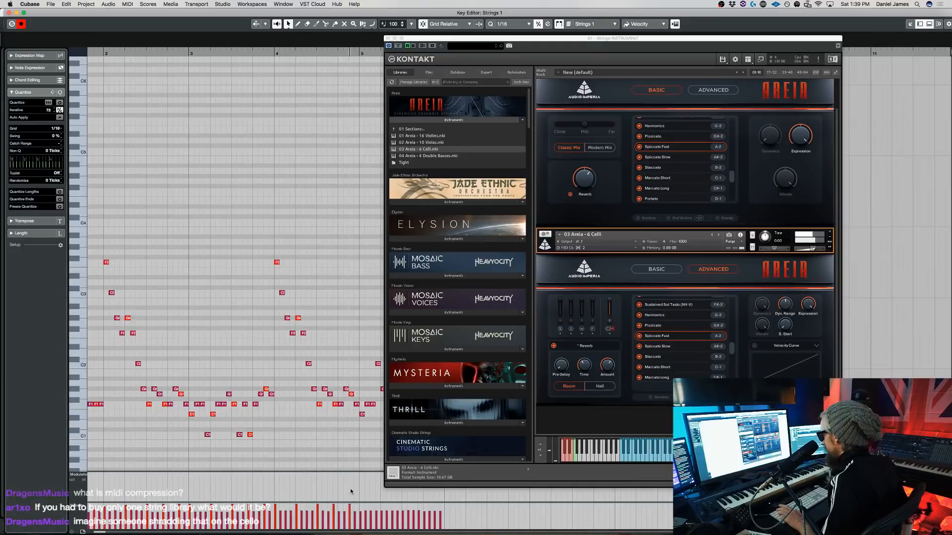
scroll(349, 505, "right", 2)
left_click(328, 505)
left_click(349, 503)
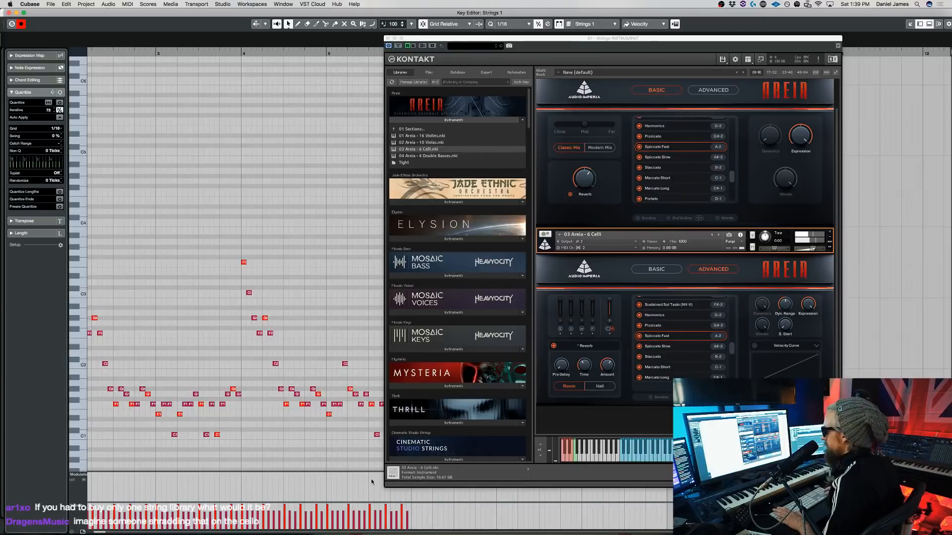
Lower the velocities of all notes slightly and move the Kontakt window clear of the pattern's end
key("super+a")
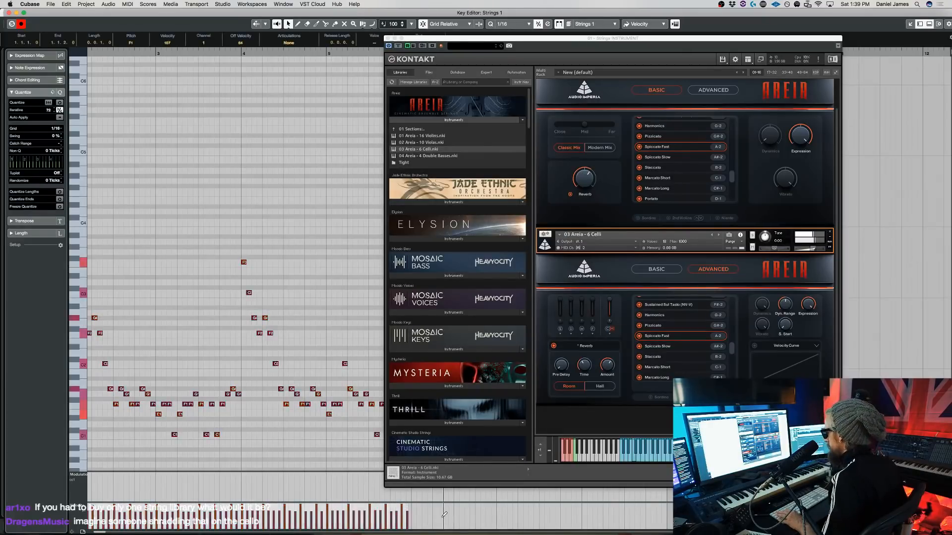
key("space")
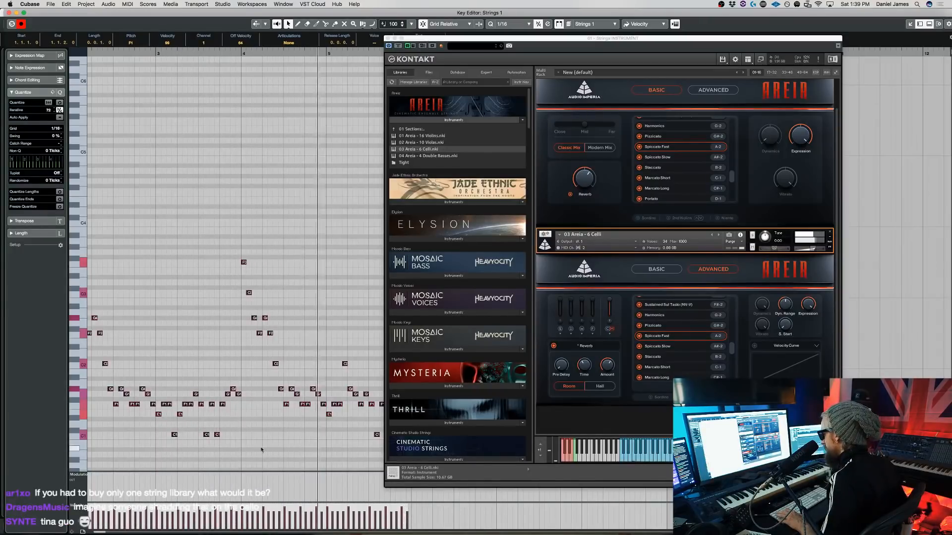
left_click_drag(510, 39, 597, 42)
Audition all notes one octave higher and return them to the lower octave
left_click(395, 285)
key("ctrl+a")
key("shift+Up")
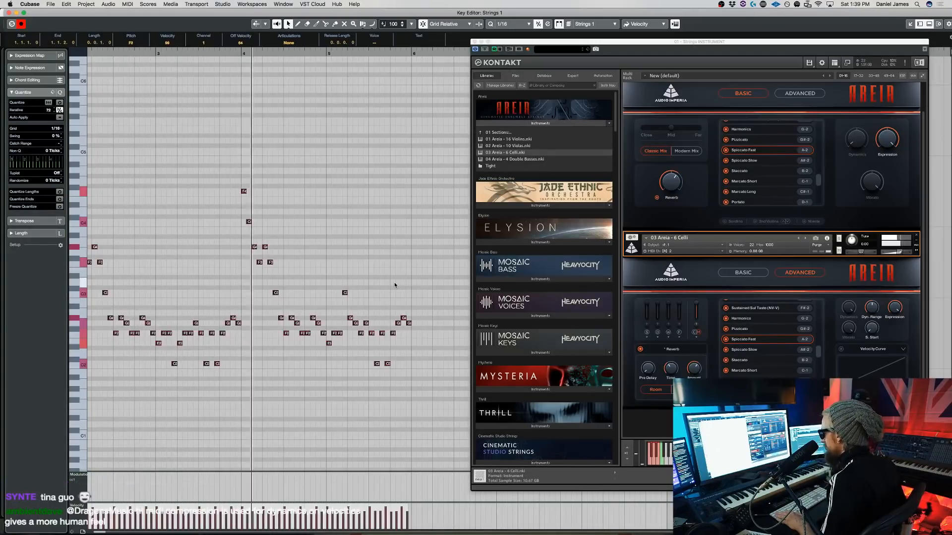
key("space")
key("shift+Down")
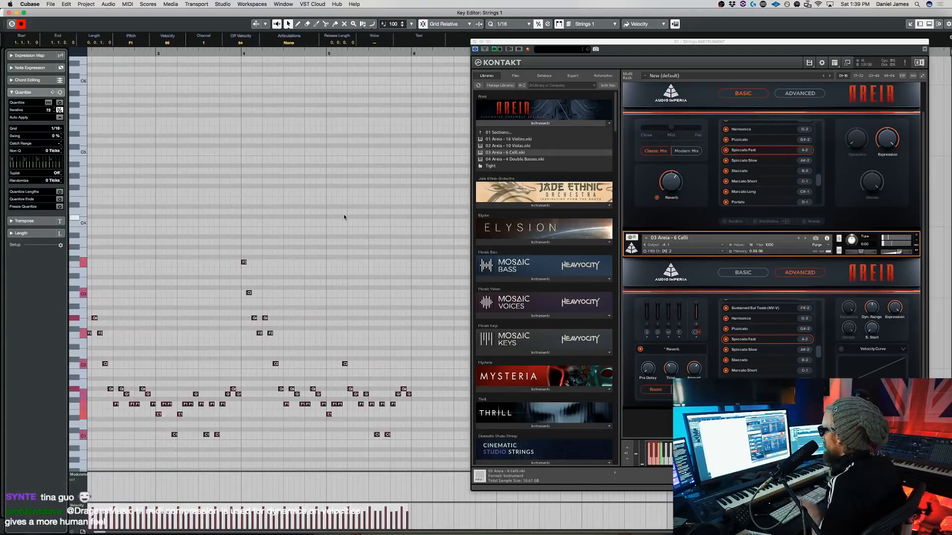
left_click(315, 219)
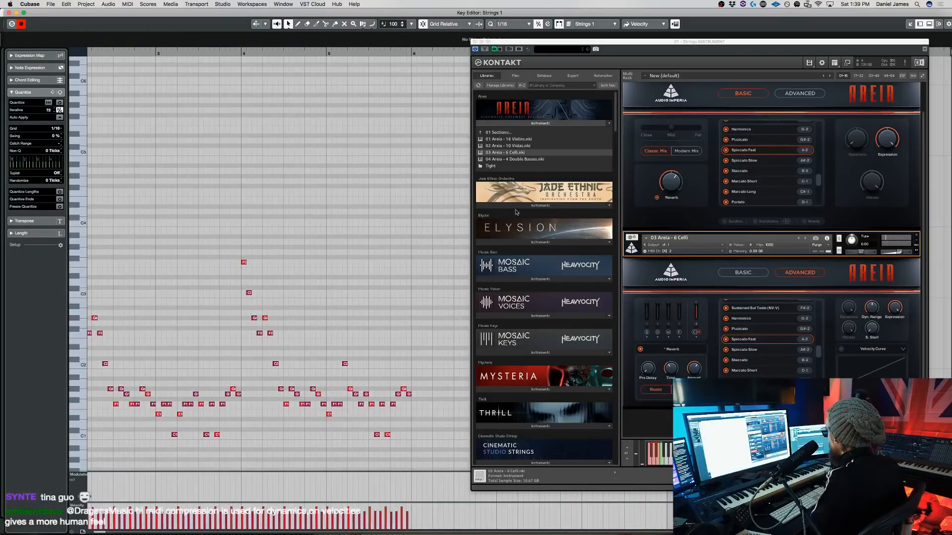
Show the 6 Celli's basic page and try different mic distances during playback, settling near Mid
key("space")
left_click(743, 272)
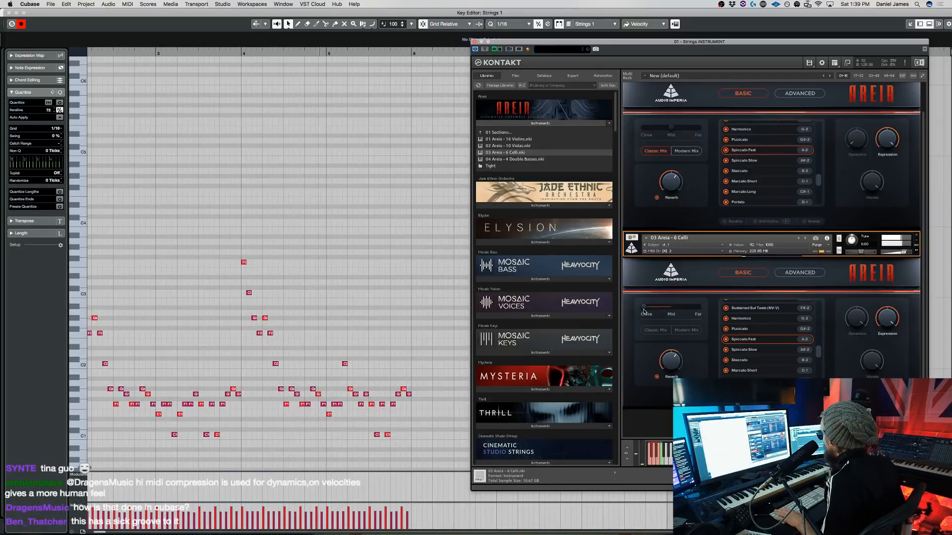
left_click(412, 248)
key("space")
left_click_drag(698, 308, 669, 309)
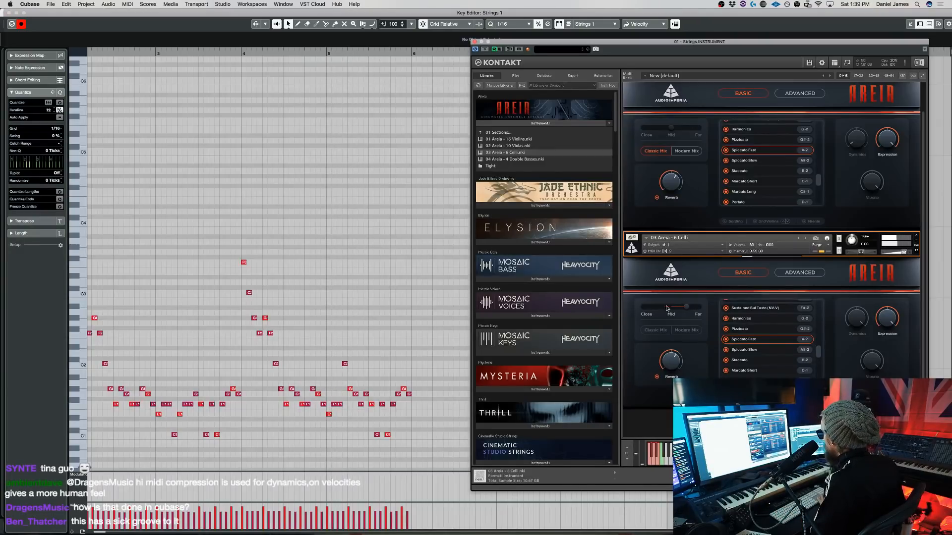
key("space")
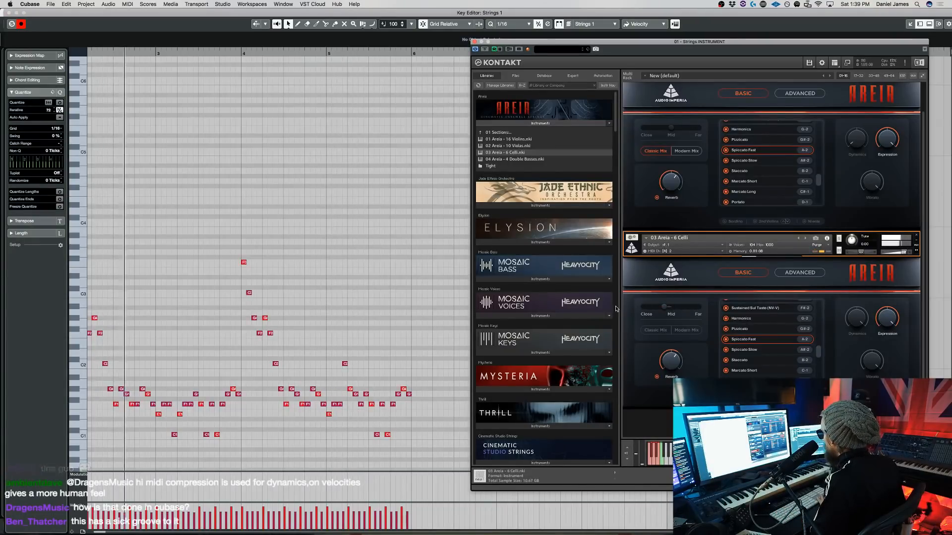
Reselect Spiccato Fast for the 6 Celli and close the note editor once playback is stopped
left_click(745, 345)
left_click(743, 341)
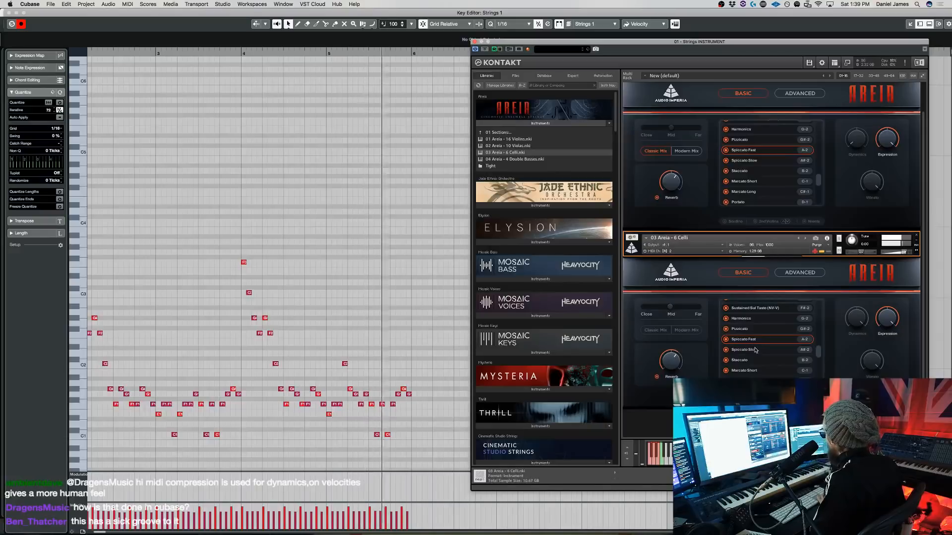
key("space")
left_click(362, 183)
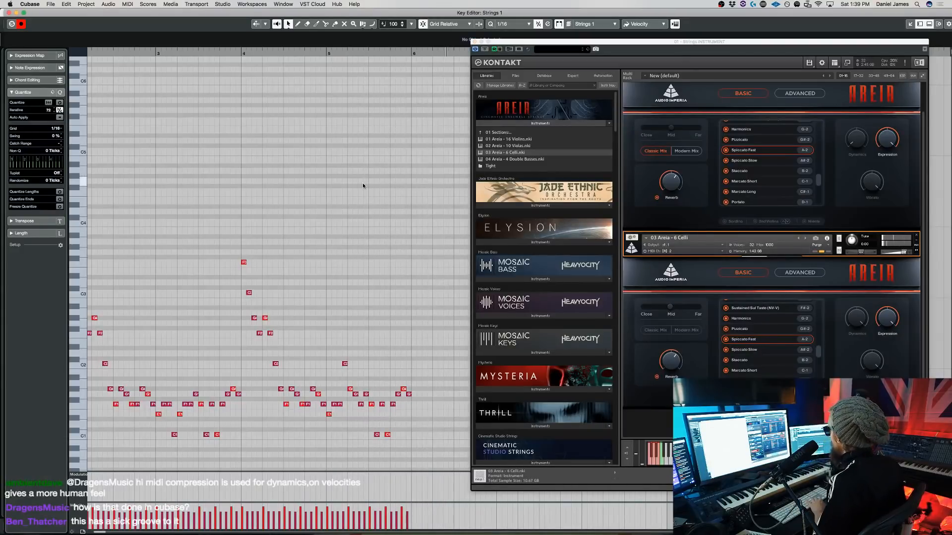
key("Return")
left_click(253, 162)
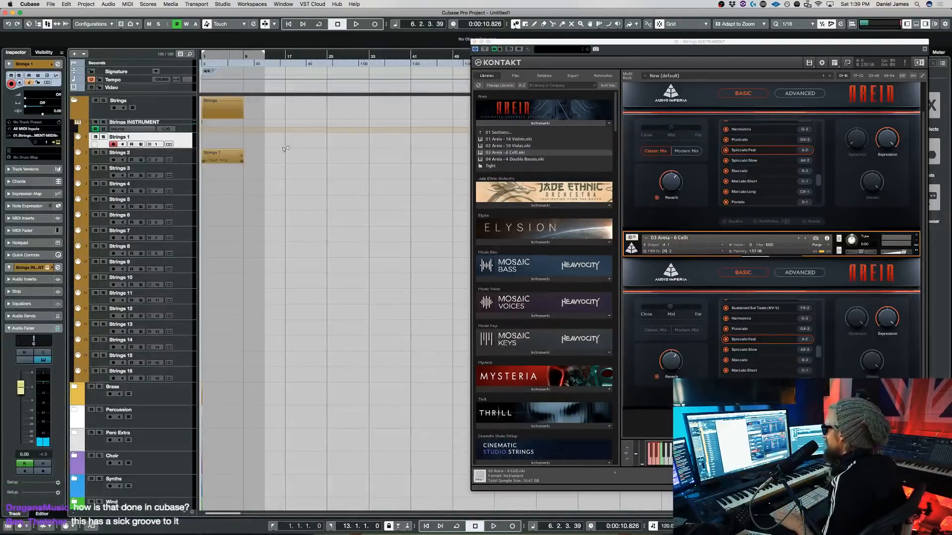
Select the Staccato articulation on the 16 Violins and move the Kontakt window so that it is fully visible
left_click(754, 166)
left_click(757, 171)
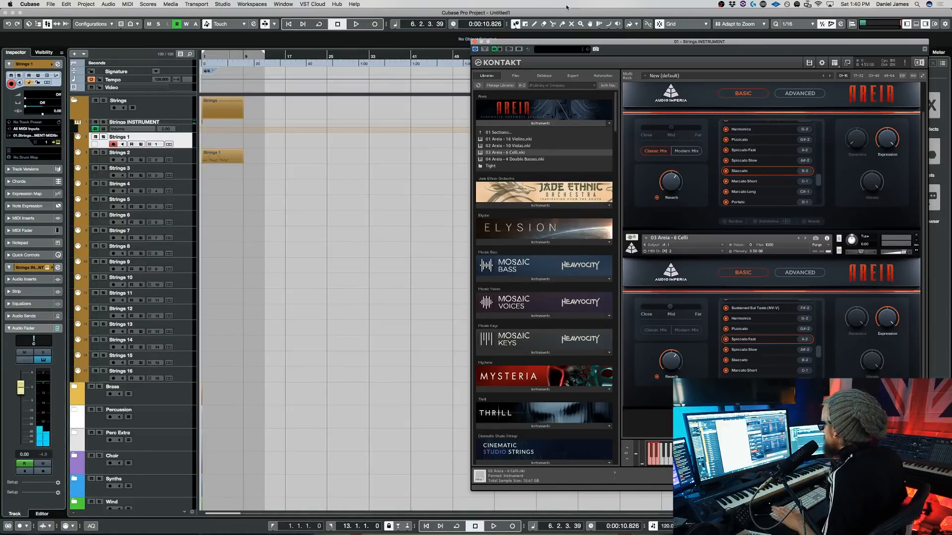
left_click_drag(717, 42, 443, 58)
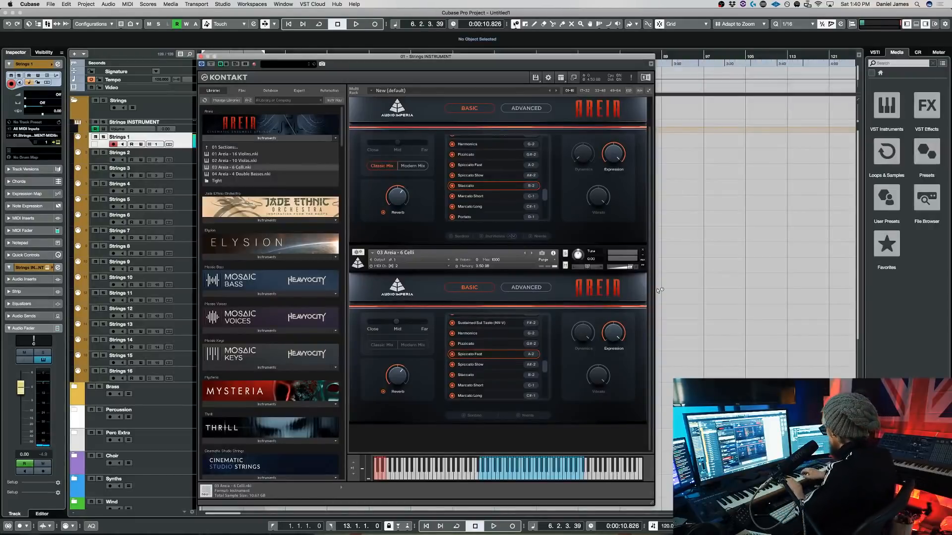
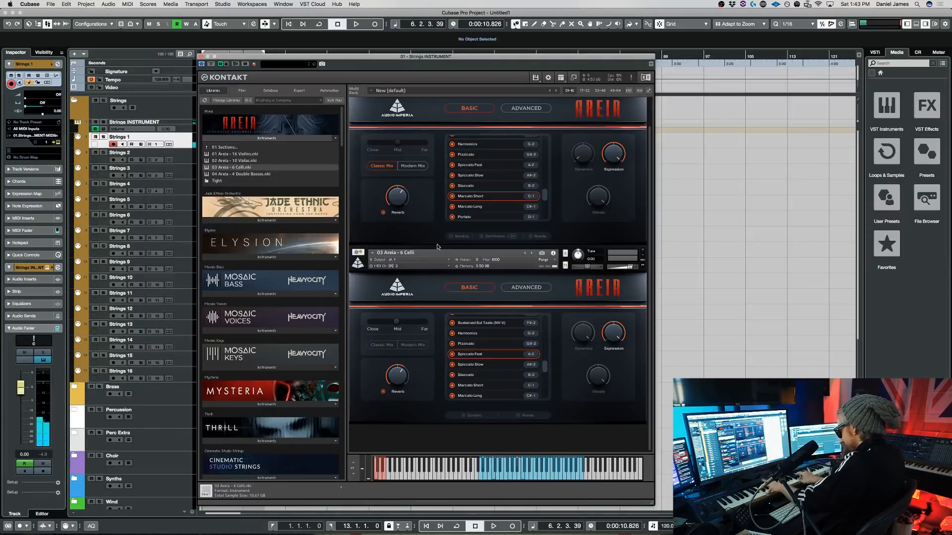
Audition the 16 Violins' Marcato Long, Portato, Col Legno and Bartok Pizzicato articulations
left_click(485, 207)
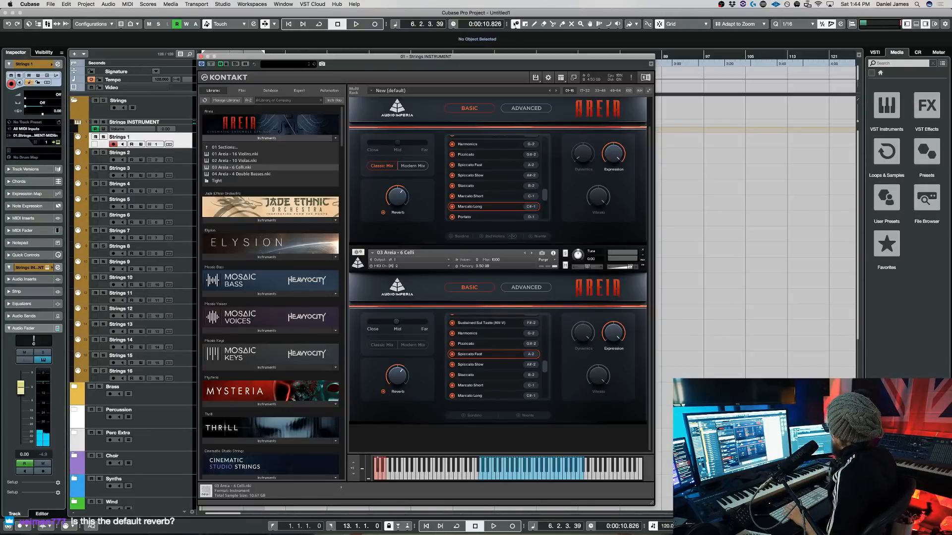
left_click(484, 217)
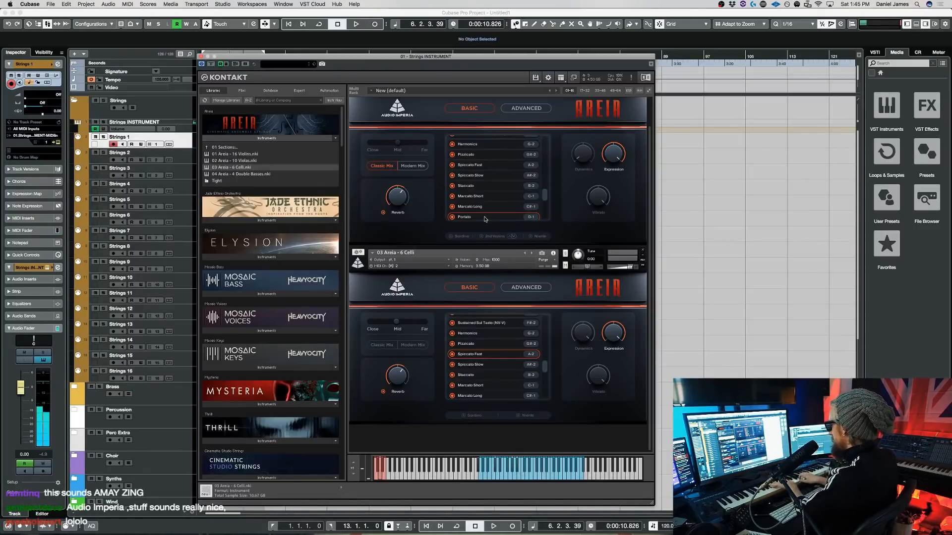
scroll(516, 198, "down", 3)
left_click(489, 204)
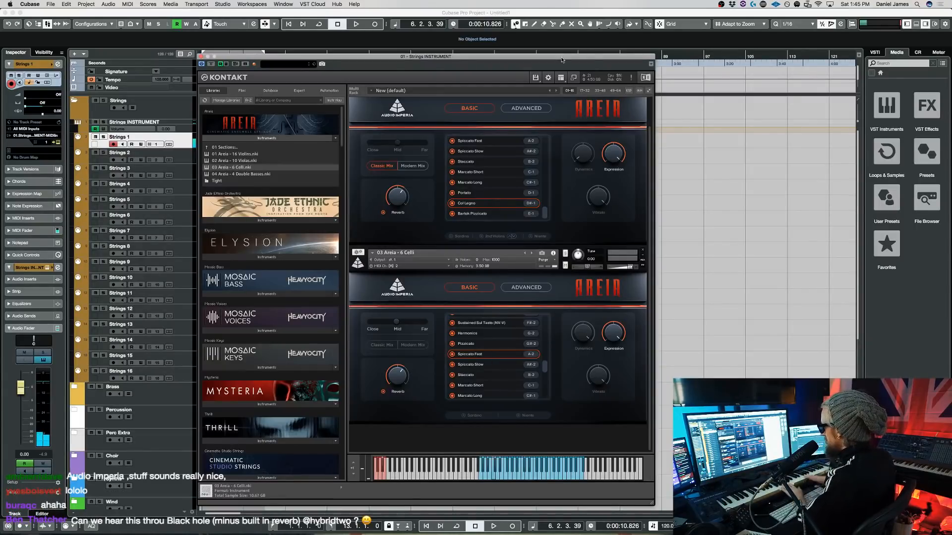
left_click(467, 214)
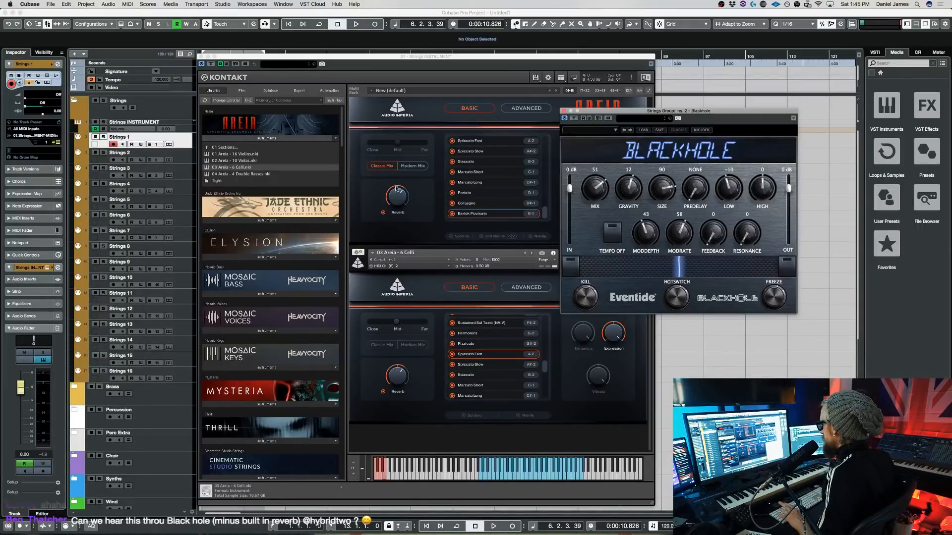
Turn the 16 Violins' built-in reverb fully down and select the Sustained Sul Tasto (NV-V) articulation to hear it through Blackhole
left_click_drag(398, 197, 416, 329)
scroll(417, 329, "up", 2)
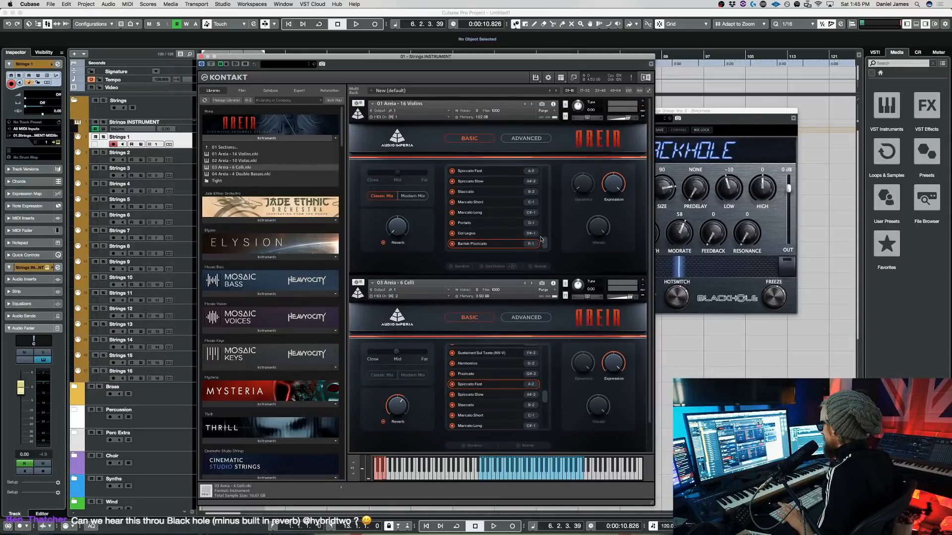
scroll(489, 200, "up", 3)
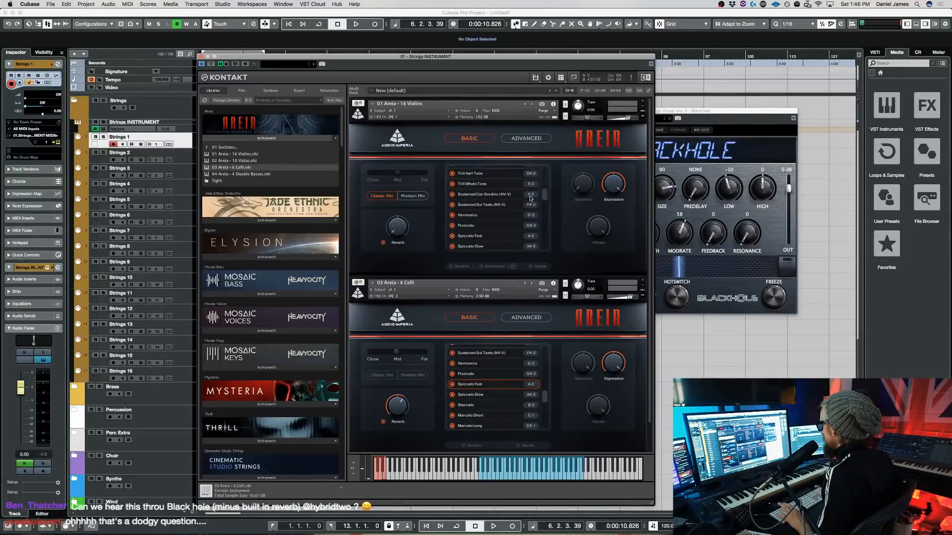
left_click(489, 204)
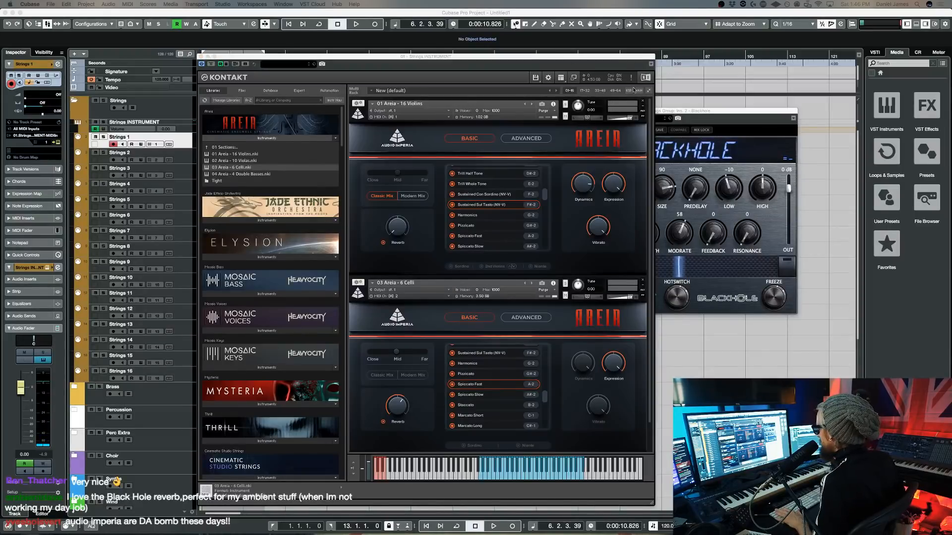
Replace the 16 Violins with the 02 Areia - 10 Violas patch and remove the 6 Celli, discarding the instrument changes
left_click(642, 101)
left_click(497, 171)
left_click_drag(252, 161, 425, 190)
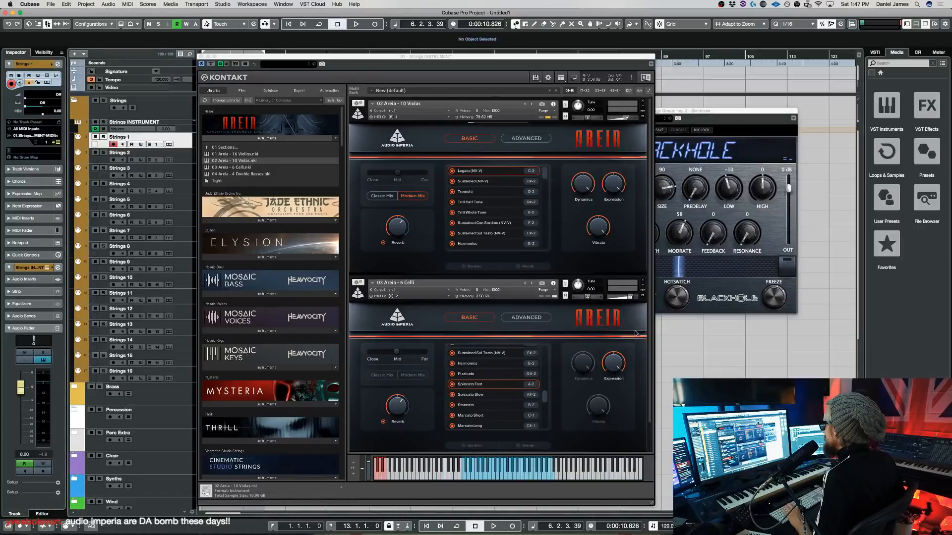
left_click(643, 280)
left_click(497, 171)
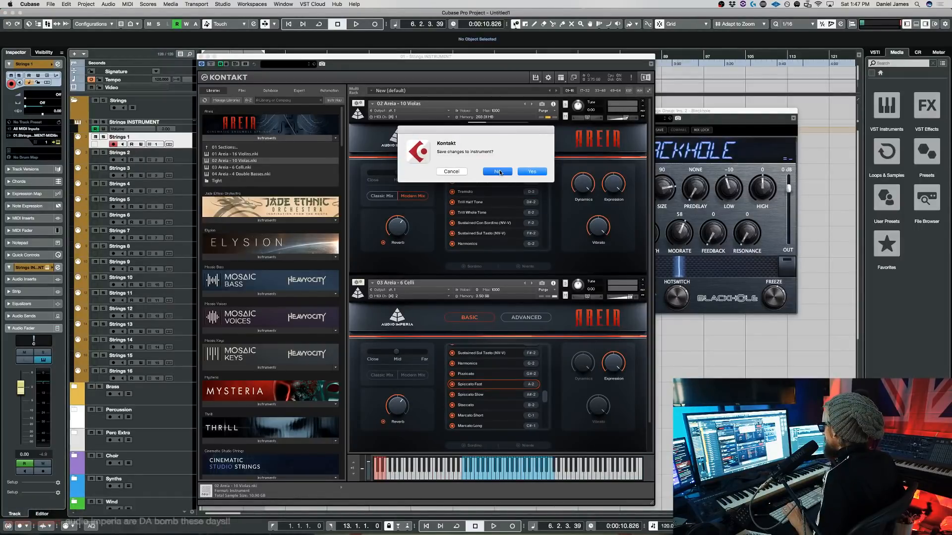
left_click(518, 267)
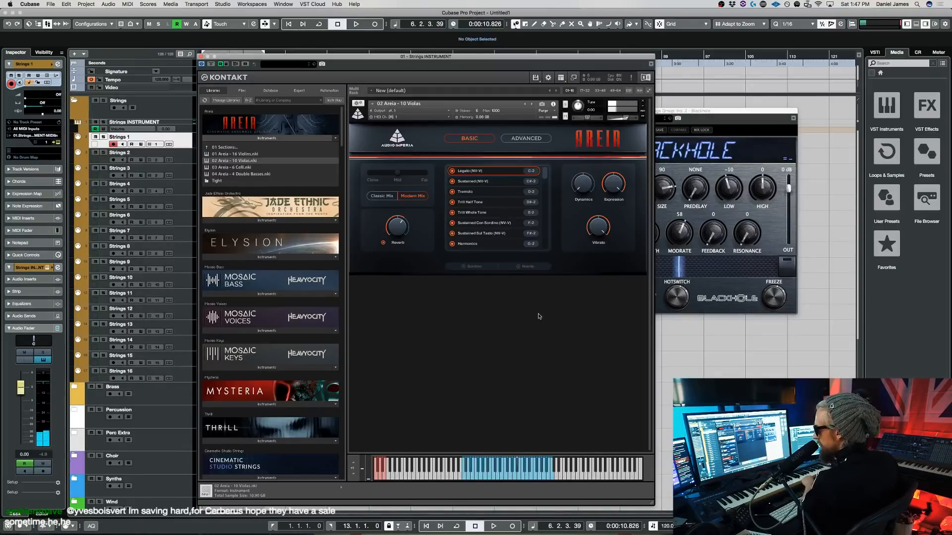
left_click(519, 267)
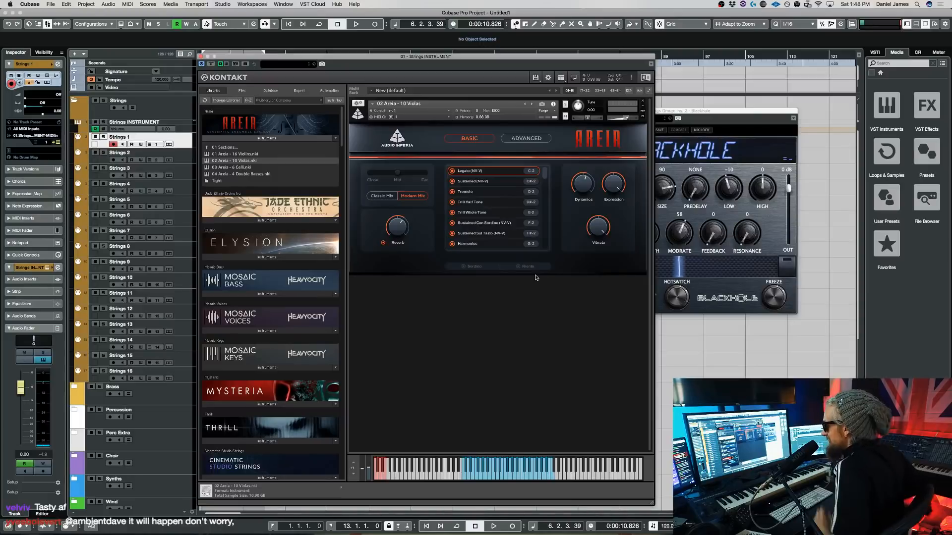
Show the 10 Violas' advanced controls and turn the S. Start knob down
left_click(538, 140)
left_click_drag(597, 192, 603, 321)
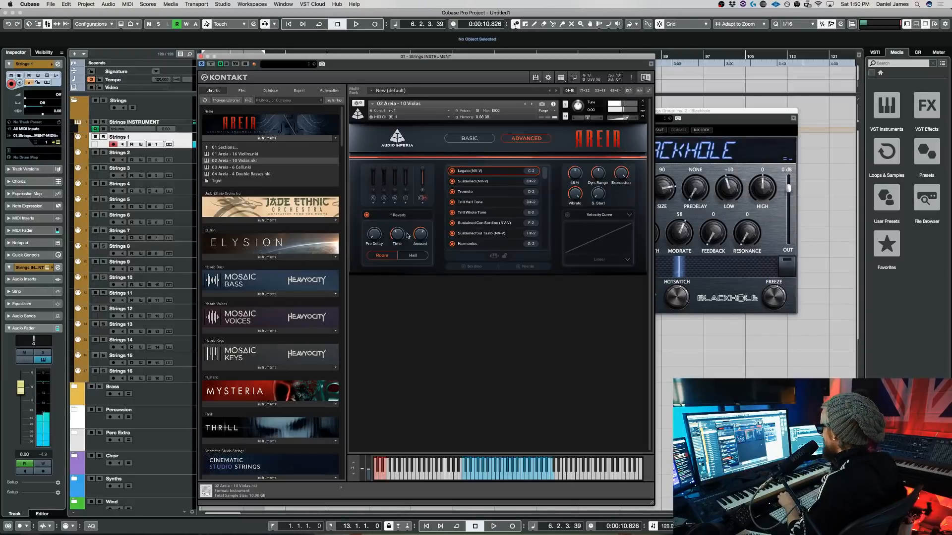
Audition the 10 Violas' Sustained, Tremolo, Trill Half Tone, Trill Whole Tone, Sustained Con Sordino and Harmonics articulations
left_click(475, 182)
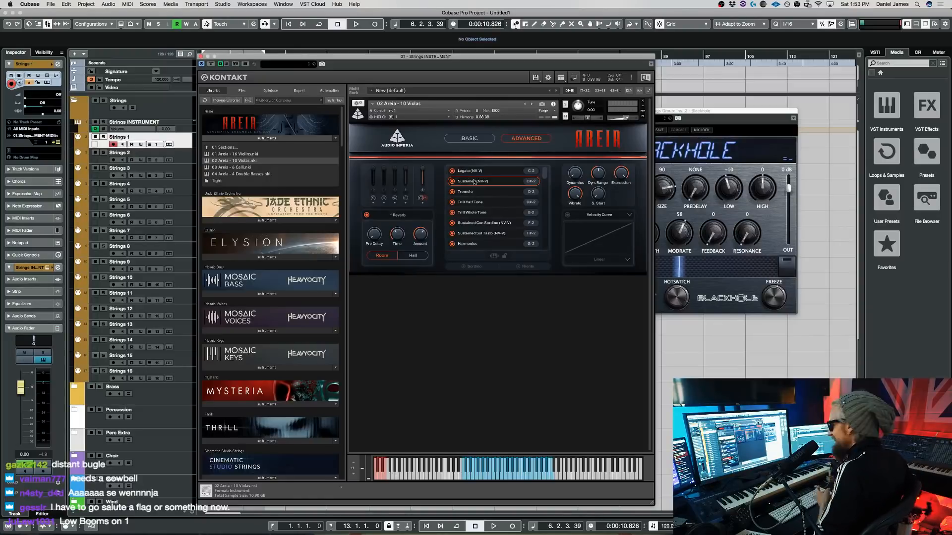
left_click(479, 195)
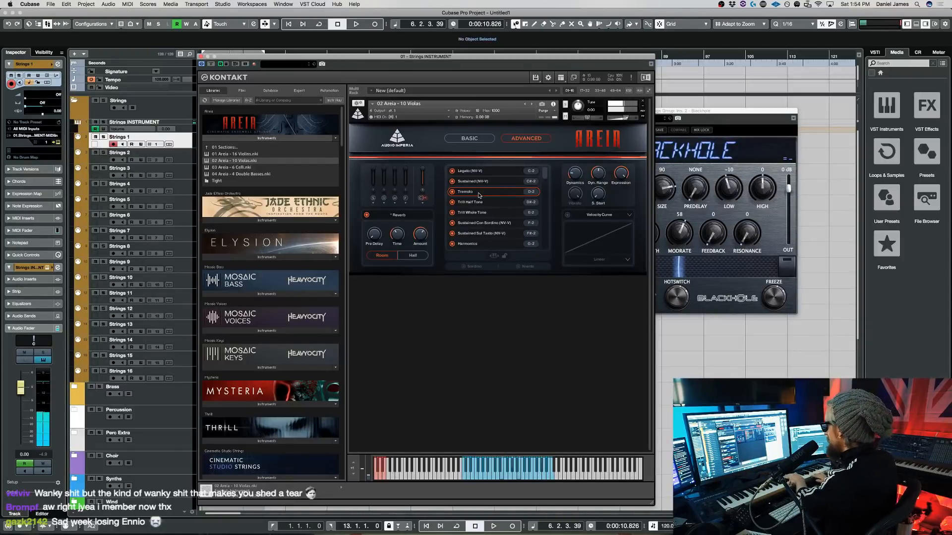
left_click(477, 203)
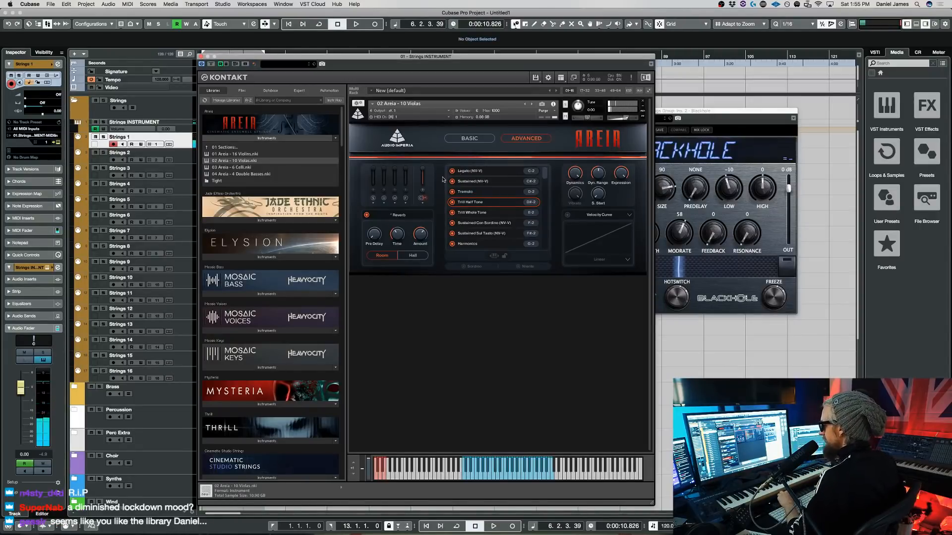
left_click(476, 214)
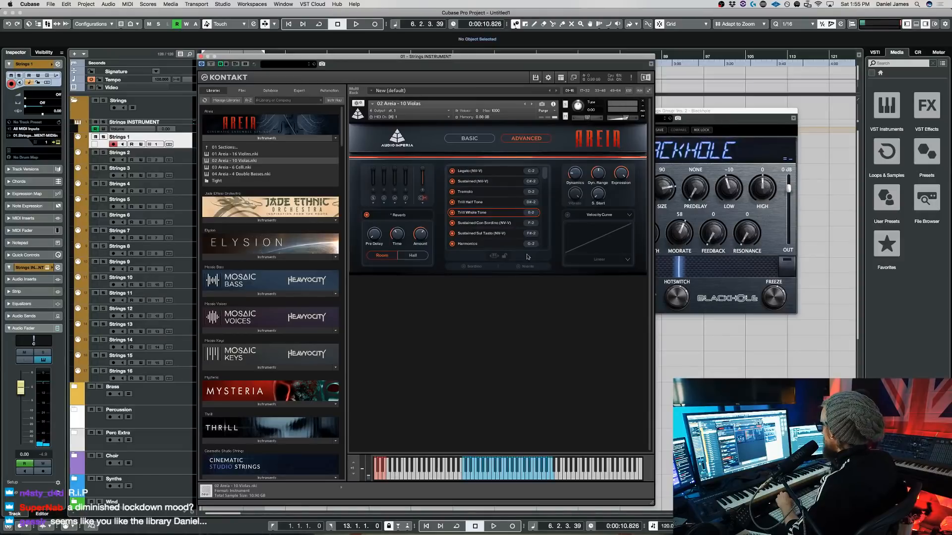
left_click(496, 224)
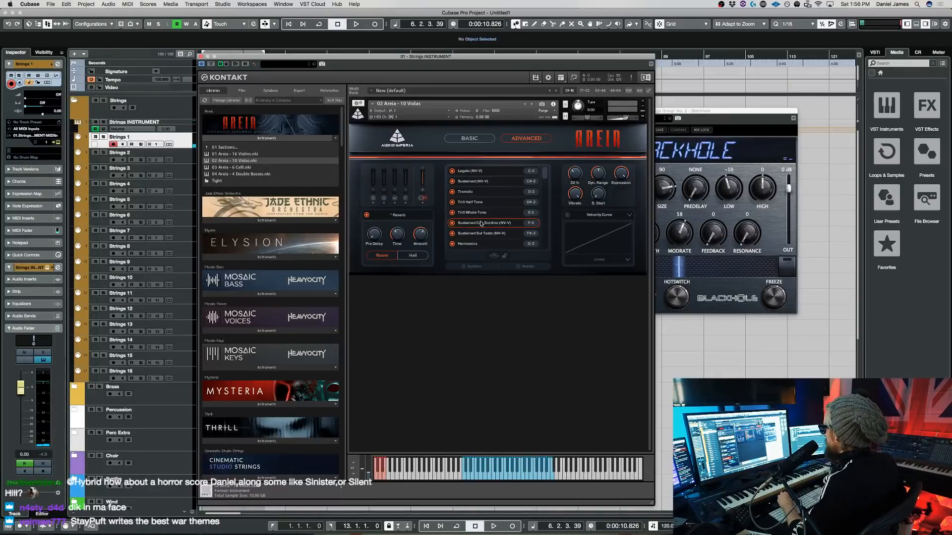
left_click(478, 205)
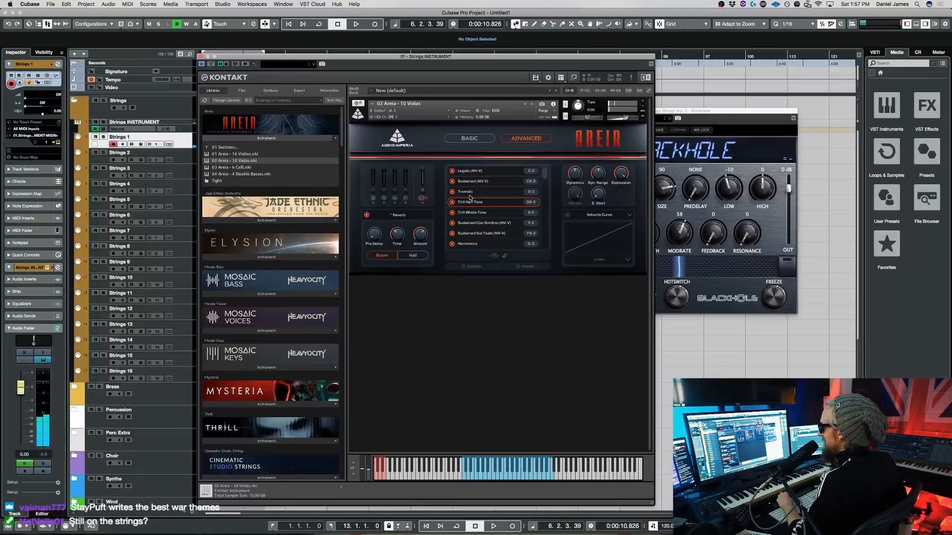
left_click(483, 244)
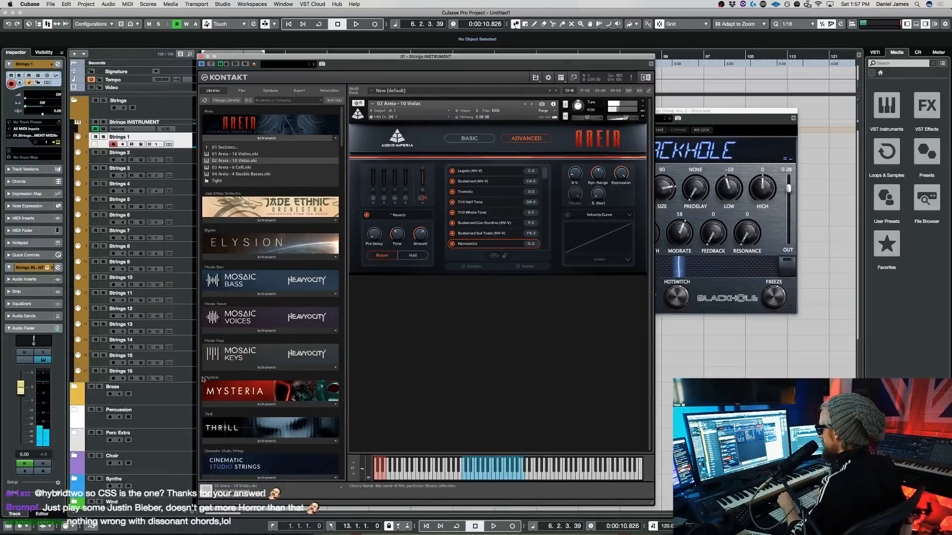
Audition the Extra 1 track and reselect the Strings 1 track
scroll(170, 347, "down", 5)
left_click(186, 331)
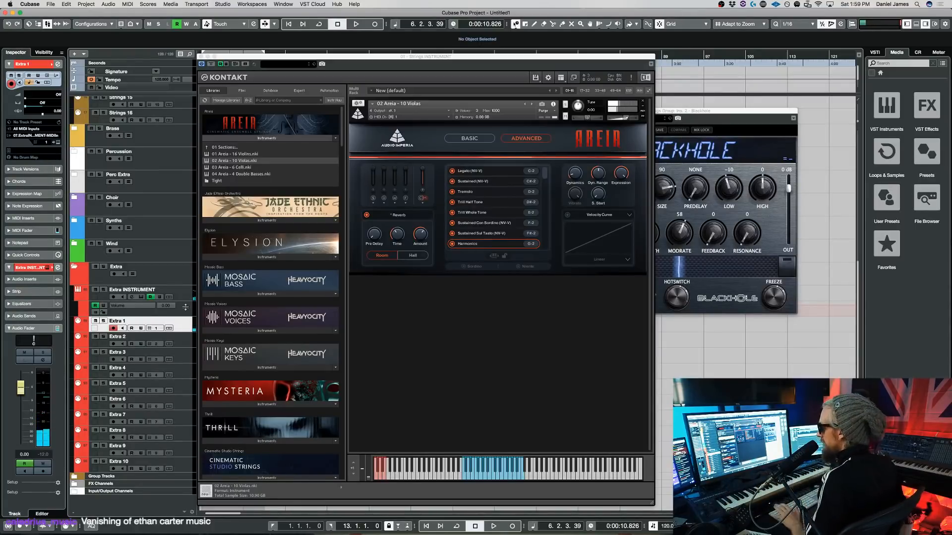
scroll(169, 146, "up", 10)
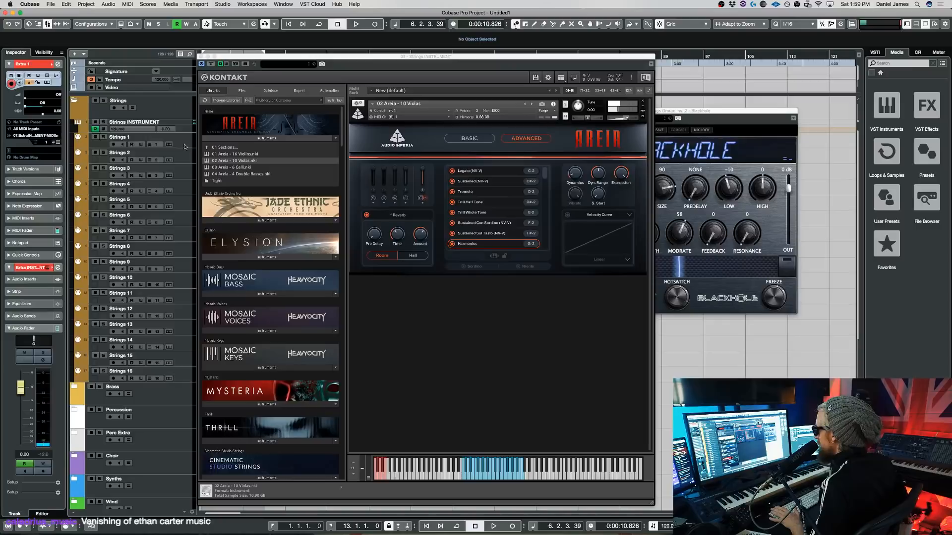
left_click(185, 144)
Audition the 10 Violas' Pizzicato articulation and select Spiccato Fast
left_click_drag(545, 173, 543, 221)
left_click(498, 193)
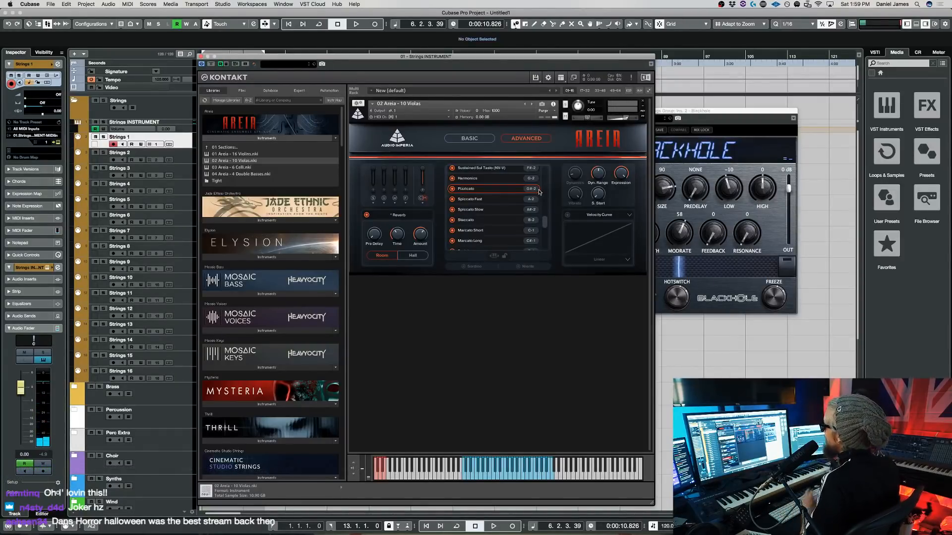
left_click(490, 199)
Move the MIDI pattern from the Strings 2 track to Strings 1 and play it from the start
left_click_drag(409, 56, 482, 62)
left_click_drag(228, 157, 227, 142)
key("period")
key("space")
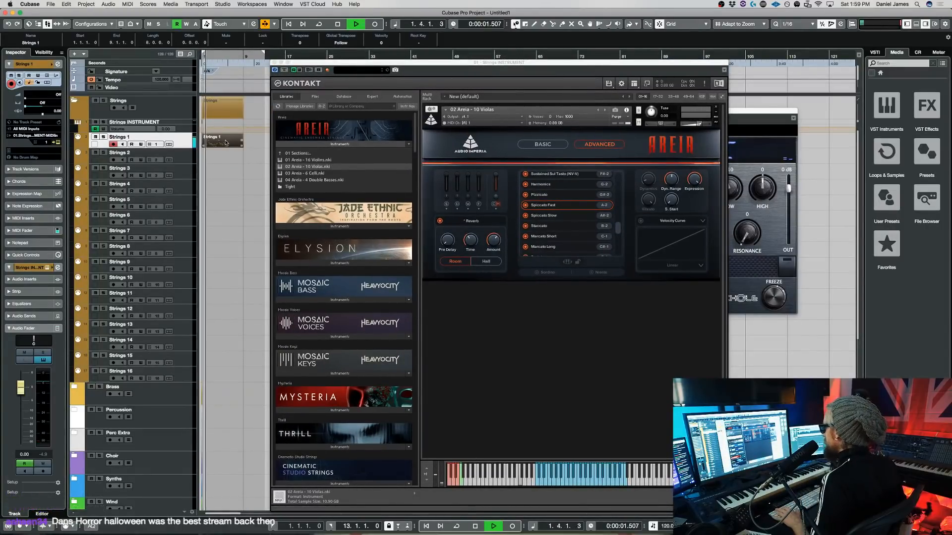
Transpose all notes of the Strings 1 pattern up an octave in the Key Editor, keeping the Kontakt window clear of the notes
double_click(227, 142)
key("super+a")
key("shift+Up")
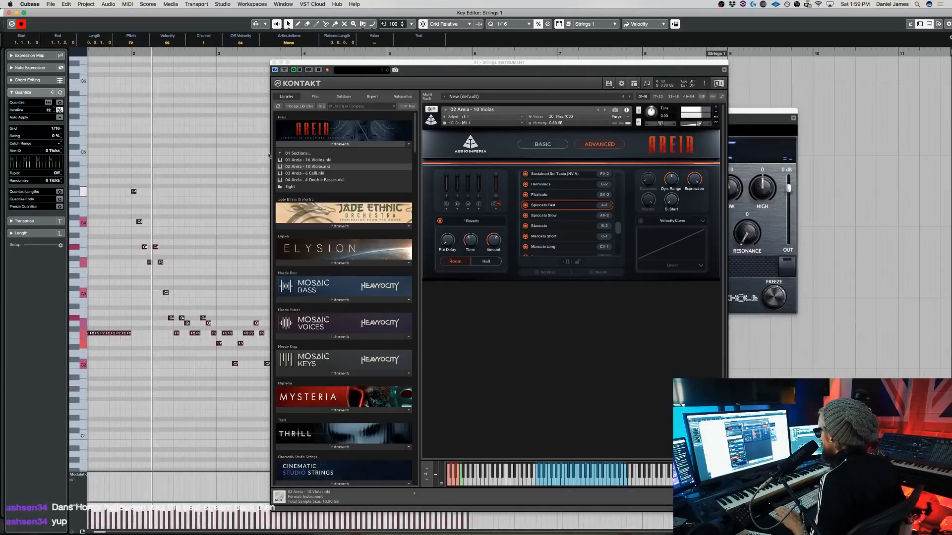
left_click_drag(434, 75, 551, 67)
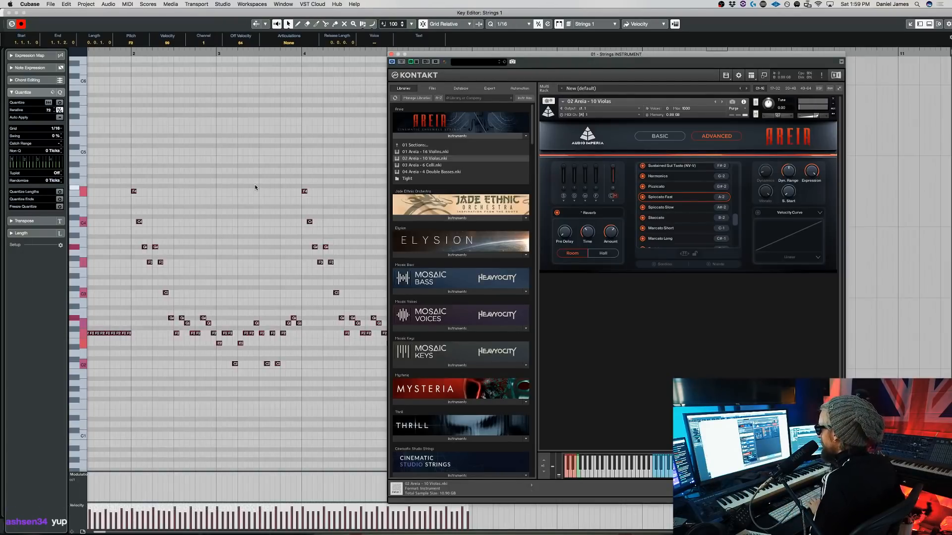
Select the Spiccato Slow articulation, play the transposed pattern with it and leave the Key Editor
left_click(659, 208)
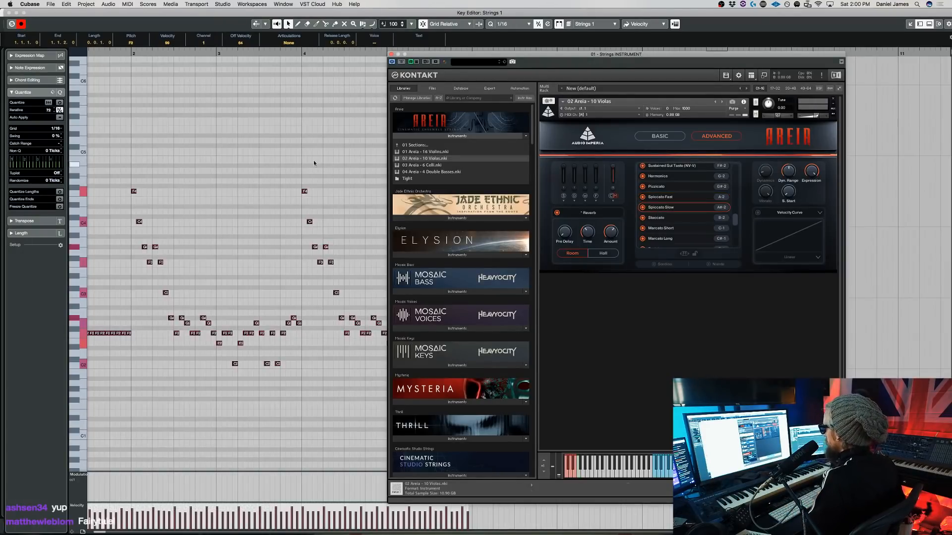
left_click(307, 158)
key("space")
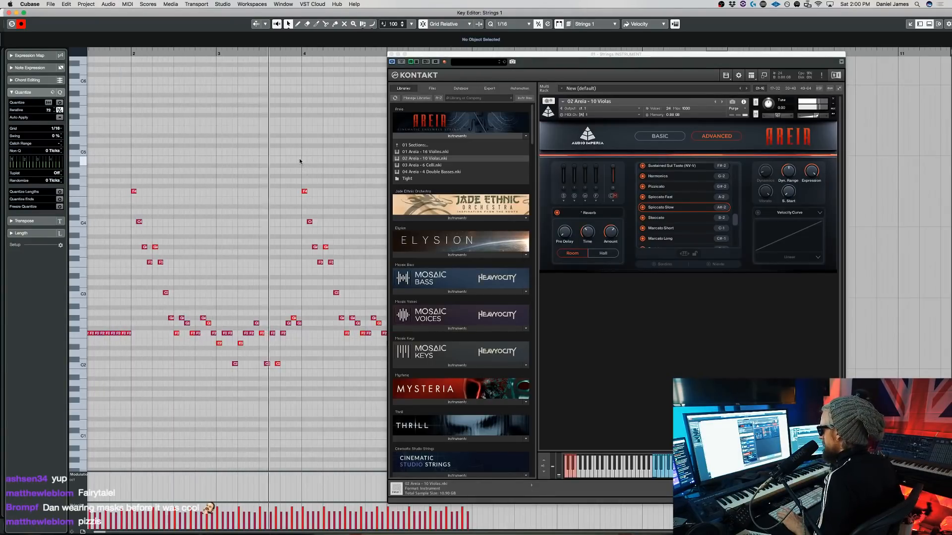
key("space")
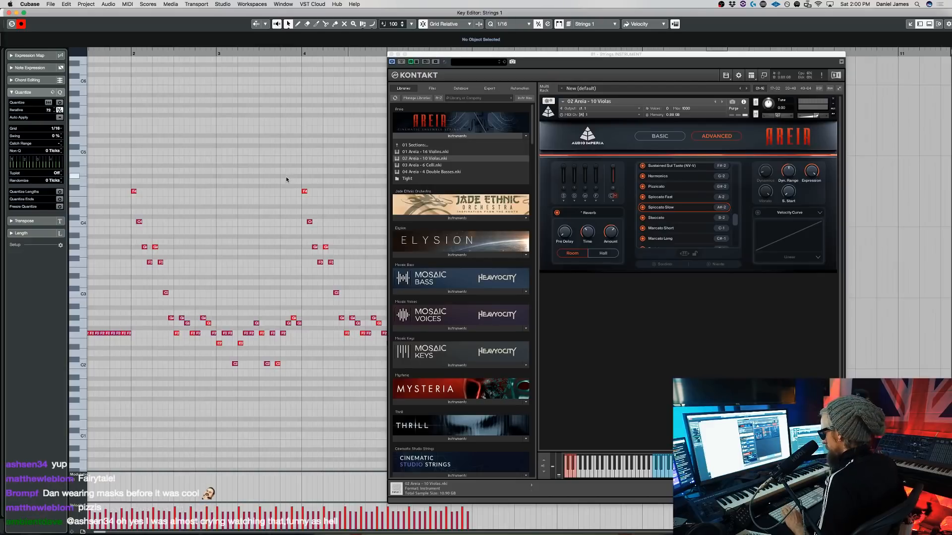
key("space")
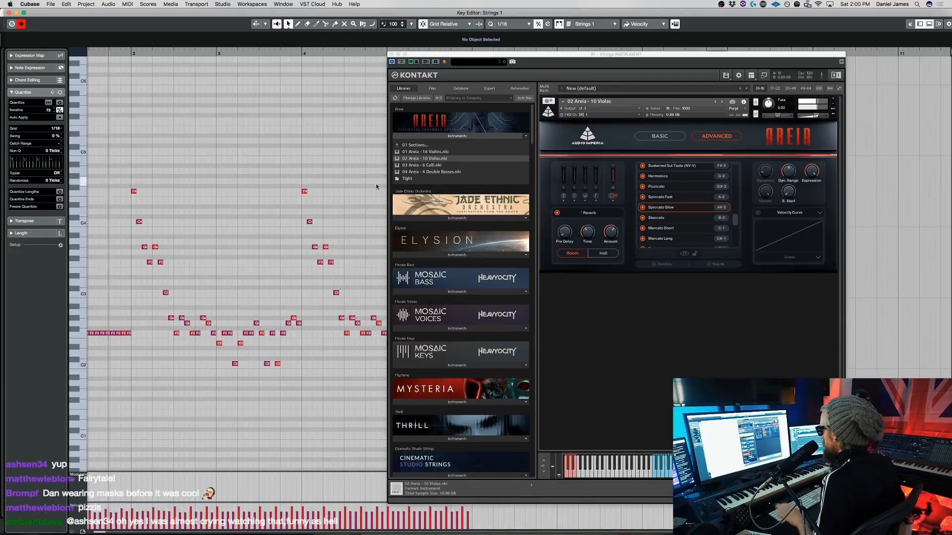
key("Return")
Set the Strings 1 track delay to -250 ms and play the pattern with it
double_click(39, 112)
type("-25")
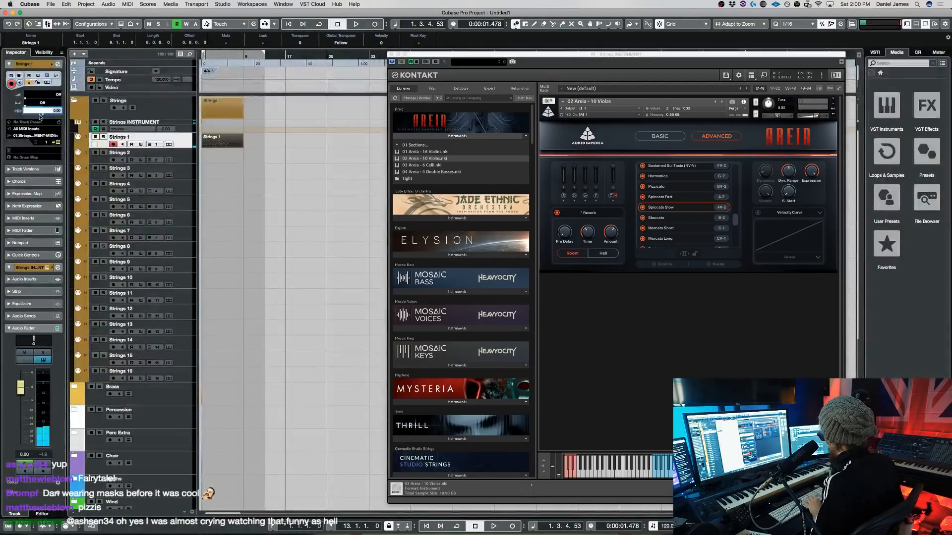
type("0")
key("Return")
key("space")
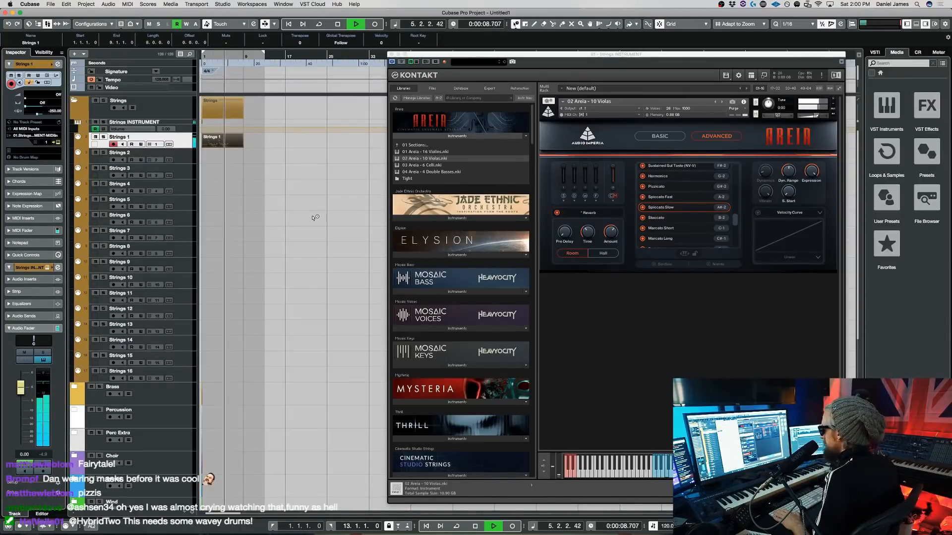
key("space")
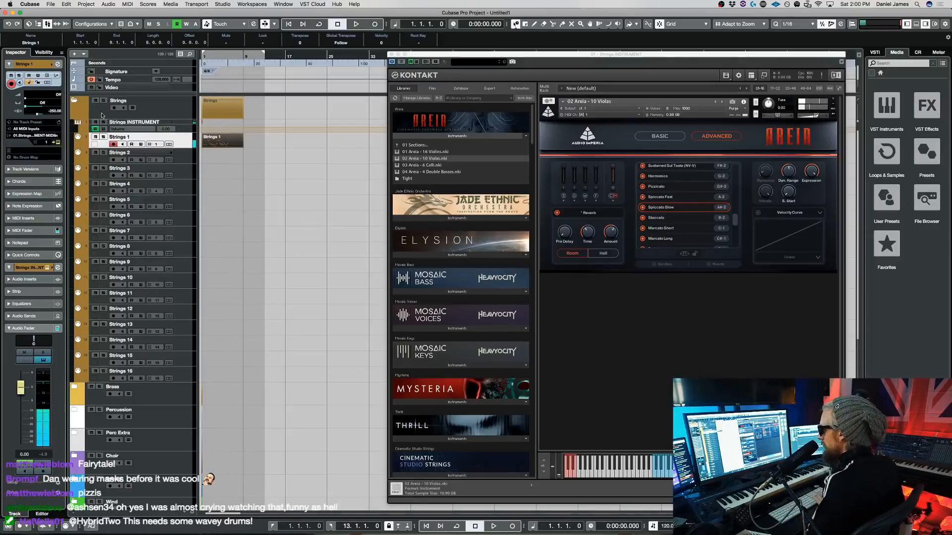
Reset the Strings 1 track delay to 0 ms
double_click(51, 112)
type("0")
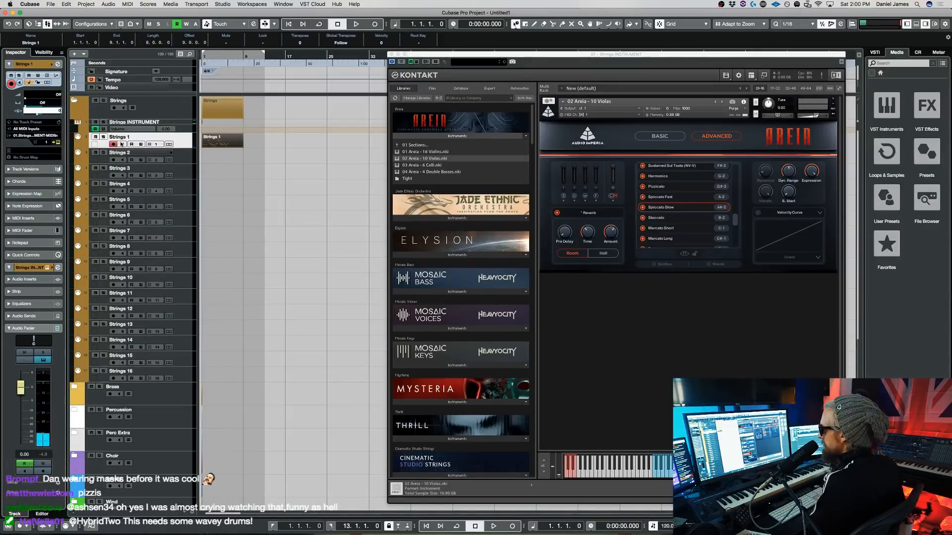
key("Return")
key("KP_Multiply")
key("space")
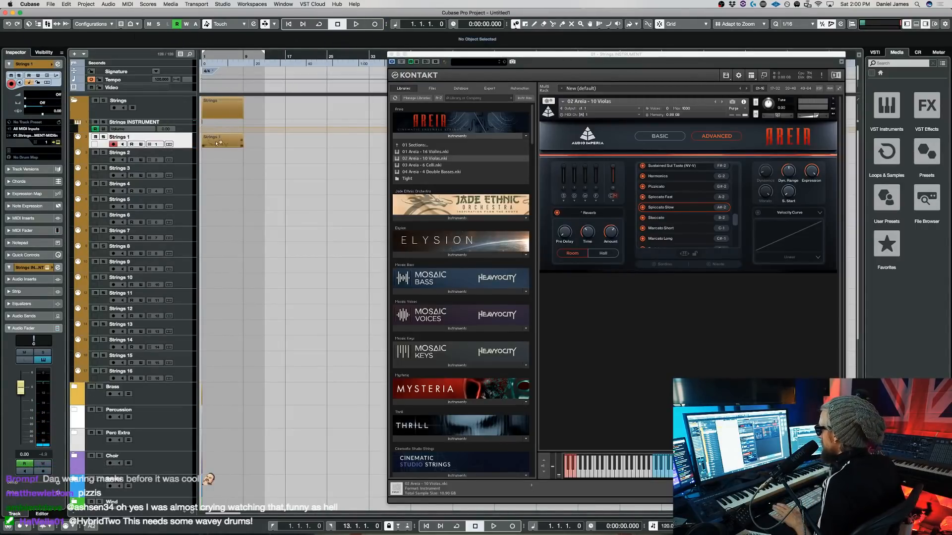
Move the MIDI pattern from Strings 1 down to the Strings 2 track and select the violas' Staccato articulation
left_click_drag(220, 145, 221, 160)
left_click(640, 218)
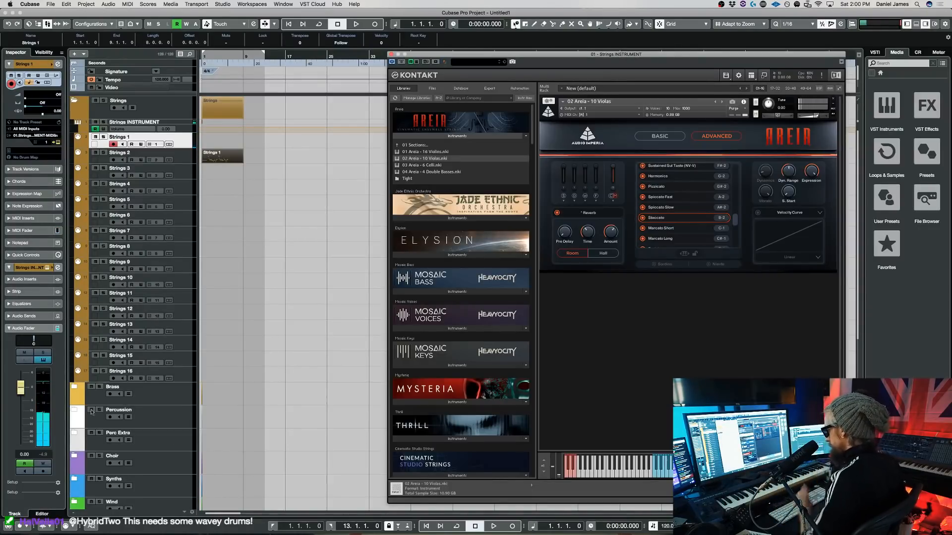
Load the Choir multi into the Choir 1 track's Kontakt instrument, replacing the current multi
left_click(78, 460)
left_click(178, 496)
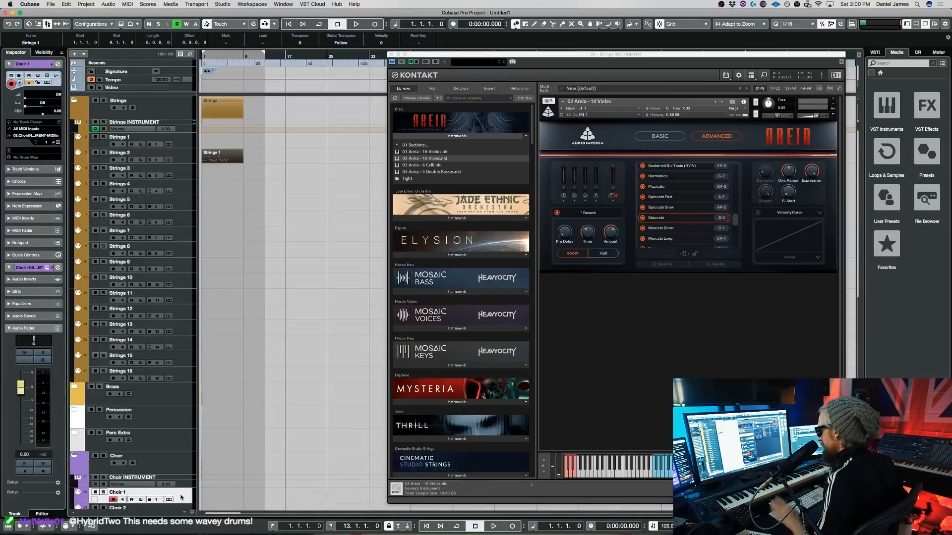
key("alt+shift+v")
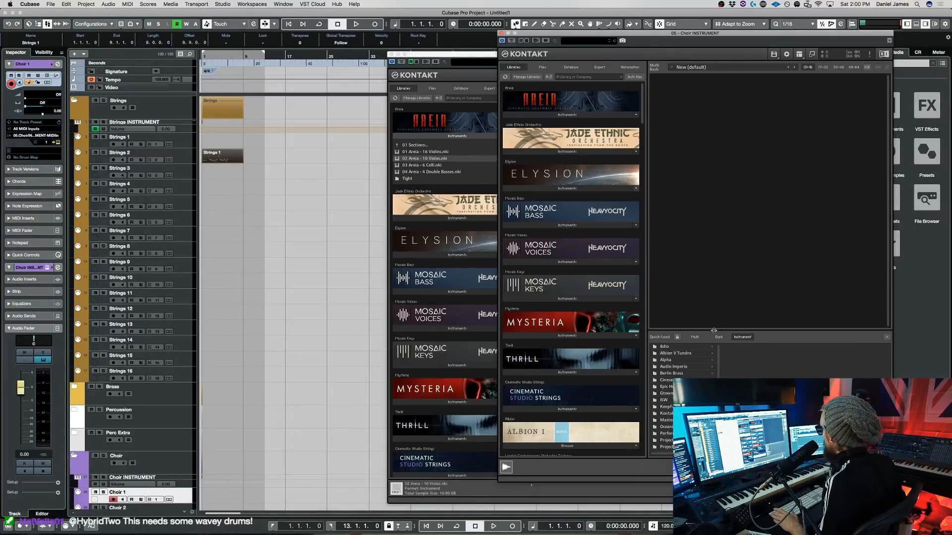
left_click(695, 337)
double_click(671, 367)
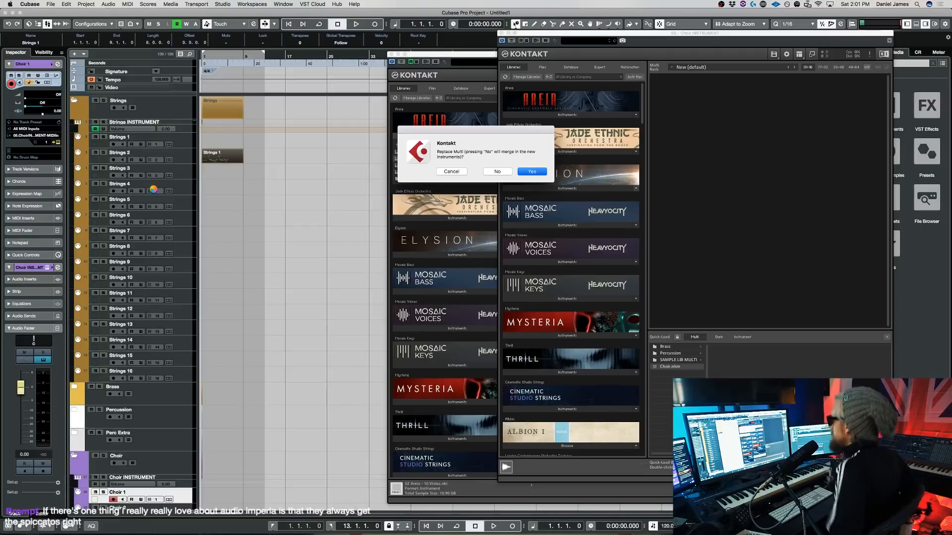
key("Return")
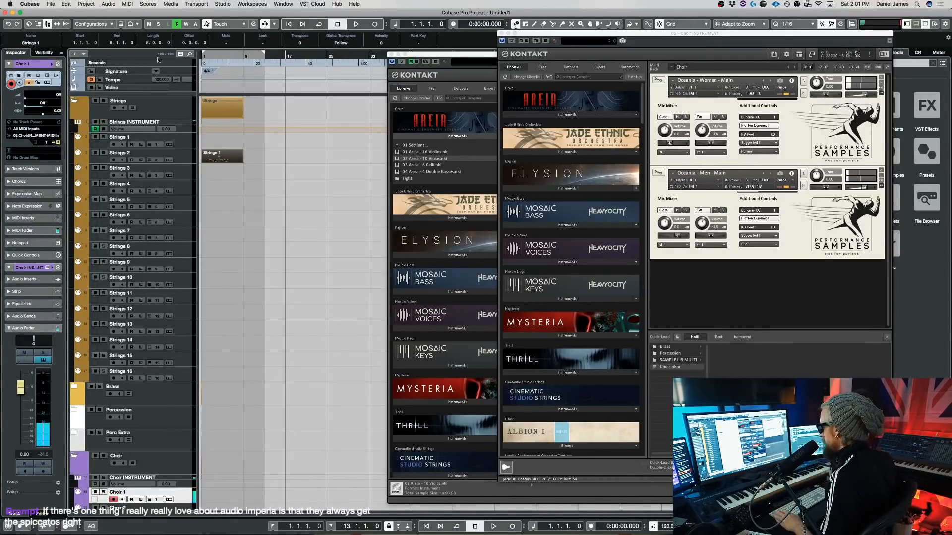
Add Strings 1 to the selected Choir 1 track to play both together, and bring the Strings Kontakt window forward
left_click(185, 144)
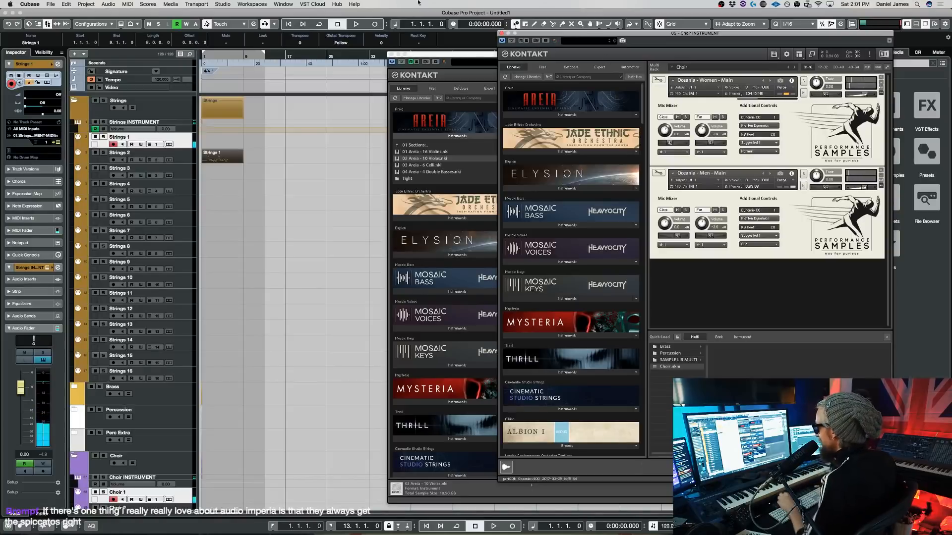
left_click(492, 58)
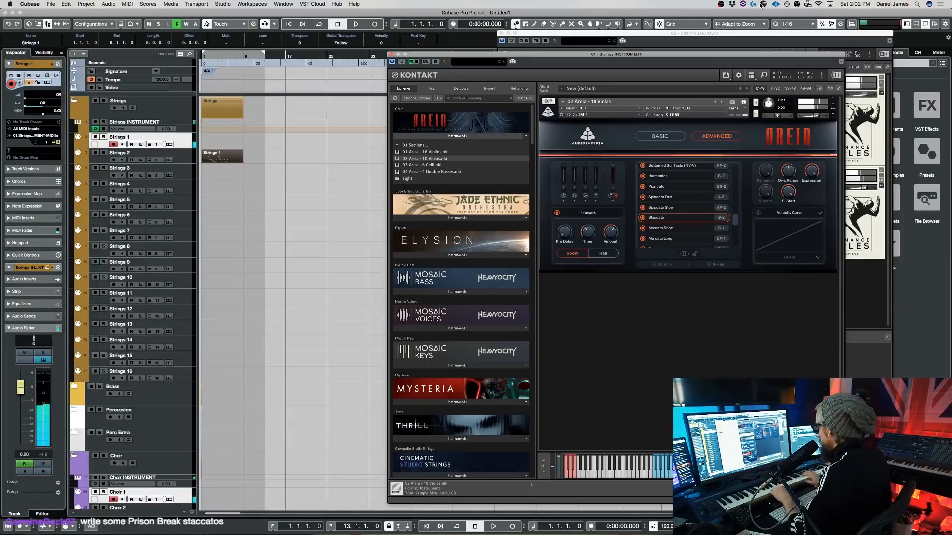
Move the MIDI pattern on the Strings 2 track to bar 17
left_click(230, 158)
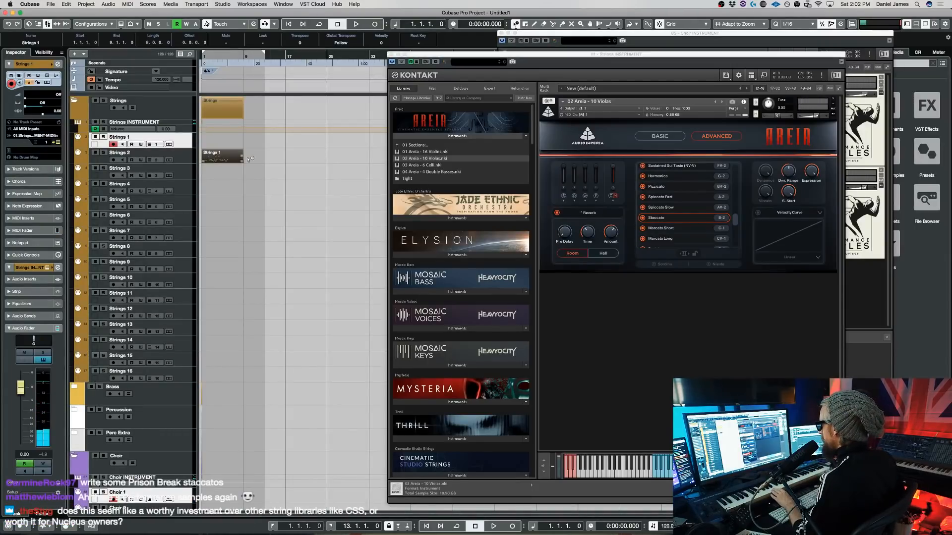
left_click_drag(231, 159, 314, 159)
left_click(207, 186)
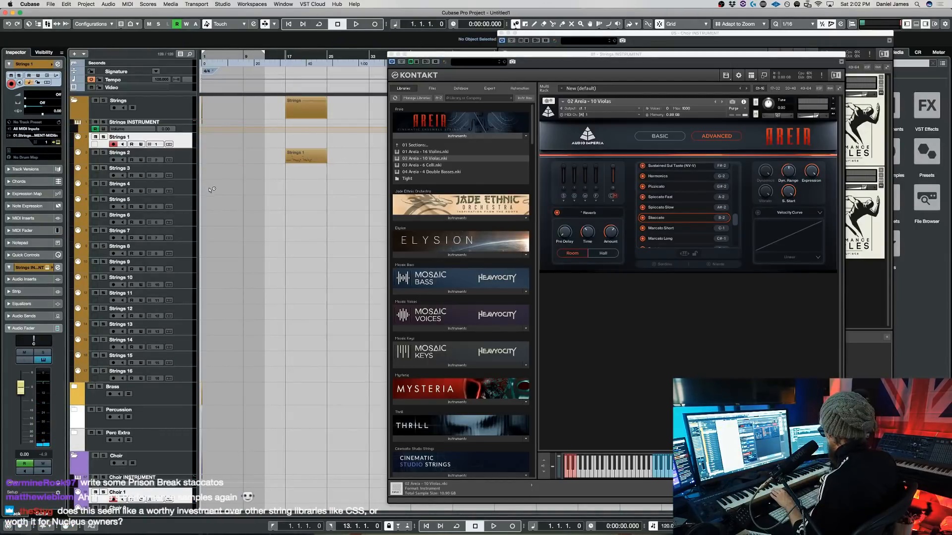
Record a short staccato pattern on the Strings 1 and Choir 1 tracks, and open the Strings 1 recording in the Key Editor
key("KP_Multiply")
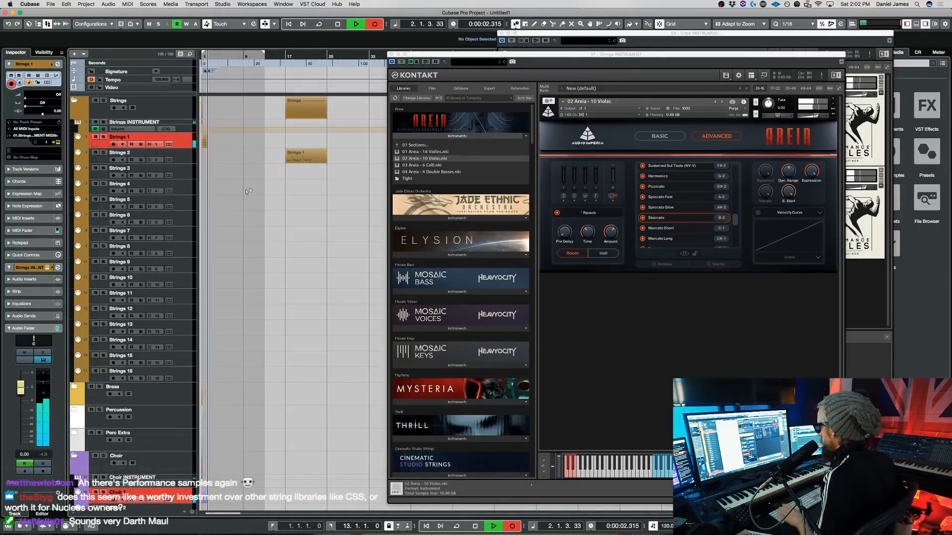
key("space")
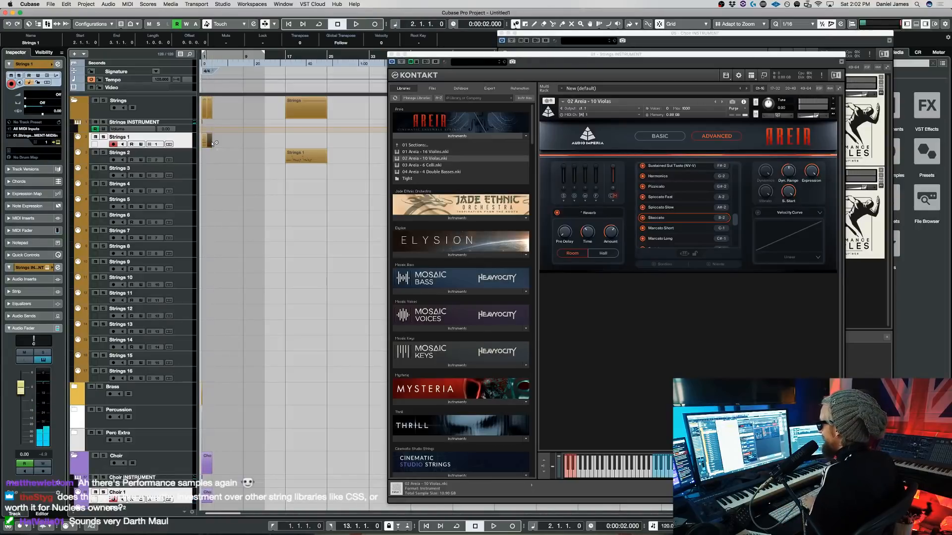
double_click(208, 141)
key("space")
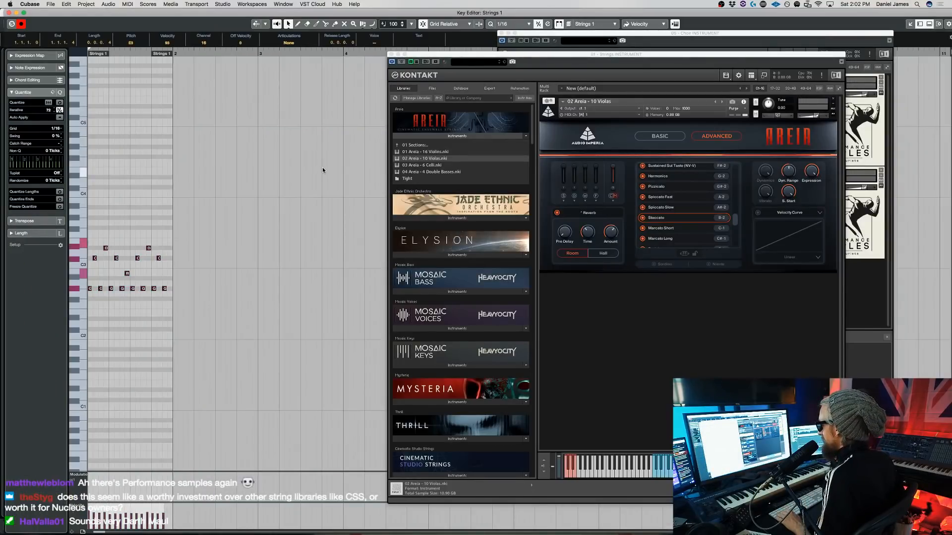
Play back the staccato recording, then open the Choir 1 recording in the Key Editor and select all its notes
key("space")
key("Return")
key("space")
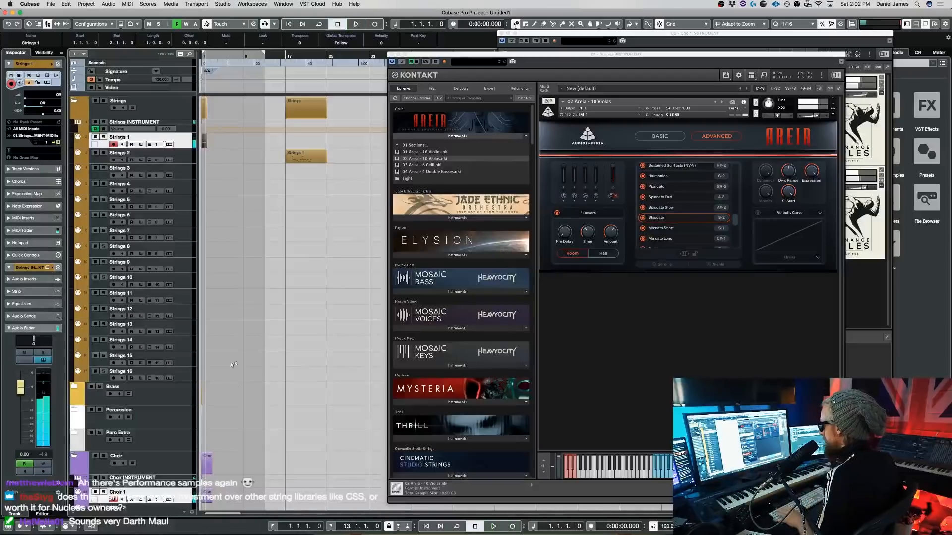
left_click(210, 499)
key("Return")
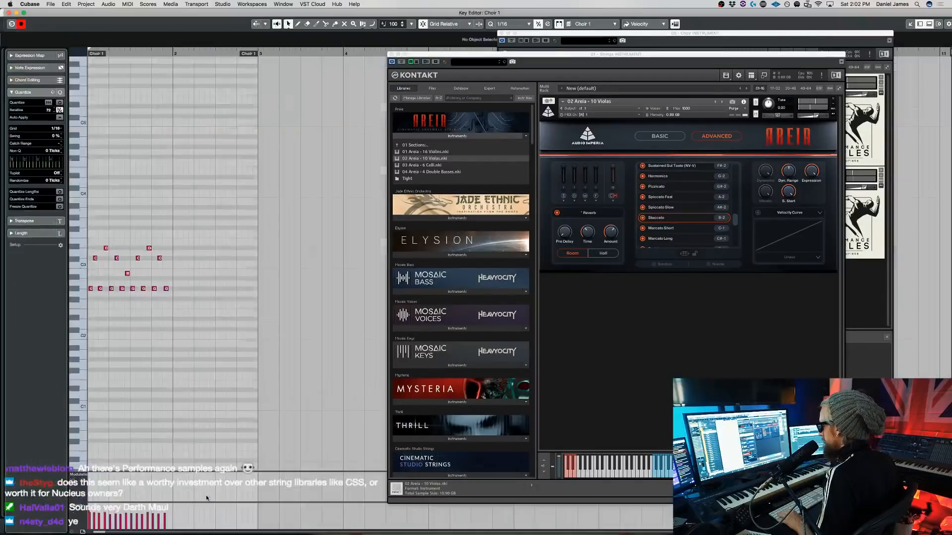
key("super+a")
key("Return")
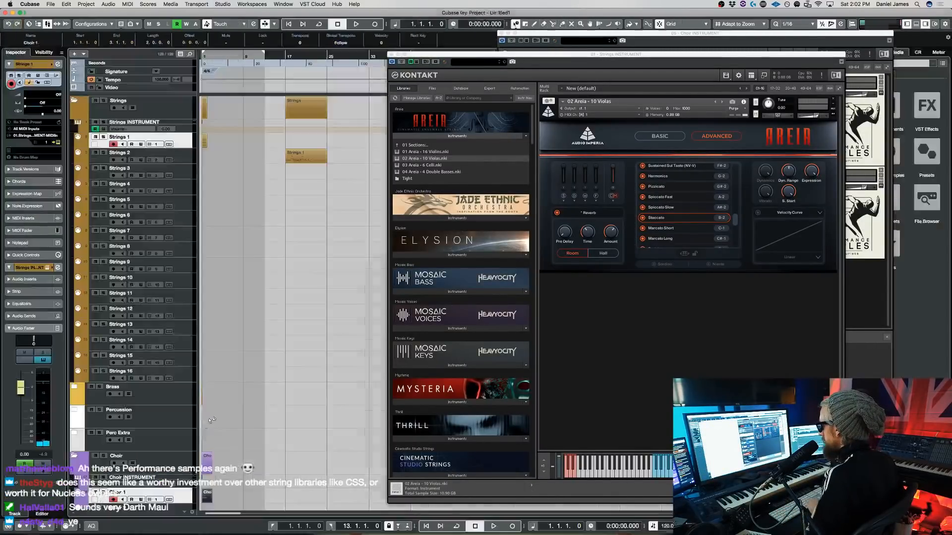
Duplicate the one-bar Strings 1 and Choir 1 patterns through bar 4 and play them from the start
key("super+v")
key("super+d")
key("super+d")
key("super+d")
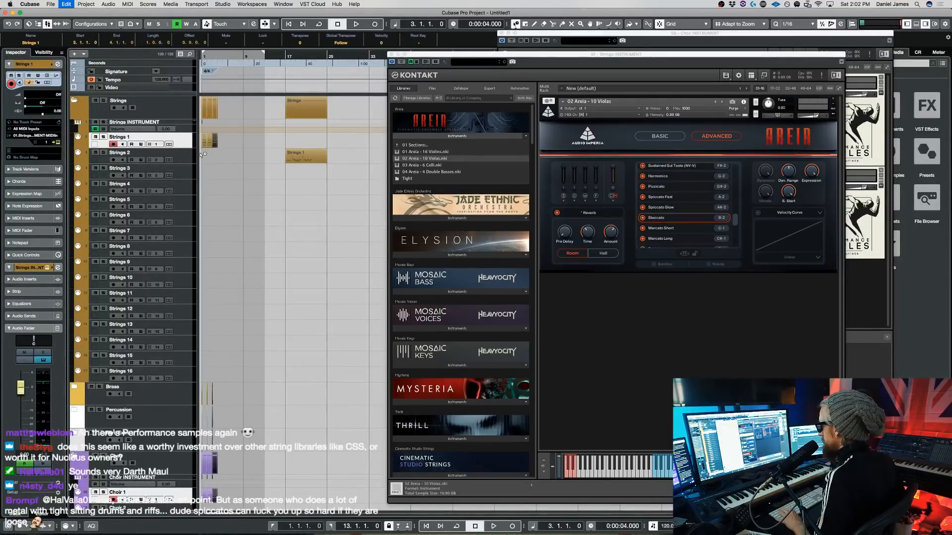
key("space")
key("space")
key("l")
key("period")
key("space")
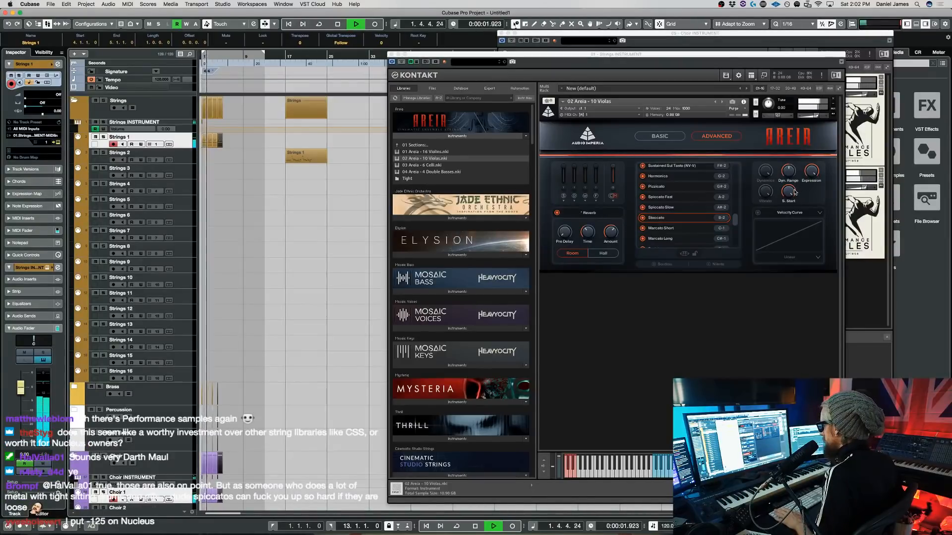
Set the sample start of the 10 Violas patch to -250 ms and audition the pattern
key("space")
key("l")
left_click(796, 301)
key("period")
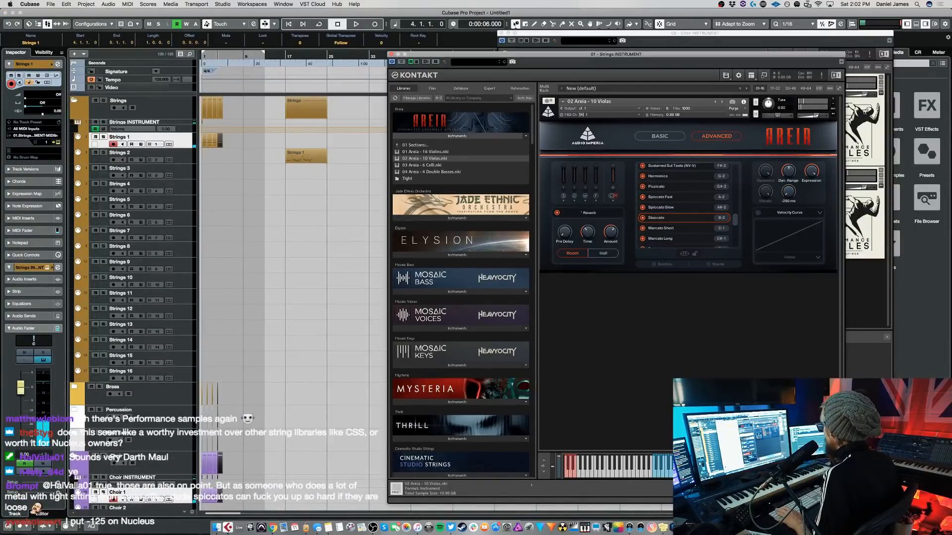
key("space")
key("space")
key("l")
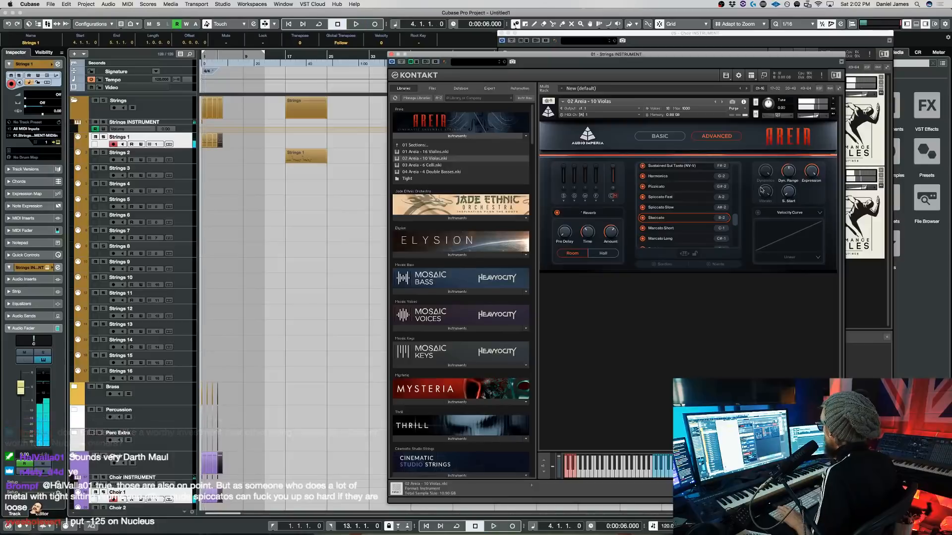
Set the Strings 1 track delay to -250 ms and play the pattern from the start
mouse_move(786, 195)
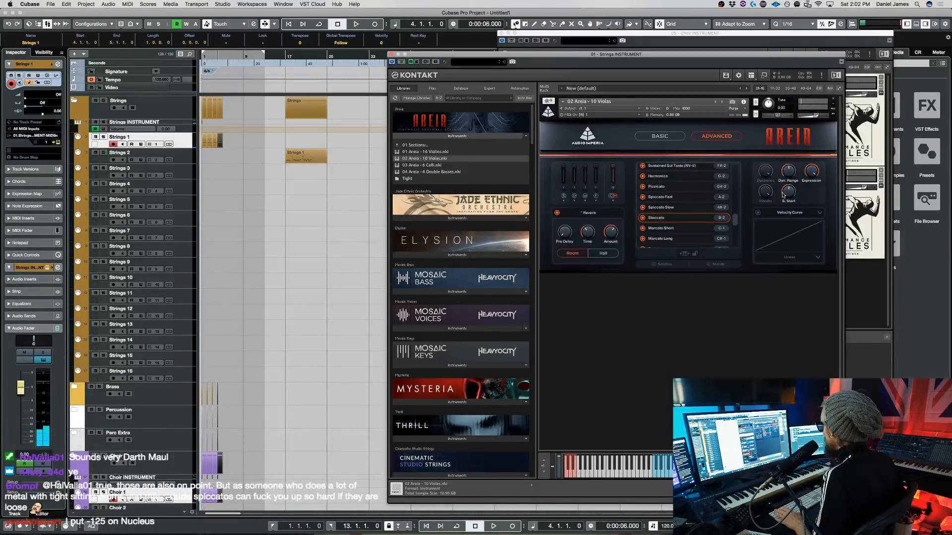
left_click(61, 111)
type("-250")
key("Return")
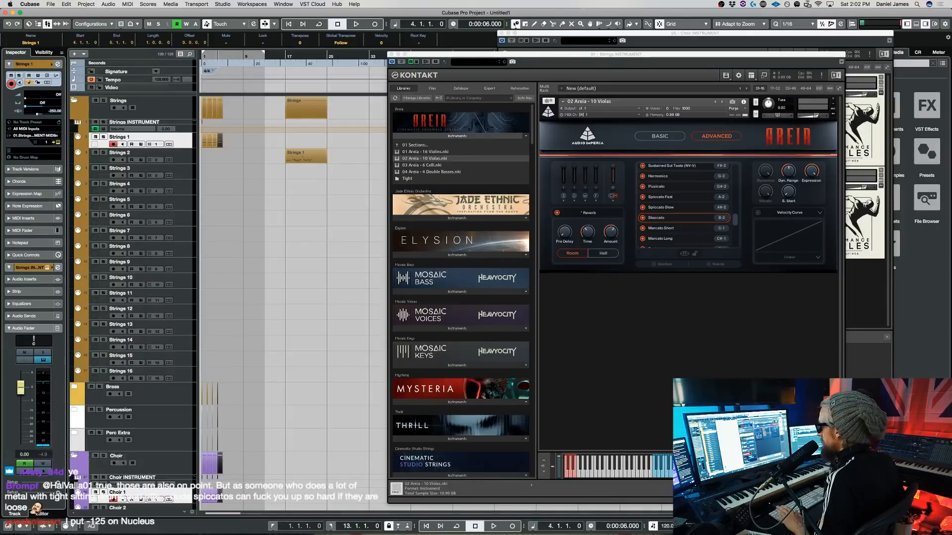
key("period")
key("space")
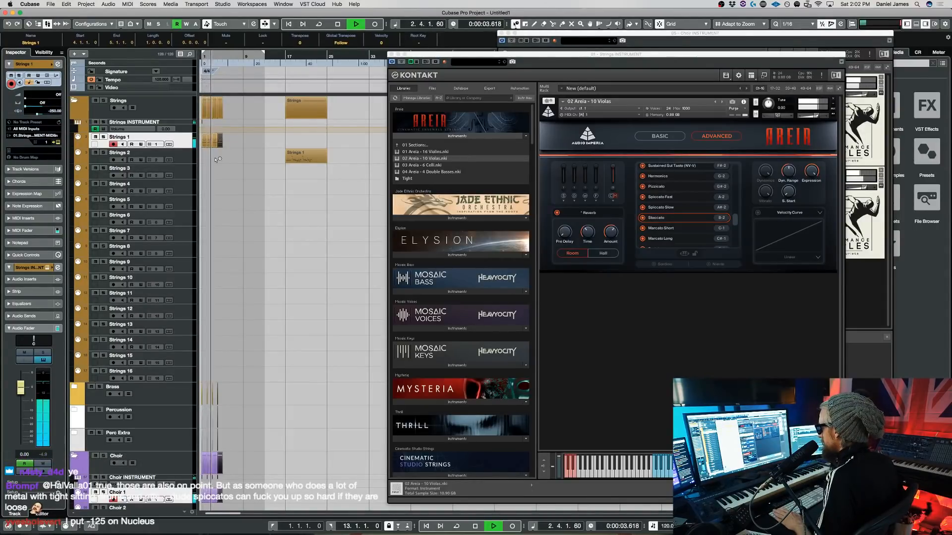
Glue the Strings 1 patterns into one part and draw an E3 note on its first beat in the Key Editor
key("space")
left_click(209, 139)
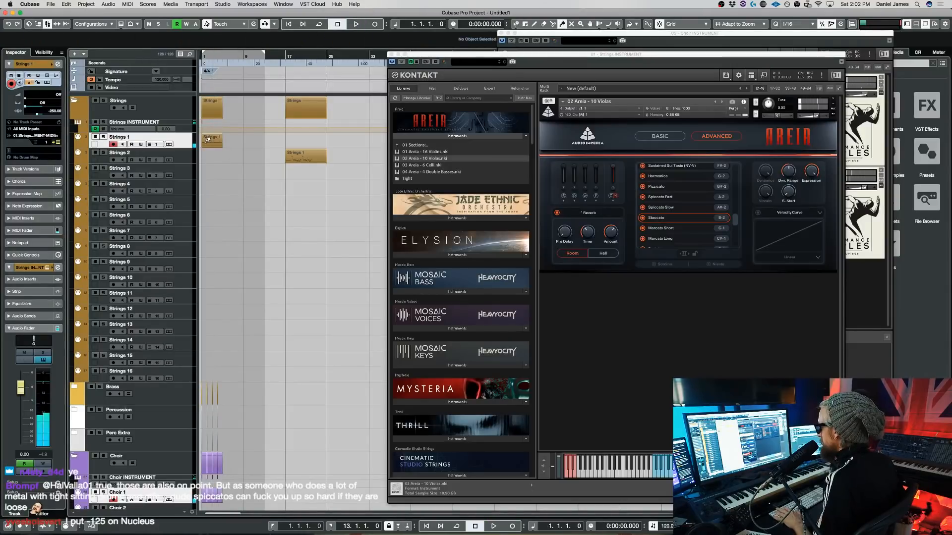
double_click(208, 140)
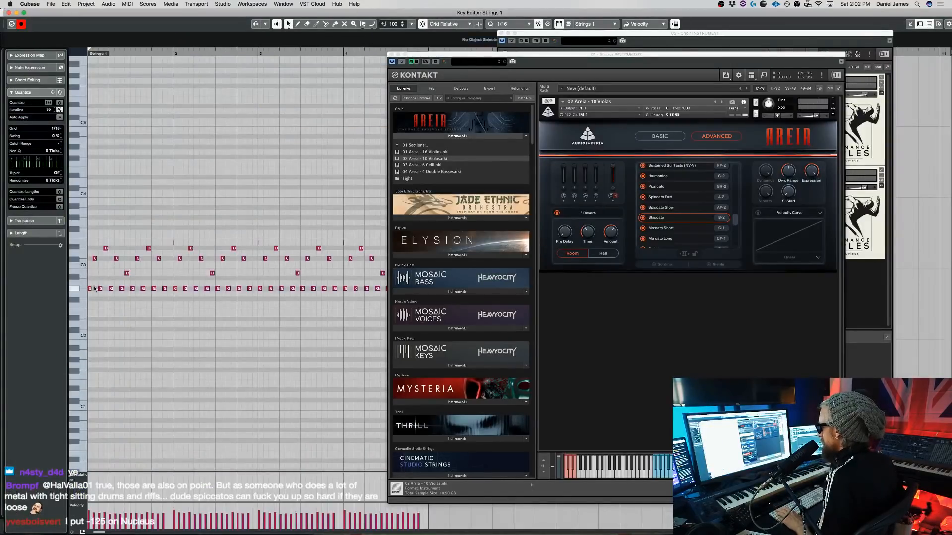
left_click(85, 243)
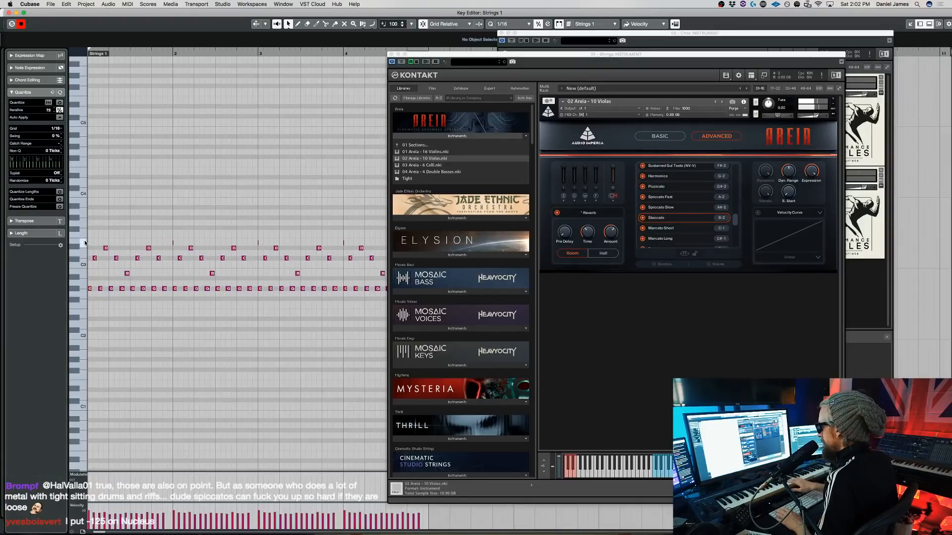
left_click(90, 243)
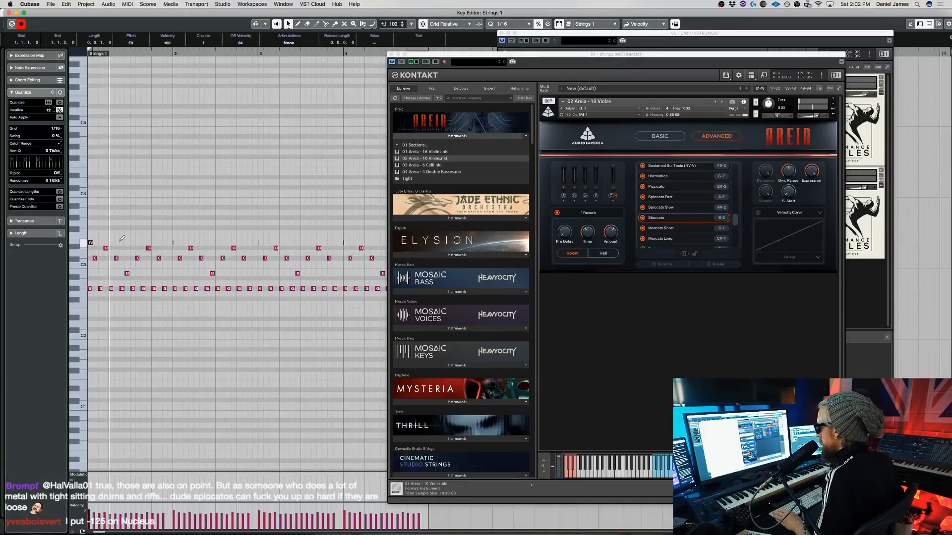
key("space")
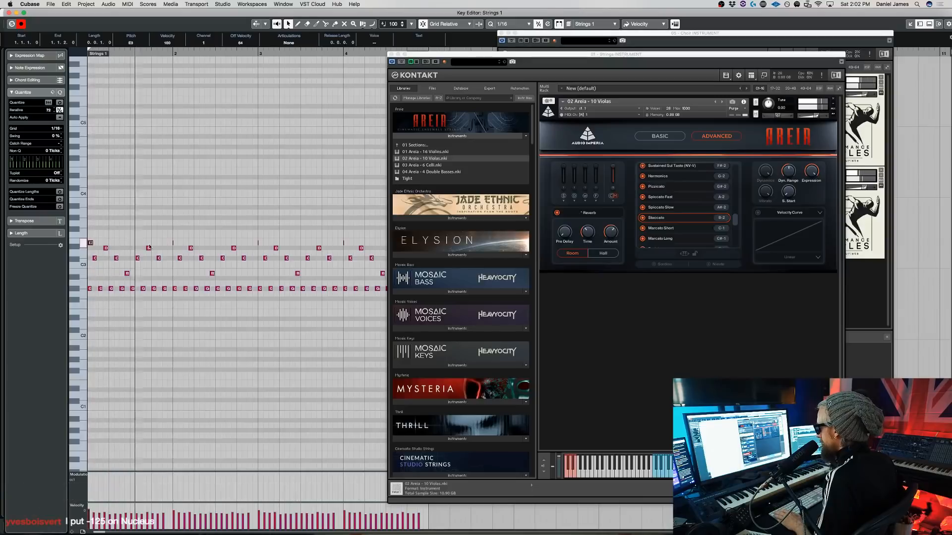
key("space")
key("Return")
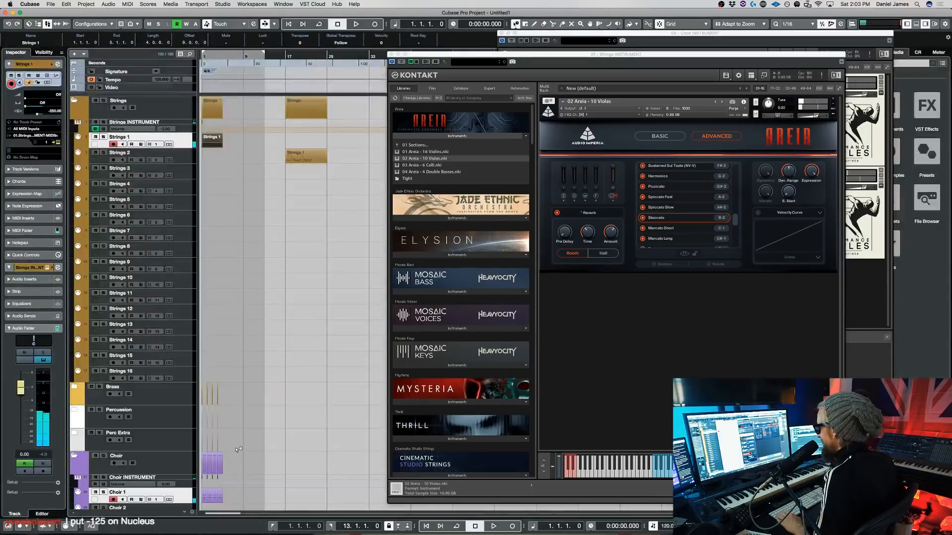
Delete the Choir 1 pattern
scroll(234, 451, "down", 3)
left_click(237, 417)
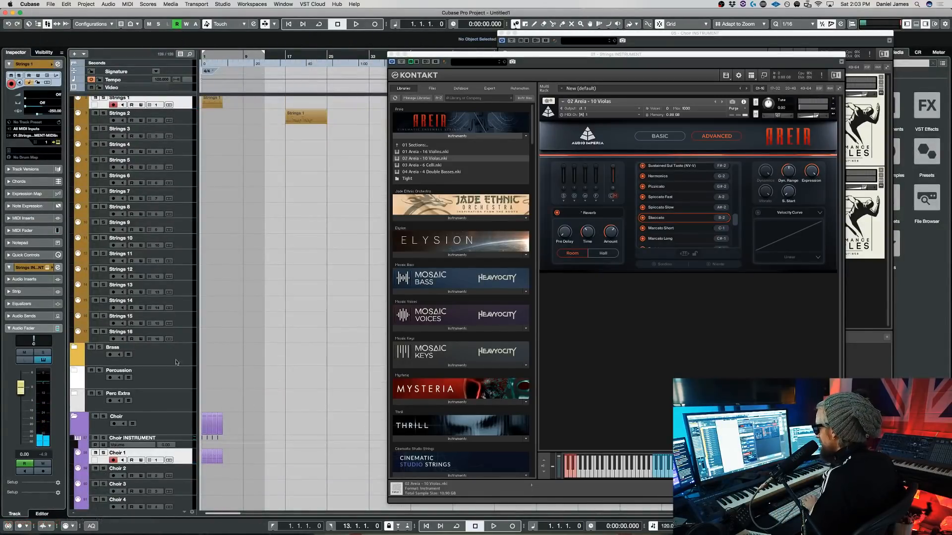
left_click(201, 454)
key("Delete")
Cut the Strings 1 part down to its first bar, duplicate that bar three times, and play the result
left_click(207, 103, "alt")
left_click(212, 103)
key("Delete")
left_click(204, 102)
key("super+d")
key("super+d")
key("super+d")
key("space")
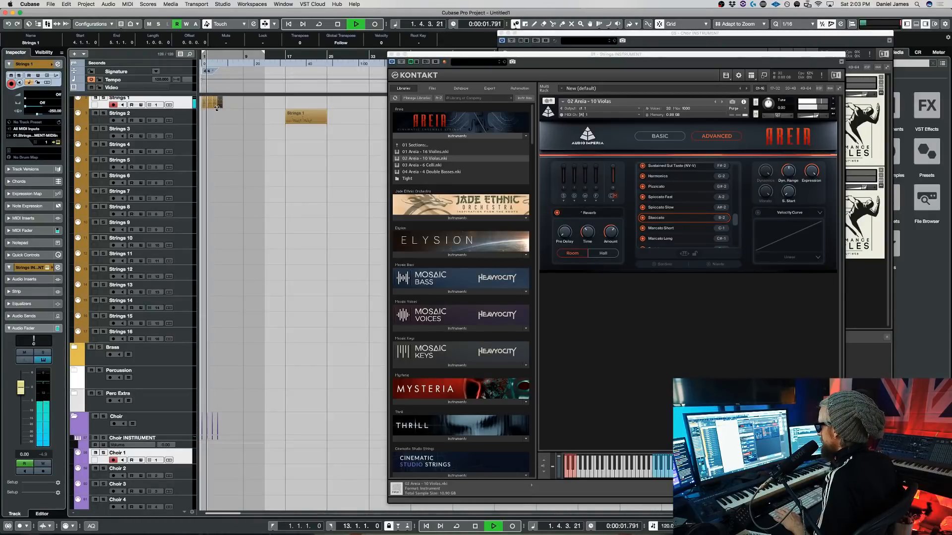
key("space")
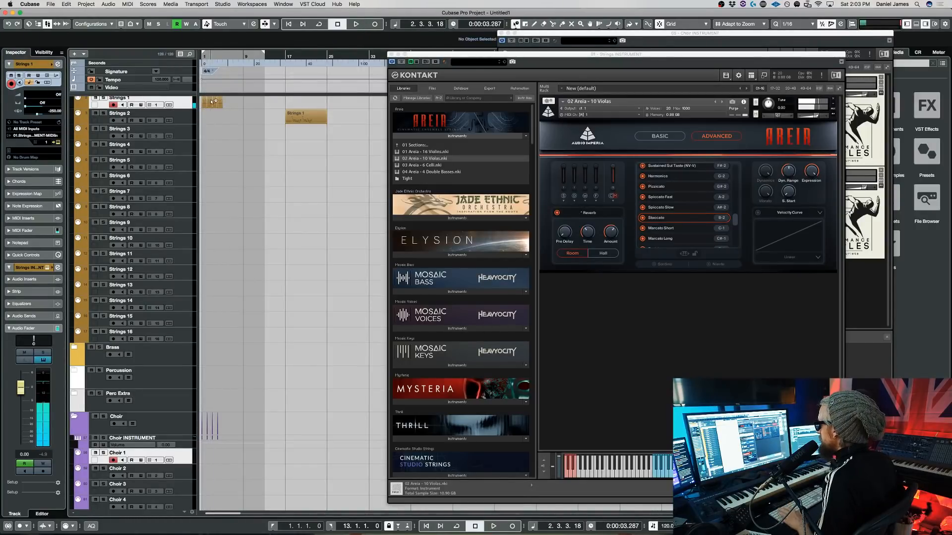
Glue the four one-bar Strings 1 patterns into one part and open it in the Key Editor, clear of the Kontakt window
double_click(221, 106)
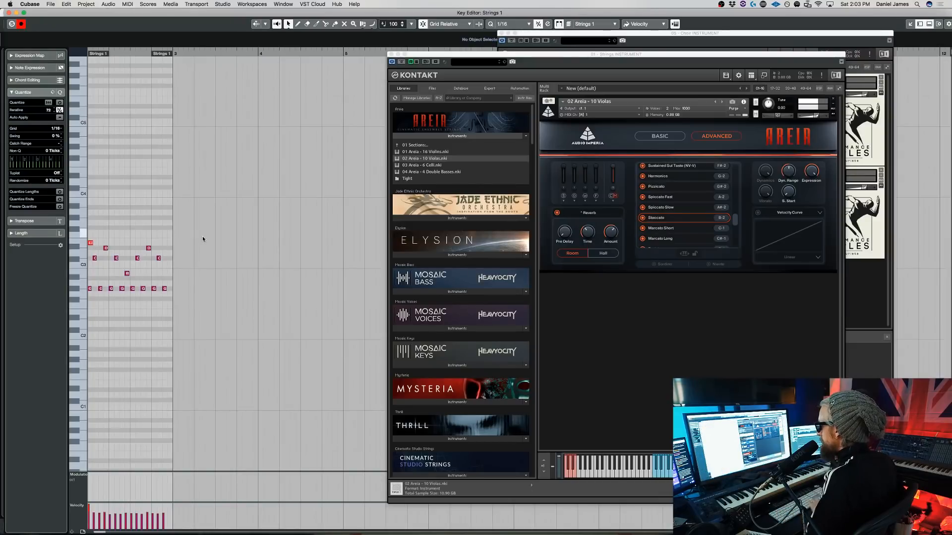
key("Escape")
left_click(205, 99, "alt")
key("1")
double_click(219, 101)
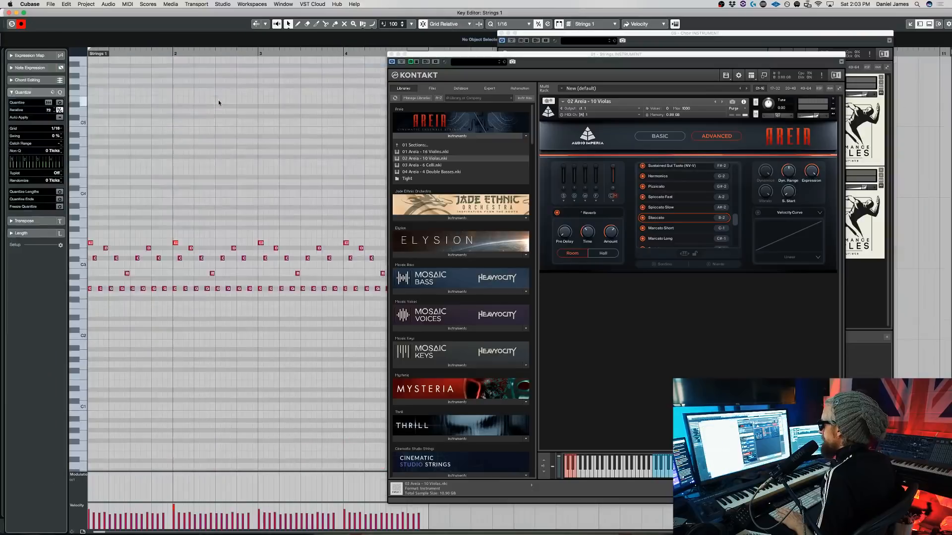
key("Return")
key("Return")
left_click_drag(451, 51, 618, 39)
Delete the E3 notes at the start of each bar in the Strings 1 part
left_click_drag(388, 212, 175, 243)
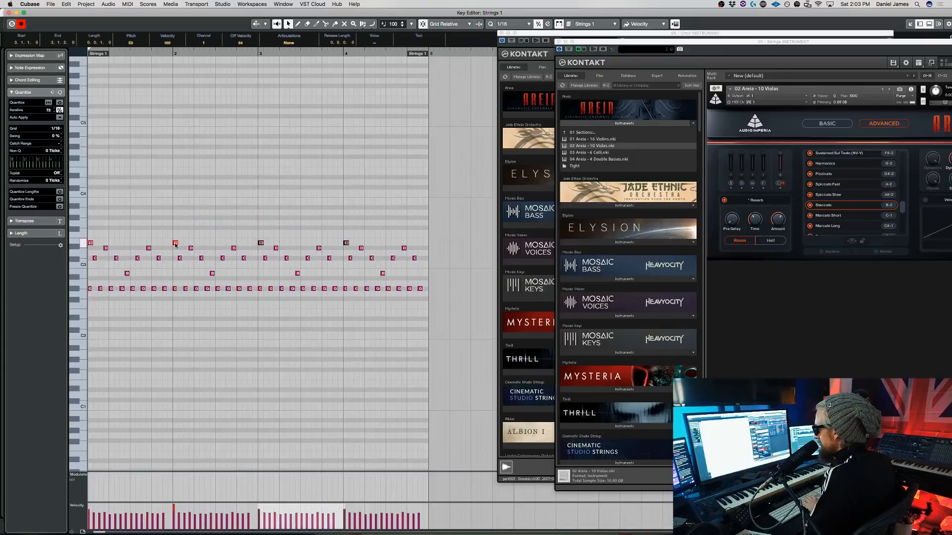
left_click(305, 230)
left_click(176, 243)
key("Delete")
left_click_drag(394, 220, 53, 242)
key("Delete")
Draw new E3 notes on the first beat of all four bars and return to the project window
left_click(91, 243, "alt")
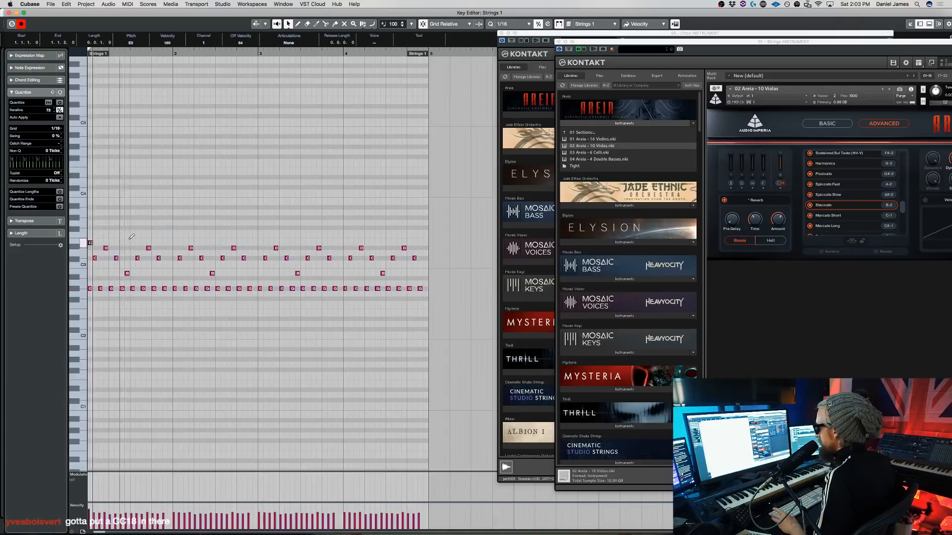
left_click(176, 243, "alt")
left_click(261, 243, "alt")
left_click(346, 243, "alt")
key("Return")
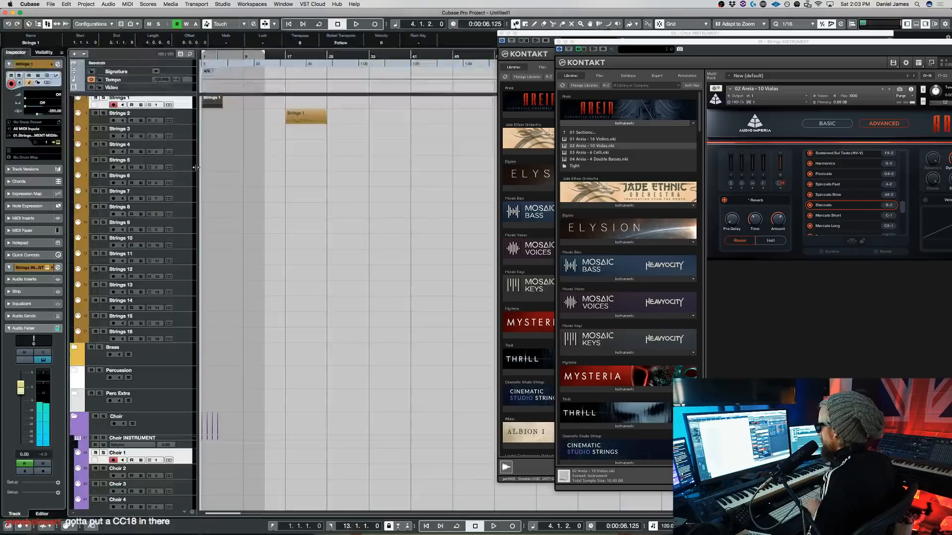
Move the Strings 1 part to start at bar 2 and play it
key("space")
left_click_drag(217, 105, 221, 106)
key("space")
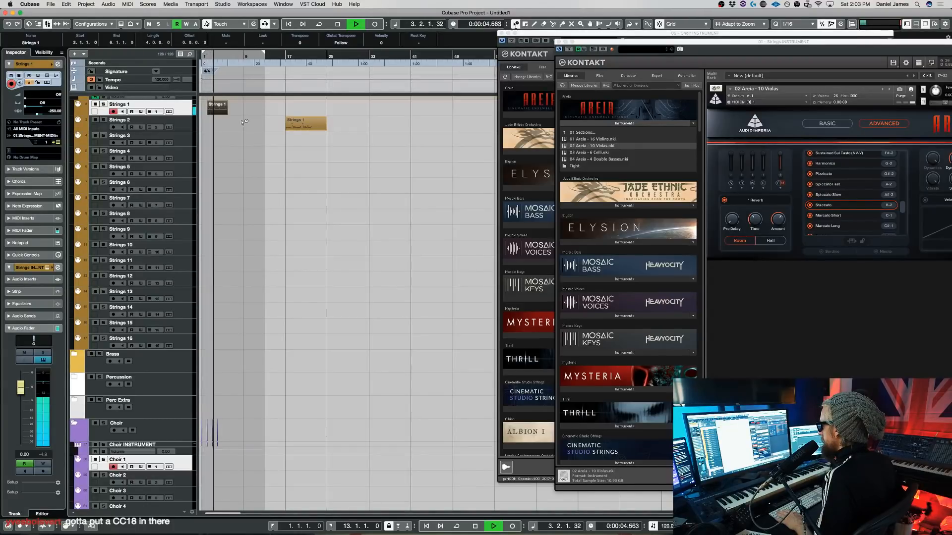
Open the moved Strings 1 part in the Key Editor and play it from its first bar
left_click(217, 111)
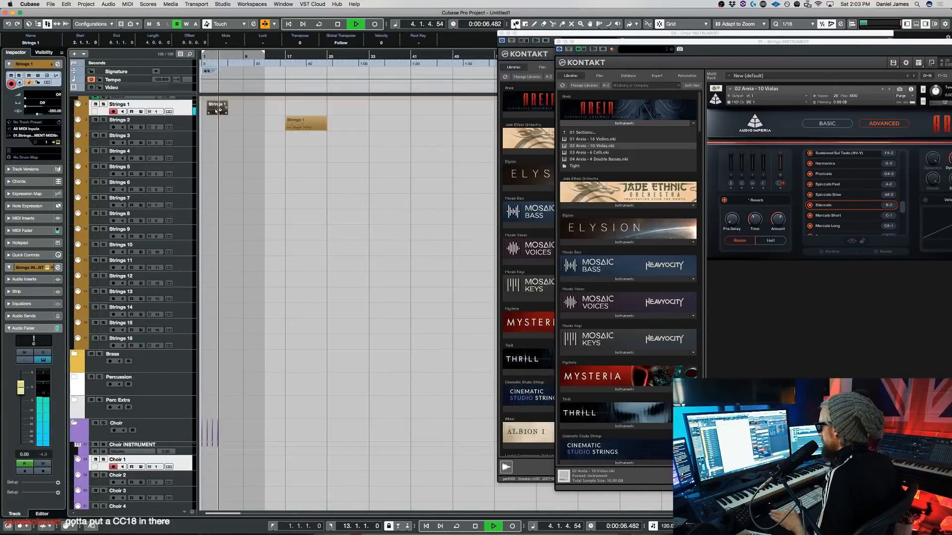
double_click(216, 111)
left_click(216, 106)
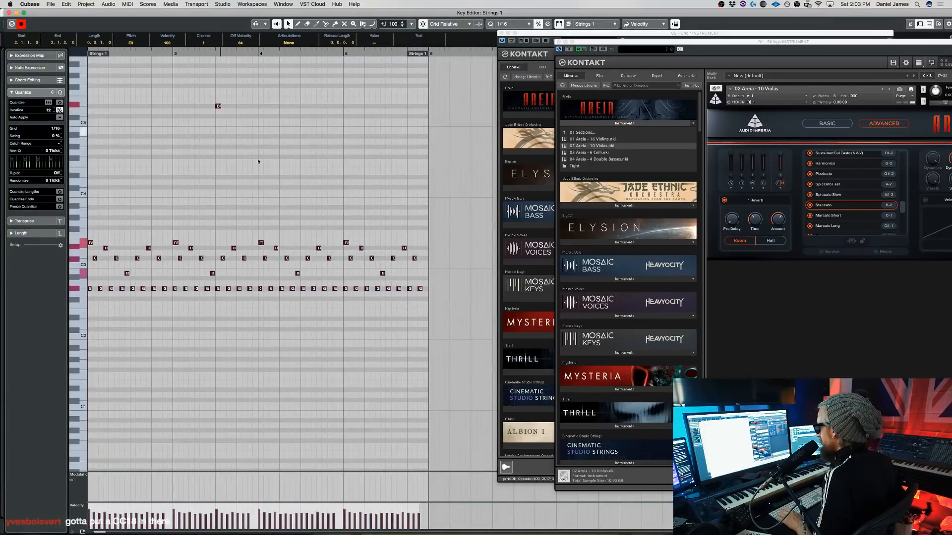
left_click(252, 264)
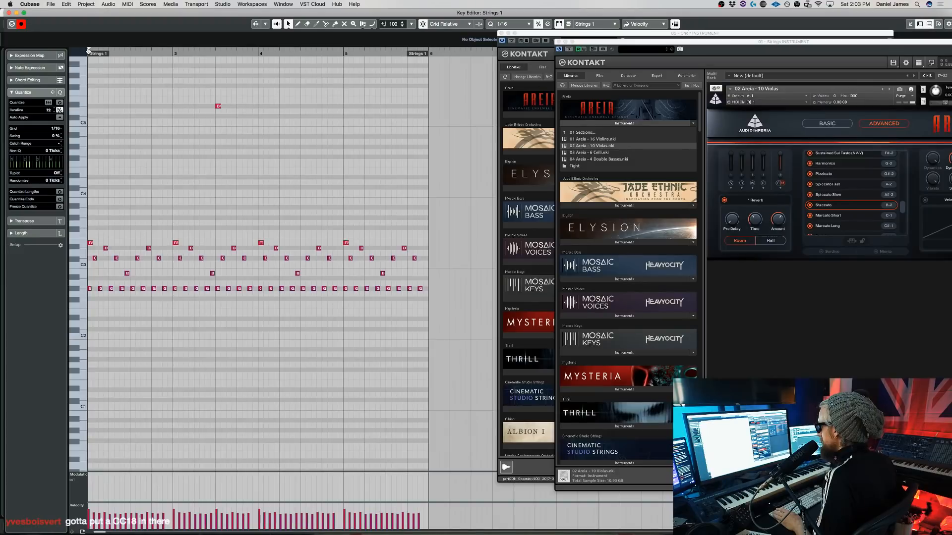
key("space")
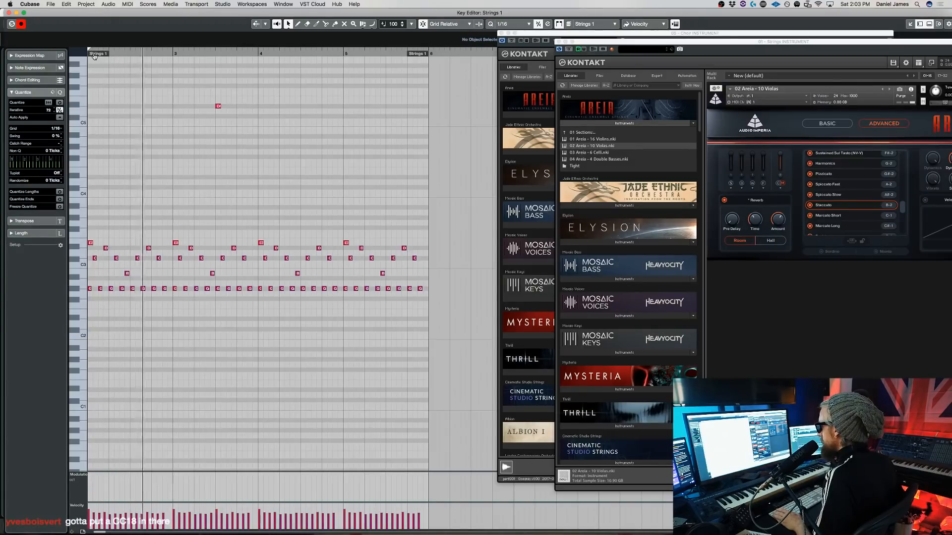
Try quantizing the Strings 1 notes to 1/8 and listen to the pattern
left_click(513, 24)
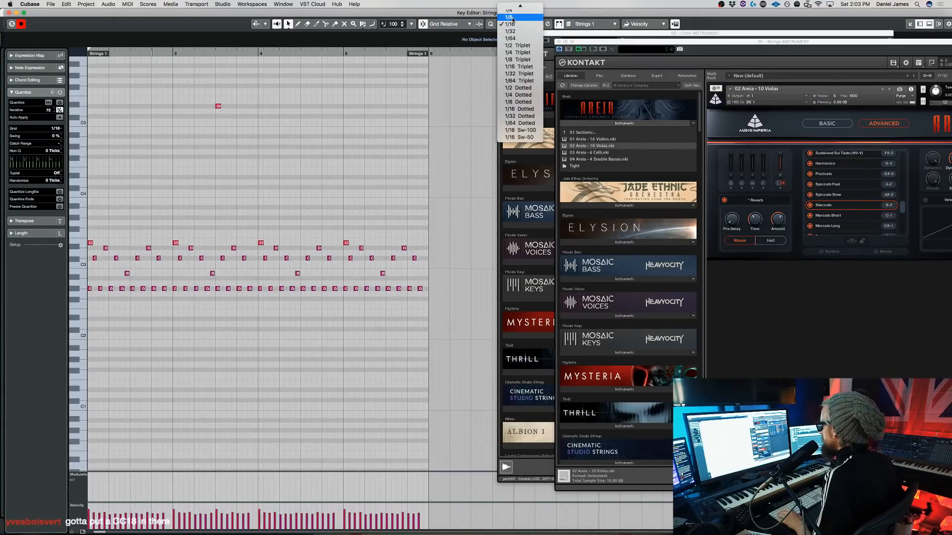
left_click(513, 20)
key("q")
key("q")
key("space")
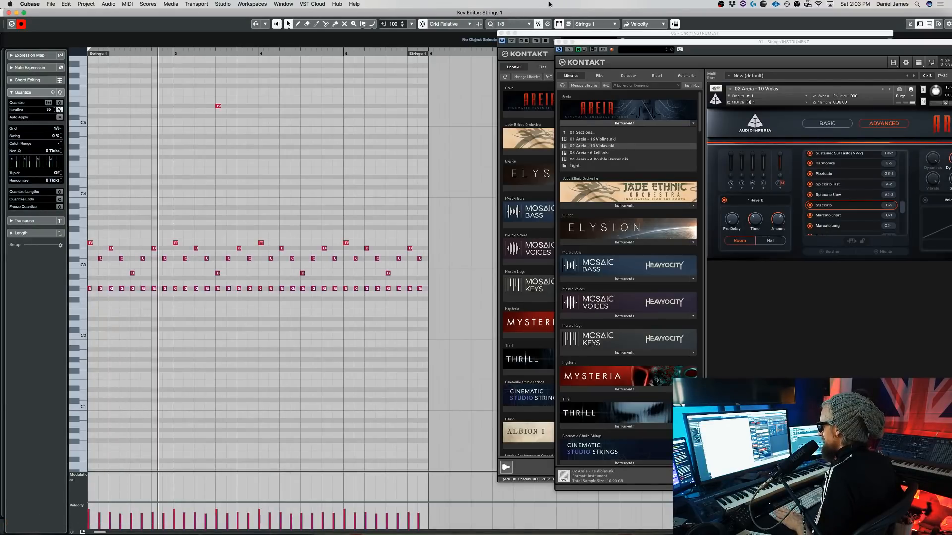
key("space")
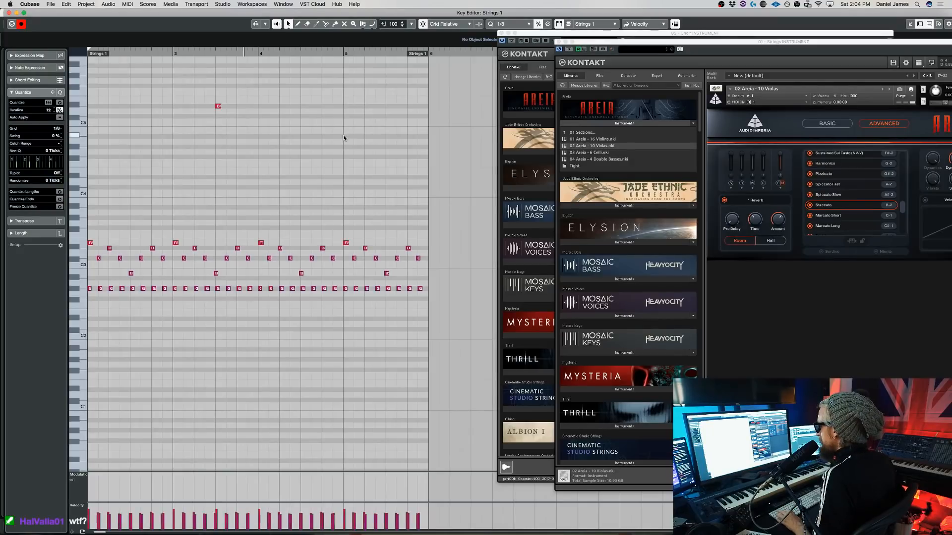
Undo the 1/8 quantize of the Strings 1 notes and set the quantize value to 1/16
key("super+z")
key("KP_1")
key("space")
key("space")
key("h")
key("h")
key("h")
key("h")
key("h")
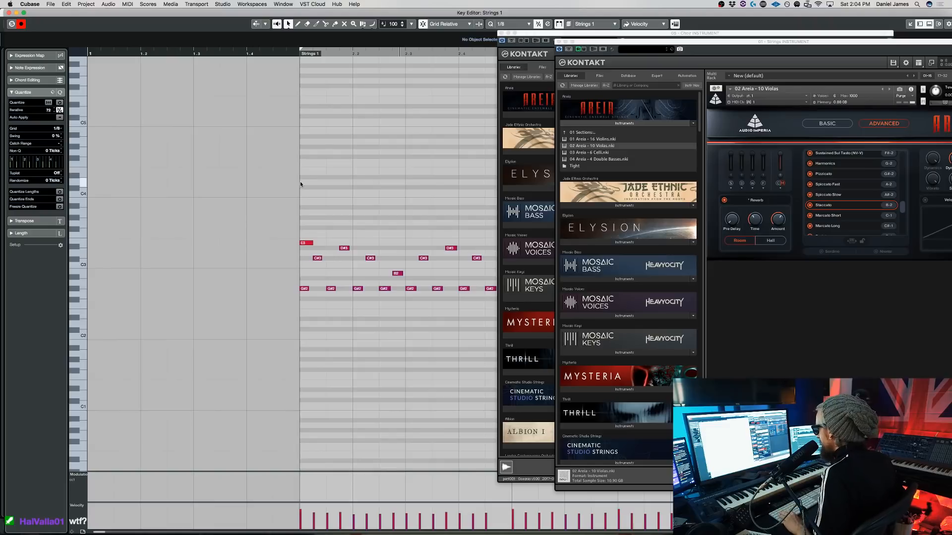
left_click(515, 24)
left_click(513, 30)
Switch the 10 Violas patch to Spiccato Fast, audition the pattern, and bring the Strings Kontakt window fully into view
left_click(836, 184)
key("space")
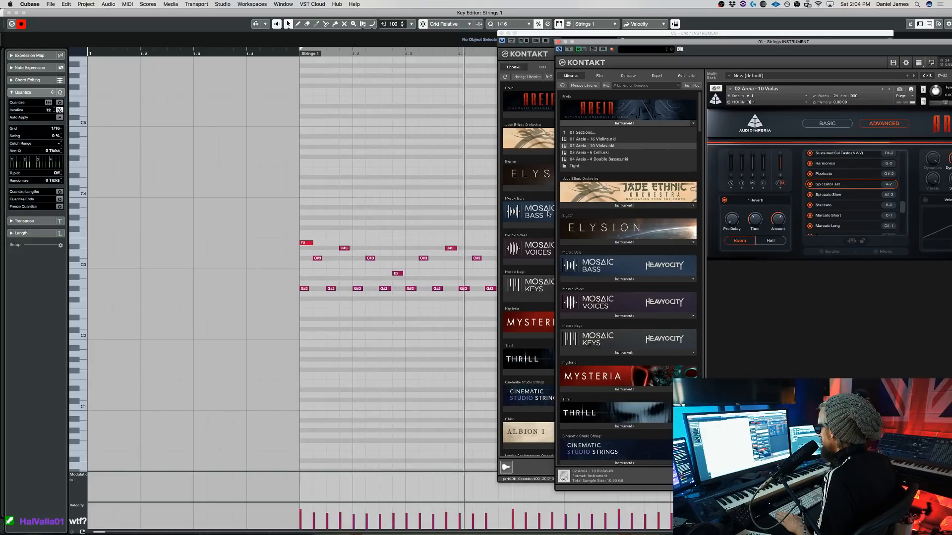
left_click_drag(590, 42, 394, 88)
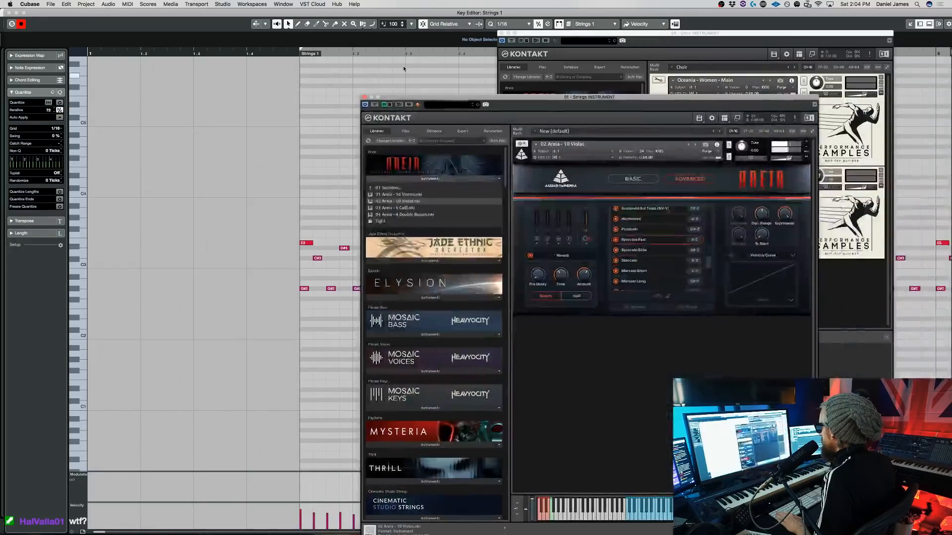
Close the Choir and Strings Kontakt windows covering the Key Editor
left_click(500, 34)
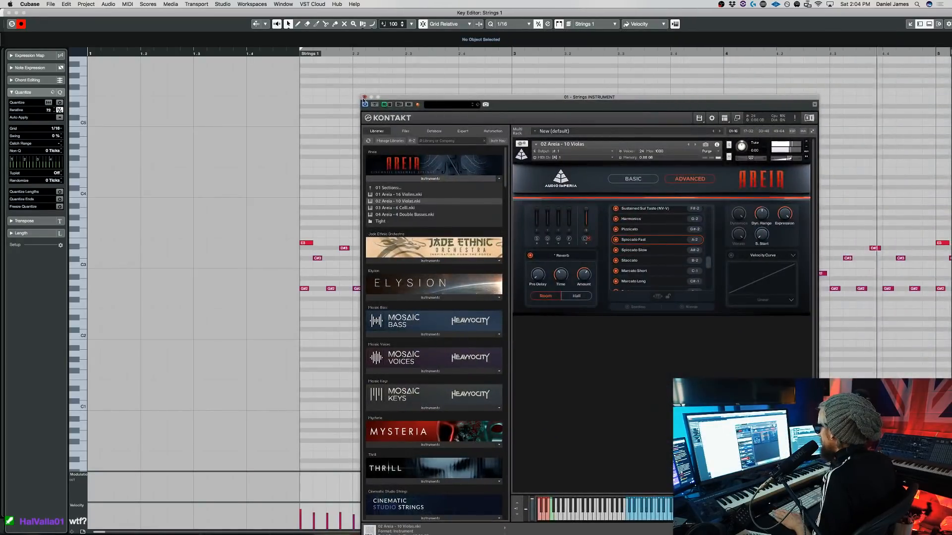
left_click(364, 97)
left_click(563, 110)
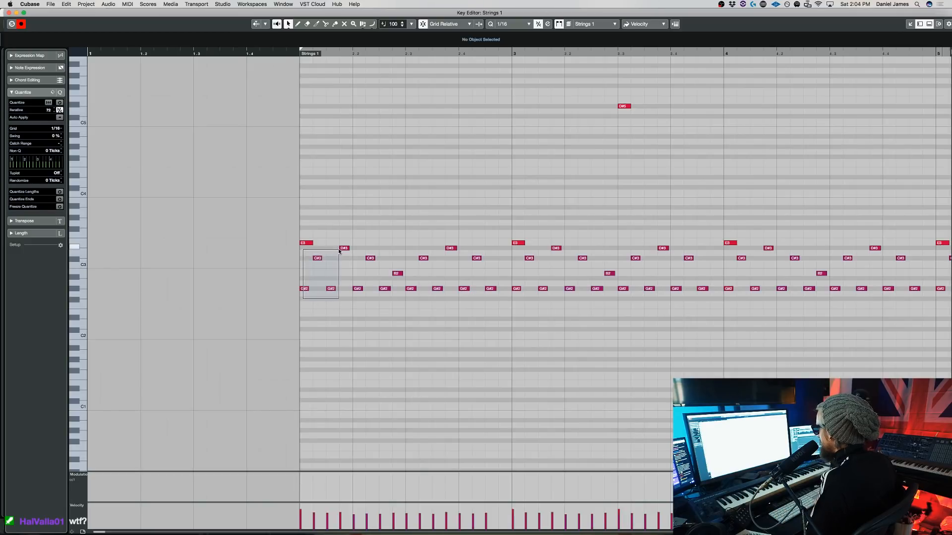
Shift every note in the part's first bar except the opening E3 one 1/16 step later
key("super+Right")
left_click(315, 302)
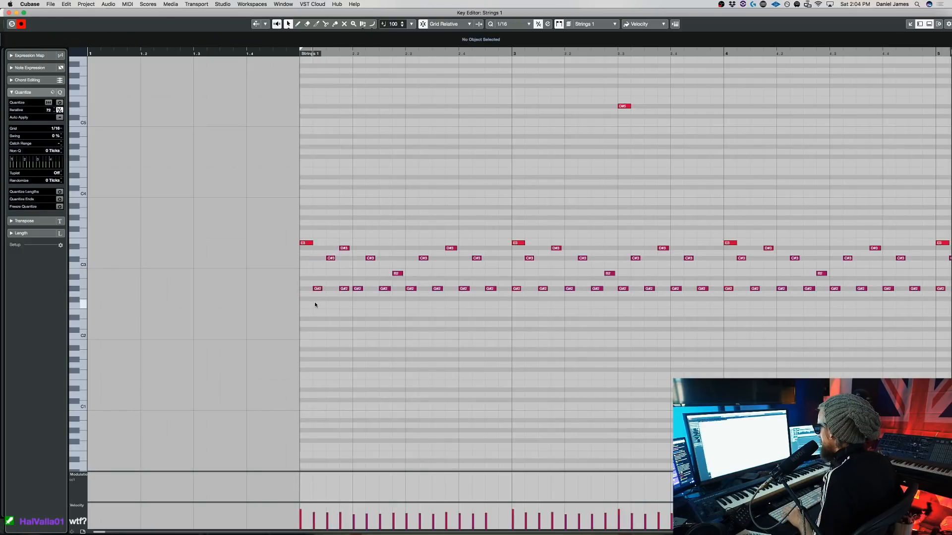
left_click(344, 249)
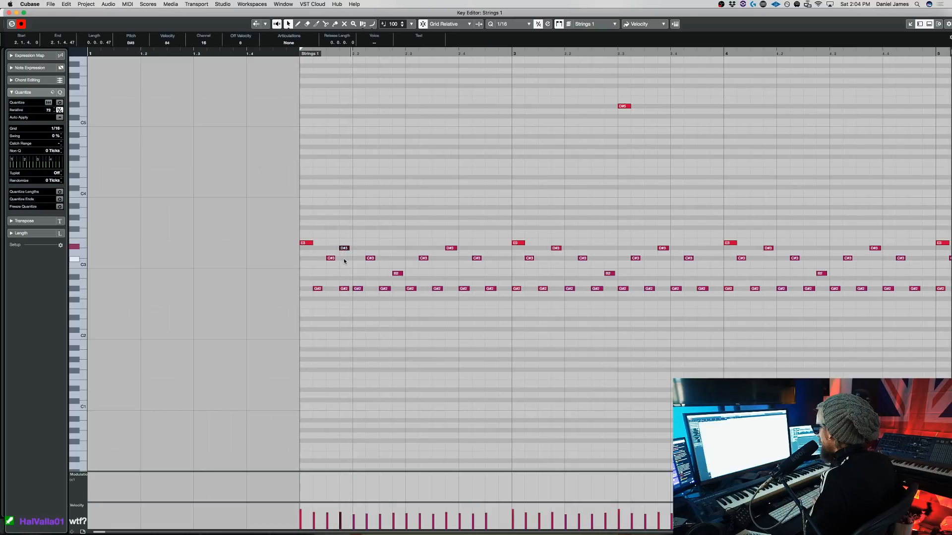
left_click_drag(355, 303, 387, 257)
key("super+Right")
left_click(397, 275)
key("super+Right")
left_click_drag(411, 301, 440, 282)
key("super+Right")
left_click(421, 262)
left_click(423, 258)
key("super+Right")
left_click(449, 272)
left_click(450, 248)
key("super+Right")
left_click_drag(468, 302, 492, 262)
key("super+Right")
Delete all Strings 1 notes after the part's first bar
left_click_drag(513, 307, 948, 51)
key("Delete")
scroll(685, 198, "down", 5)
Duplicate the first bar's pattern into the following bar, quantize the copied notes to 1/16 and start playback
left_click_drag(561, 395, 283, 266)
key("super+z")
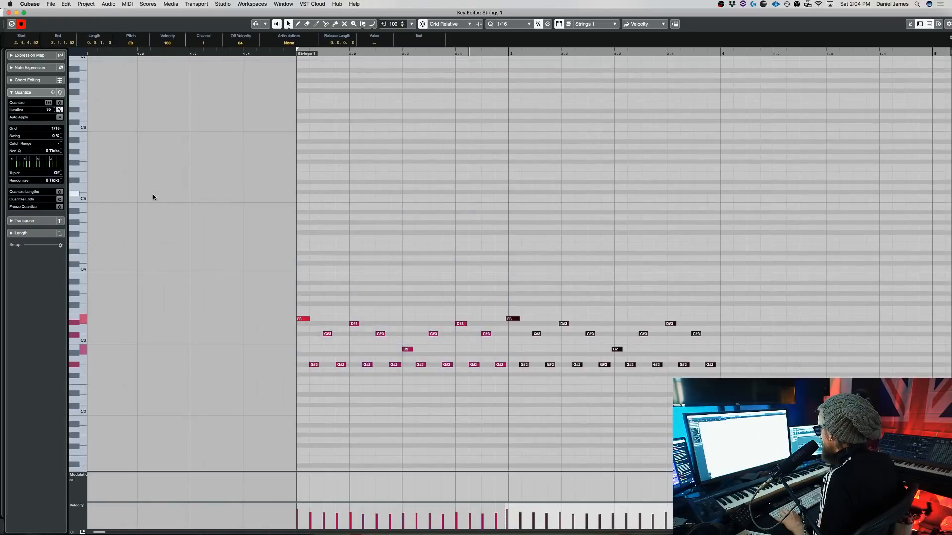
key("q")
key("q")
key("space")
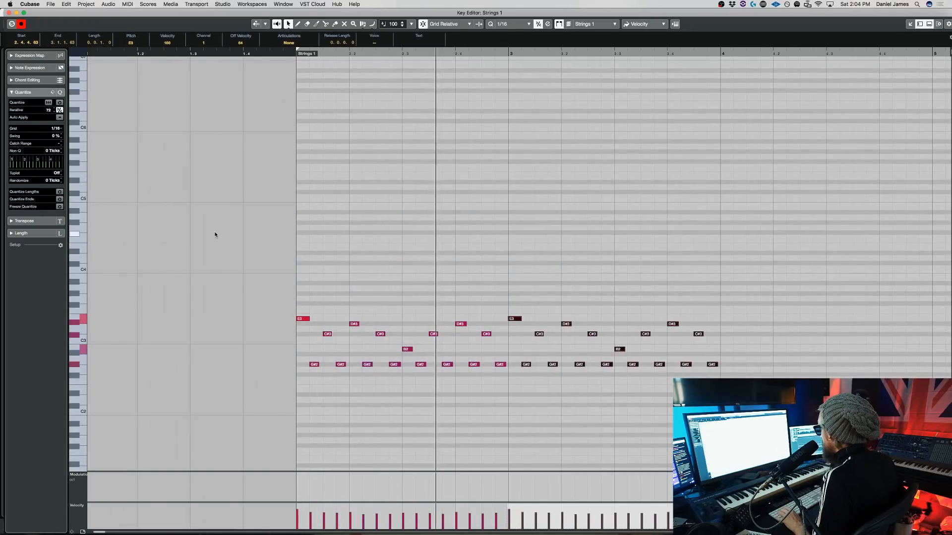
Duplicate the pattern into the remaining bars, nudging the first copy one step earlier, and close the Key Editor
key("super+d")
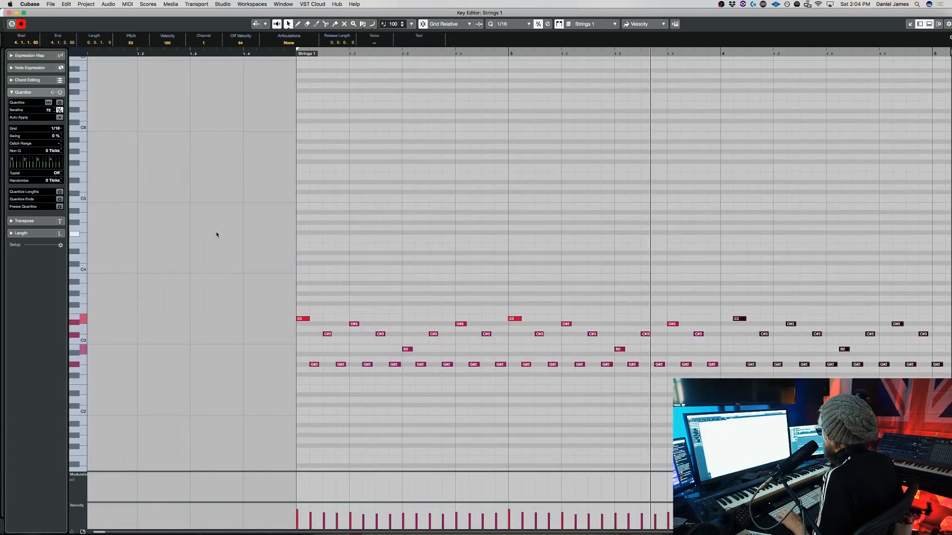
key("super+Left")
key("super+d")
key("Return")
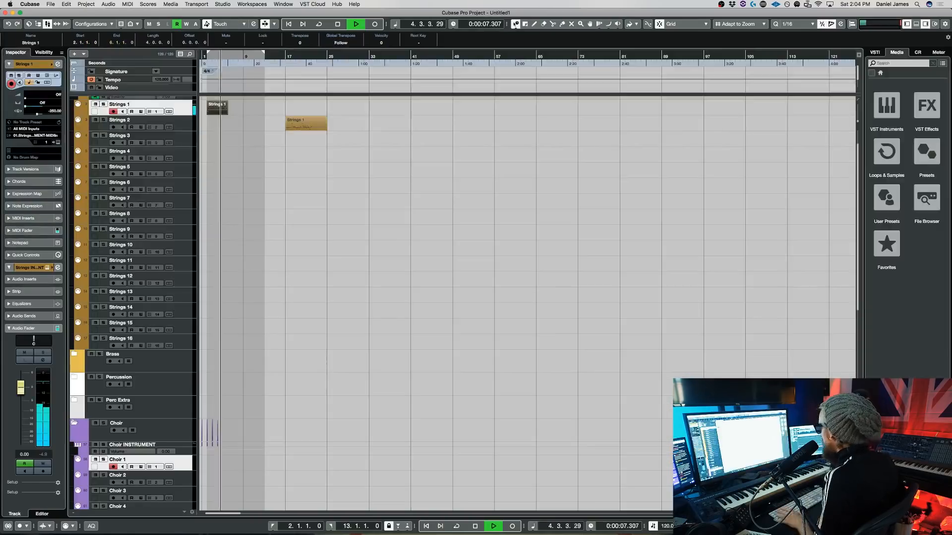
key("space")
Reopen the Strings 1 part and replace the doubled notes in its last bar with a copy of the preceding bar
double_click(210, 109)
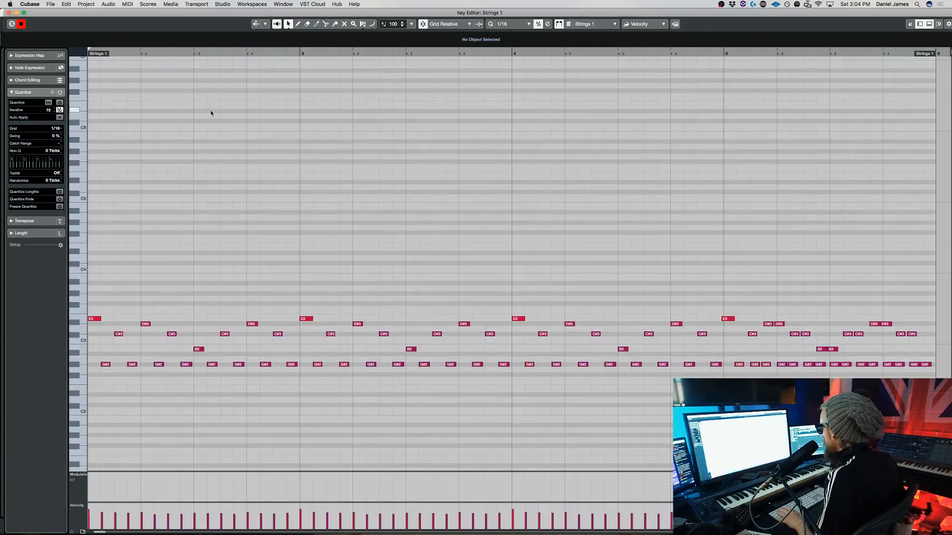
left_click_drag(670, 373, 497, 261)
key("Delete")
left_click_drag(531, 383, 396, 280)
key("alt+d")
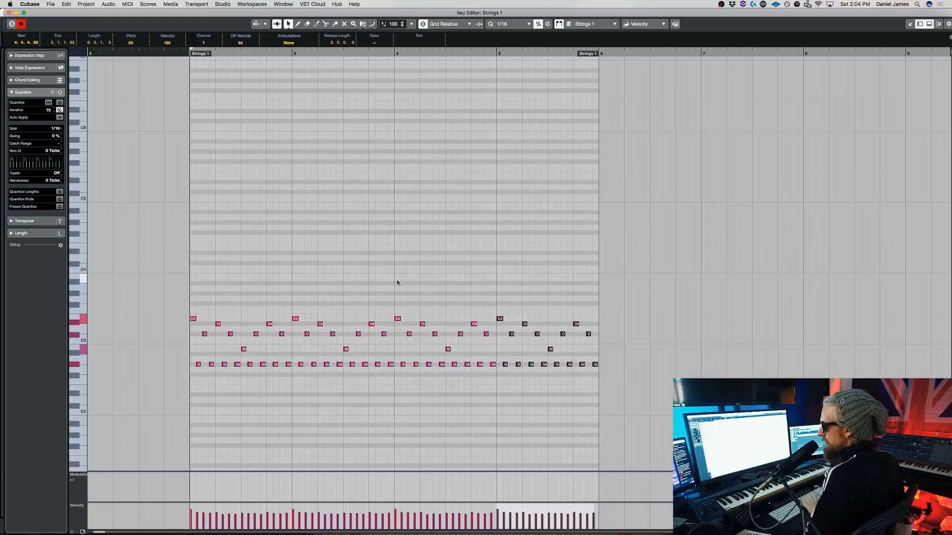
Play the four-bar Strings 1 pattern from its start, check it in the Key Editor, and return to the project
left_click(753, 246)
key("Return")
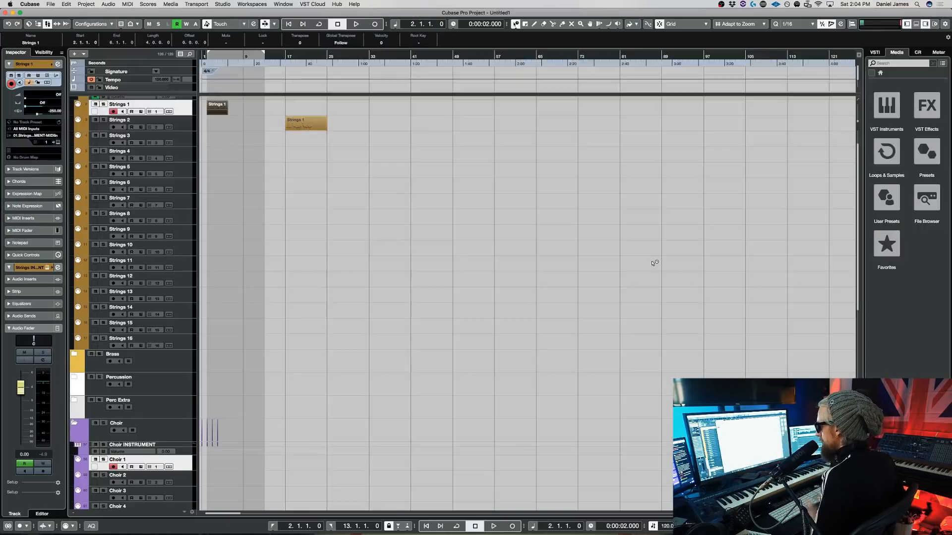
key("space")
scroll(291, 140, "up", 1)
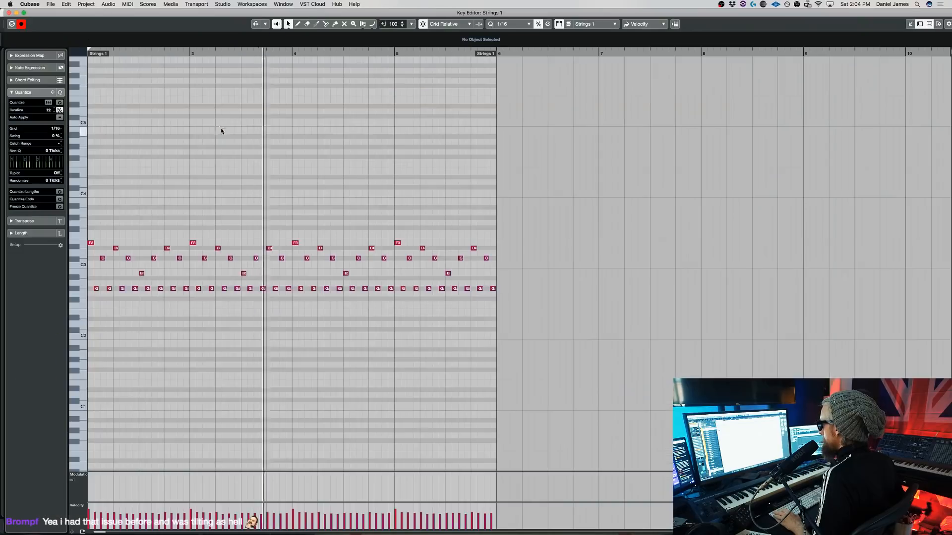
key("Return")
key("space")
key("Return")
Copy the four-bar Strings 1 part onto the Strings 2 track and play from the start of bar 2
left_click(220, 118)
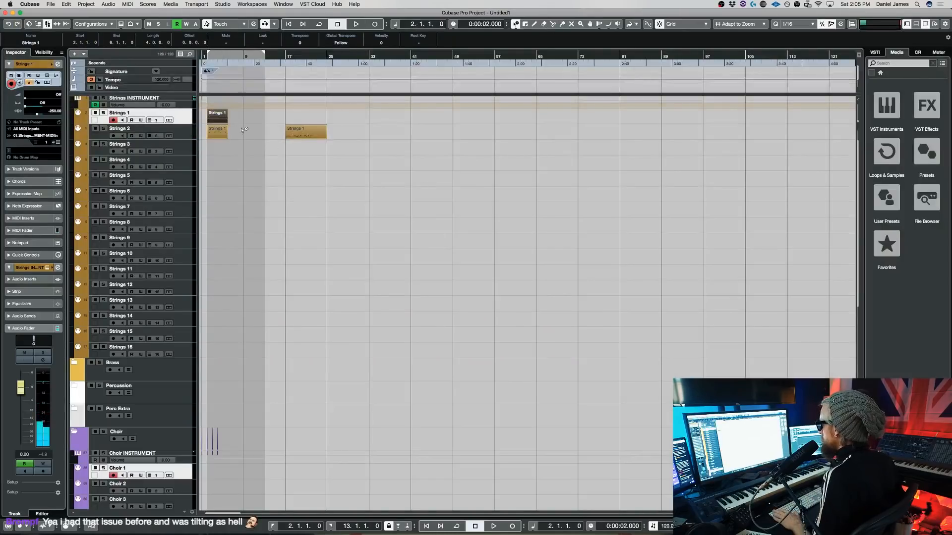
key("KP_1")
key("space")
Move the part at bar 17 onto the Strings 1 track at bar 6 and select only that track
left_click(296, 130)
left_click_drag(279, 124, 221, 118)
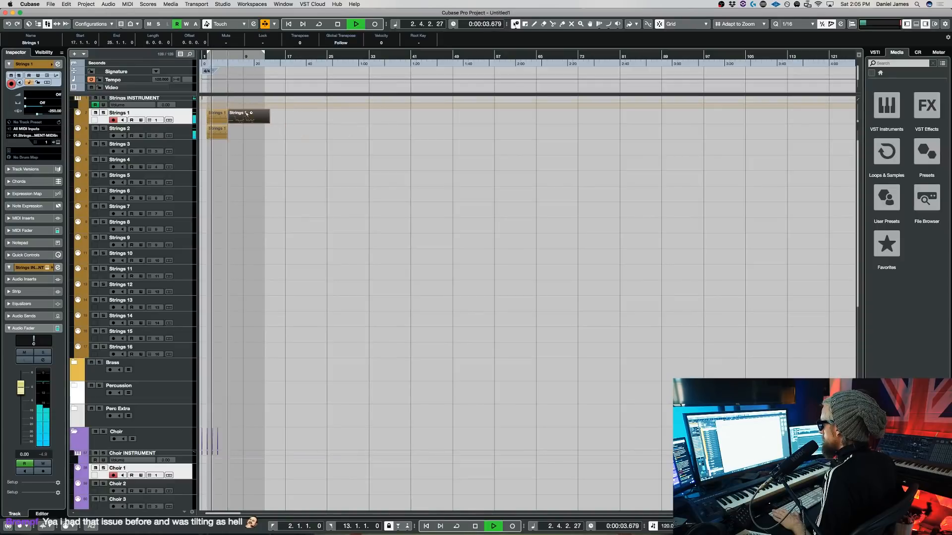
left_click(182, 120)
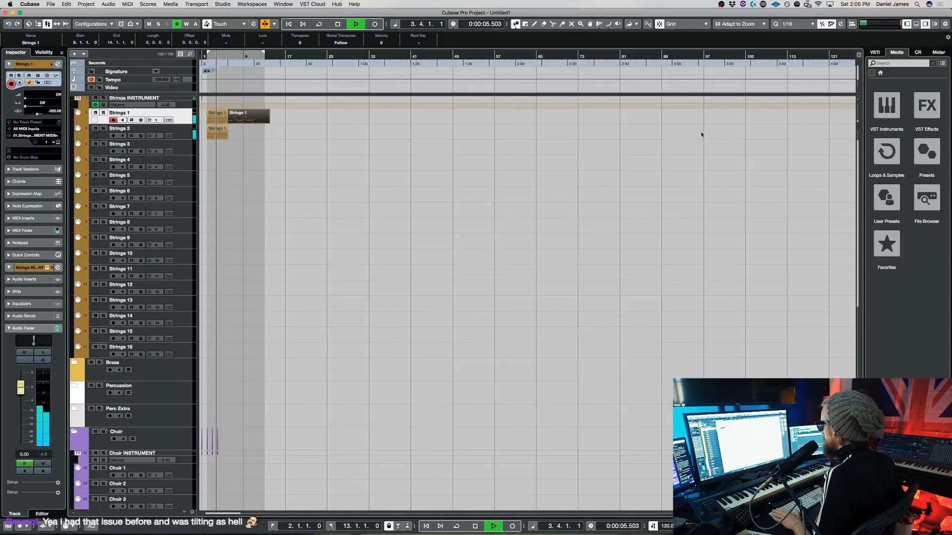
Open the Strings Kontakt instrument, switch the 10 Violas to Staccato and restart playback
key("e")
left_click(642, 263)
key("space")
key("space")
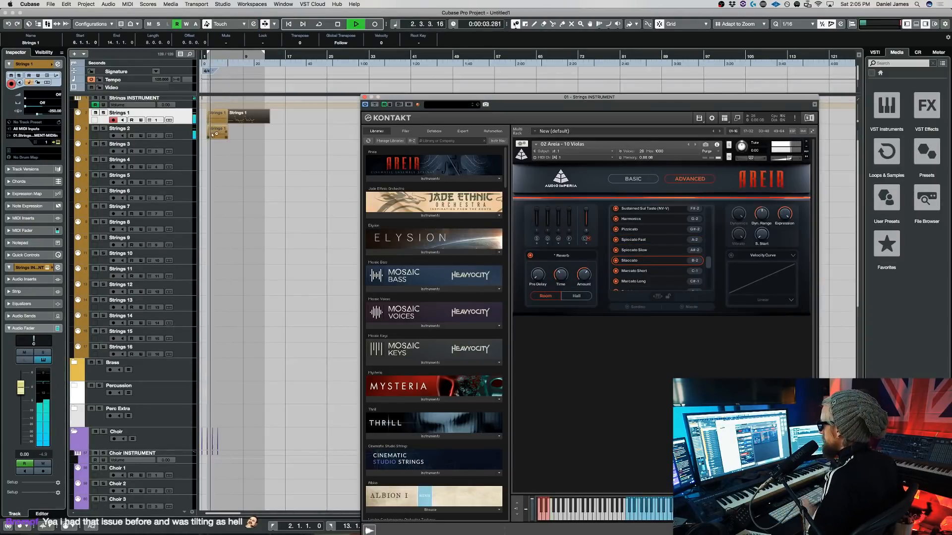
Remove the copied part from the Strings 2 track and audition Spiccato Fast and Spiccato Slow during playback
left_click(234, 155)
left_click(641, 240)
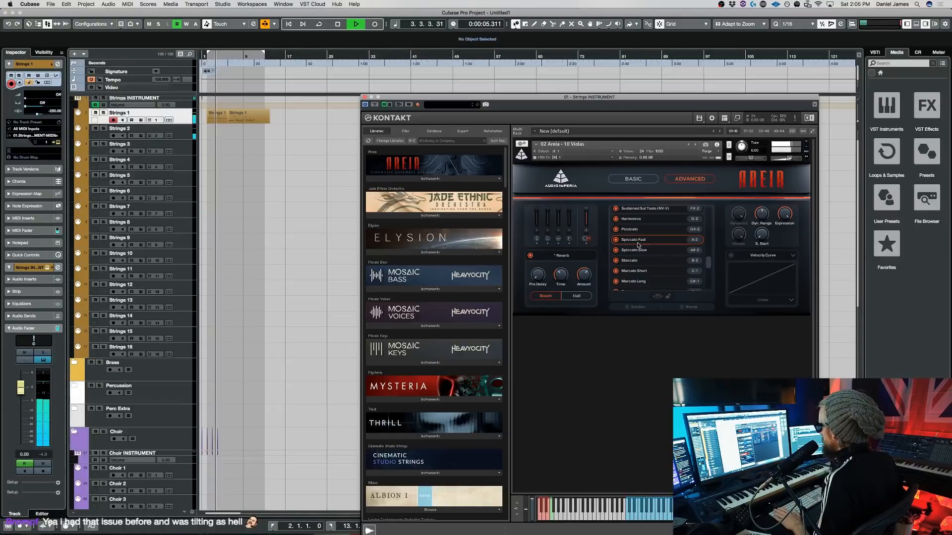
left_click(647, 250)
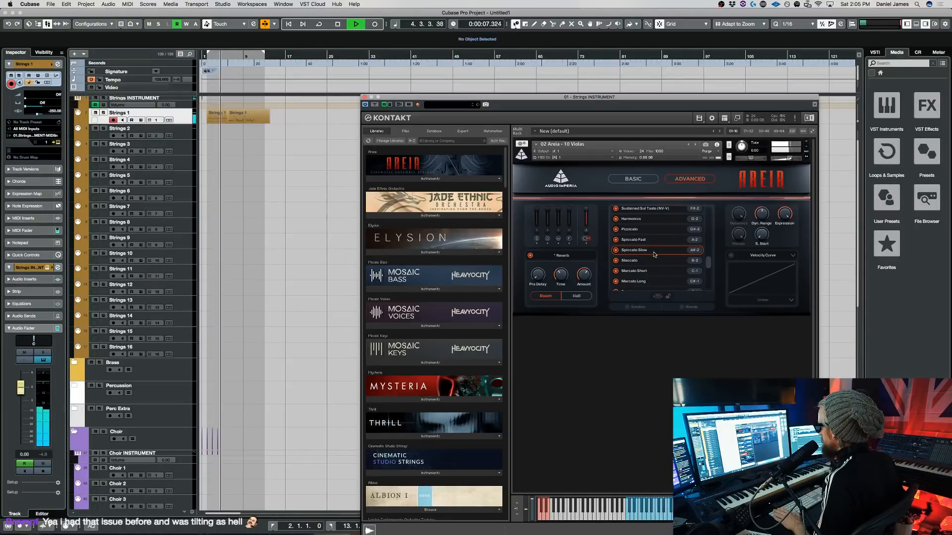
key("space")
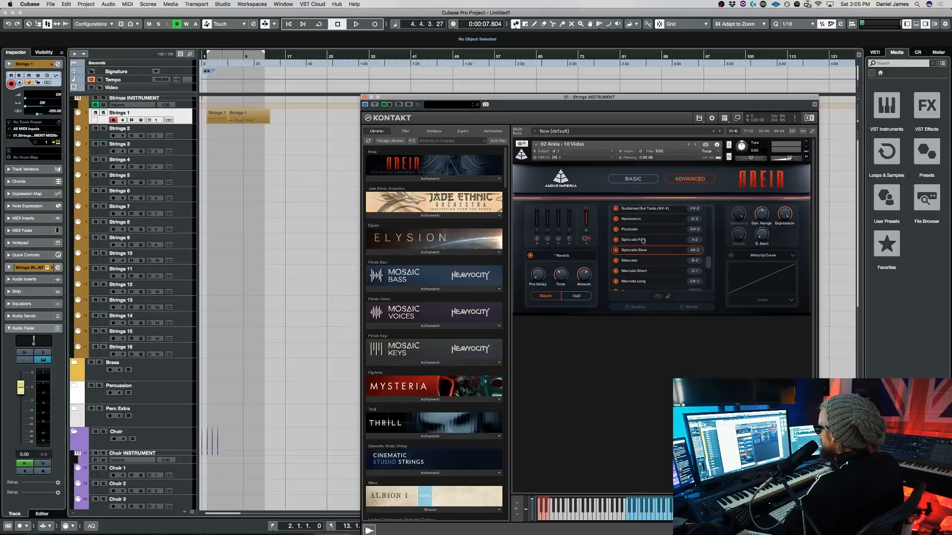
Replay the pattern from its start and compare the violas' Spiccato Slow, Spiccato Fast and Staccato articulations
left_click(305, 173)
key("KP_1")
key("space")
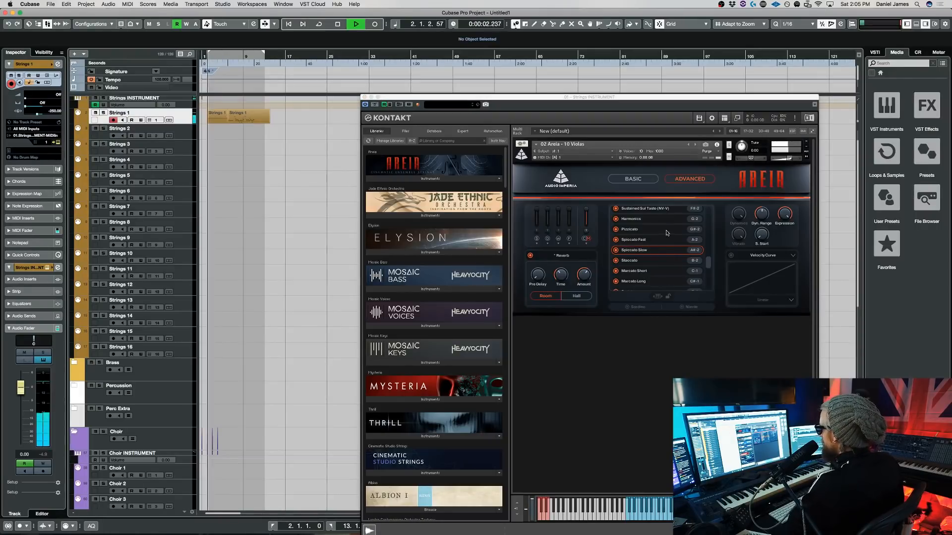
left_click(653, 241)
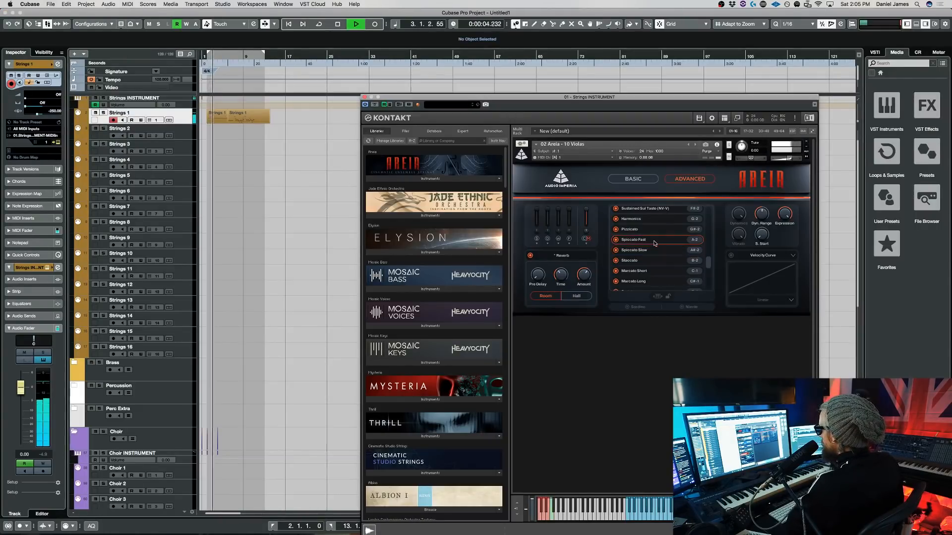
left_click(661, 251)
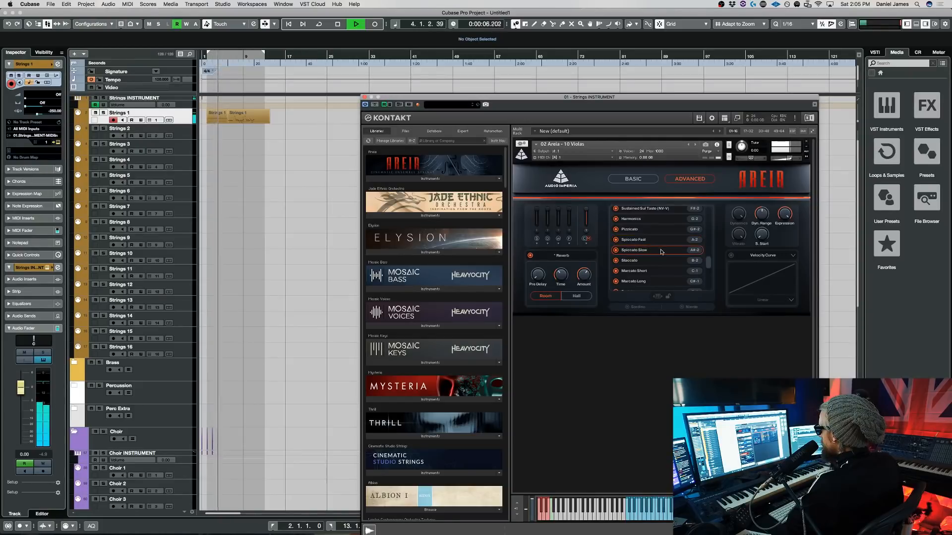
left_click(659, 262)
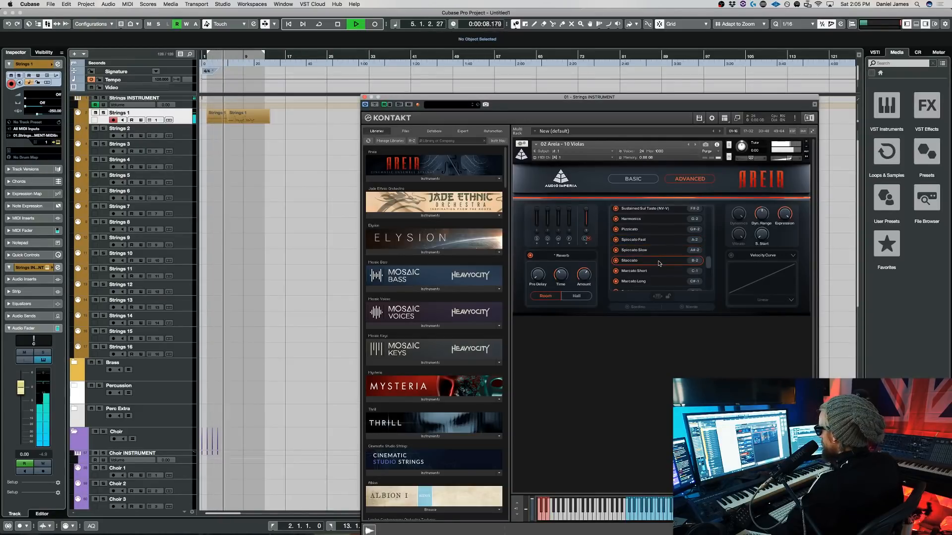
key("space")
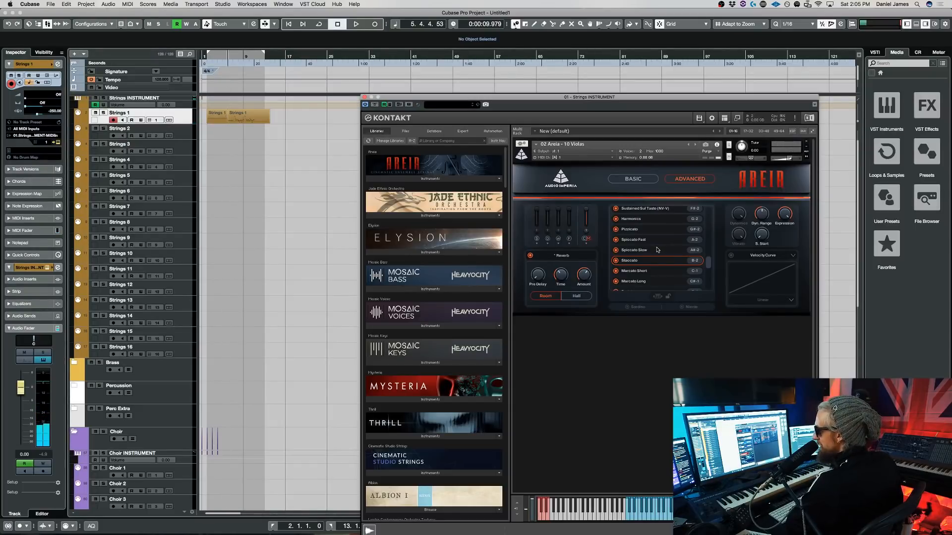
Step through Spiccato Fast, Spiccato Slow and Staccato with playback stopped, leaving Staccato selected
left_click(663, 240)
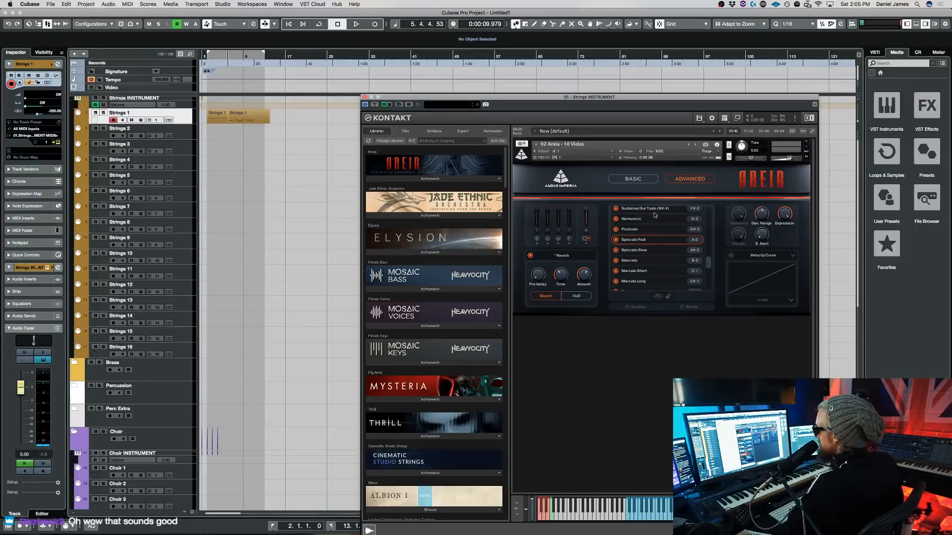
left_click(652, 251)
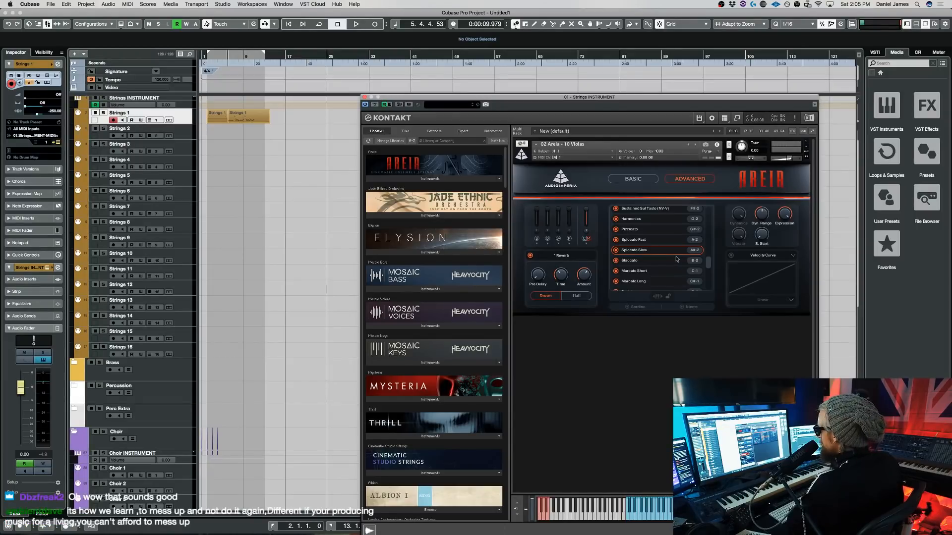
left_click(654, 260)
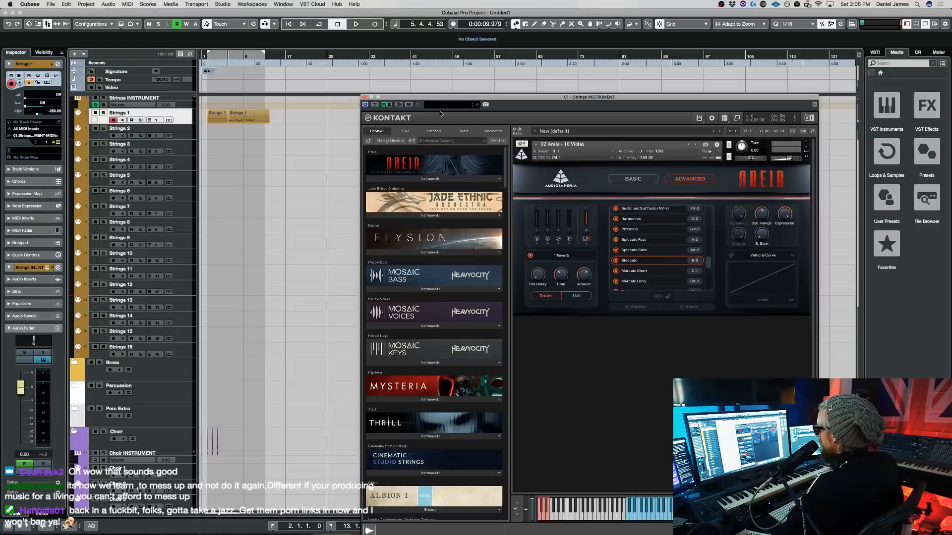
Move the Kontakt window up to uncover the transport and briefly play the pattern with Staccato
left_click_drag(433, 99, 453, 38)
key("space")
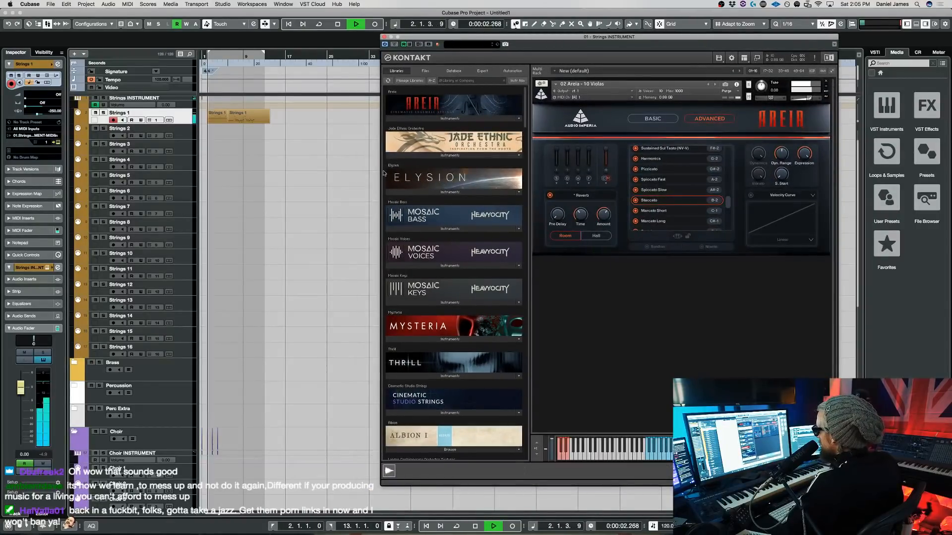
key("space")
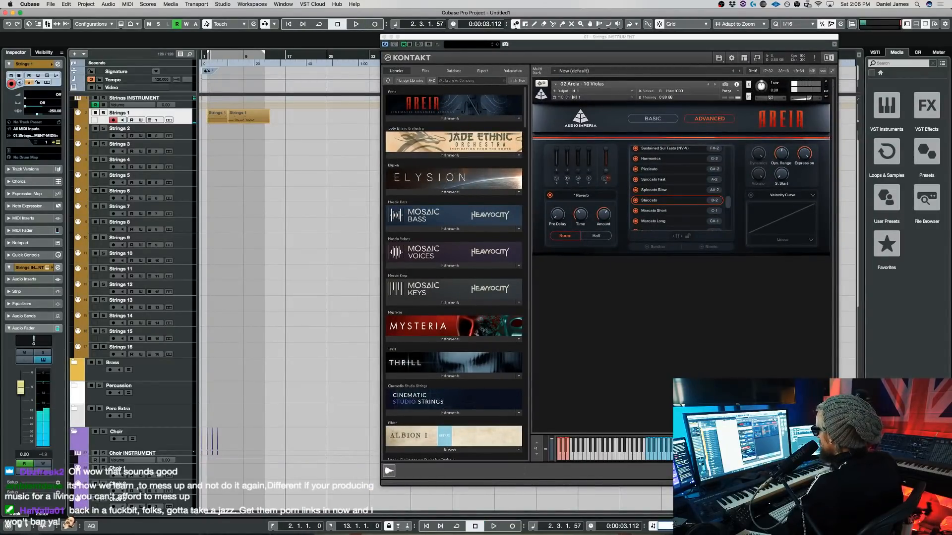
Play the pattern at a tempo of 100 BPM, comparing Staccato, Spiccato Slow and Spiccato Fast before returning to Staccato
key("space")
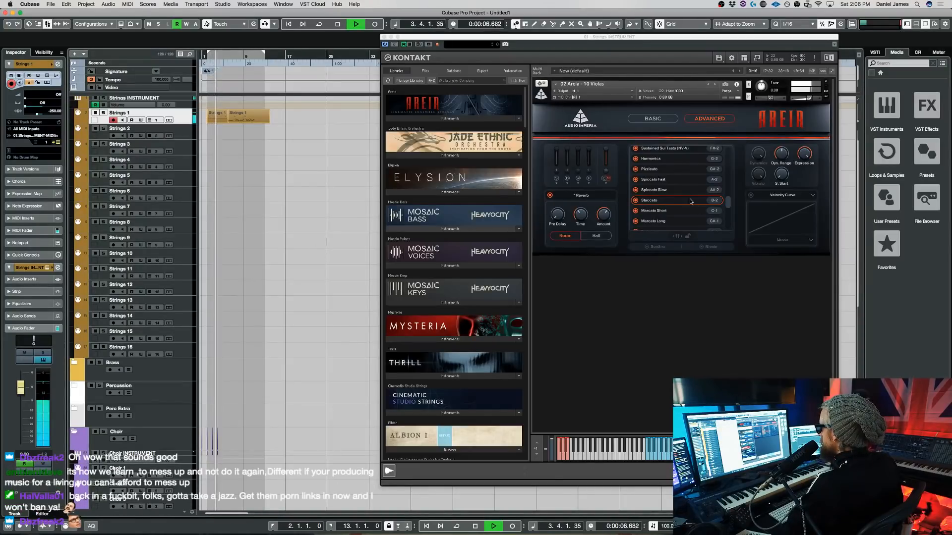
left_click(675, 191)
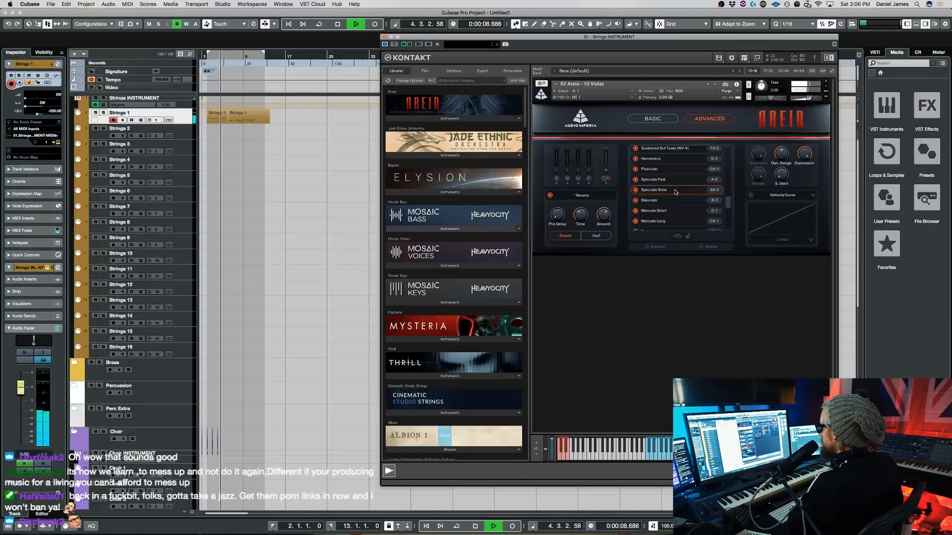
left_click(667, 180)
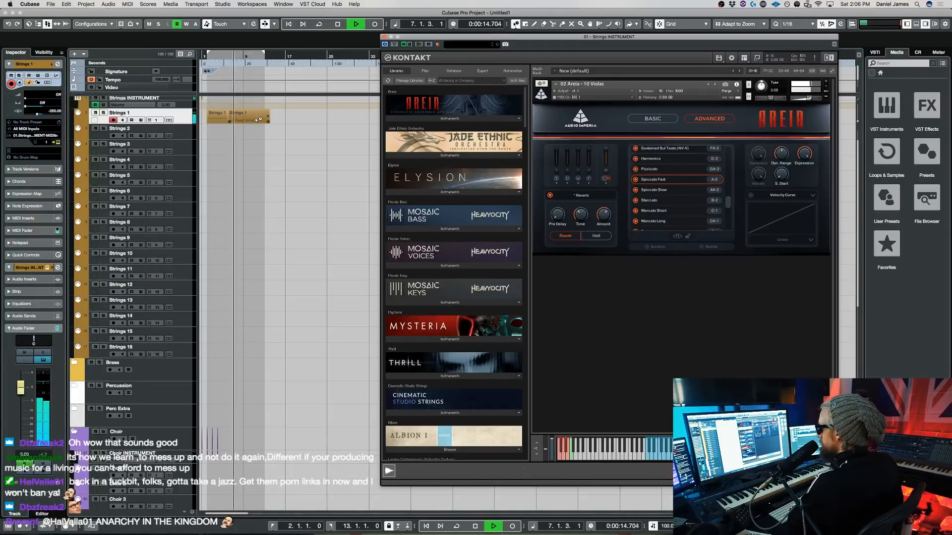
left_click(666, 527)
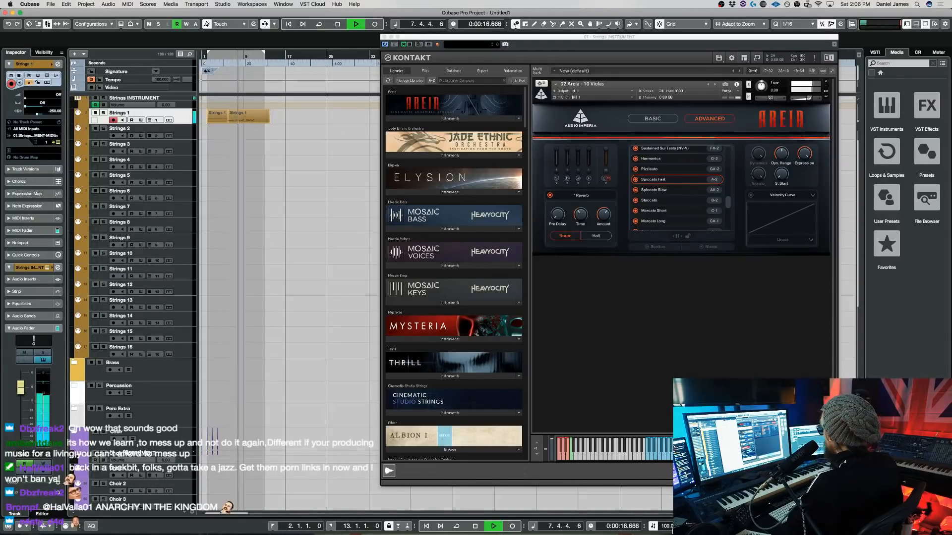
left_click(663, 201)
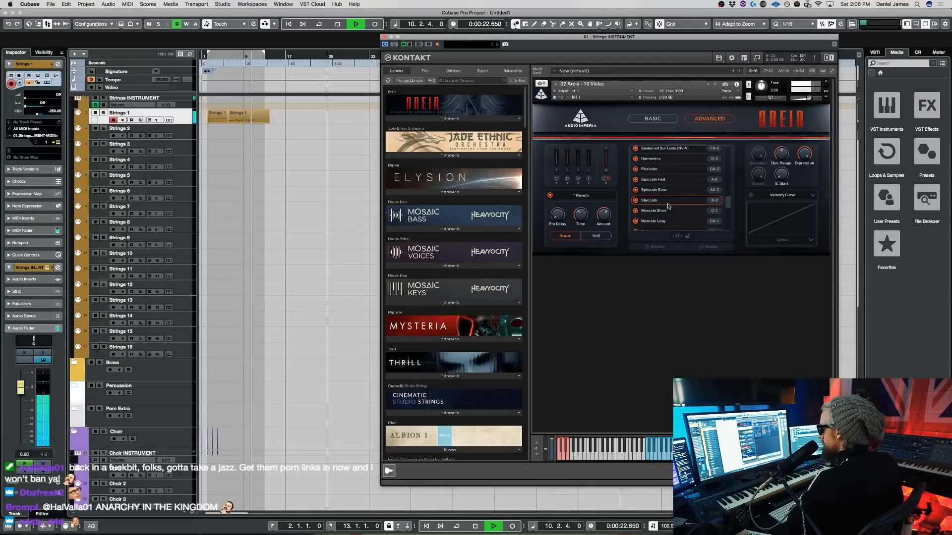
key("space")
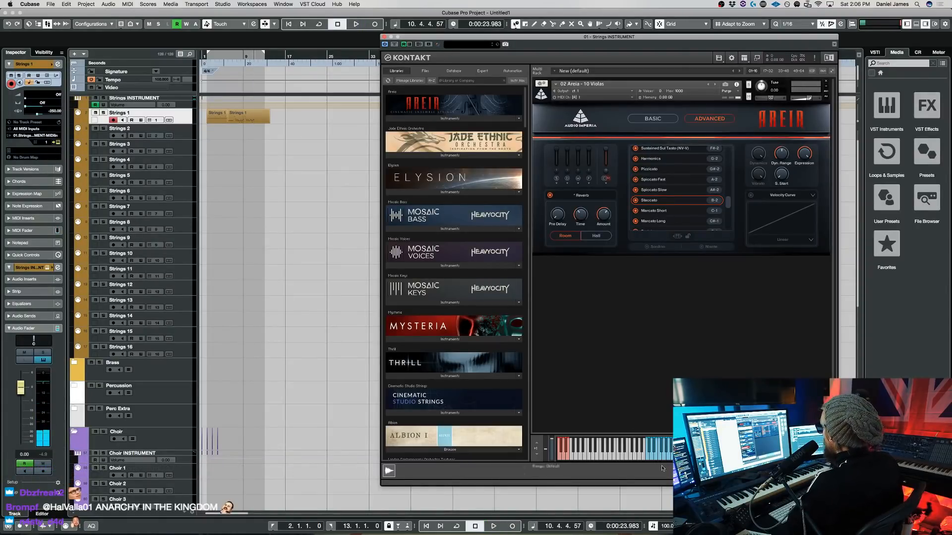
Set the project tempo to 120 BPM and move the Kontakt window to uncover more of the arrangement
type("120")
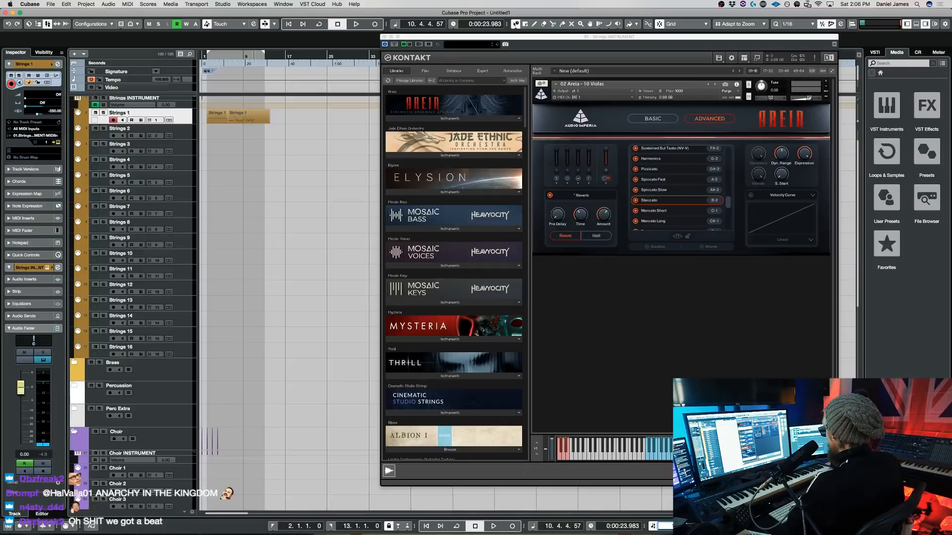
key("Return")
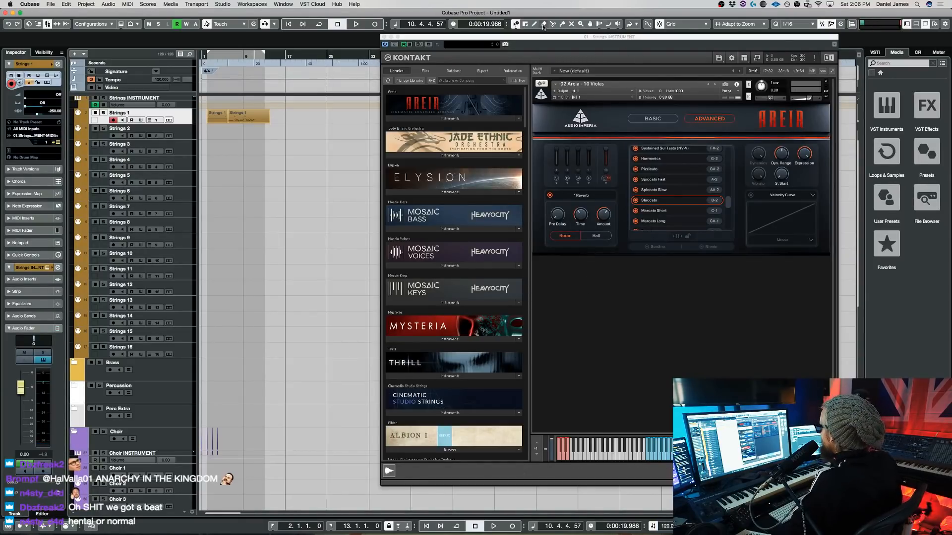
left_click_drag(542, 36, 494, 29)
Audition the violas' Marcato Short, Marcato Long, Portato, Col Legno and Bartok Pizzicato articulations one after another
left_click(624, 204)
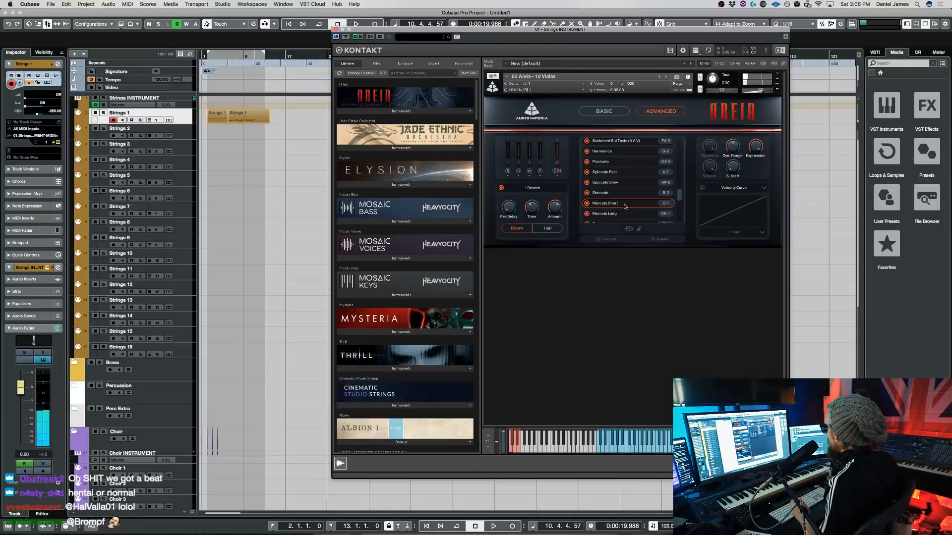
left_click(608, 214)
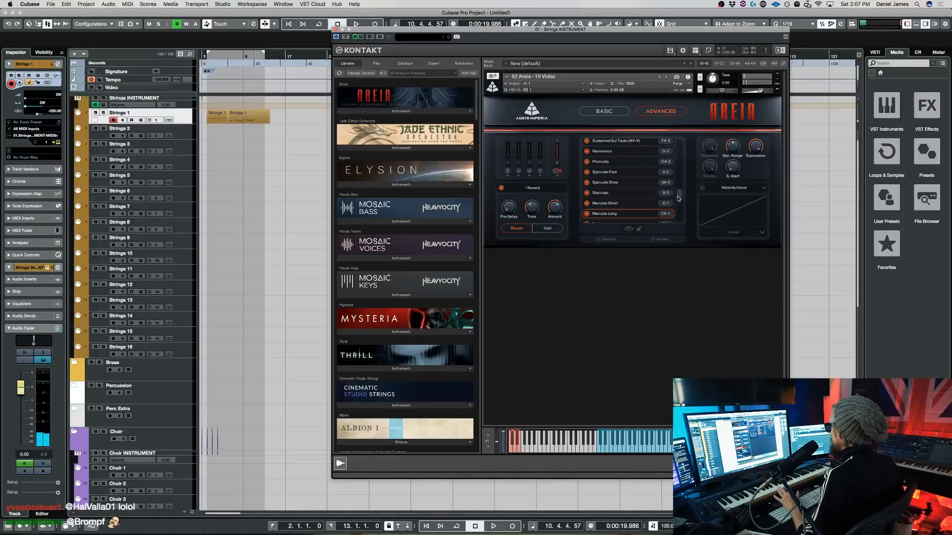
left_click_drag(680, 198, 680, 209)
left_click(592, 209)
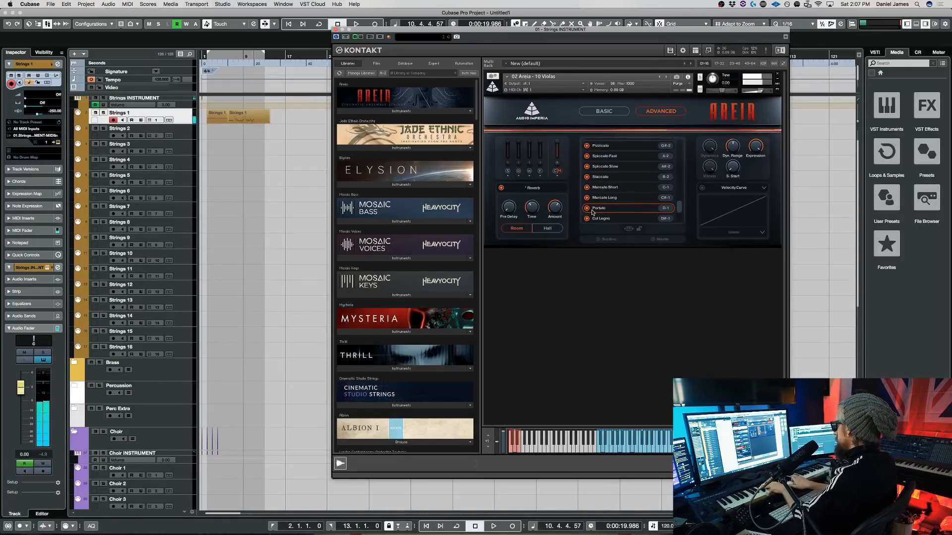
left_click(615, 220)
scroll(680, 204, "down", 1)
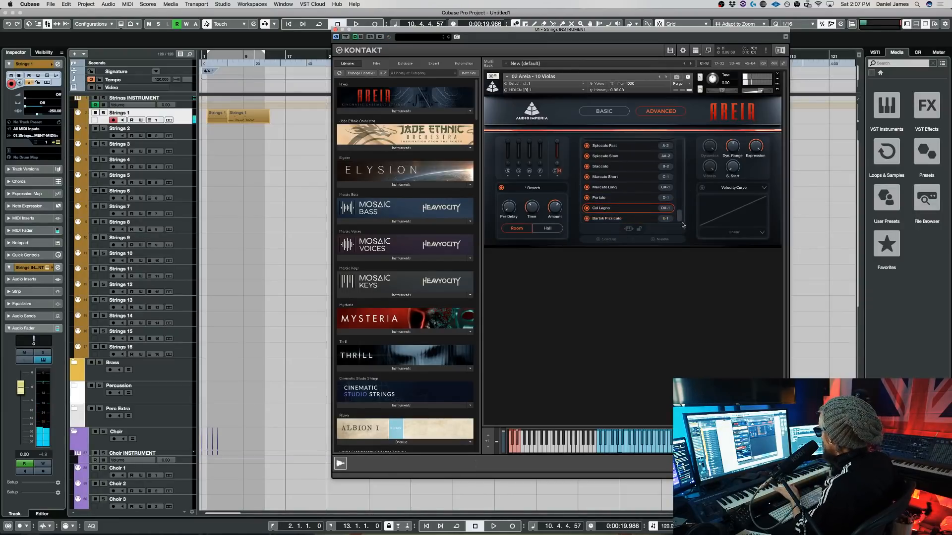
left_click(601, 217)
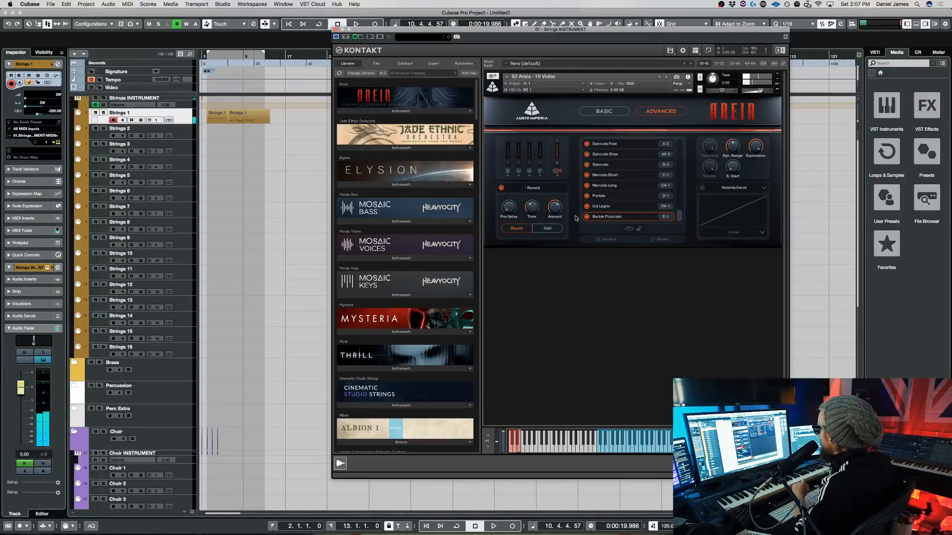
Audition the violas with Sordino enabled on Bartok Pizzicato and Sustained (NV-V), and switch Sordino off again
left_click(600, 241)
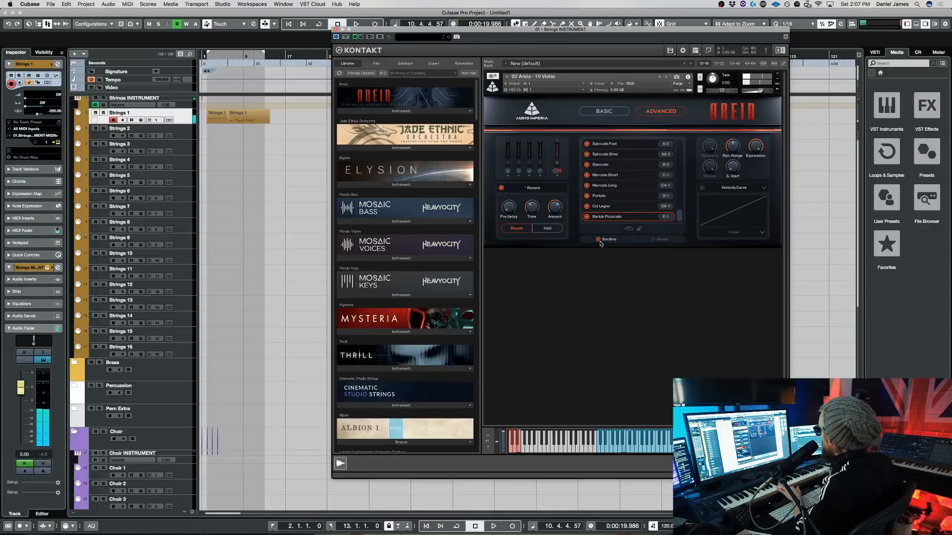
left_click_drag(680, 217, 681, 136)
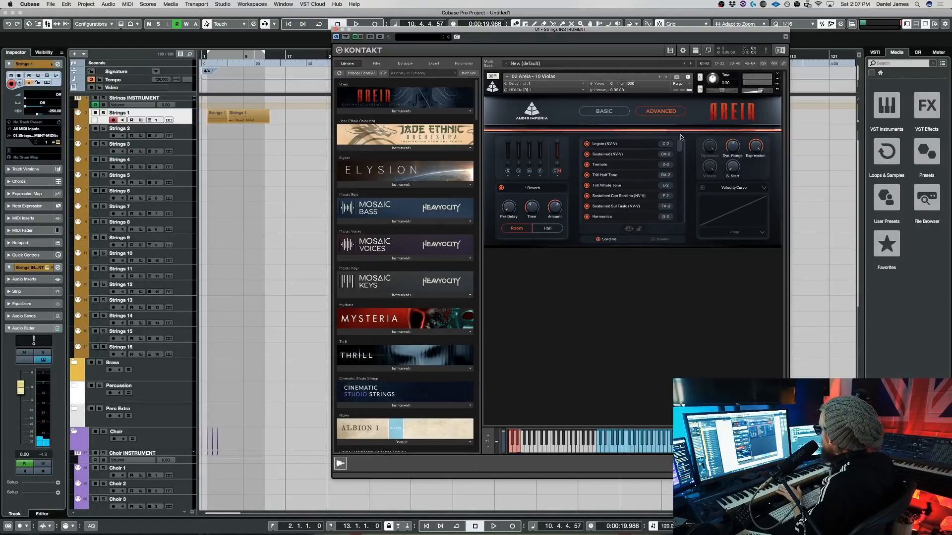
left_click(627, 154)
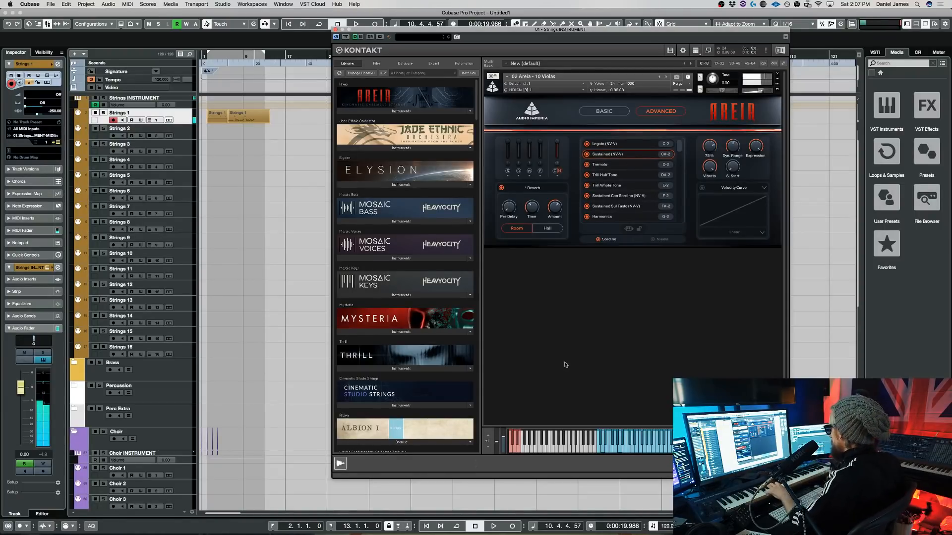
left_click(598, 240)
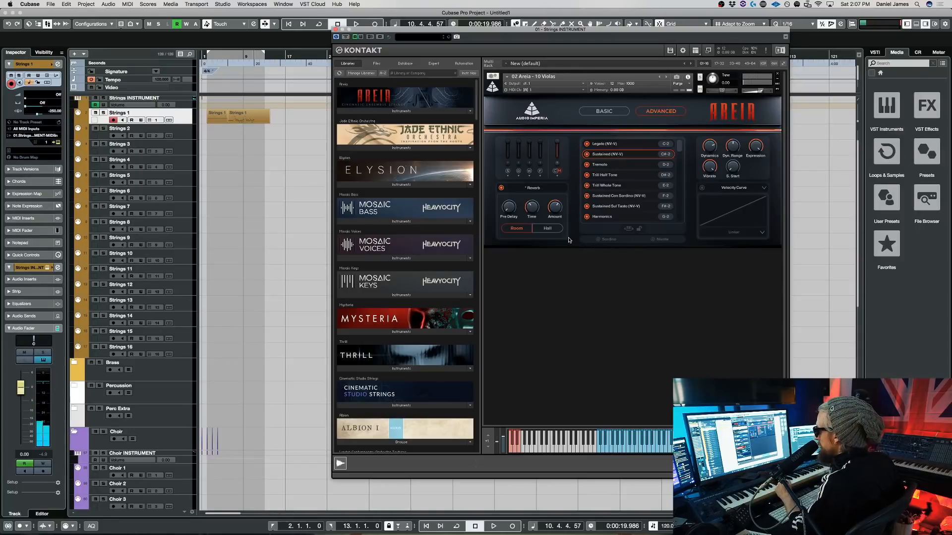
Replace the violas with the 03 Areia - 6 Celli patch and show its advanced view
left_click(416, 112)
left_click_drag(380, 140, 602, 136)
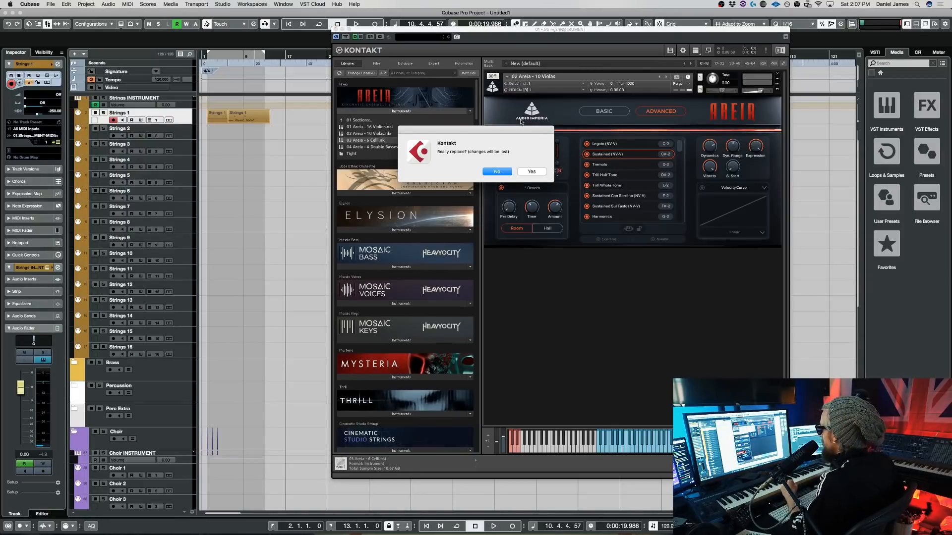
left_click(528, 172)
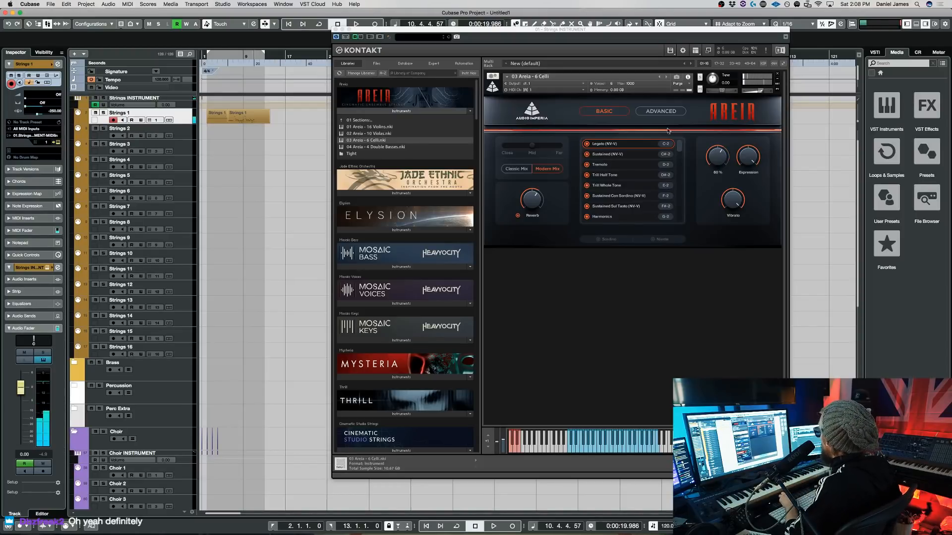
left_click(661, 111)
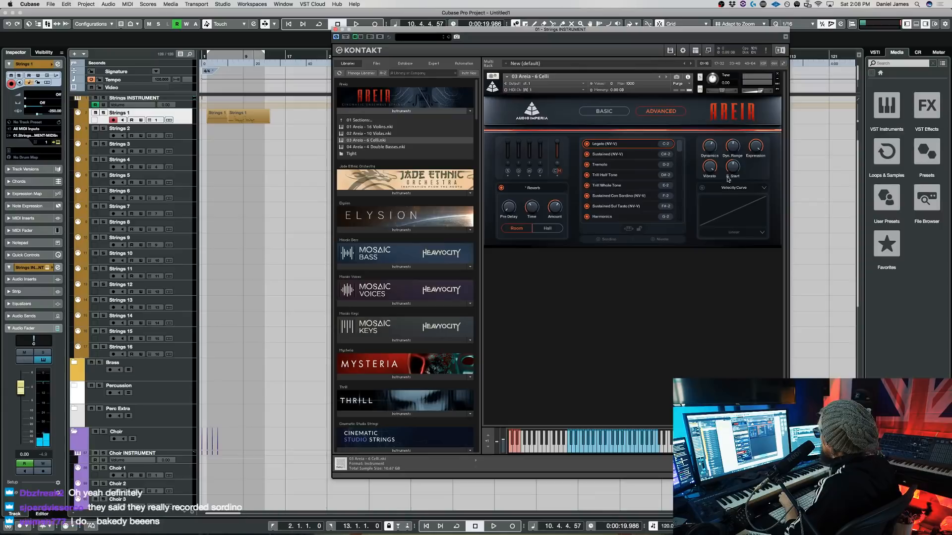
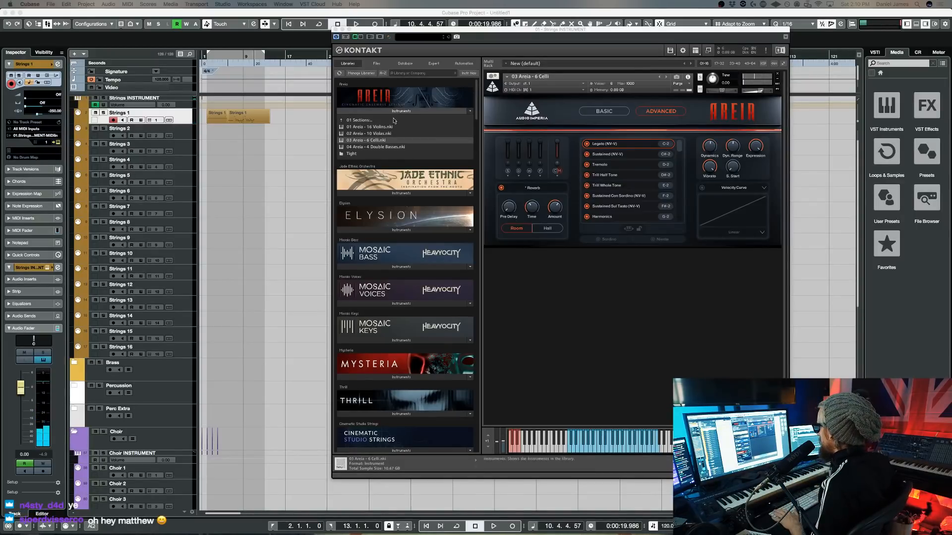
Load 01 Areia - 16 Violins as a second instrument and play its Harmonics articulation from the Strings 2 track
double_click(369, 127)
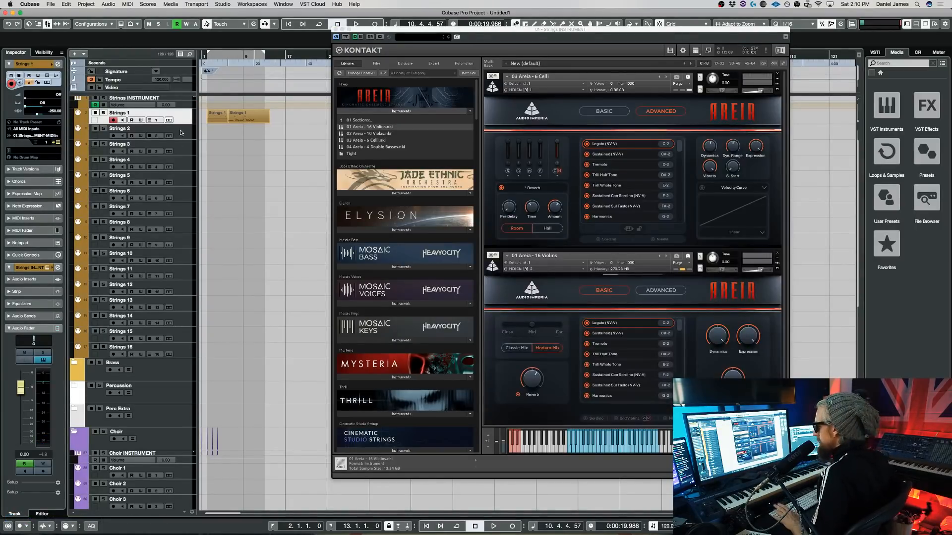
left_click(181, 133)
scroll(601, 362, "down", 2)
left_click(601, 364)
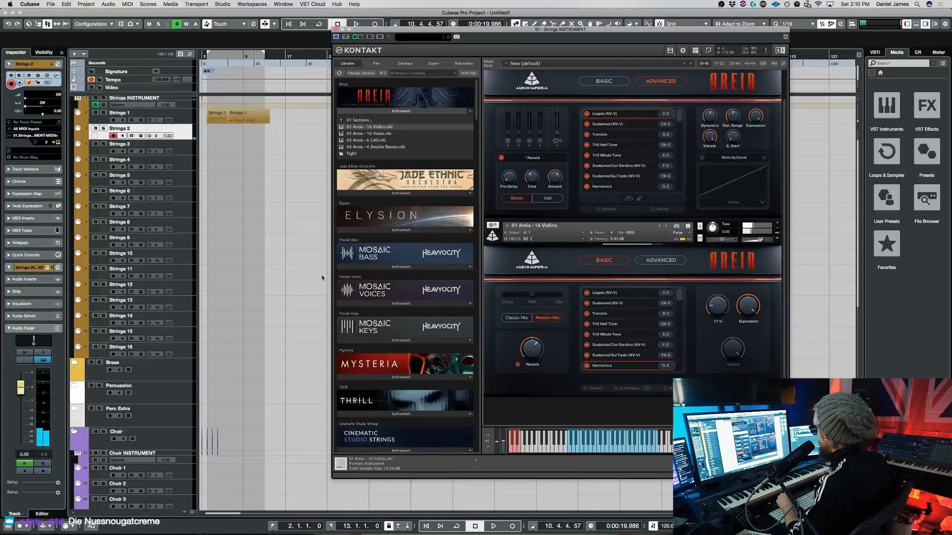
Compare the celli on Strings 1 with the violins on Strings 2, ending on the Strings 1 track
left_click(185, 115)
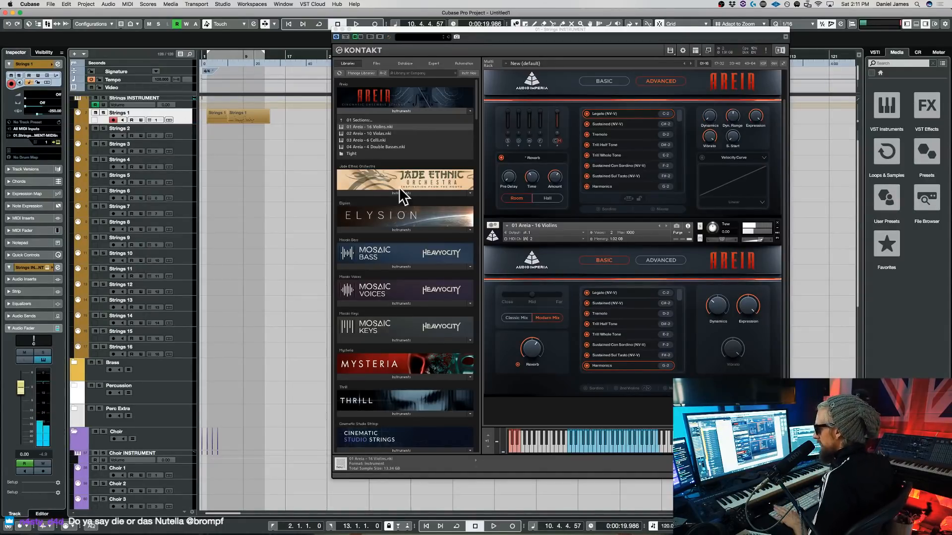
left_click(188, 136)
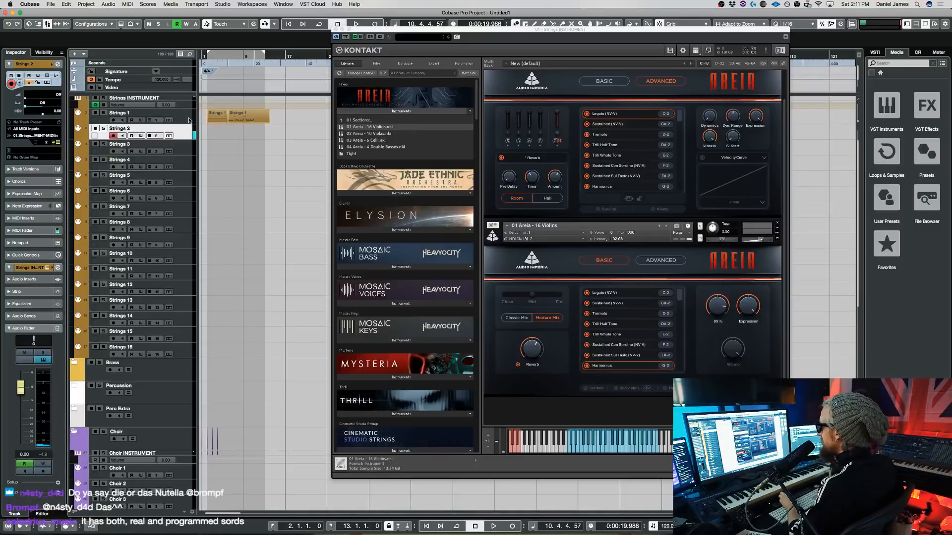
left_click(187, 118)
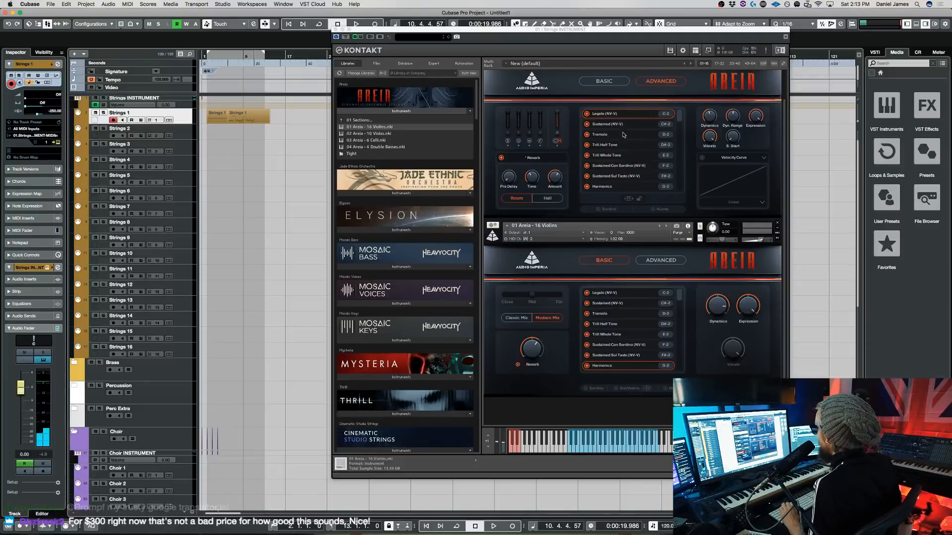
Remove the 16 Violins instrument from the Kontakt rack
left_click(777, 222)
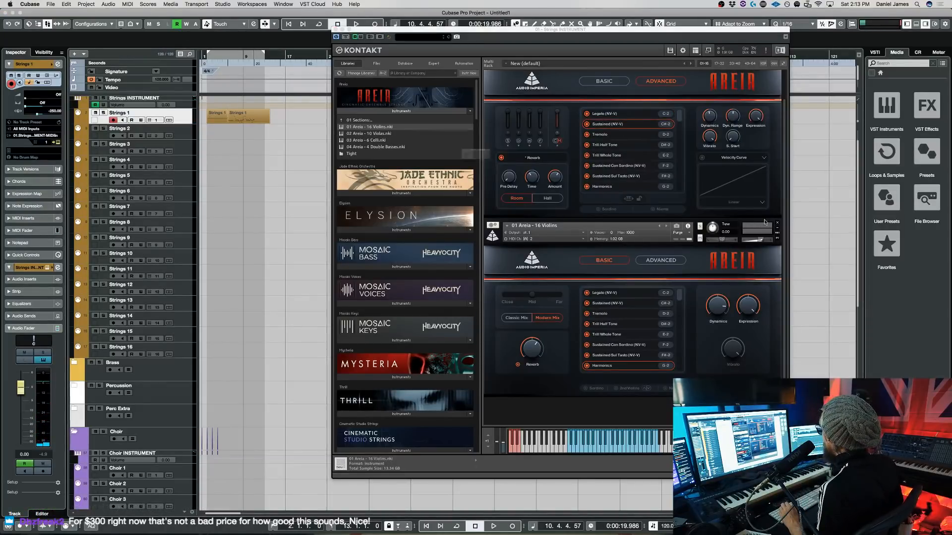
left_click(497, 172)
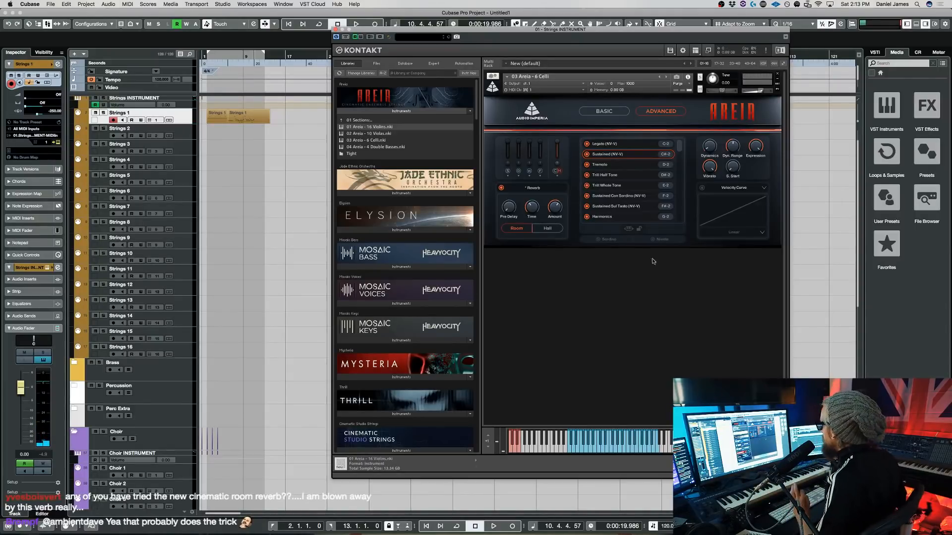
Select the celli's Legato (NV-V) articulation and adjust the sample start control
left_click(597, 146)
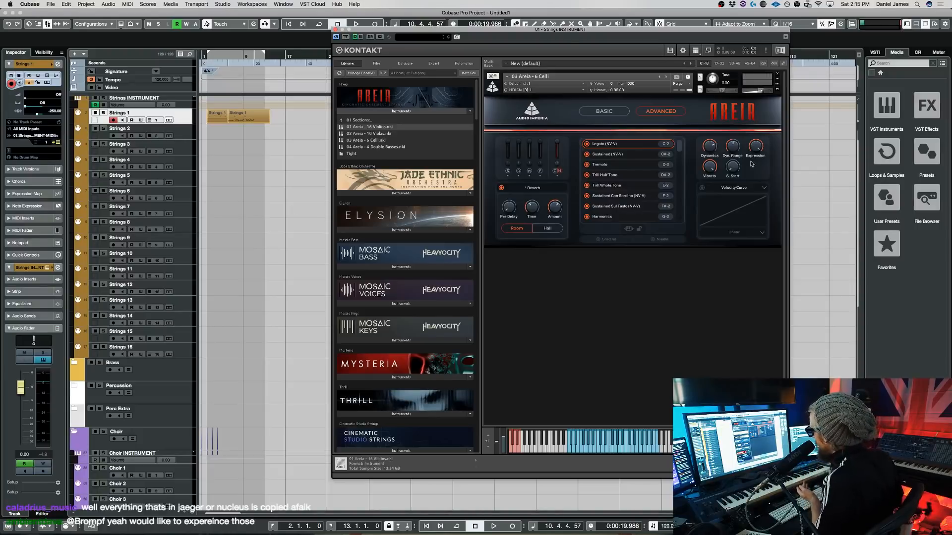
left_click_drag(734, 168, 741, 179)
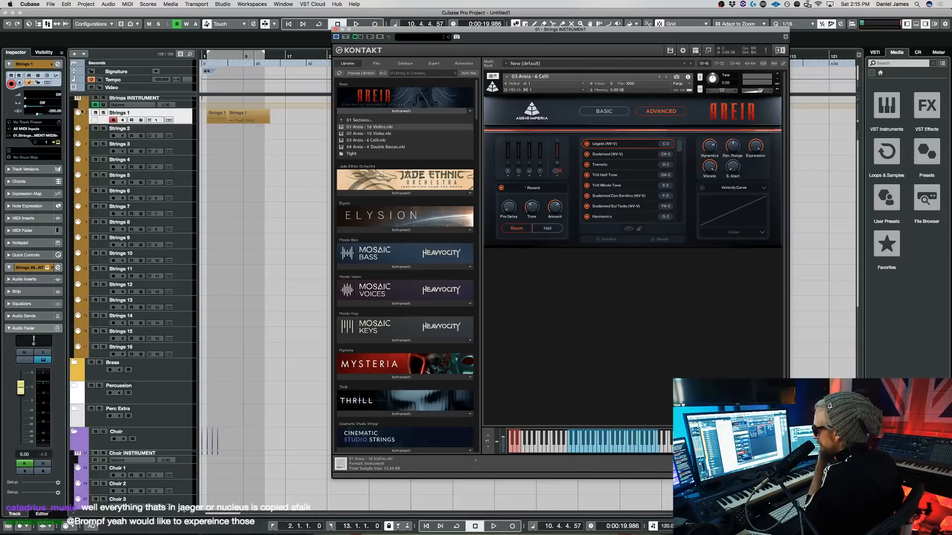
Play the first Strings 1 clip with the celli legato, set the tempo to 60 BPM and play it again
left_click(211, 122)
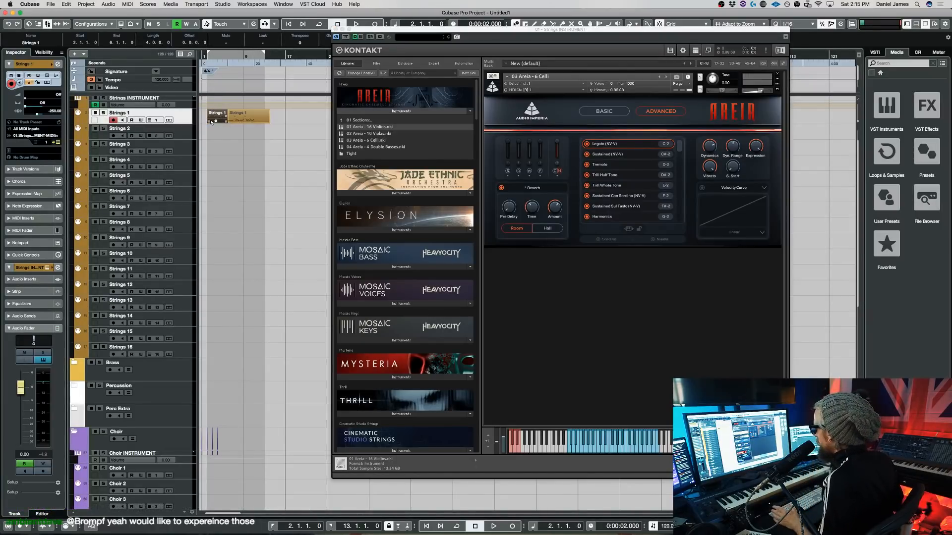
double_click(211, 122)
key("space")
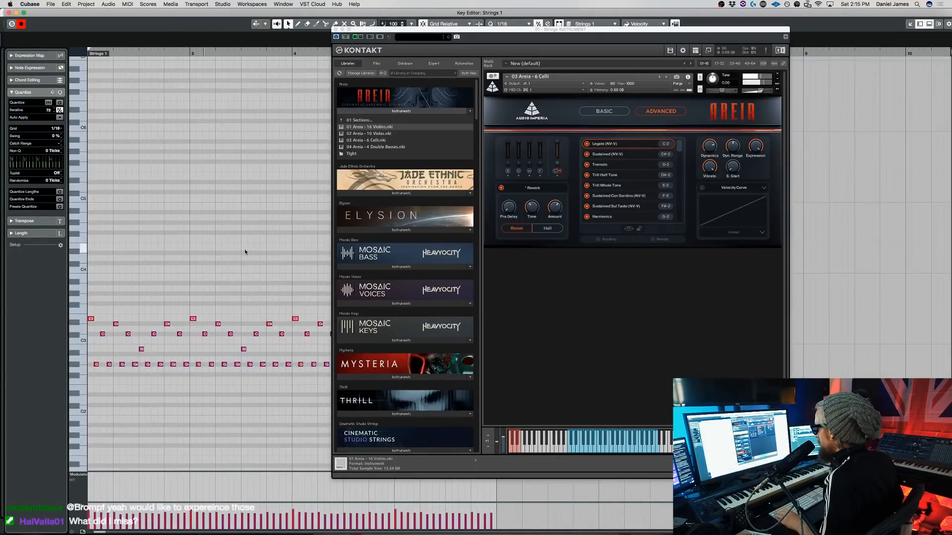
key("space")
key("Return")
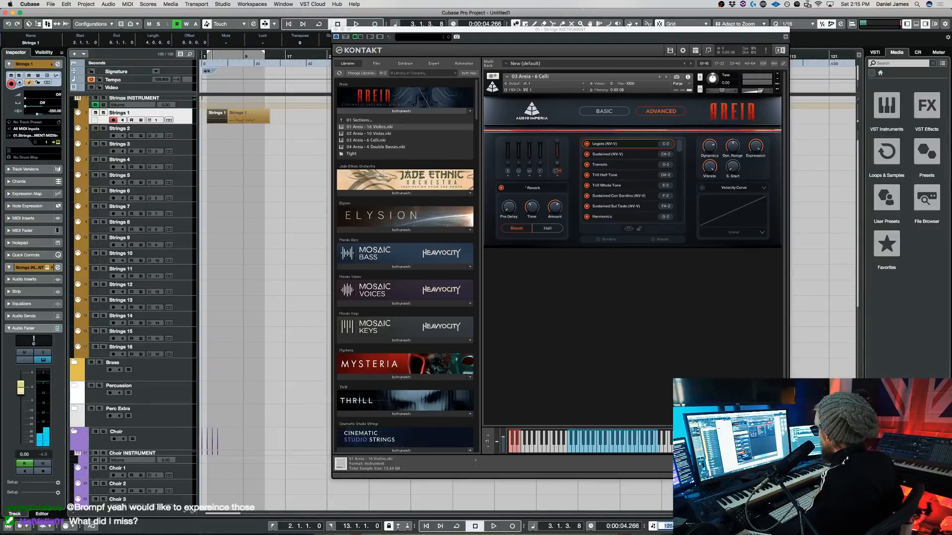
key("space")
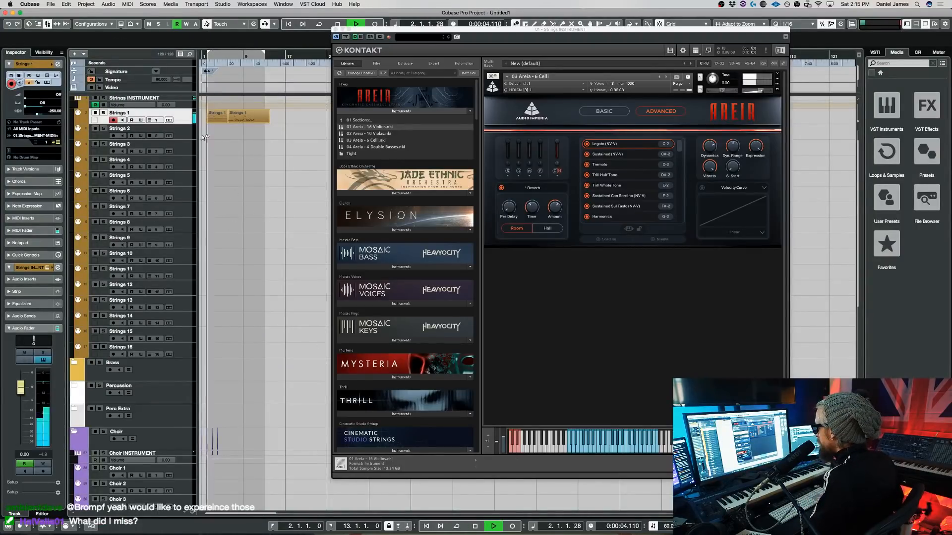
Lengthen all notes of the first Strings 1 clip slightly so that consecutive notes overlap
double_click(219, 118)
key("super+a")
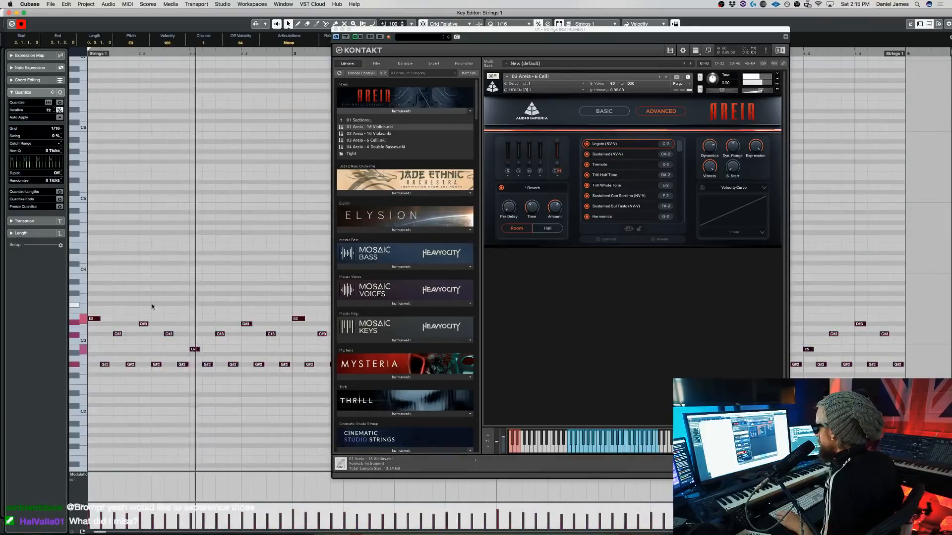
left_click_drag(148, 324, 152, 325)
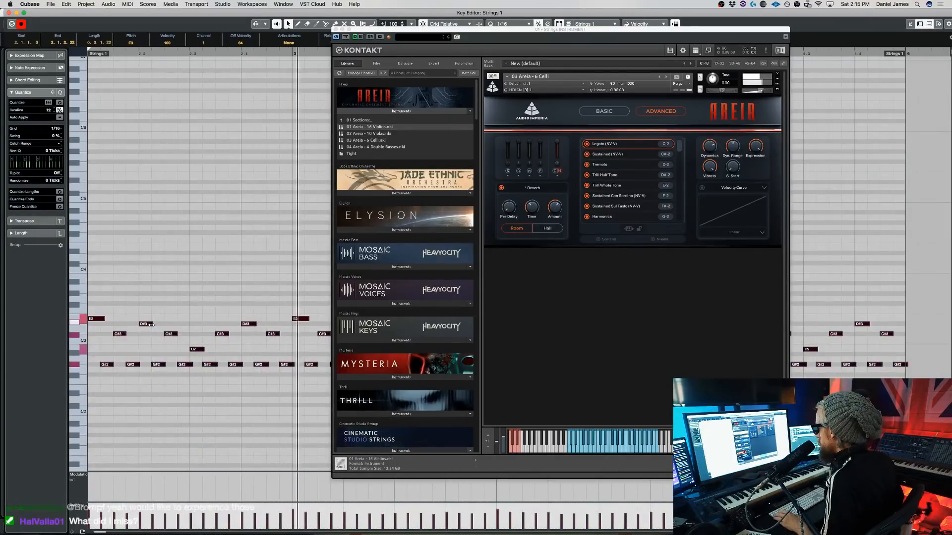
left_click_drag(523, 32, 213, 49)
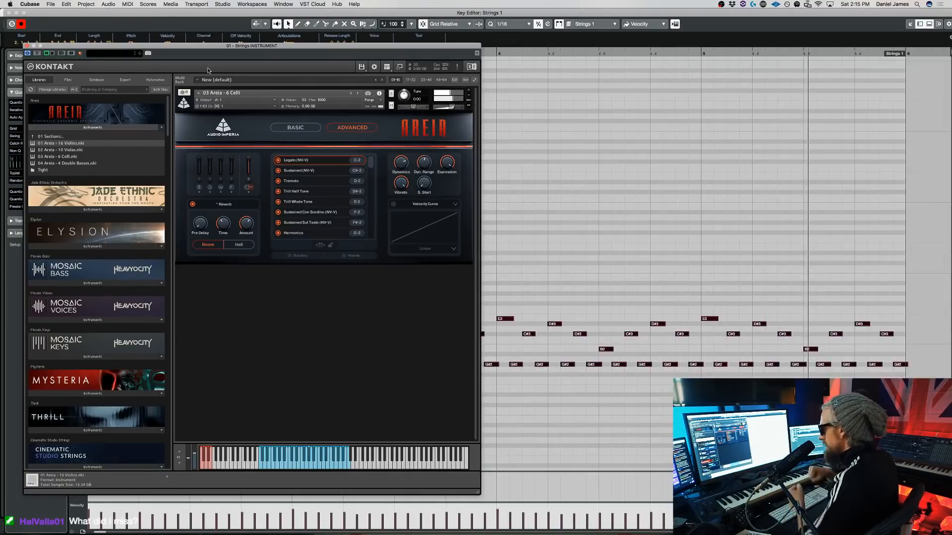
left_click_drag(277, 49, 552, 40)
Open the second Strings 1 clip in the Key Editor and move the Kontakt window clear of its upper notes
left_click(263, 207)
key("Return")
left_click(243, 122)
key("Return")
left_click_drag(425, 36, 226, 340)
Try lengthening all notes of the second Strings 1 clip, undo it, and move the Kontakt window back into view
key("super+a")
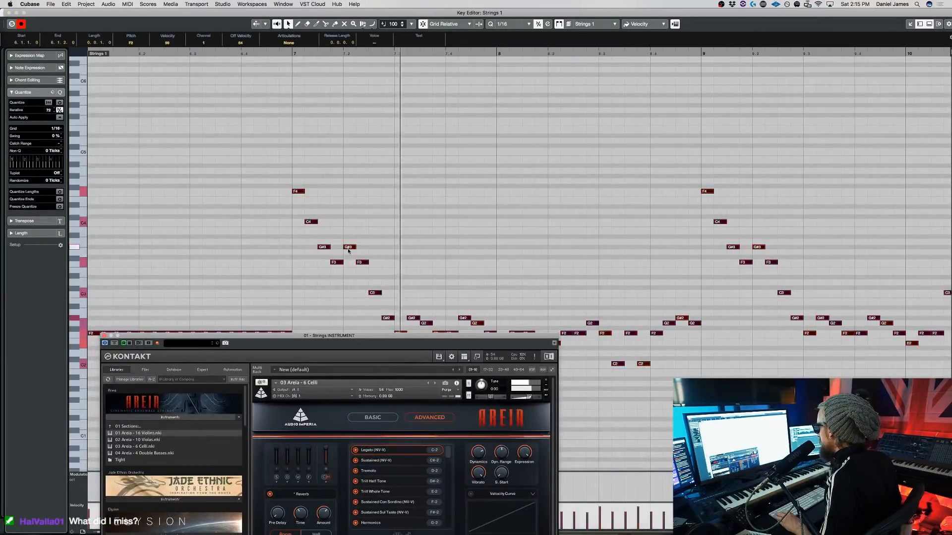
left_click_drag(352, 248, 384, 261)
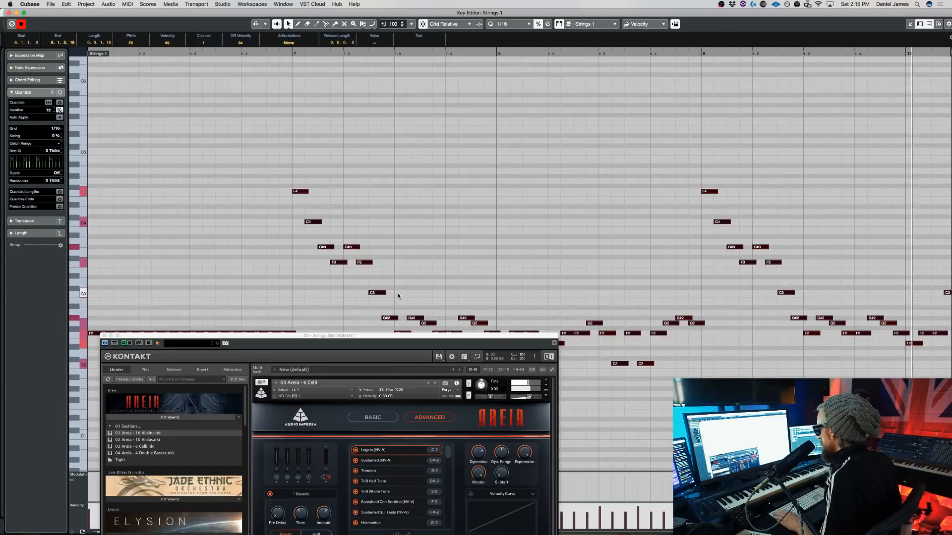
key("super+z")
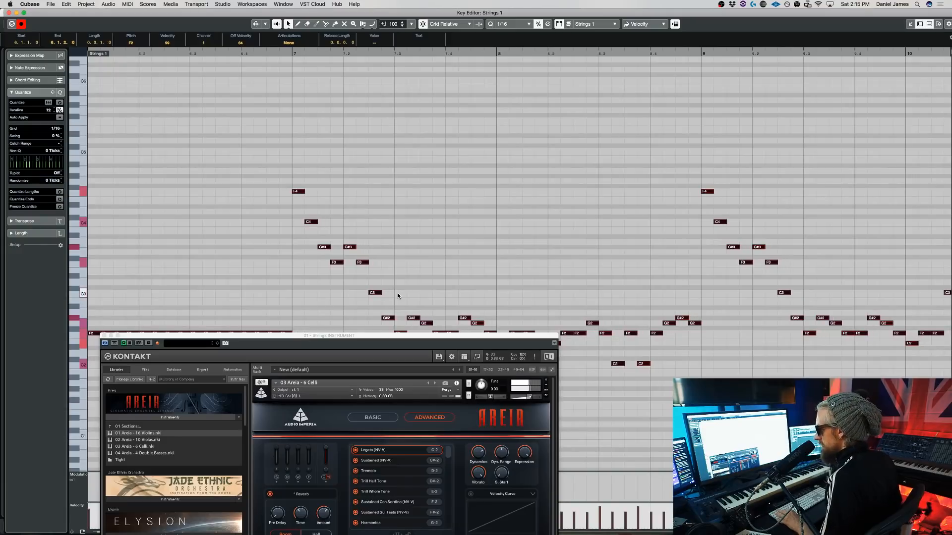
left_click_drag(388, 344, 524, 99)
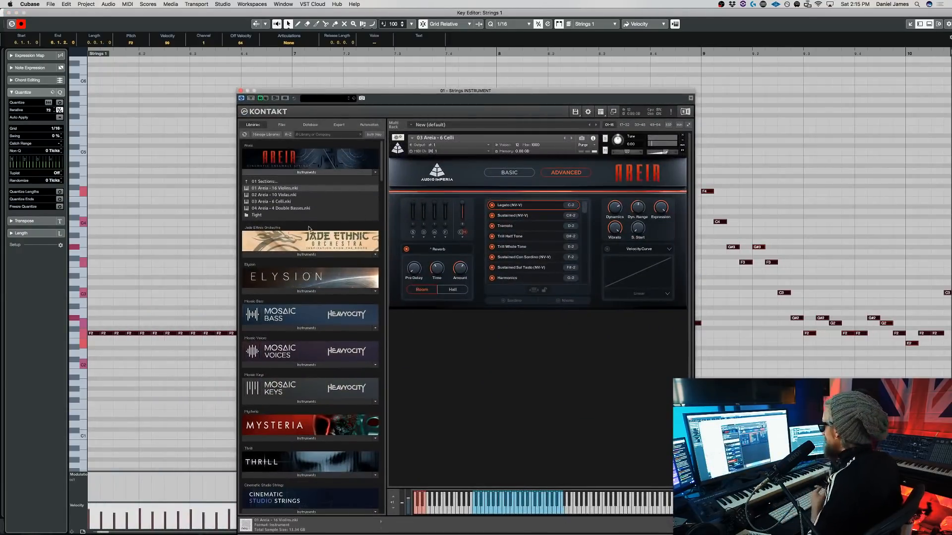
Close the Key Editor and move the Kontakt window up to uncover the project's transport bar
left_click(201, 204)
key("Escape")
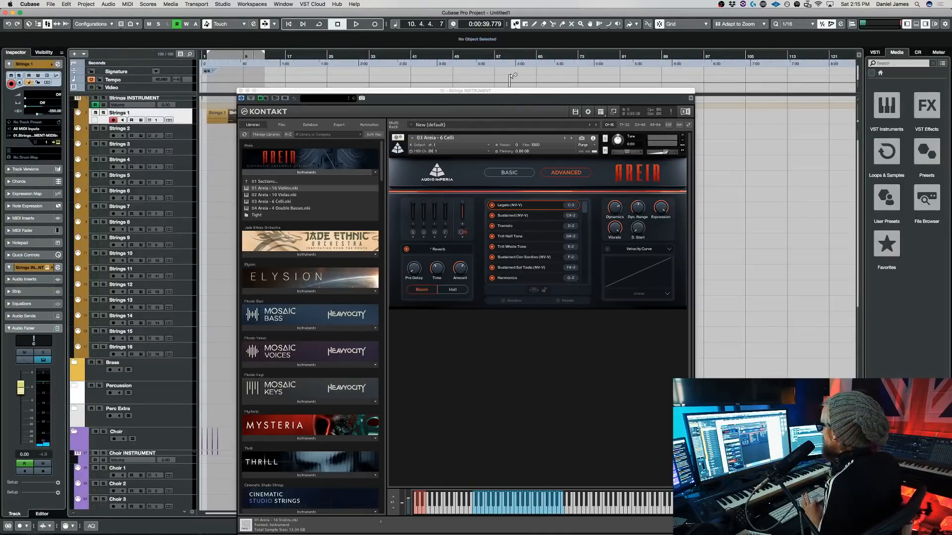
left_click_drag(511, 97, 508, 47)
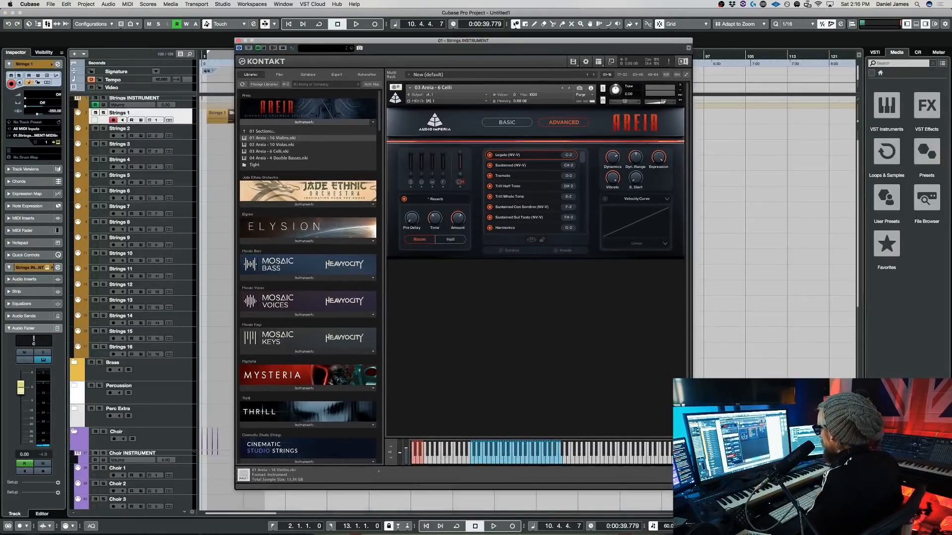
Set the project tempo to 120 BPM
double_click(667, 526)
type("120")
key("Return")
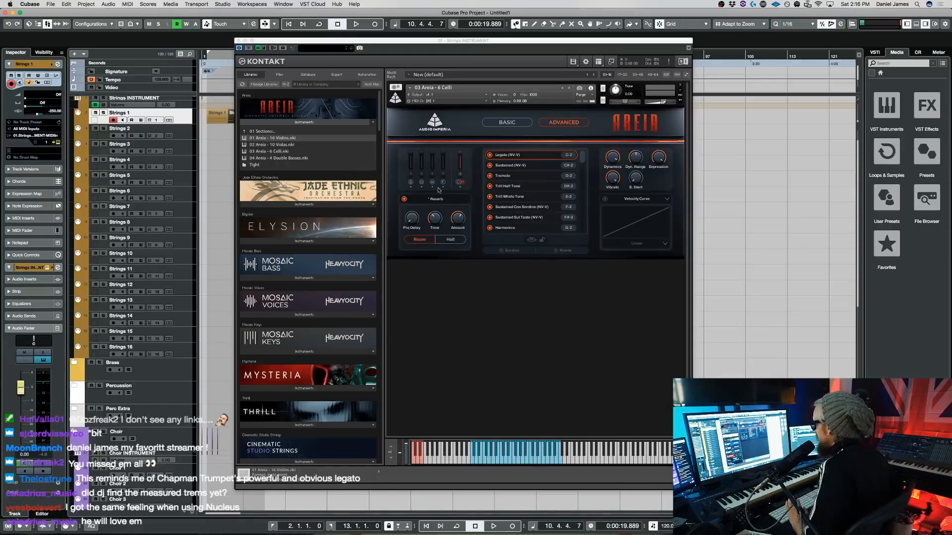
Audition the celli's Sustained (NV-V) and Tremolo articulations, switching back and forth between the two
left_click(508, 169)
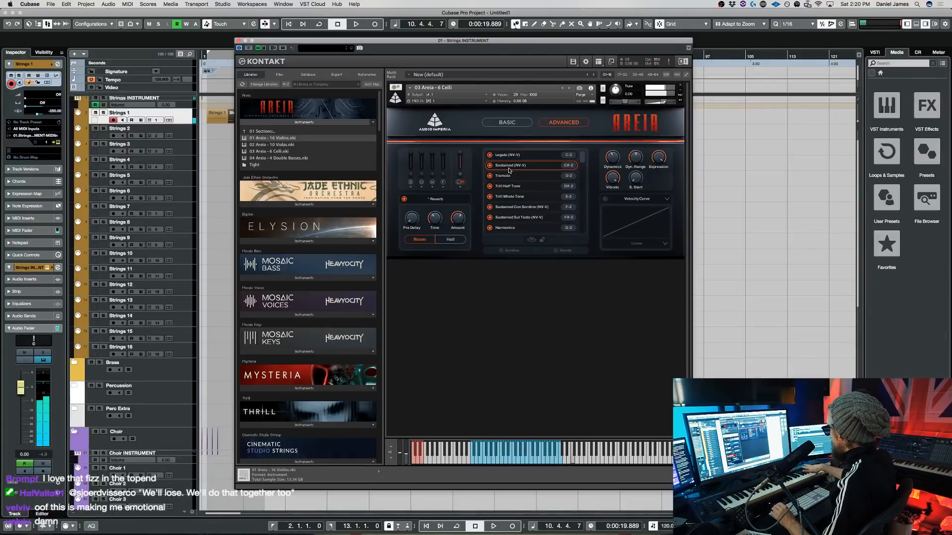
left_click(525, 177)
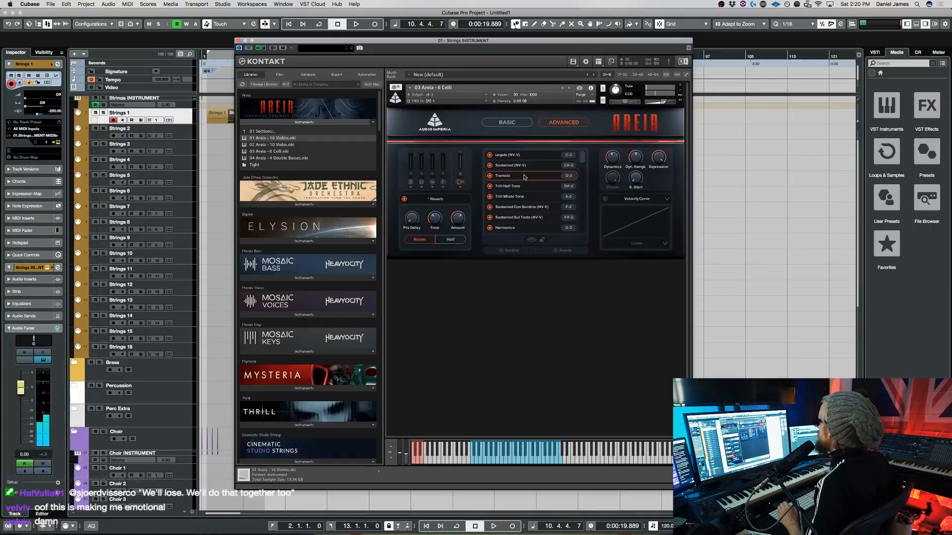
left_click(520, 167)
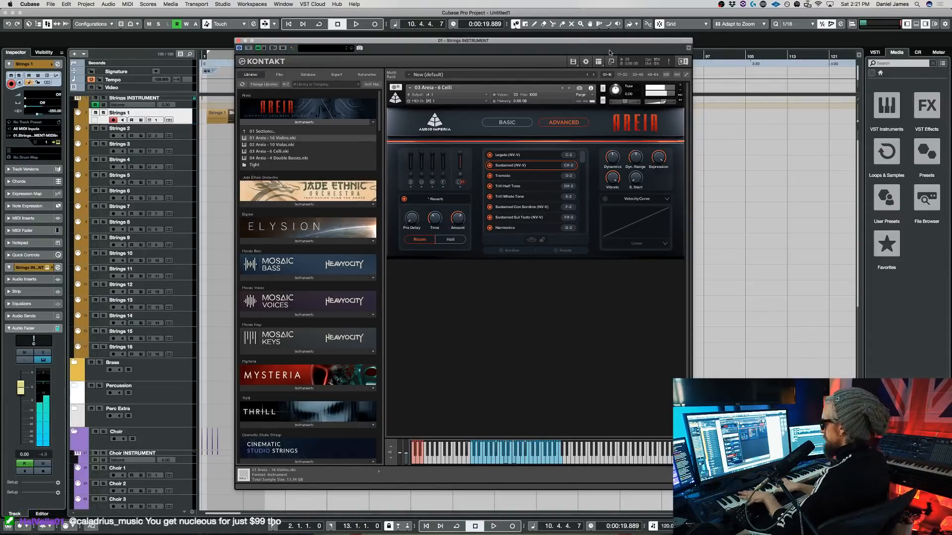
left_click(520, 177)
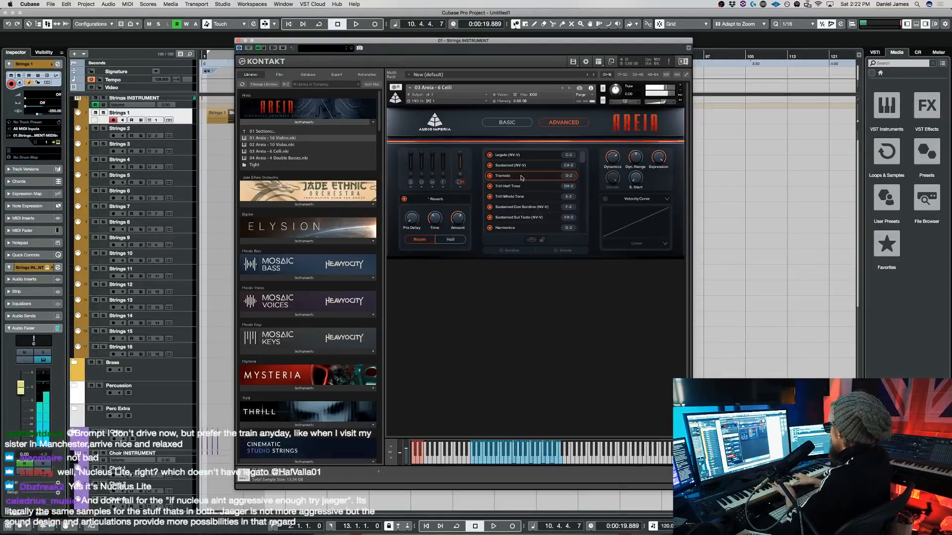
Audition the celli's Trill Half Tone, Trill Whole Tone and Sustained Con Sordino (NV-V) articulations one after another
left_click(521, 186)
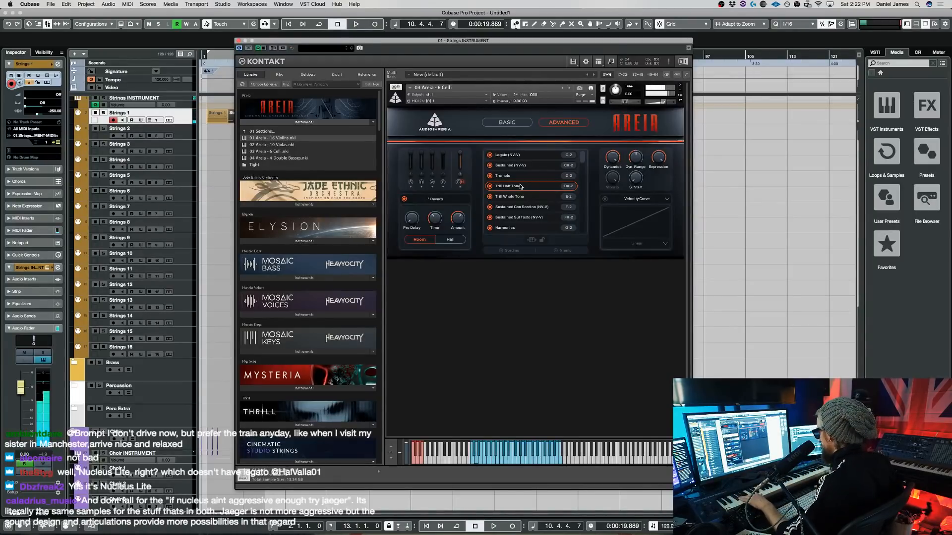
left_click(529, 196)
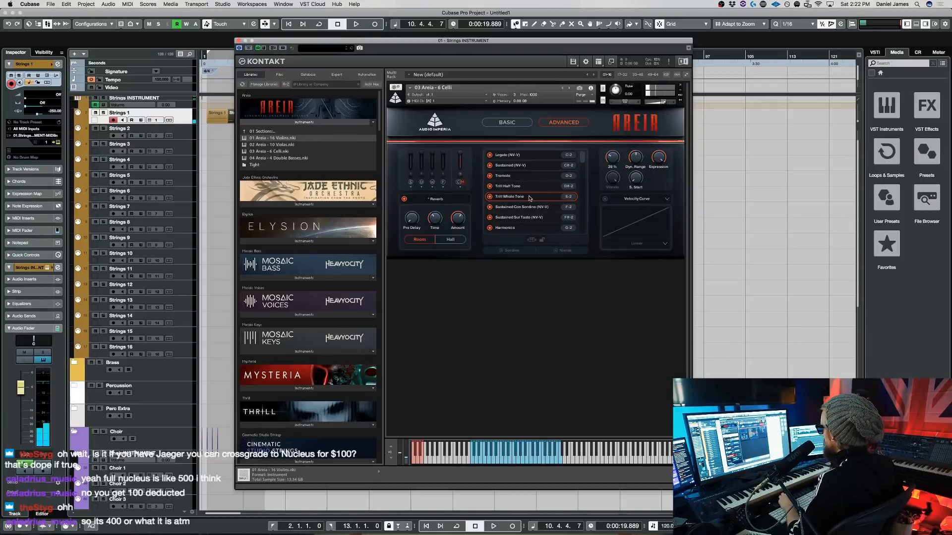
left_click(531, 206)
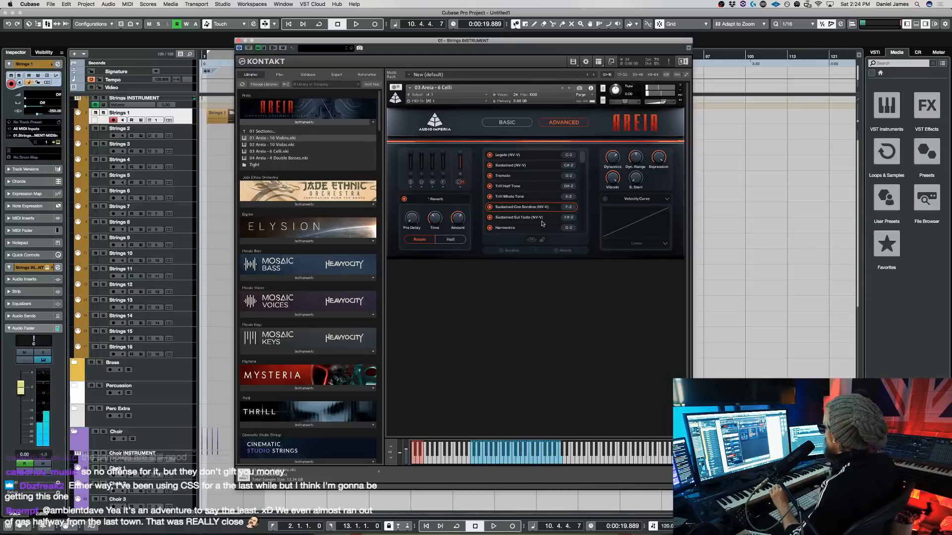
Switch the Areia celli to Sustained Sul Tasto (NV-V) and compare it with the Extra 1 track's sound, ending on the Strings 1 track
left_click(541, 222)
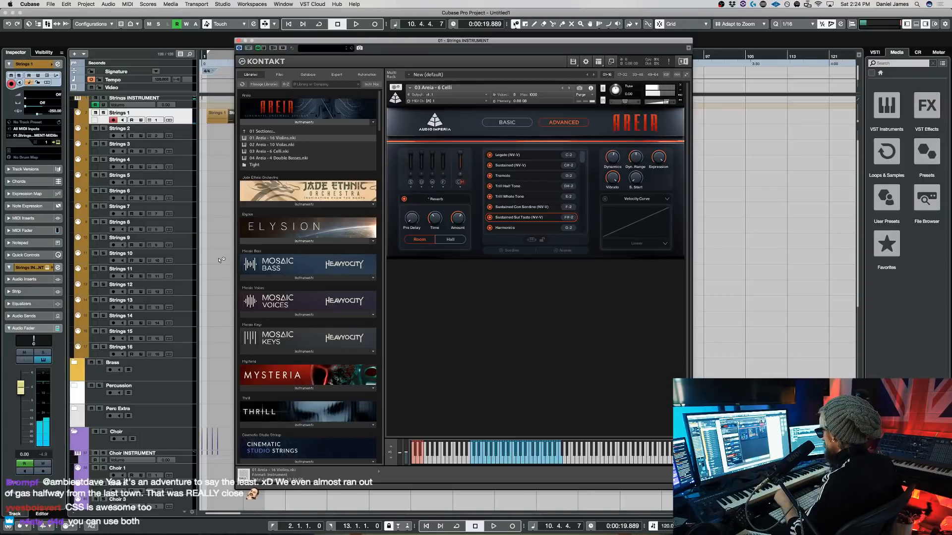
scroll(217, 278, "down", 10)
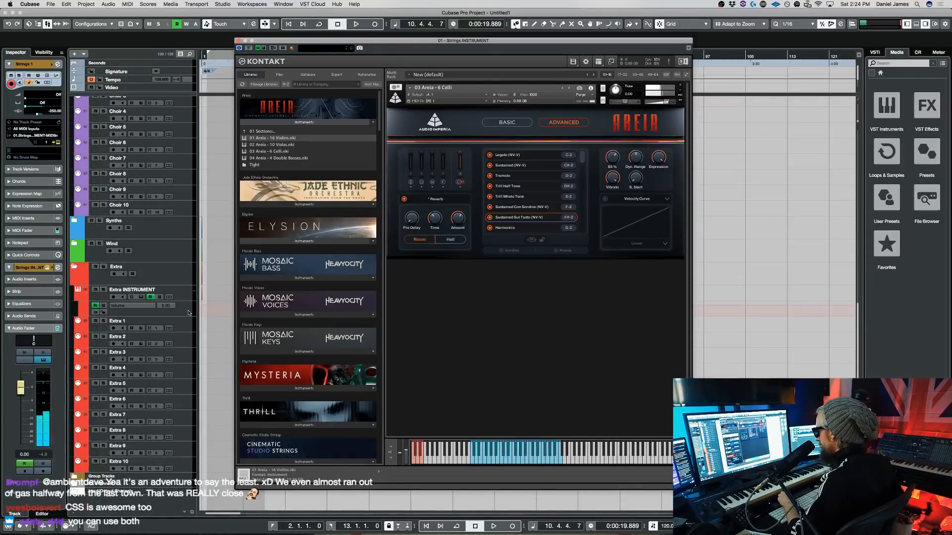
left_click(186, 325)
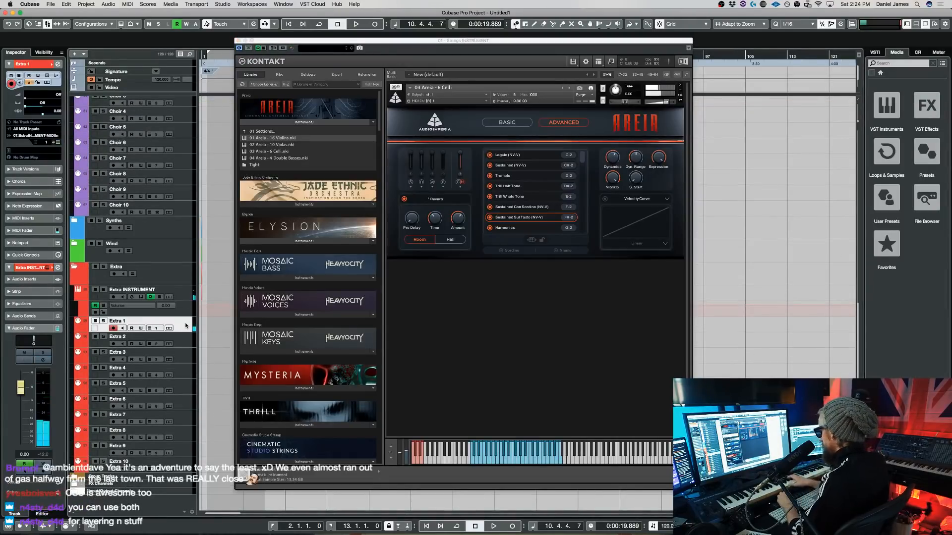
scroll(188, 248, "up", 10)
left_click(189, 142)
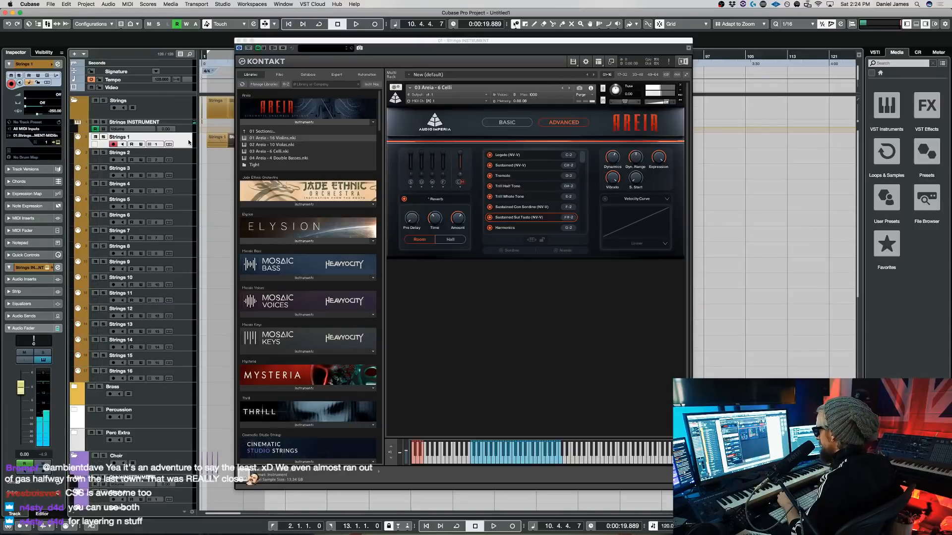
scroll(193, 297, "down", 10)
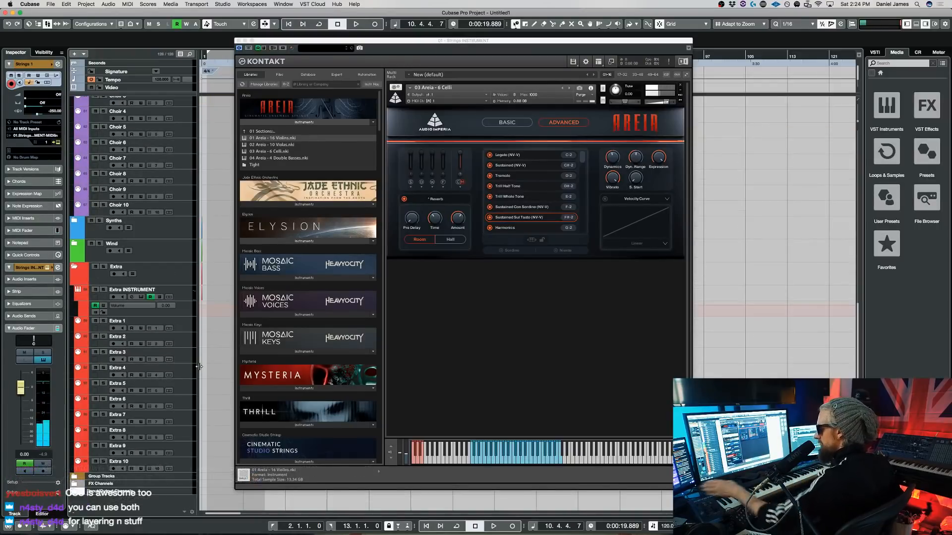
left_click(187, 329)
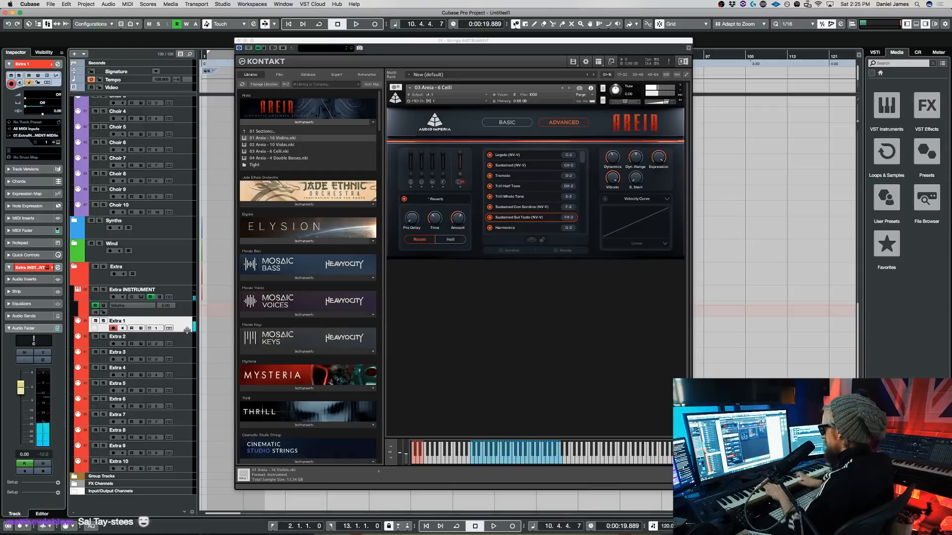
scroll(181, 238, "up", 15)
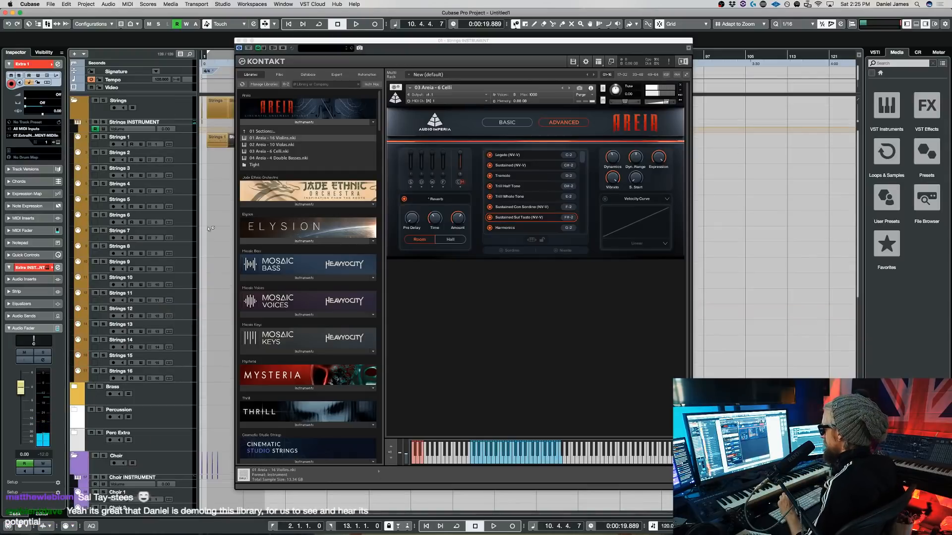
left_click(179, 145)
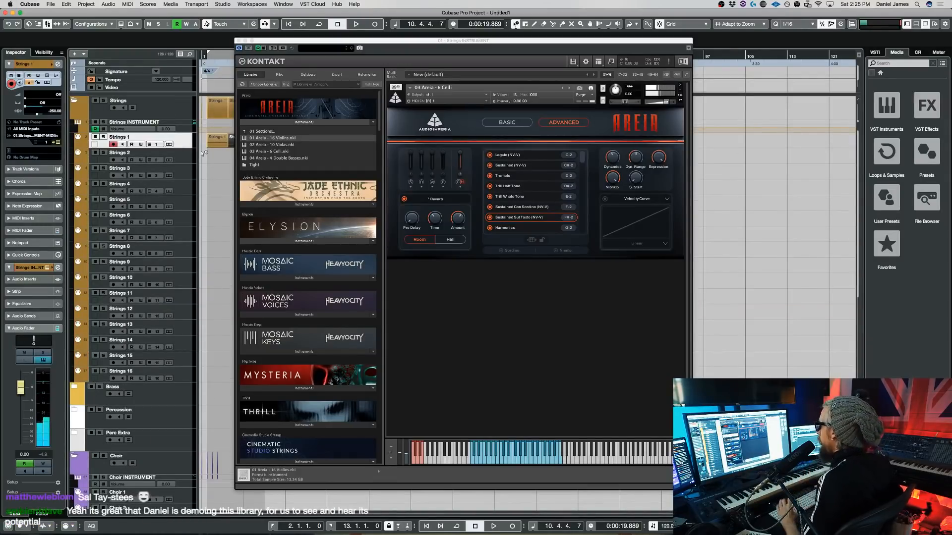
Audition the Harmonics and Pizzicato articulations of the celli, keeping Strings 1 as the active track
left_click(541, 228)
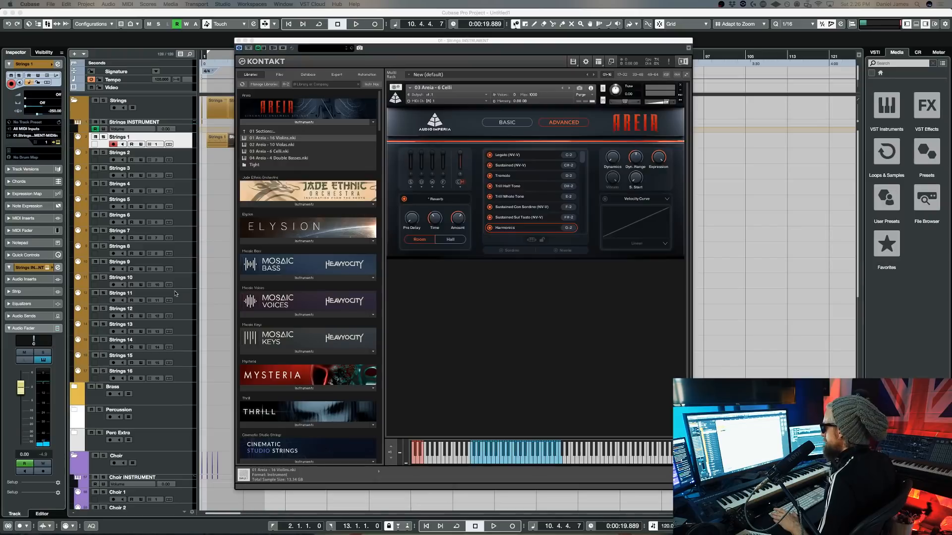
left_click(149, 294)
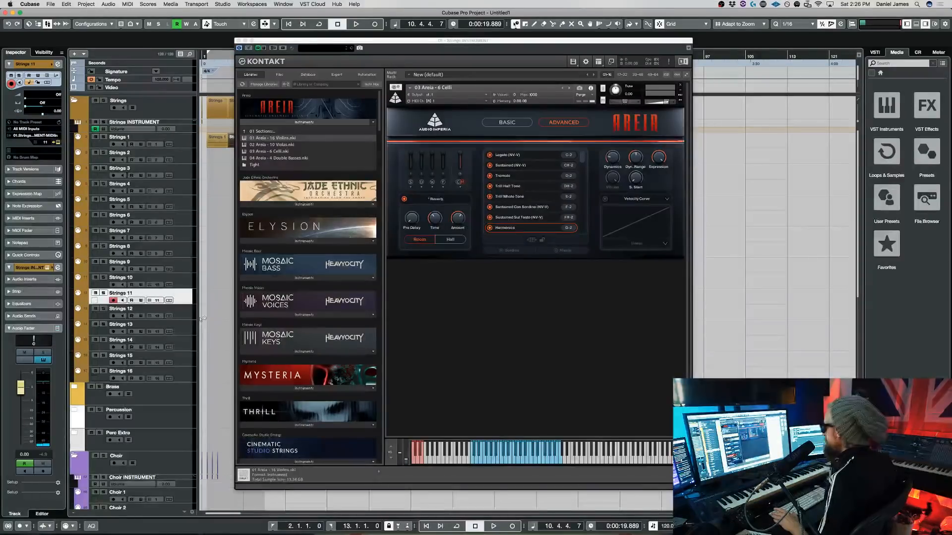
left_click(159, 138)
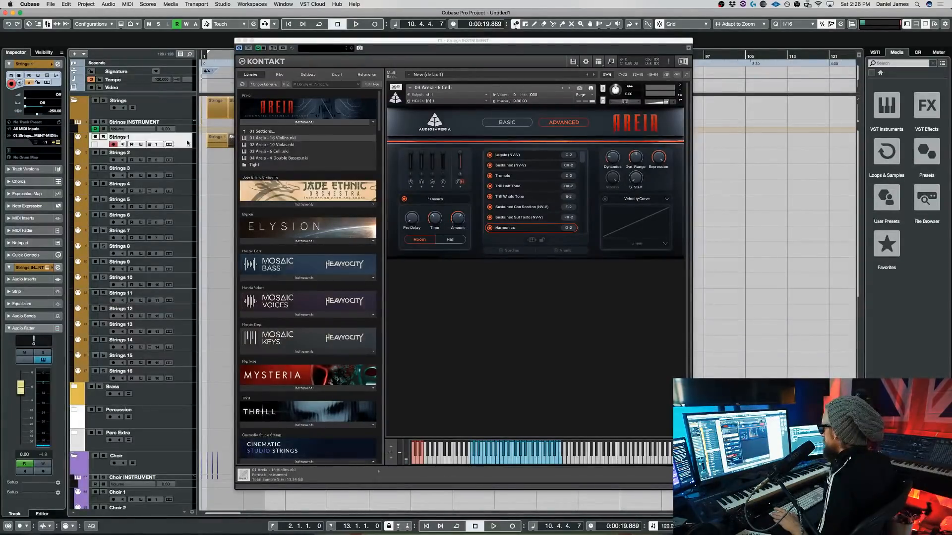
left_click_drag(580, 159, 581, 200)
left_click(505, 182)
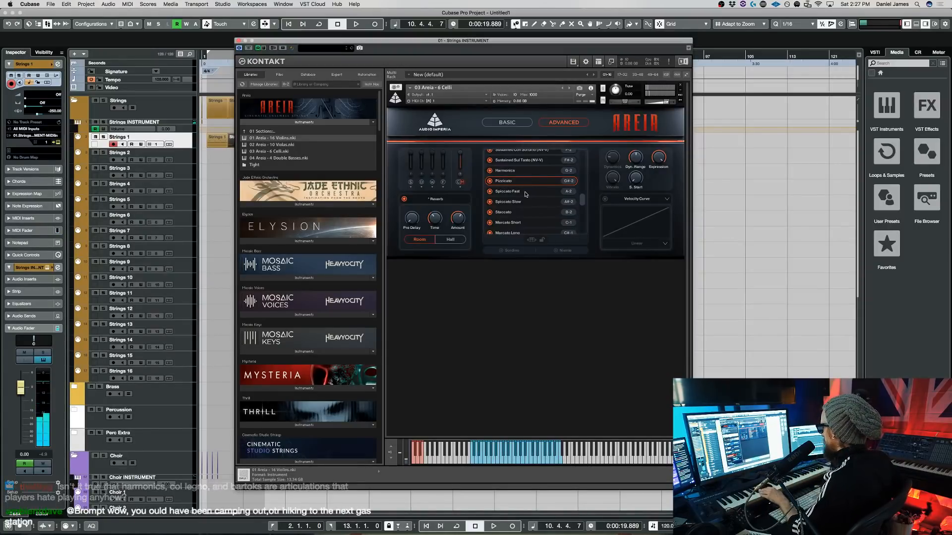
Switch the celli to Spiccato Fast and audition it by playing the Strings 1 track from the start
key("space")
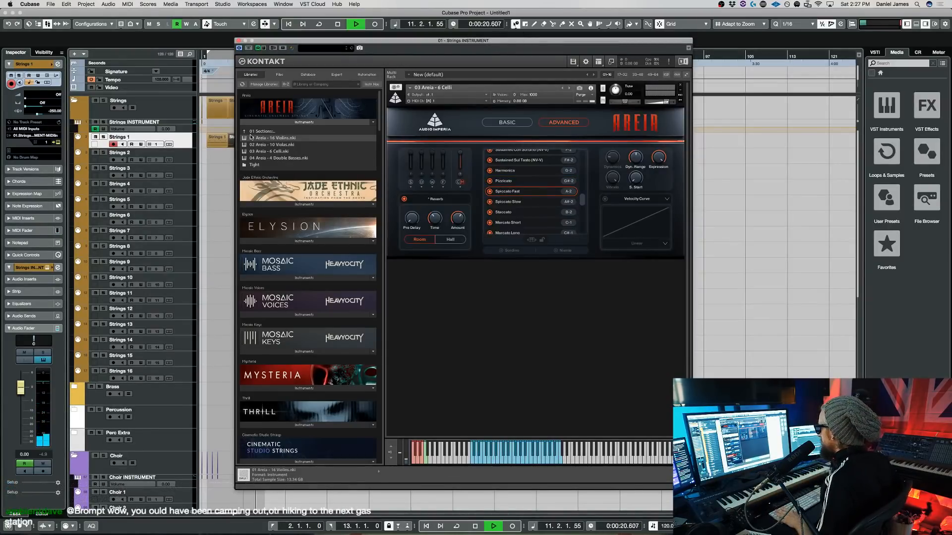
key("space")
left_click(222, 186)
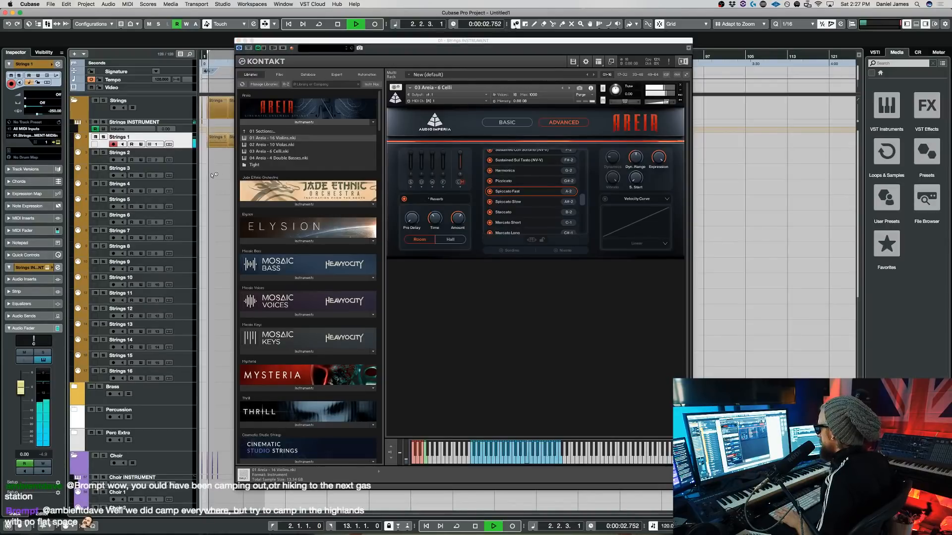
key("space")
View the first Strings 1 part's notes in the Key Editor during playback, with the Kontakt window moved aside
left_click(221, 145)
double_click(220, 145)
key("space")
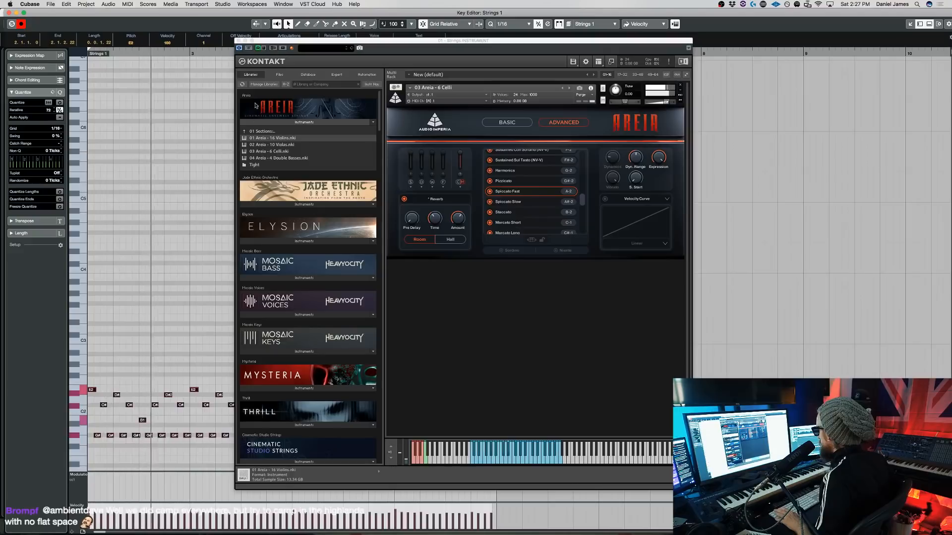
left_click_drag(378, 40, 567, 41)
key("Return")
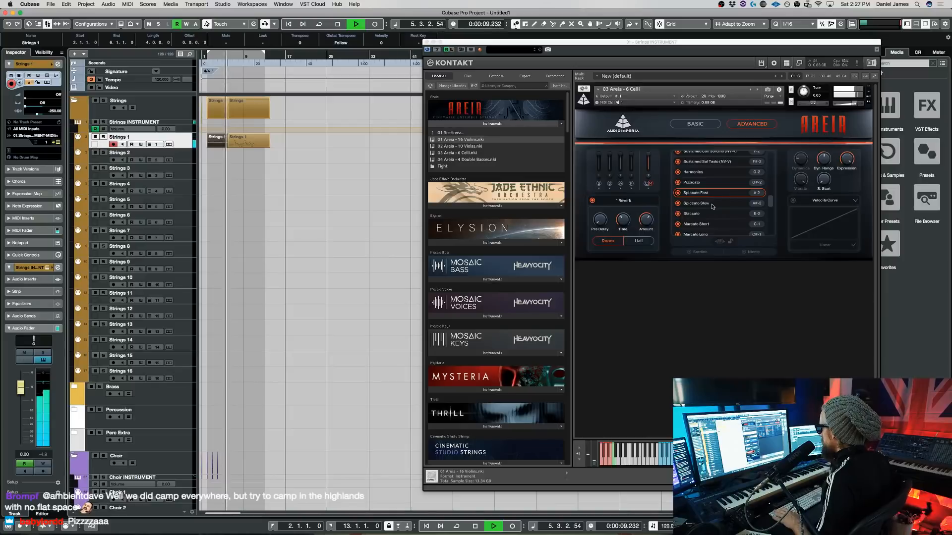
Transpose all notes of the second Strings 1 part down three semitones, so the repeated opening note is D2
double_click(239, 143)
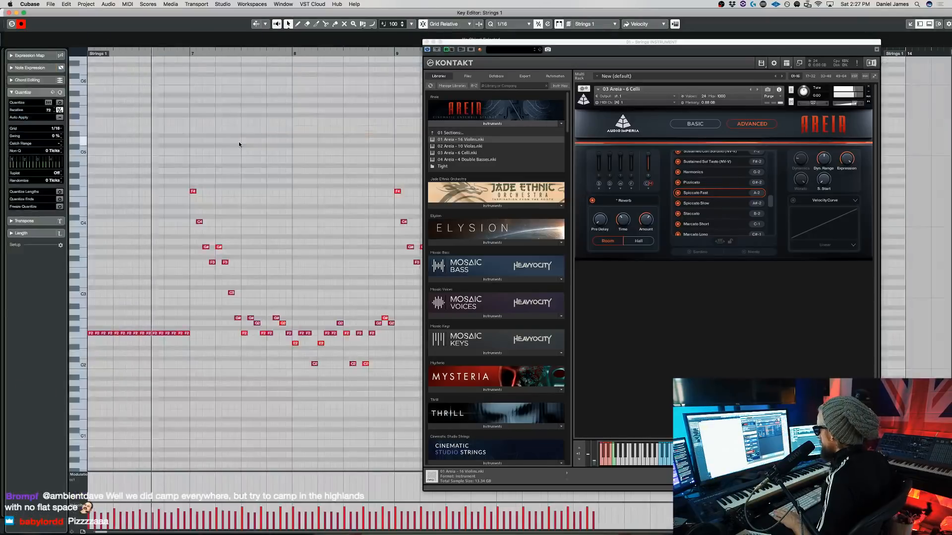
key("space")
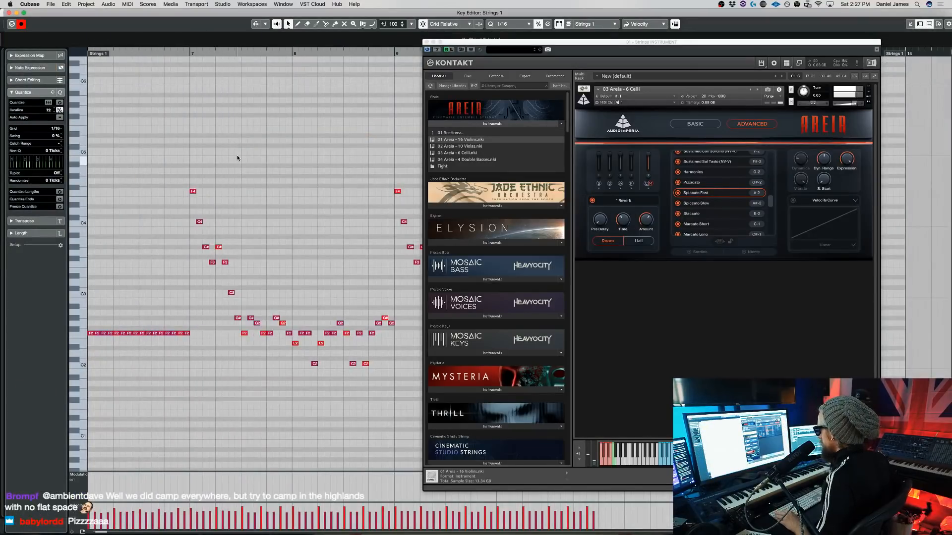
key("super+a")
key("Down")
key("Down")
key("Down")
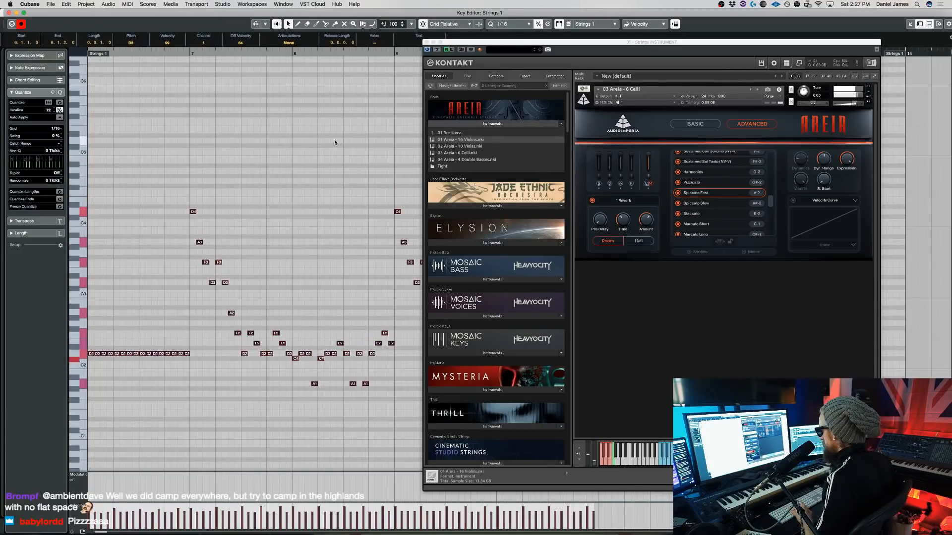
key("Return")
Move the second Strings 1 part back to start at bar 2 and play it, with the Kontakt window repositioned
key("space")
left_click(222, 141)
mouse_move(233, 144)
left_mouse_down()
mouse_move(278, 144)
mouse_move(219, 141)
left_mouse_up()
key("space")
left_click_drag(625, 42, 532, 34)
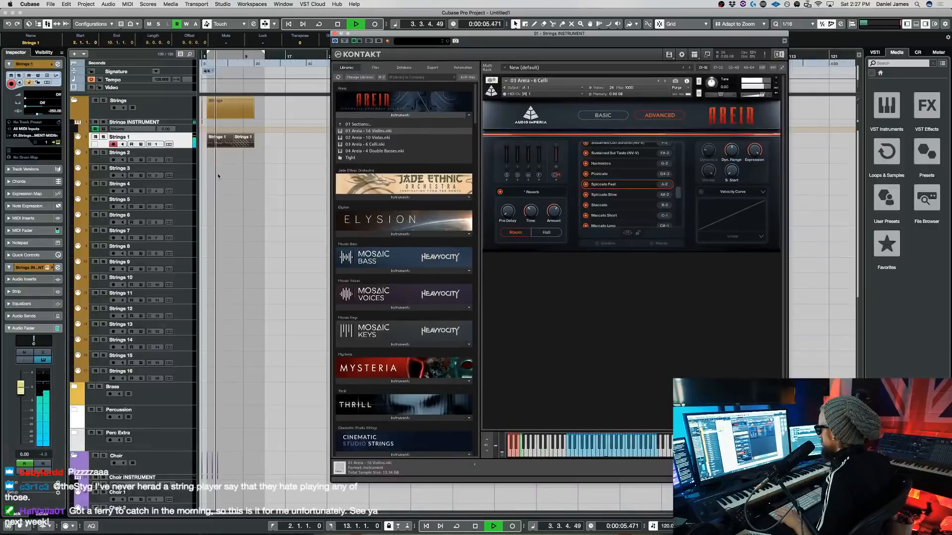
Transpose all notes of the moved Strings 1 part down one octave to D1 and keep the Kontakt window clear of them
double_click(223, 144)
key("super+a")
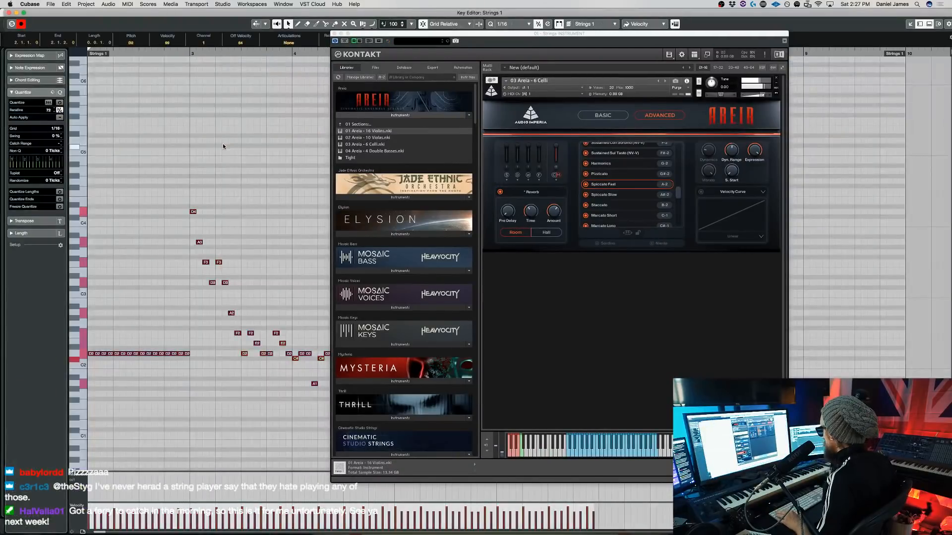
key("shift+Down")
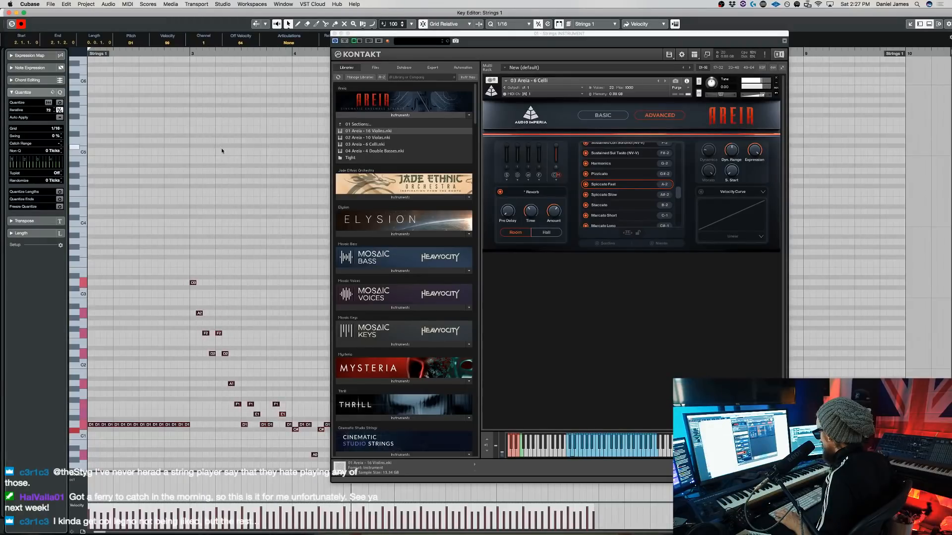
left_click_drag(502, 36, 581, 38)
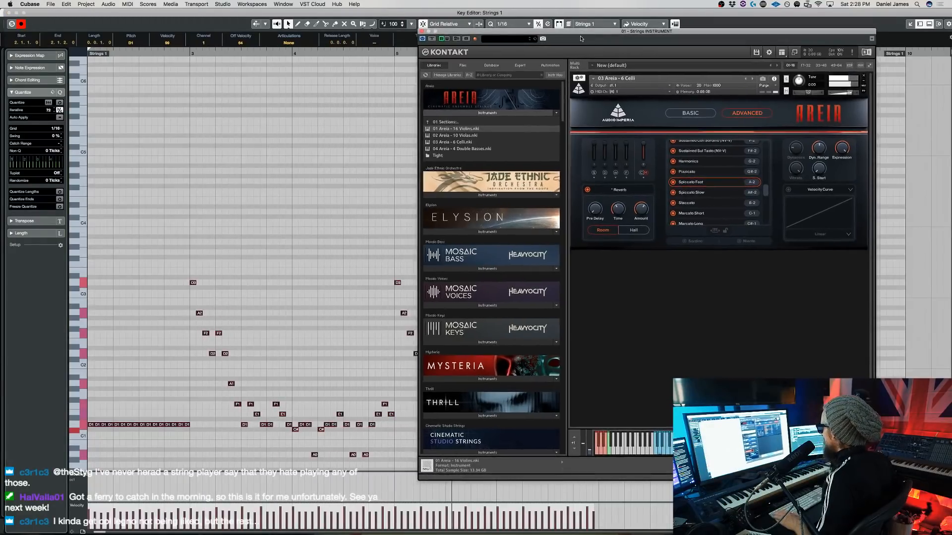
Raise all selected notes five semitones, so the repeated opening note is G1
key("Up")
key("Up")
key("Up")
key("Up")
key("Up")
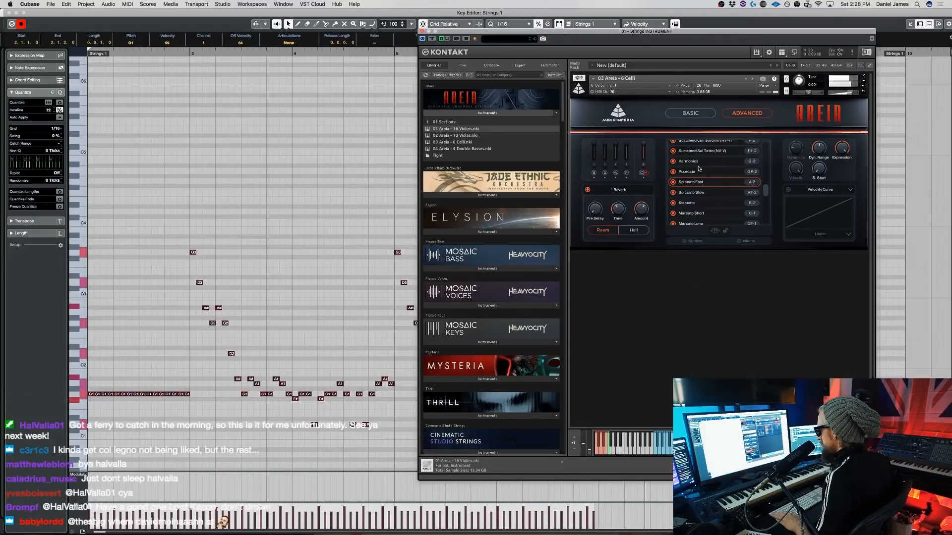
Compare the Spiccato Slow and Spiccato Fast articulations during playback of the part, ending on Spiccato Slow
left_click(712, 195)
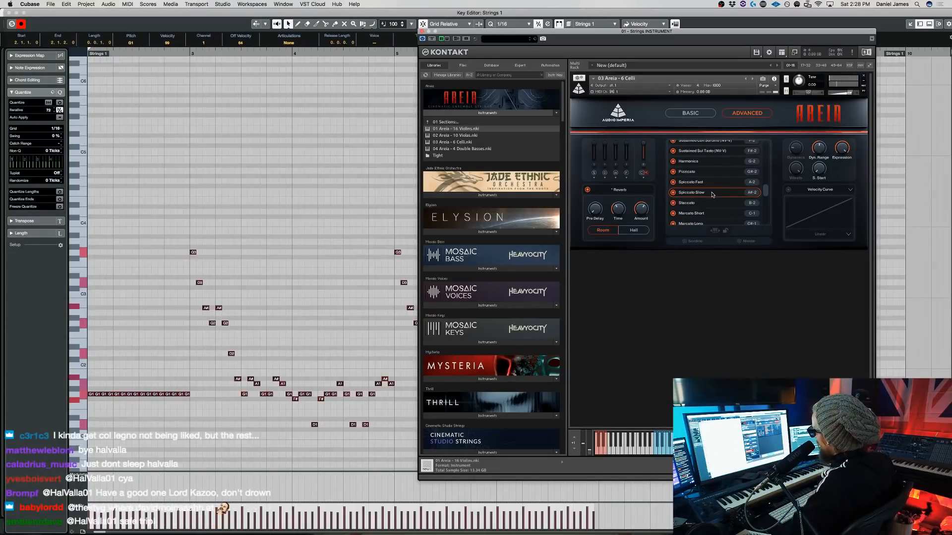
left_click(324, 184)
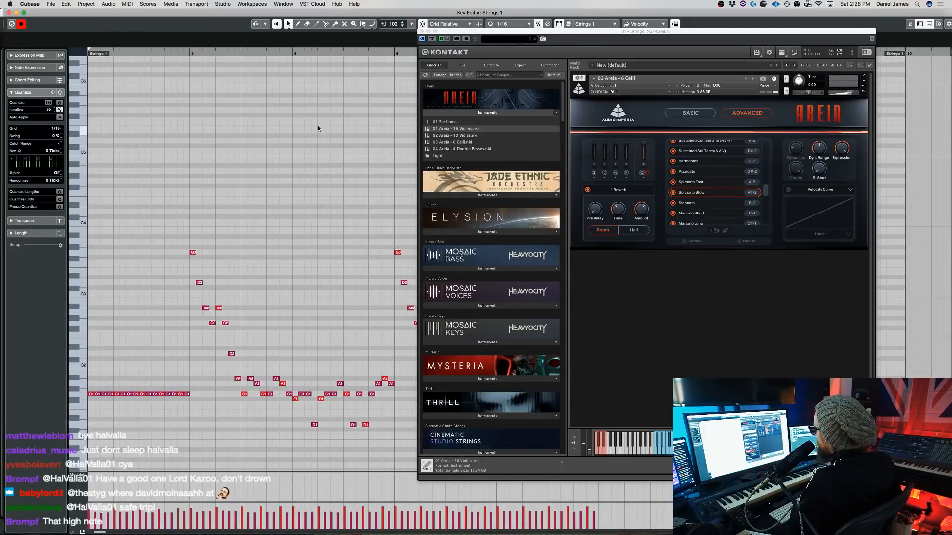
key("space")
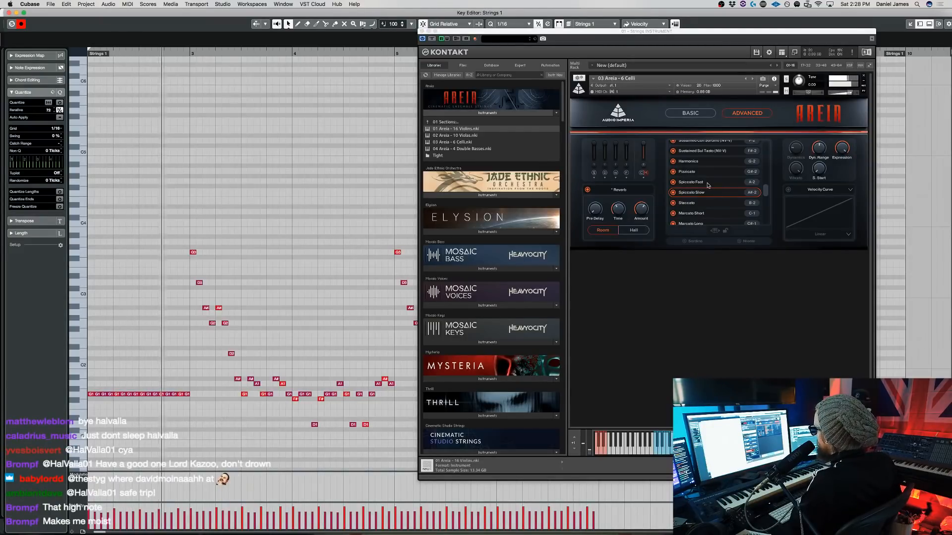
left_click(707, 183)
left_click(708, 192)
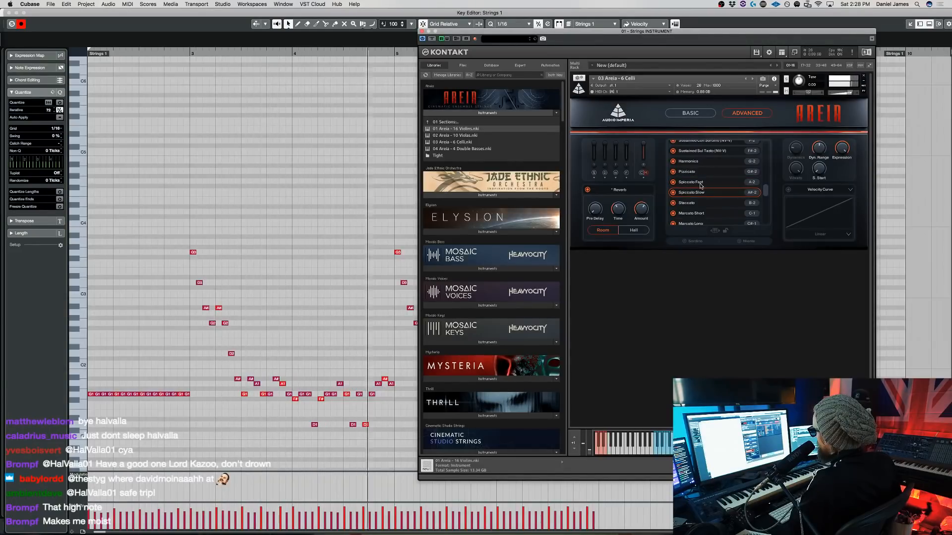
Transpose all notes of the part up to a repeated opening C2, keeping their start at bar 2, and stop playback
left_click(345, 319)
key("super+a")
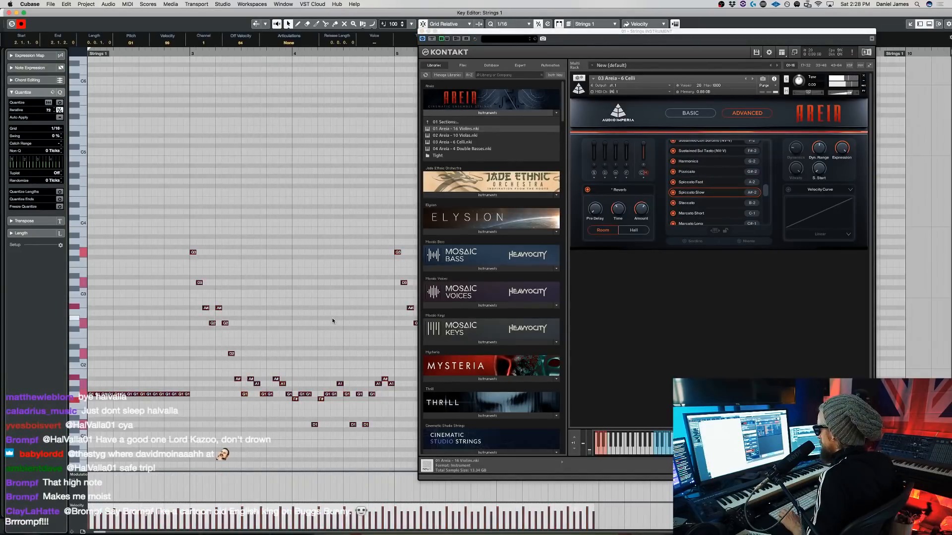
key("Up")
key("Up")
key("Up")
key("Up")
key("Up")
key("Up")
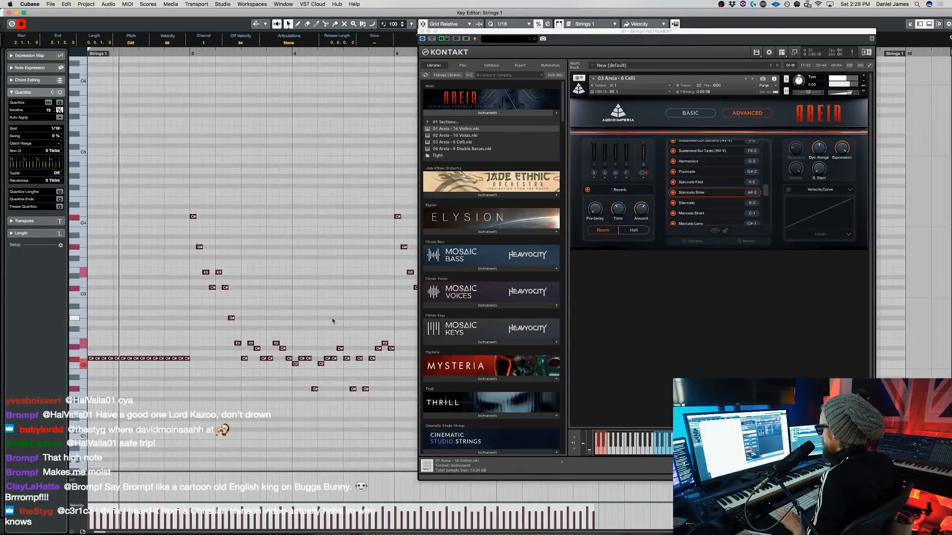
key("Down")
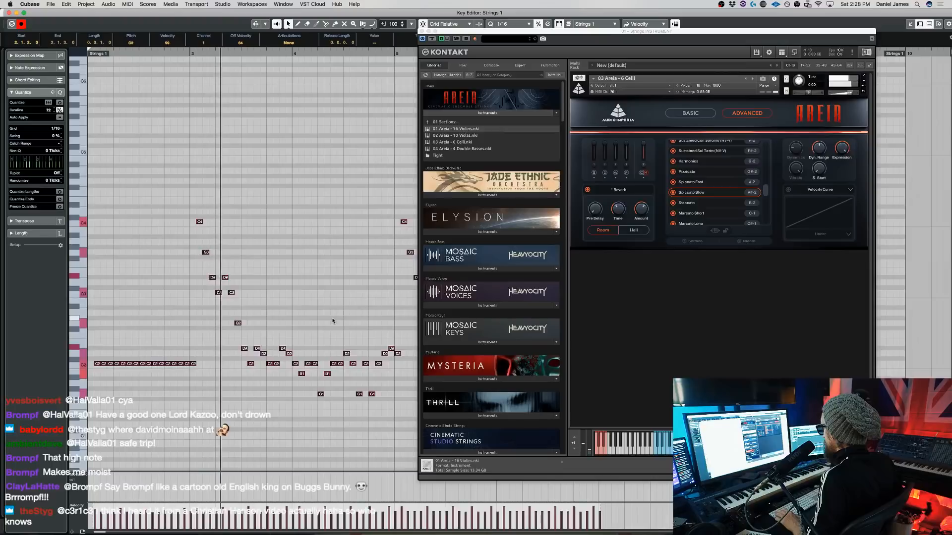
key("ctrl+Left")
key("space")
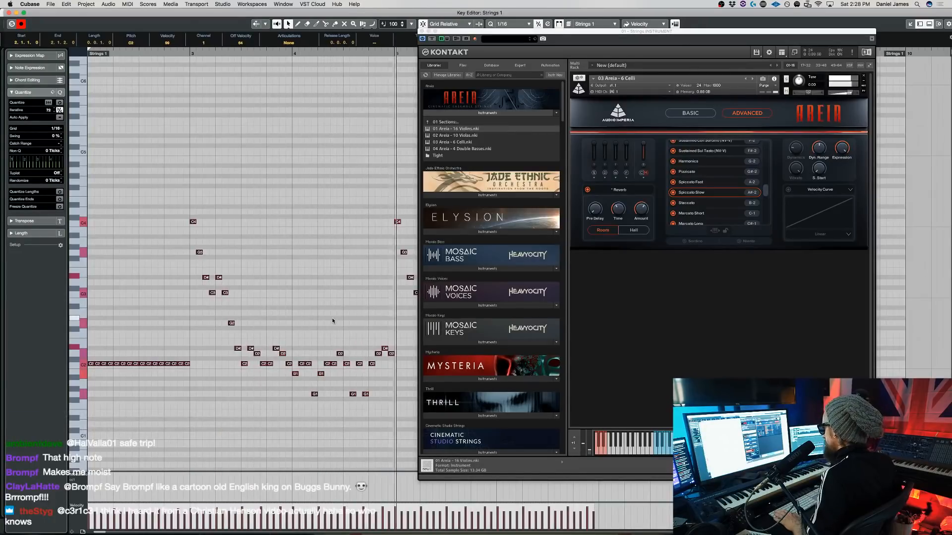
Audition the celli's Staccato, Marcato Short and Marcato Long articulations one after another
left_click(688, 203)
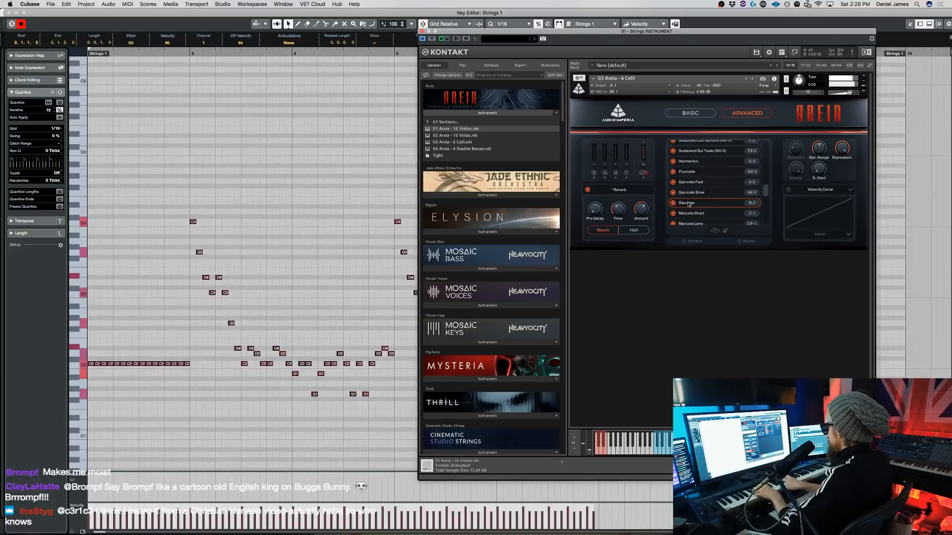
left_click(694, 213)
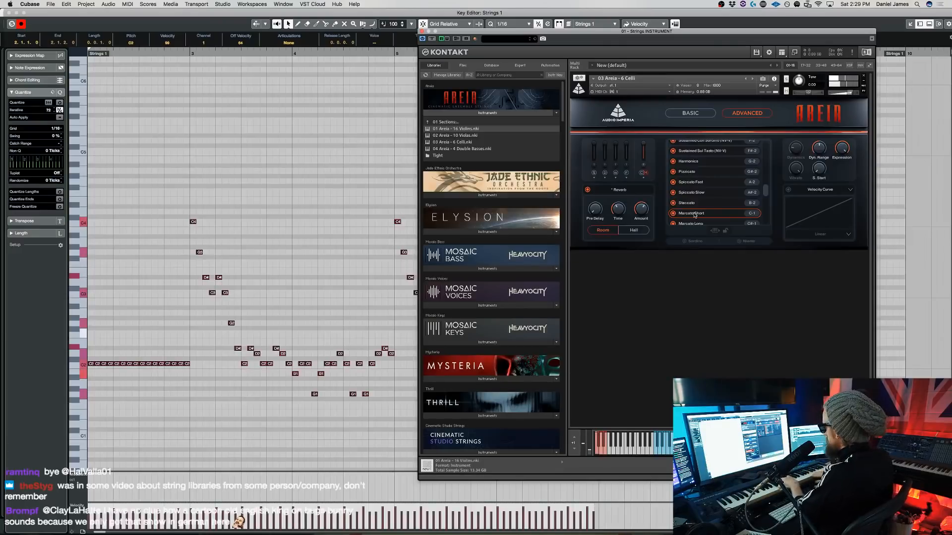
left_click(708, 223)
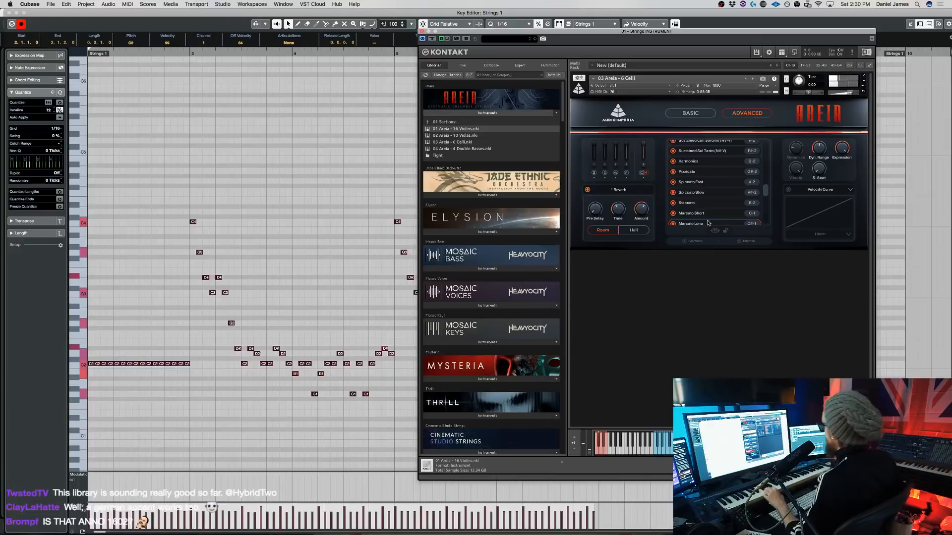
Audition the celli's Portato, Col Legno and Bartok Pizzicato articulations one after another
scroll(765, 195, "down", 3)
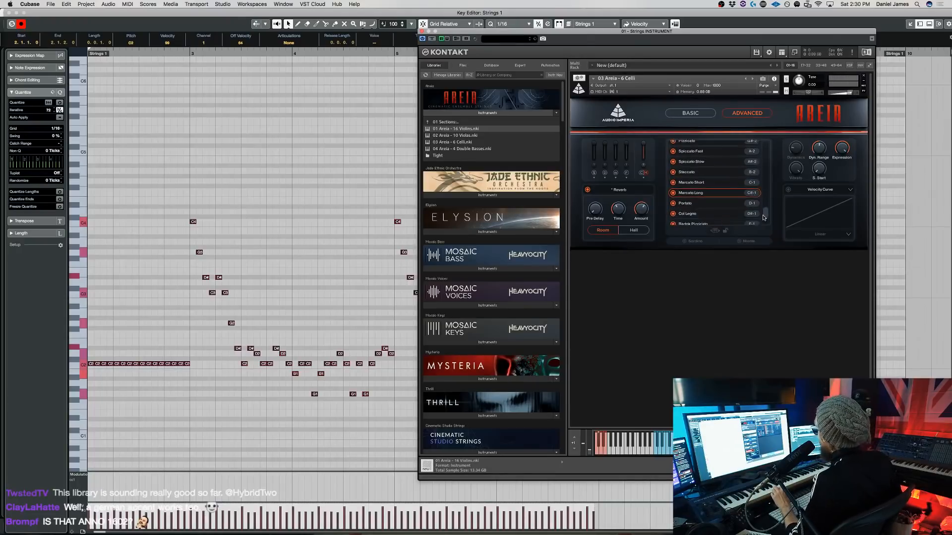
left_click(685, 201)
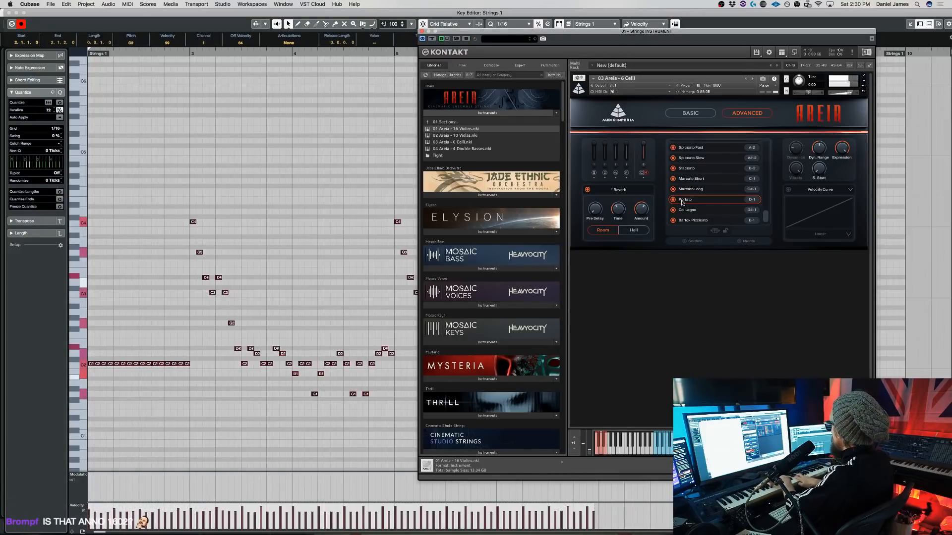
left_click(692, 214)
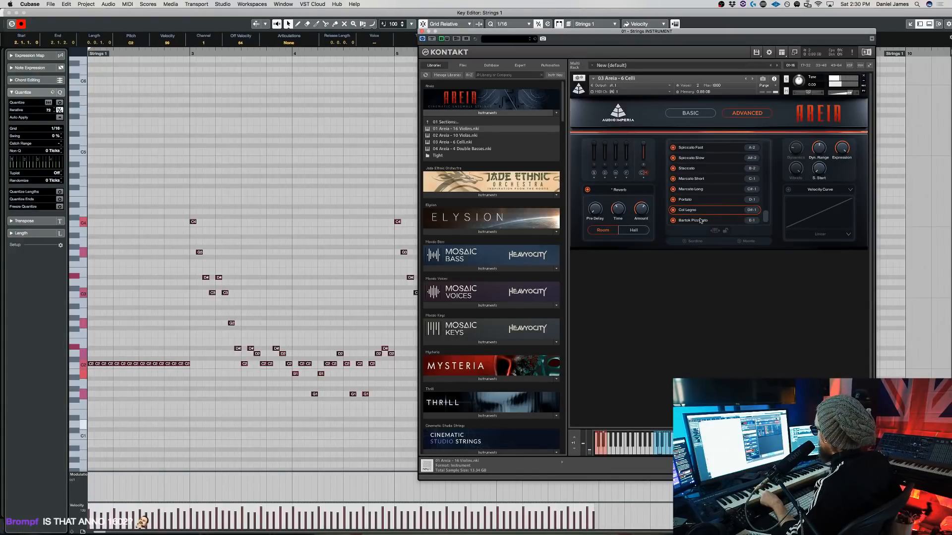
left_click(713, 221)
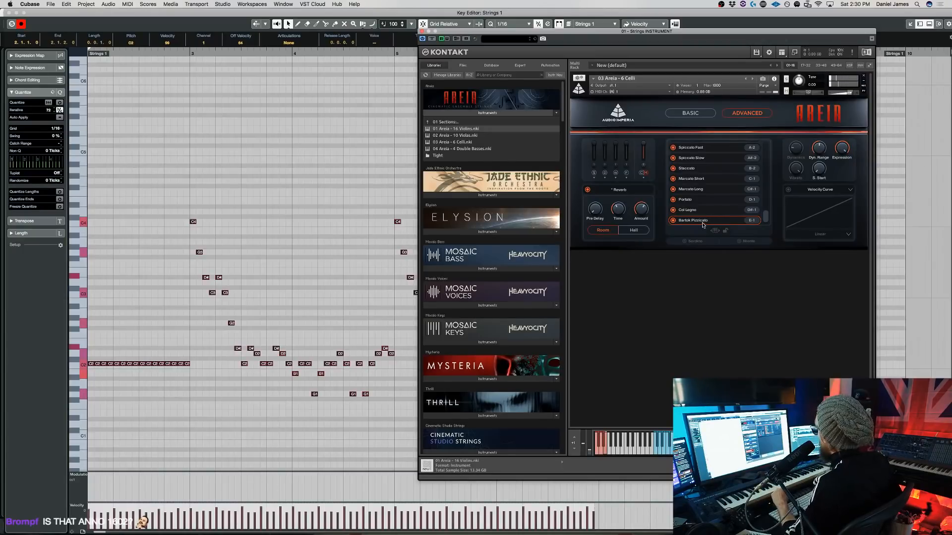
left_click(690, 113)
left_click(742, 115)
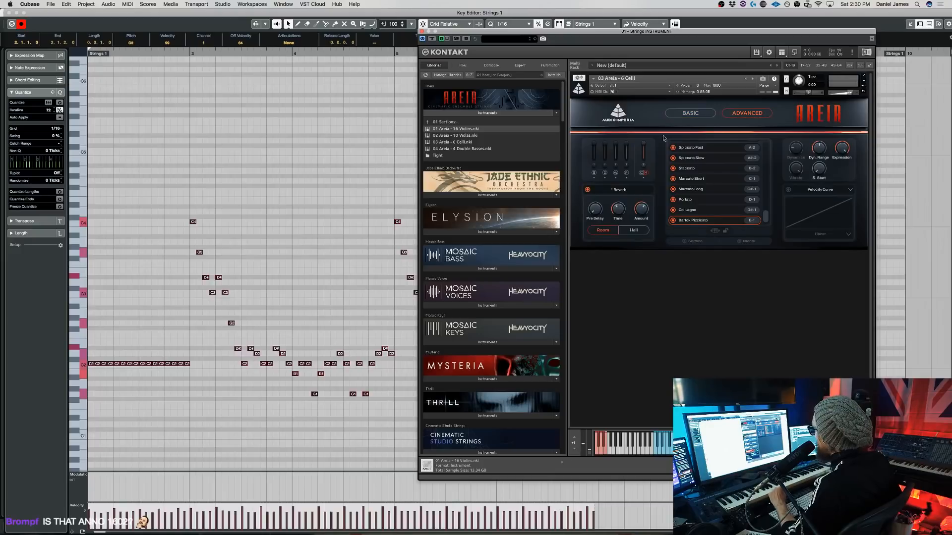
Load the Areia 4 Double Basses patch, remove the 6 Celli patch without saving its changes, and set the basses' MIDI input to Port A channel 1
left_click(486, 149)
double_click(487, 149)
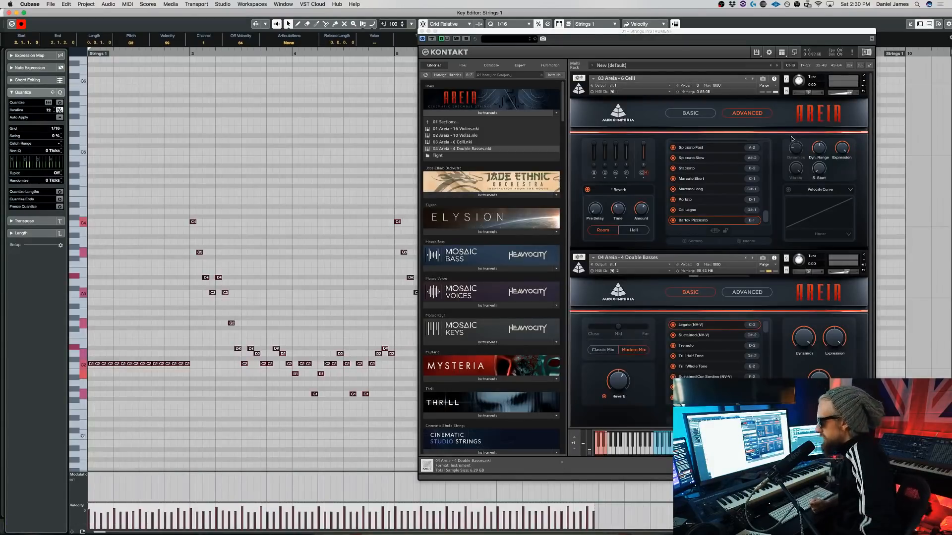
left_click(863, 75)
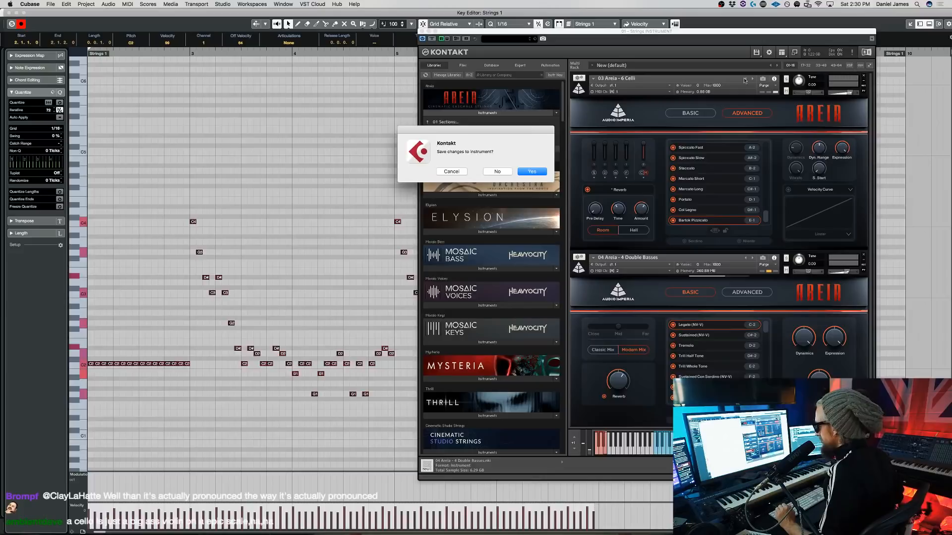
left_click(497, 171)
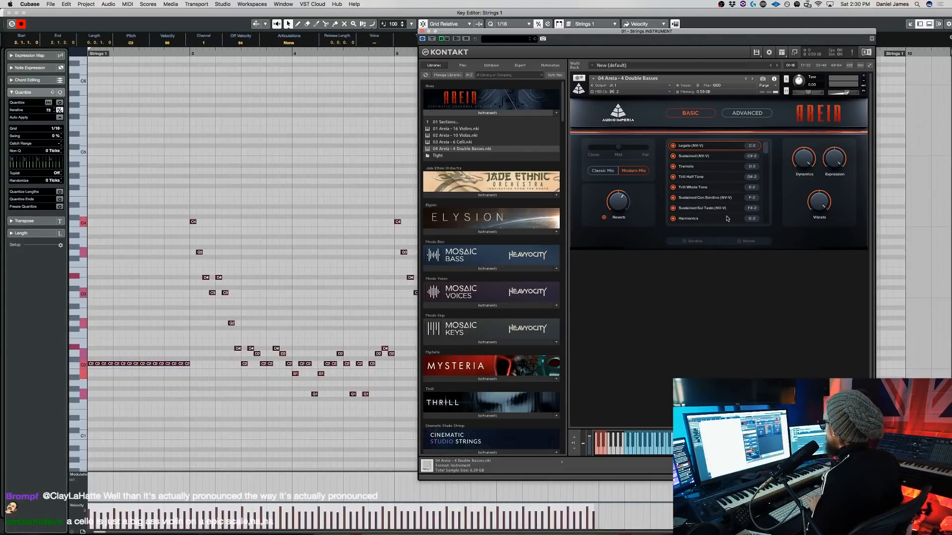
left_click(670, 92)
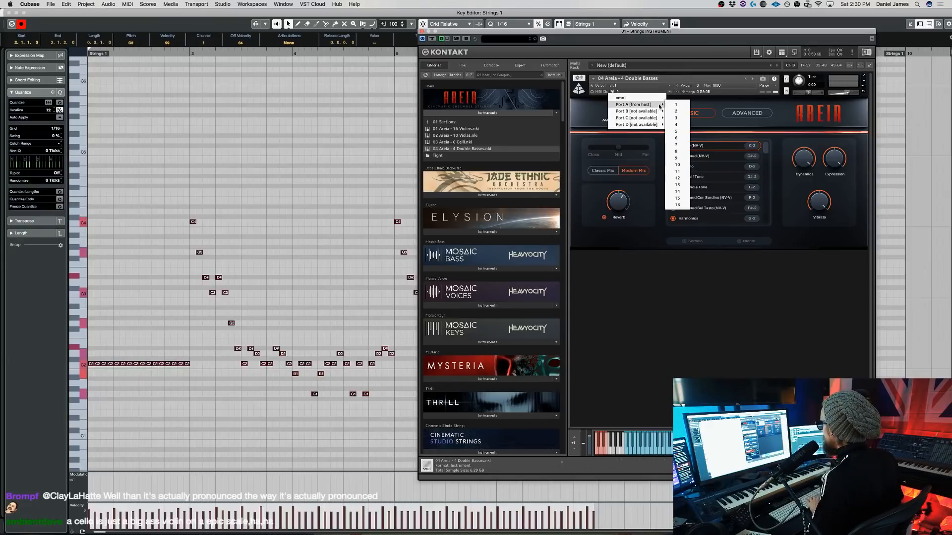
left_click(674, 106)
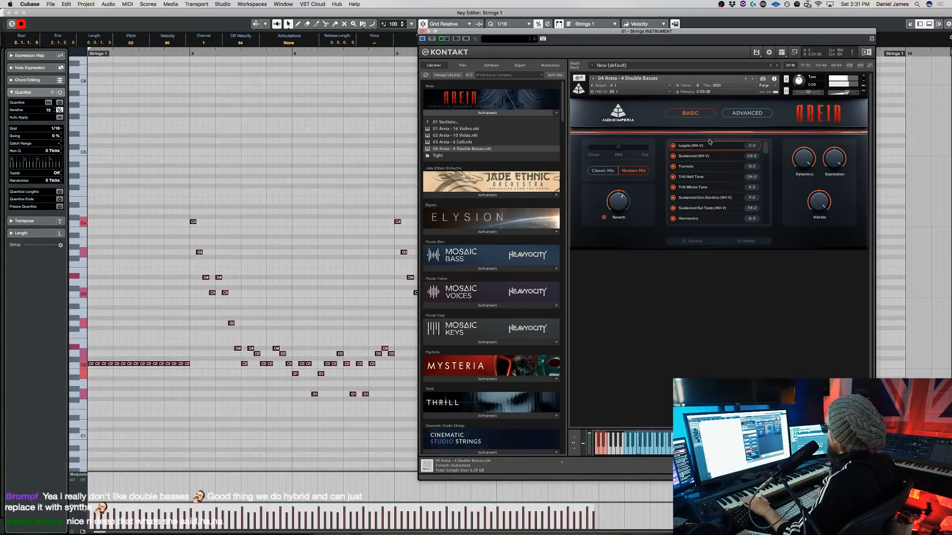
Audition the double basses' Sustained, Tremolo, Trill Half Tone and Trill Whole Tone articulations one after another
left_click(708, 157)
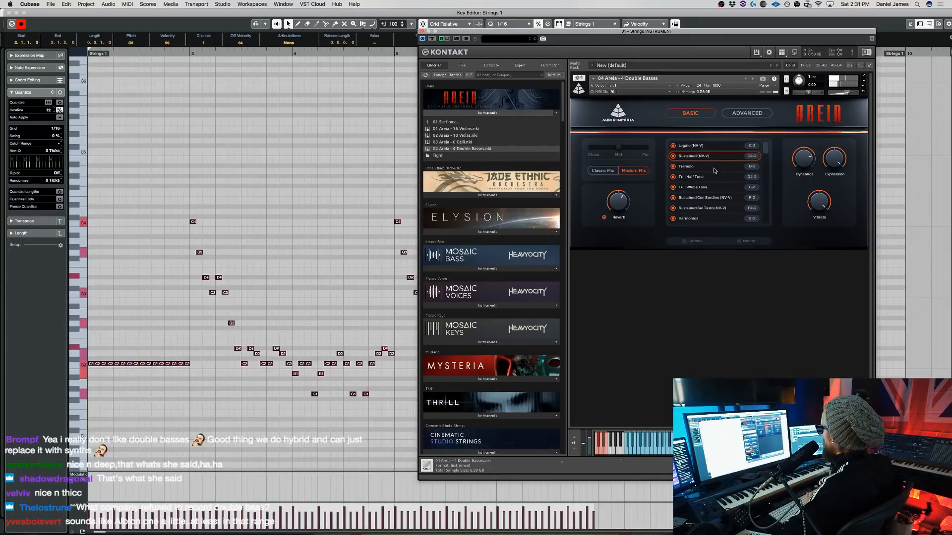
scroll(539, 245, "down", 10)
scroll(539, 246, "up", 10)
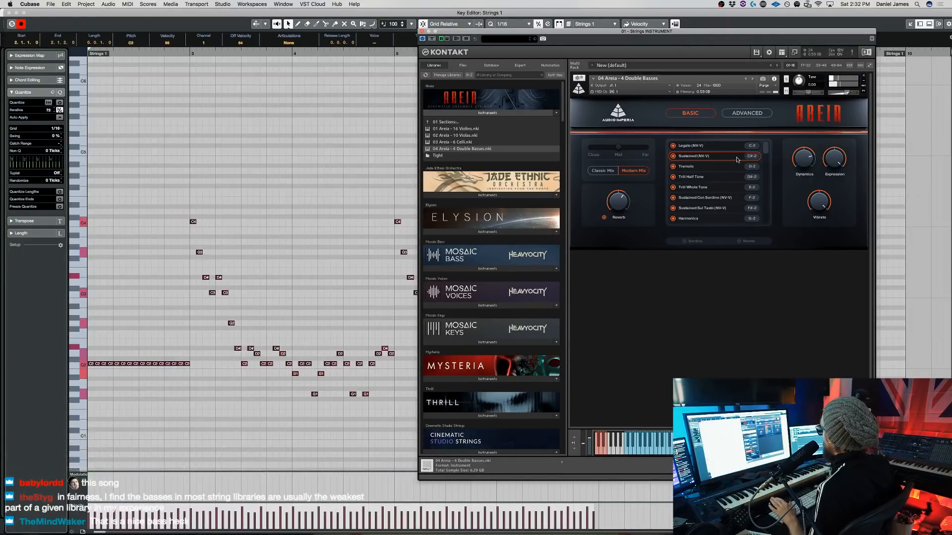
left_click(724, 167)
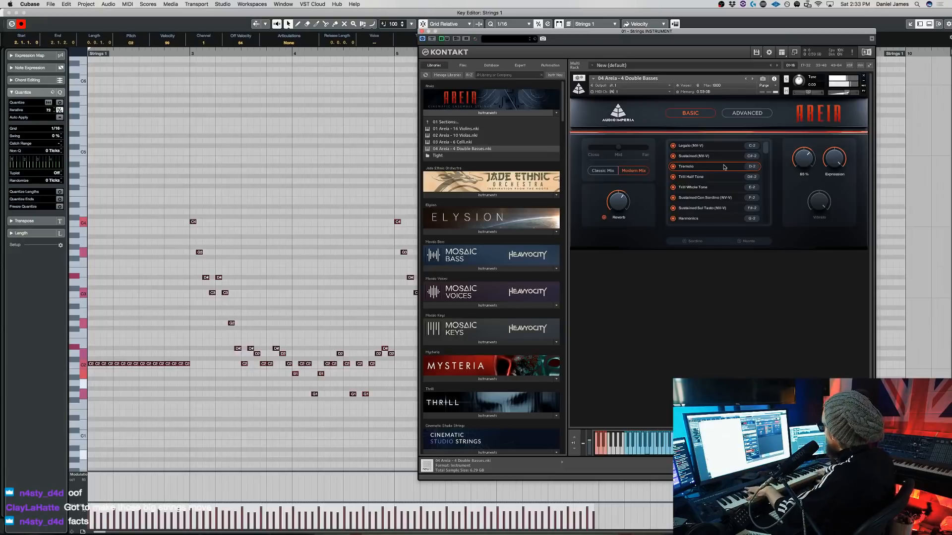
left_click(732, 177)
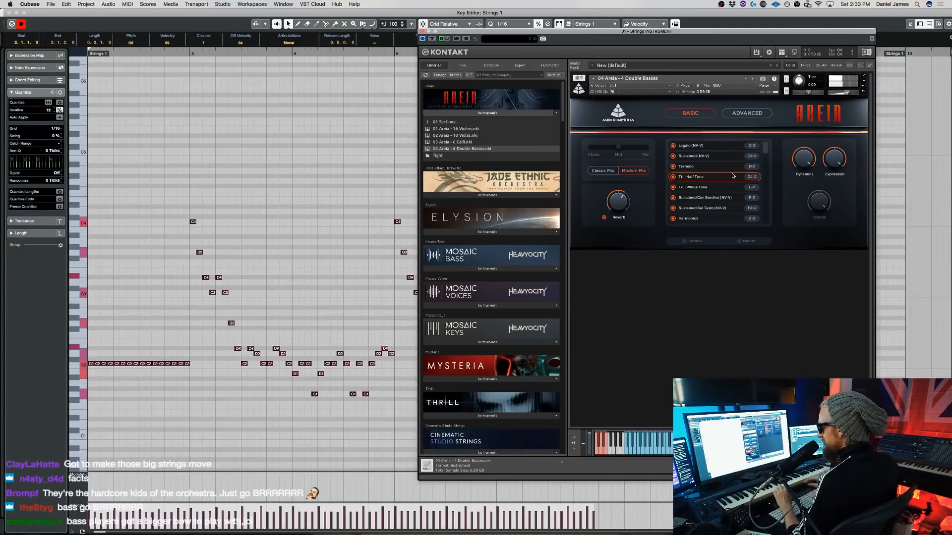
left_click(695, 191)
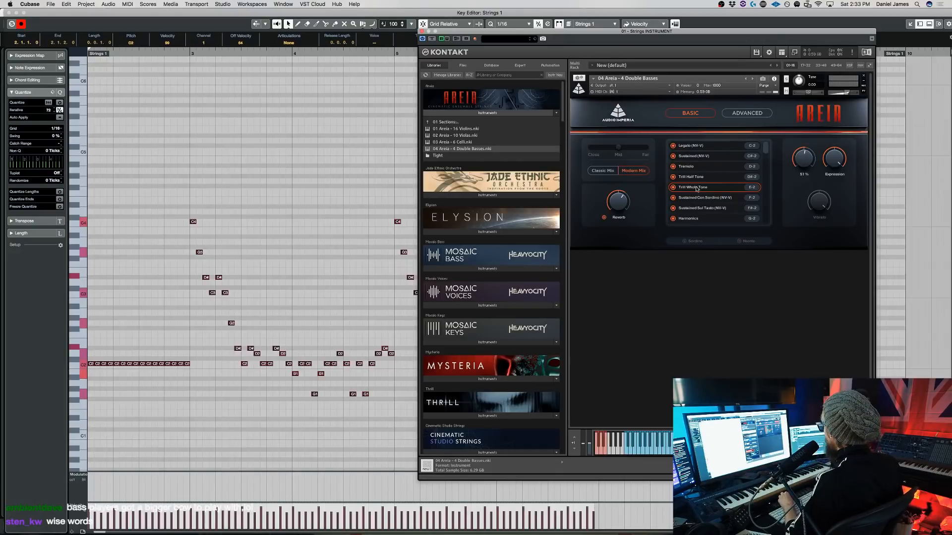
Audition the basses' Sustained Con Sordino with raised vibrato, Sustained Sul Tasto with adjusted instrument volume, and Harmonics
left_click(701, 196)
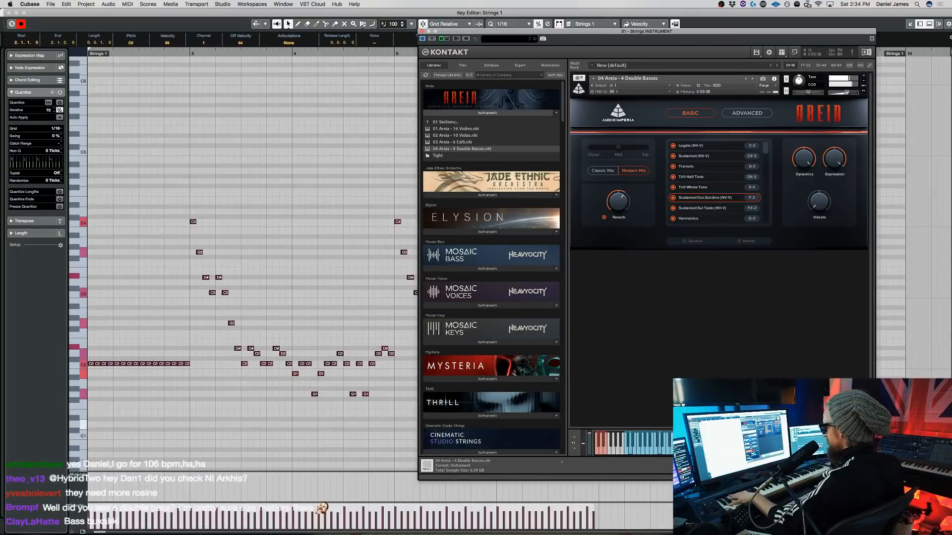
left_click_drag(814, 201, 797, 57)
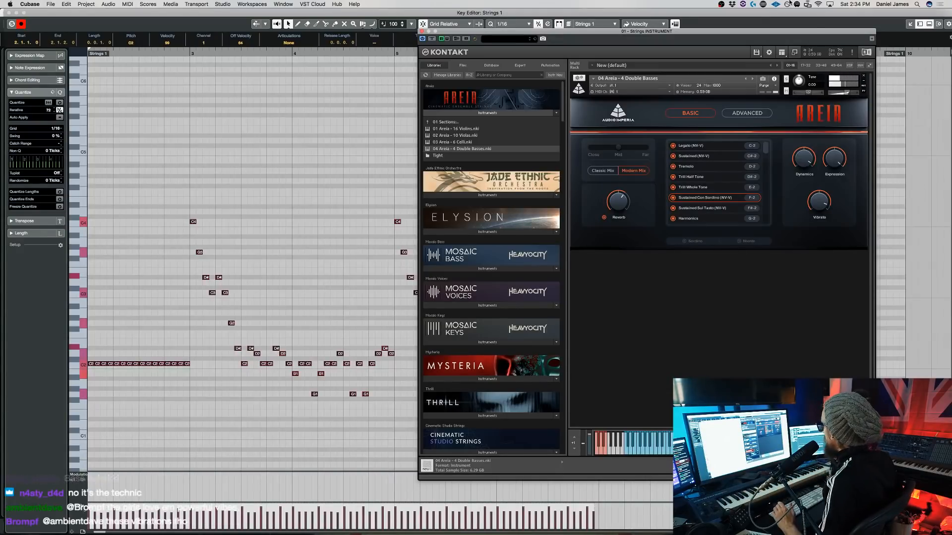
left_click(690, 209)
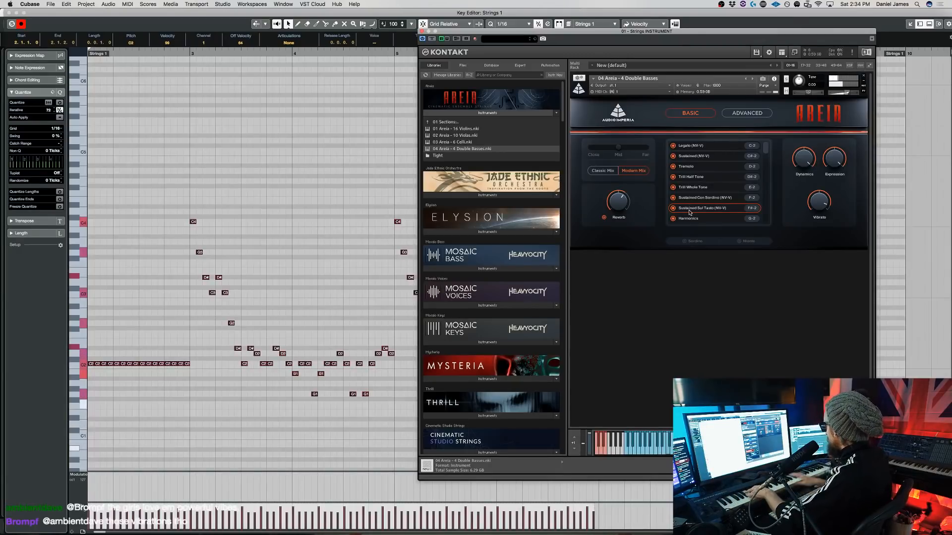
left_click_drag(847, 94, 845, 94)
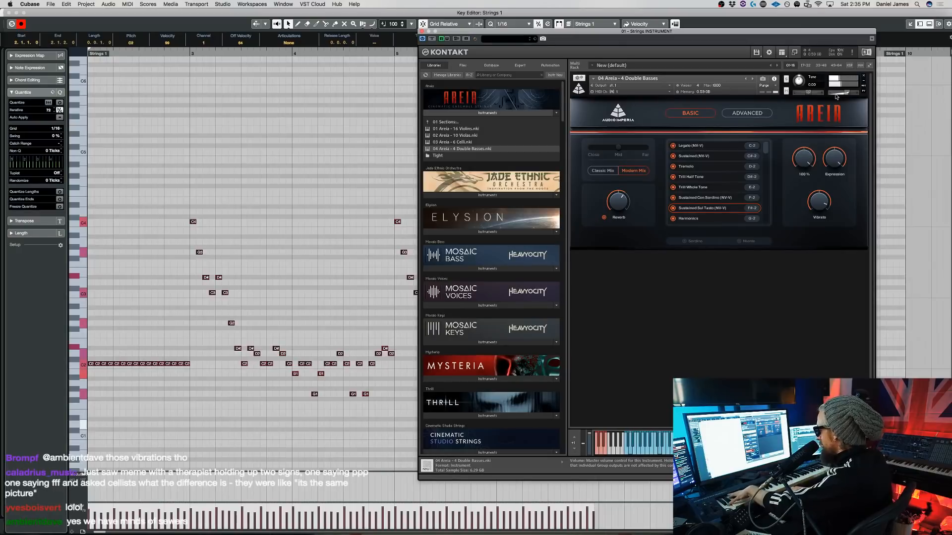
left_click(724, 218)
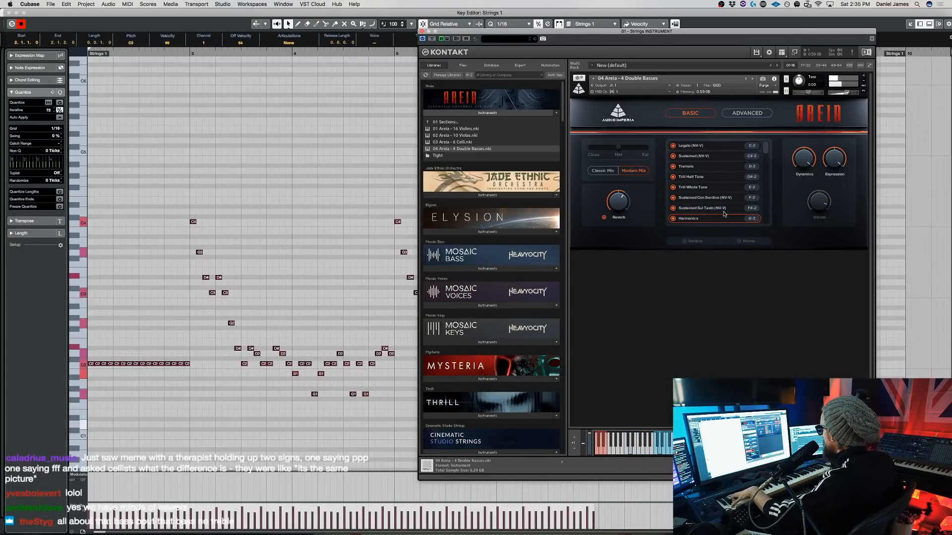
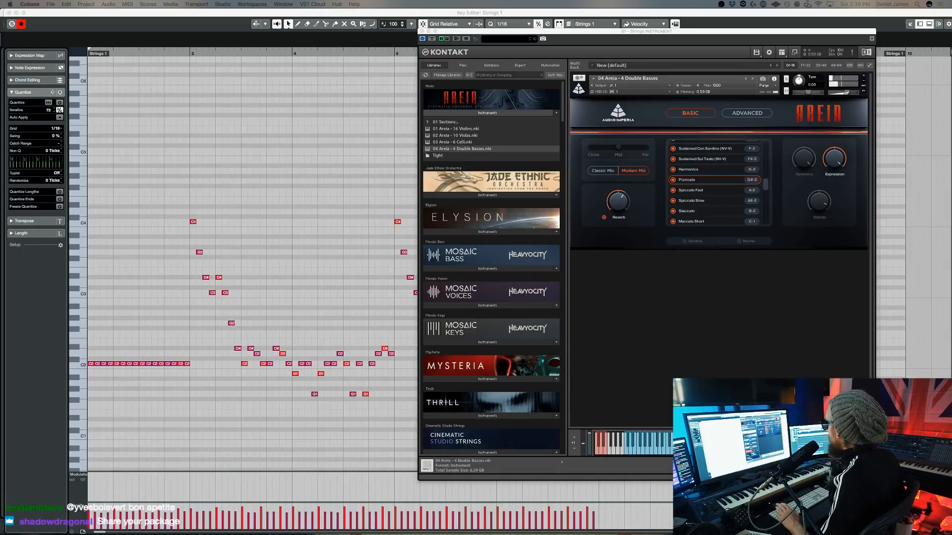
Activate Spiccato Fast and transpose all notes of the part down an octave to a repeated opening C1, also trying C0 during playback
left_click(720, 192)
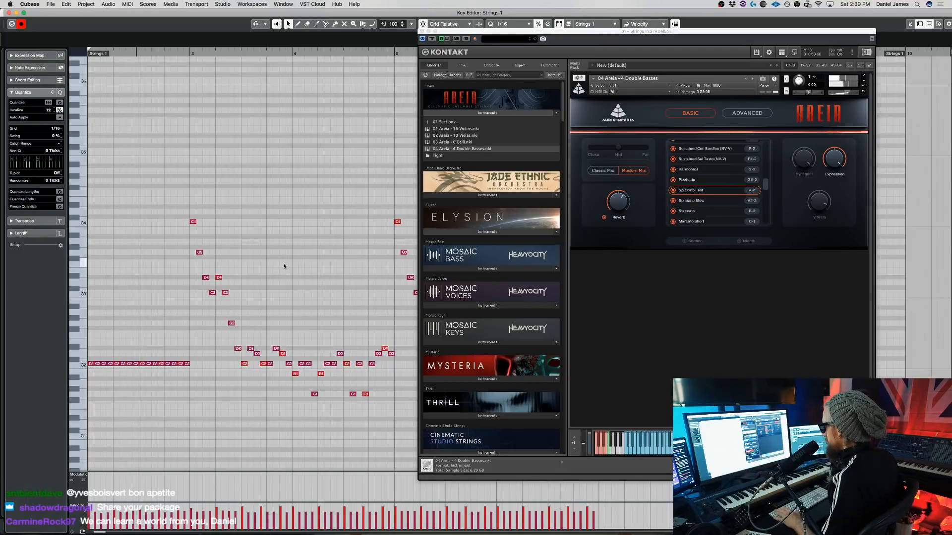
key("super+a")
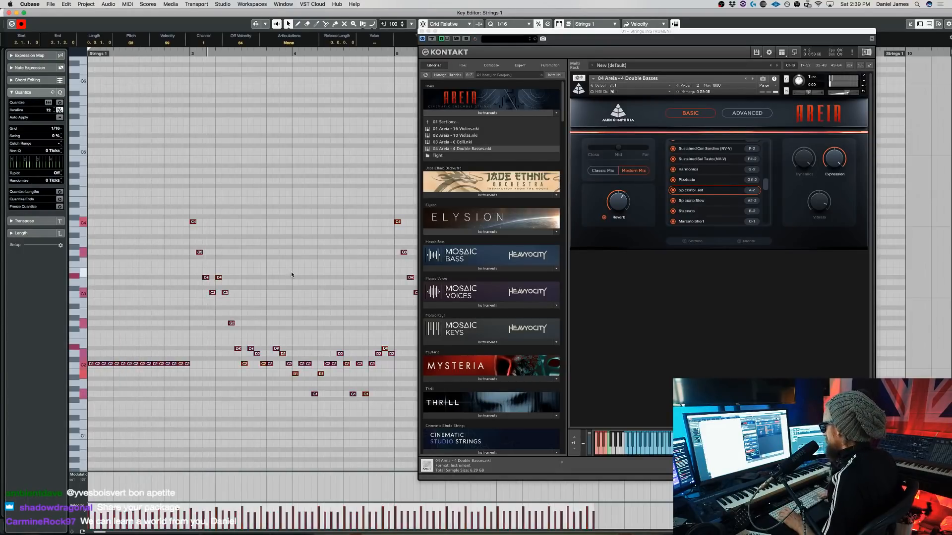
key("shift+Down")
key("space")
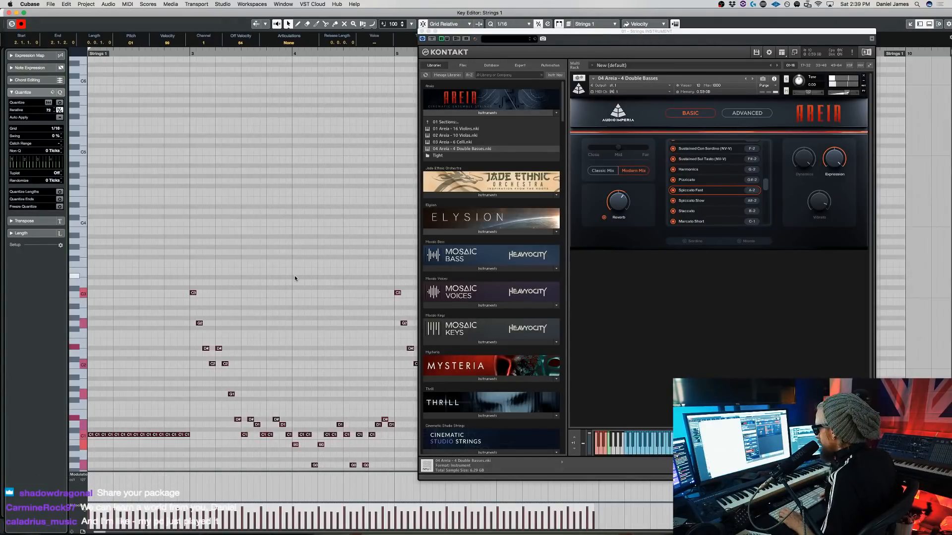
key("shift+Down")
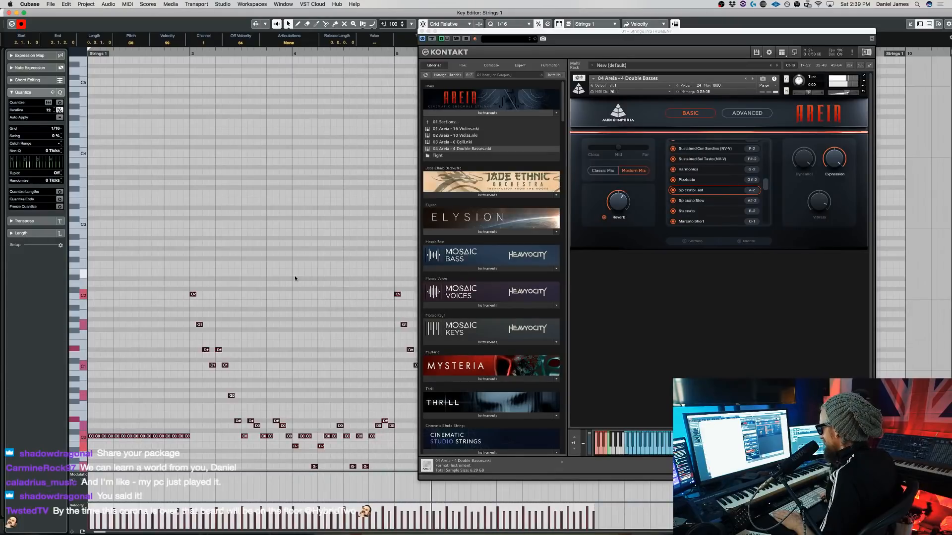
key("shift+Up")
key("Return")
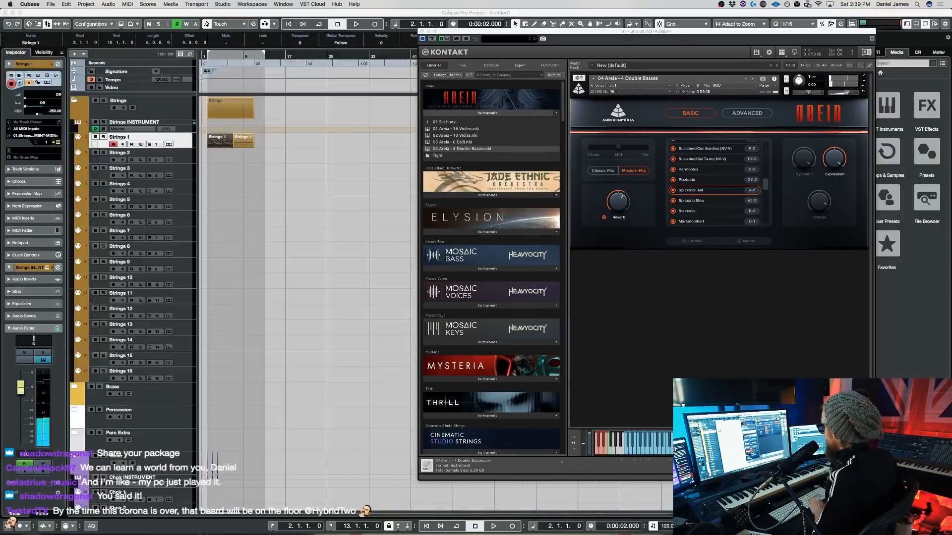
Set the project tempo to 60 BPM
double_click(667, 529)
type("60")
key("Return")
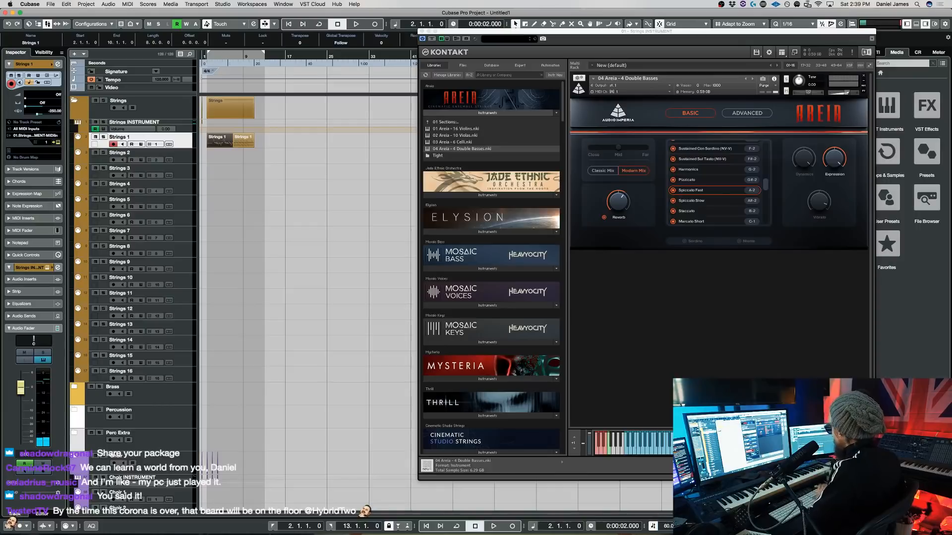
Reopen the first Strings 1 part and transpose all its notes down three semitones
double_click(226, 143)
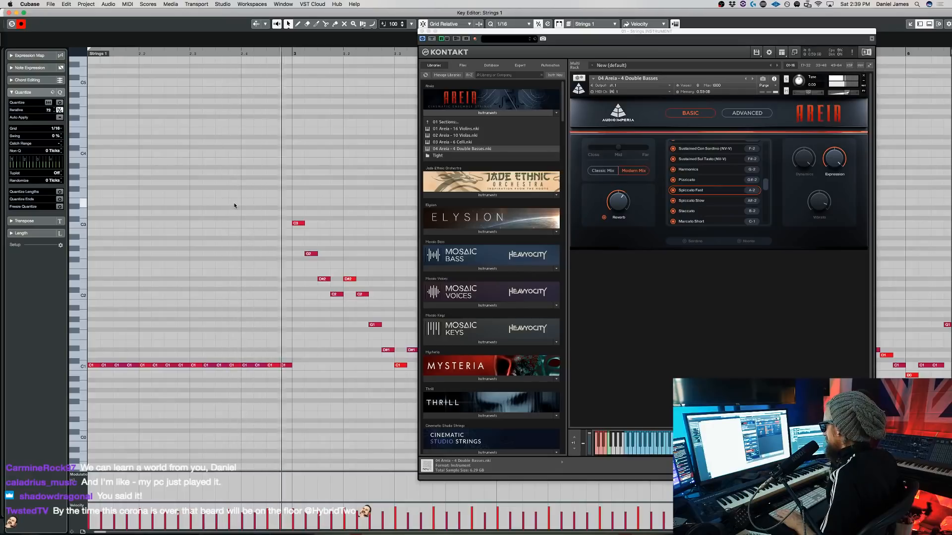
key("super+a")
key("Down")
key("Up")
key("Down")
key("Down")
key("Down")
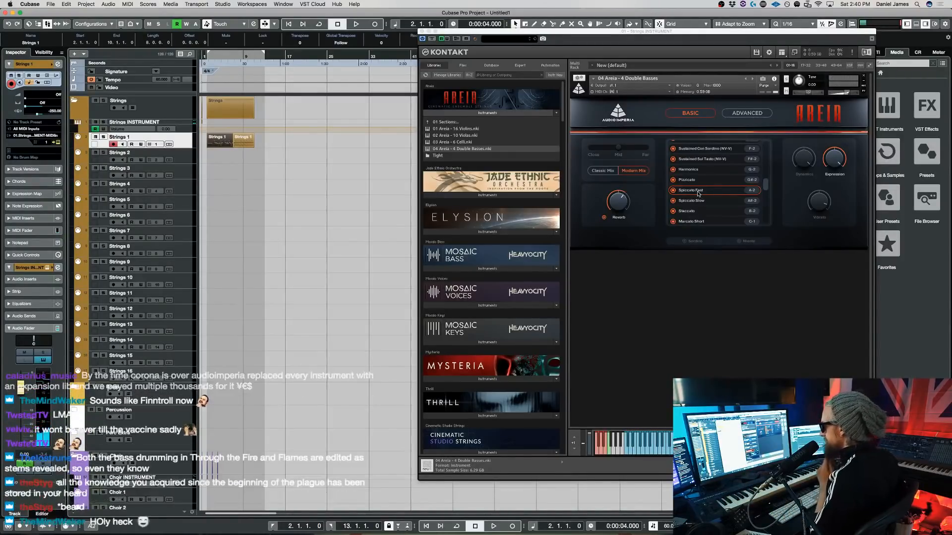
Audition the double basses' Spiccato Slow, Staccato, Marcato Short, Marcato Long and Portato articulations one after another
left_click(691, 200)
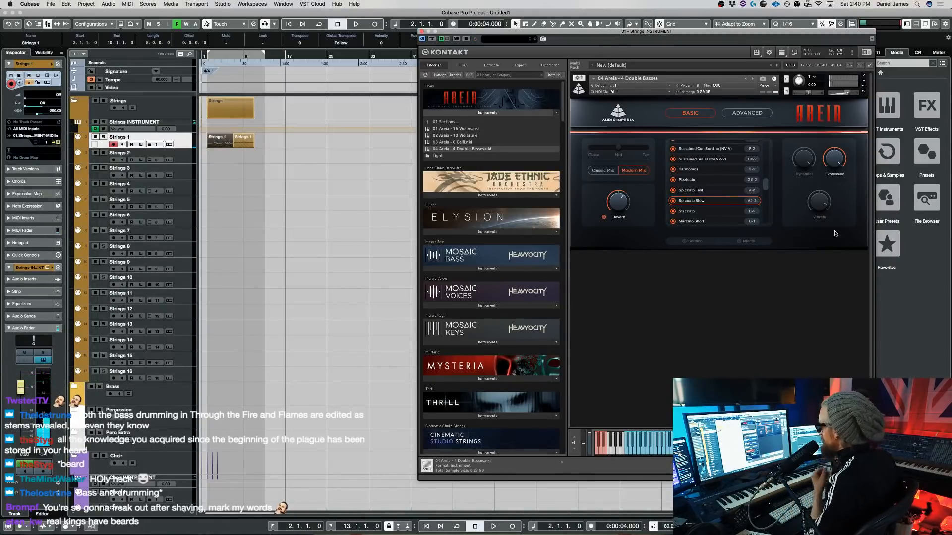
left_click(702, 213)
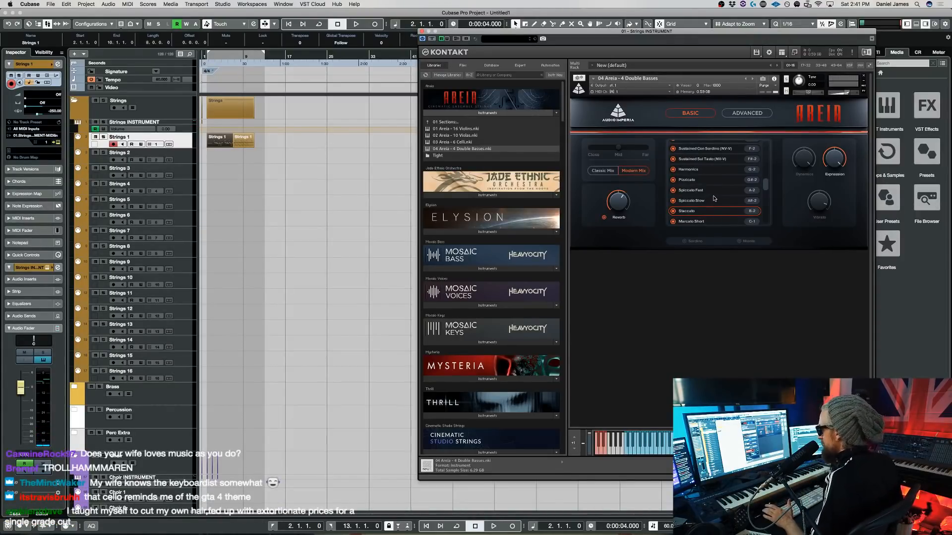
left_click(708, 221)
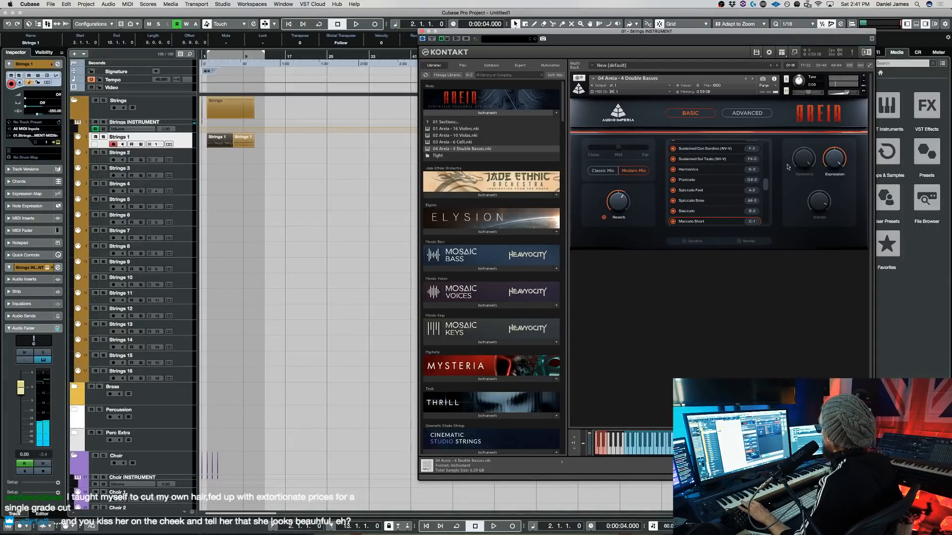
left_click_drag(765, 185, 767, 200)
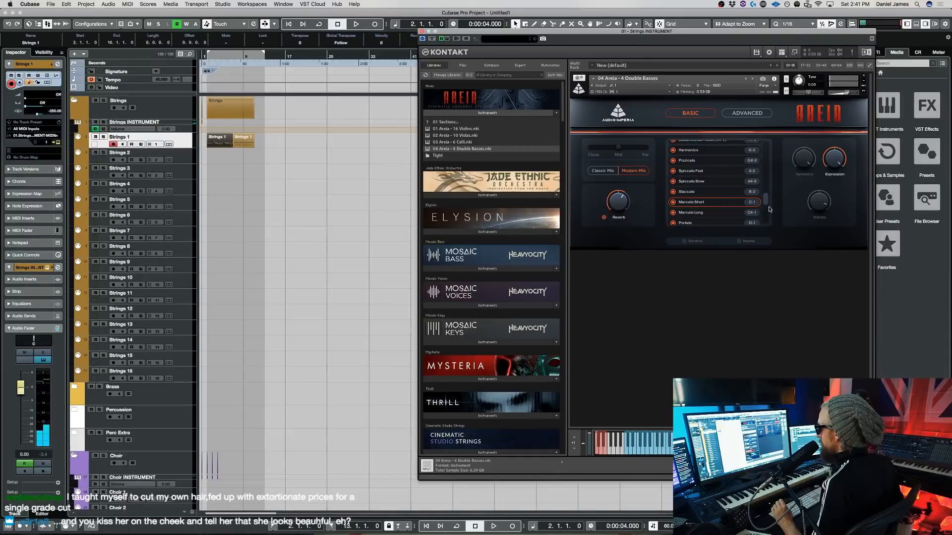
left_click(726, 211)
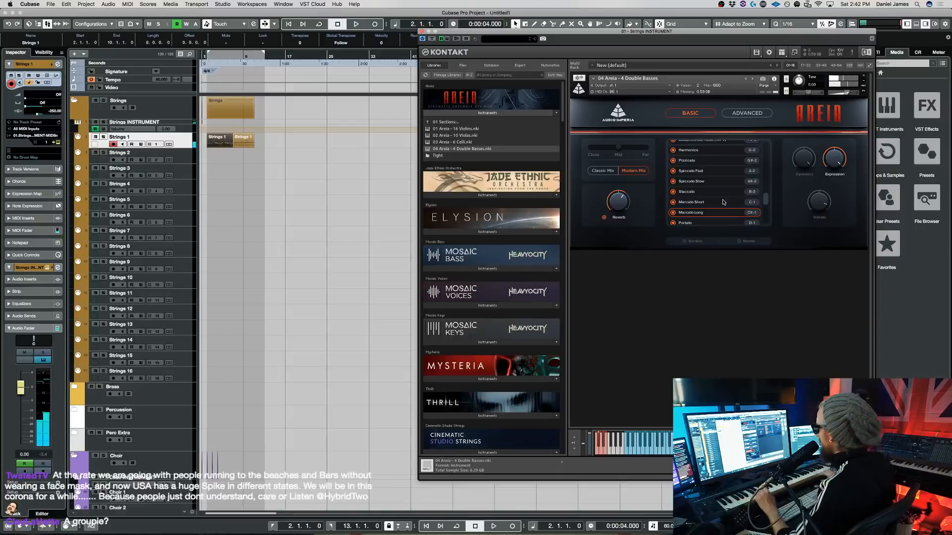
scroll(758, 200, "down", 1)
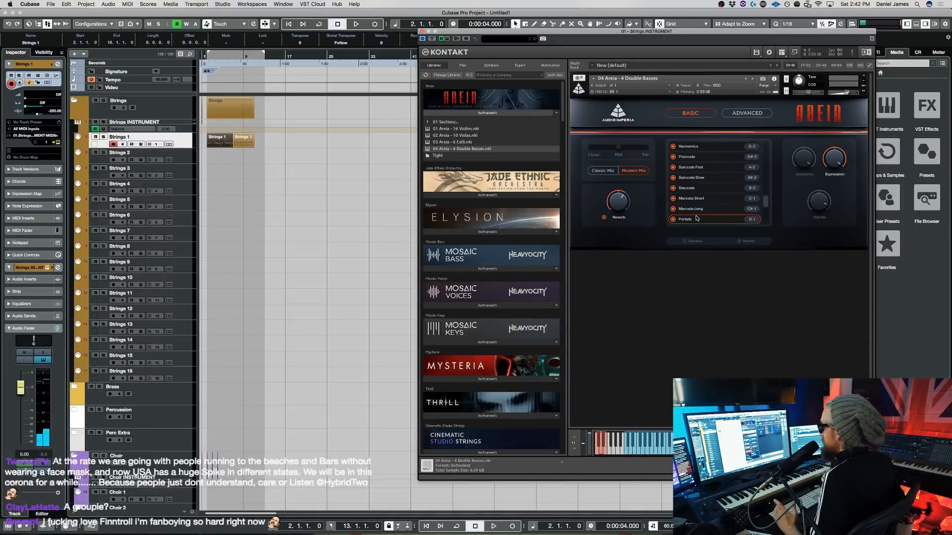
Audition the double basses' Col Legno and Bartok Pizzicato articulations
scroll(671, 219, "down", 2)
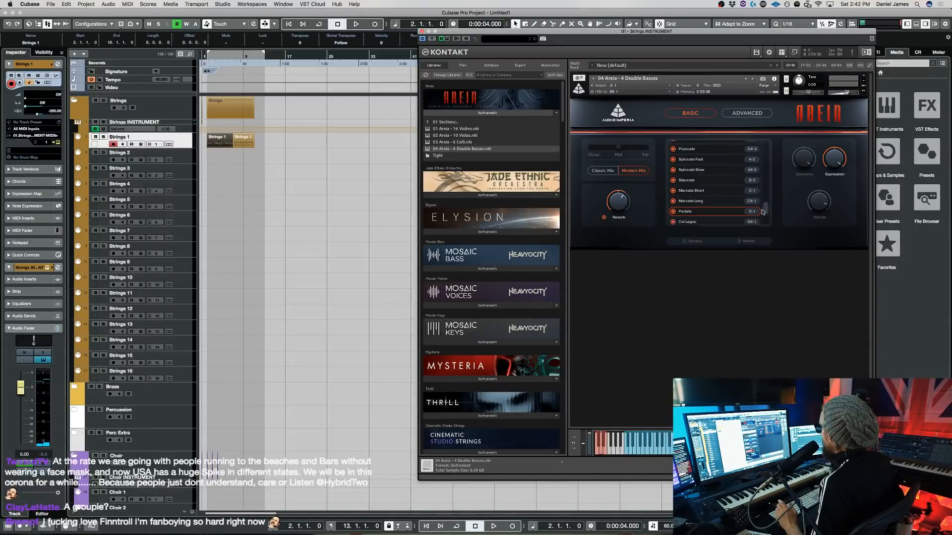
left_click(680, 209)
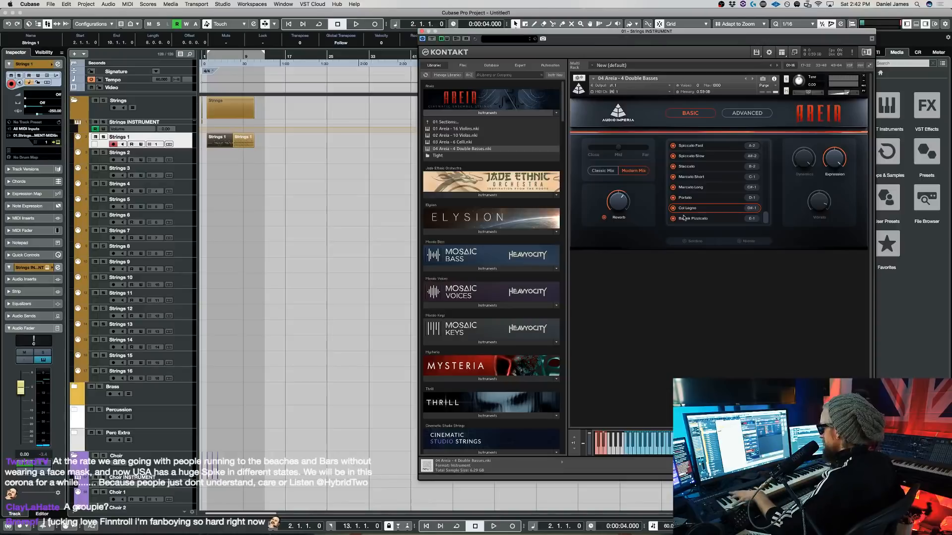
left_click(686, 219)
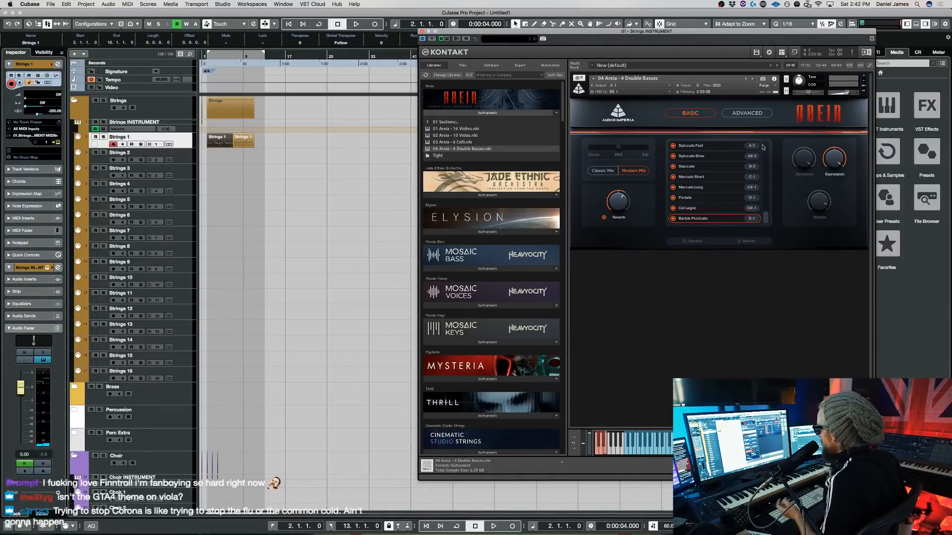
Load 01 Areia - 16Vlns+10Vls 8va from the Areia Pre-Orch Ens folder, replacing the double basses patch
left_click(453, 123)
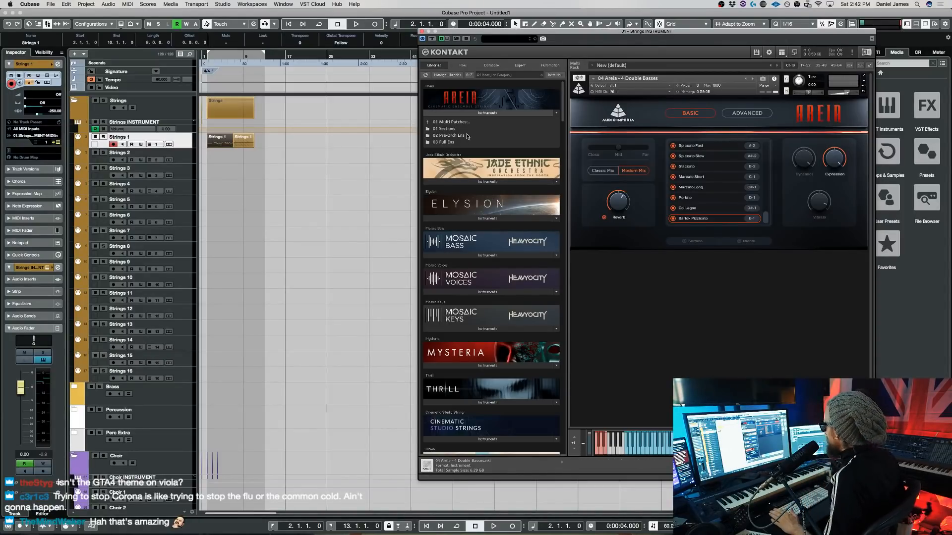
left_click_drag(487, 35, 394, 31)
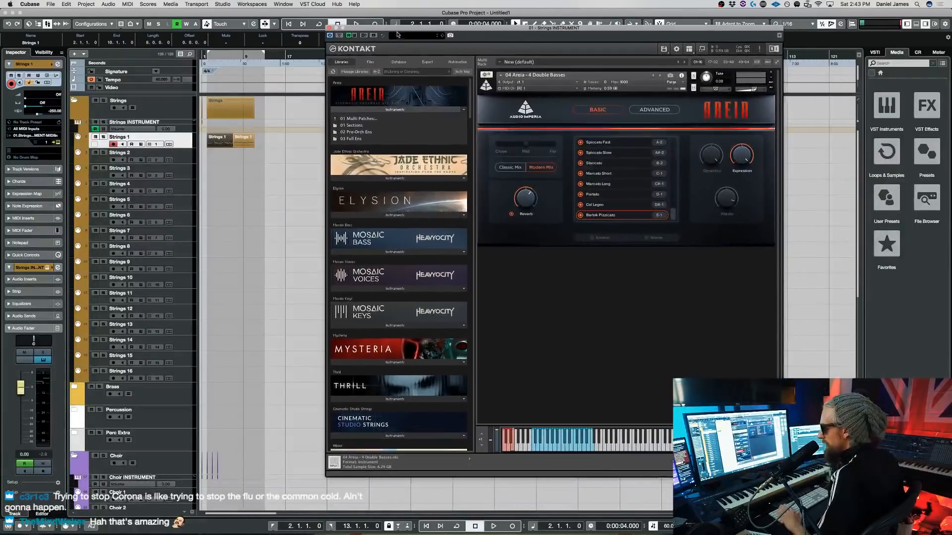
left_click(375, 133)
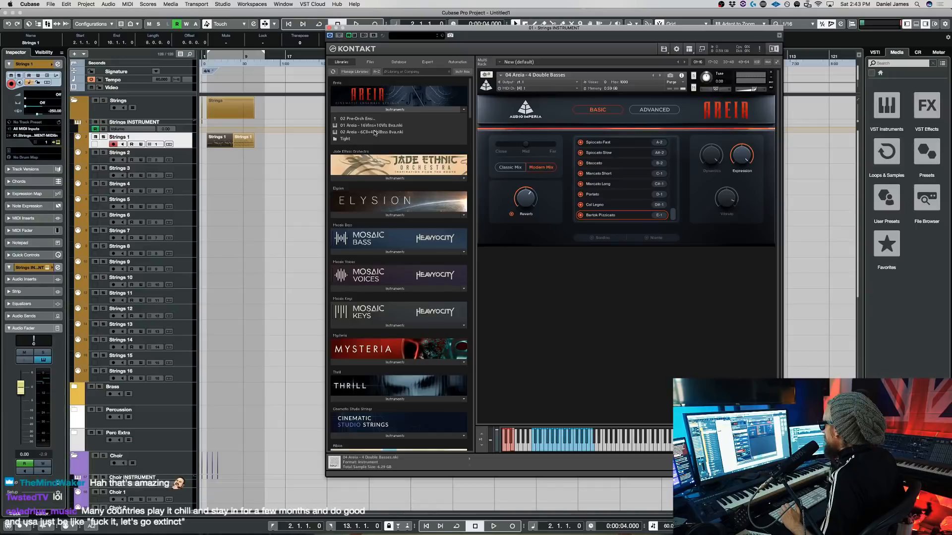
left_click_drag(379, 127, 618, 135)
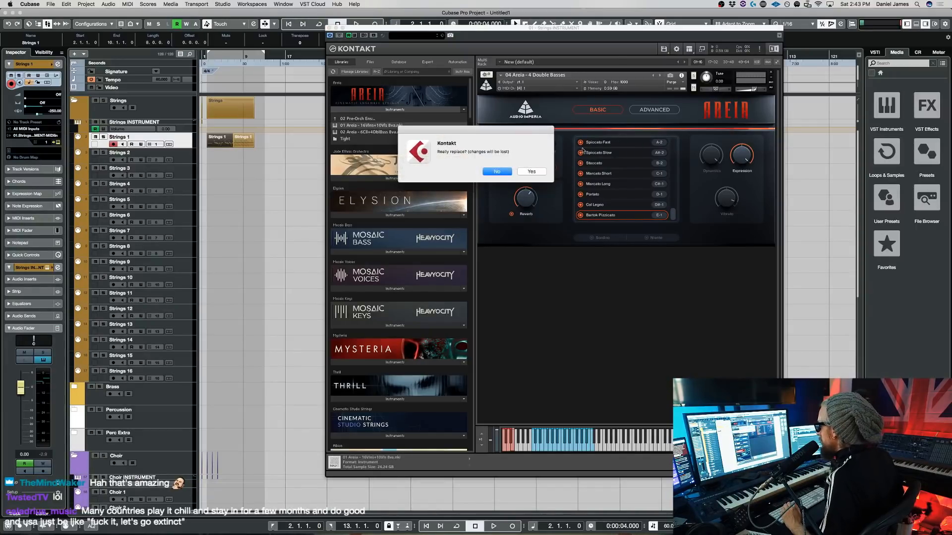
left_click(530, 172)
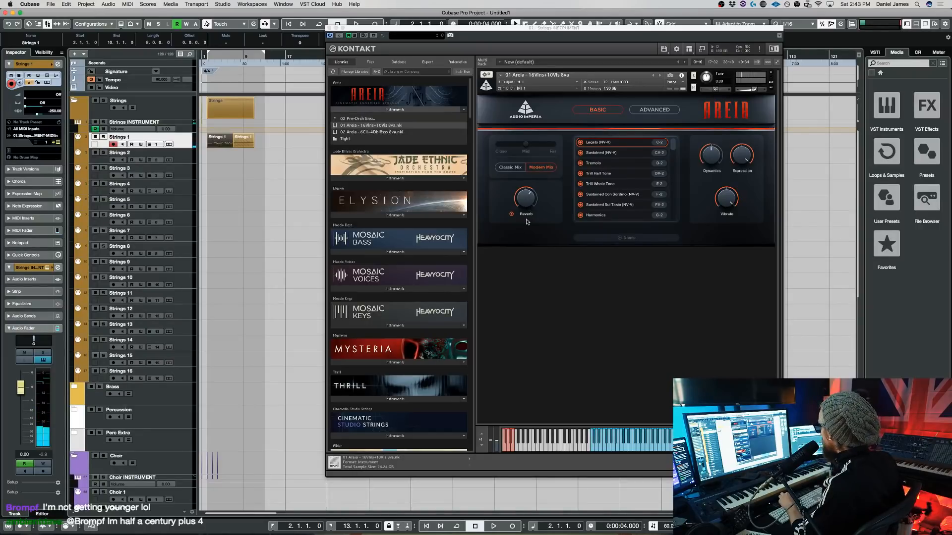
Show the ensemble patch's advanced controls and audition Sustained (NV-V), Tremolo, Trill Half Tone and Trill Whole Tone
left_click(656, 110)
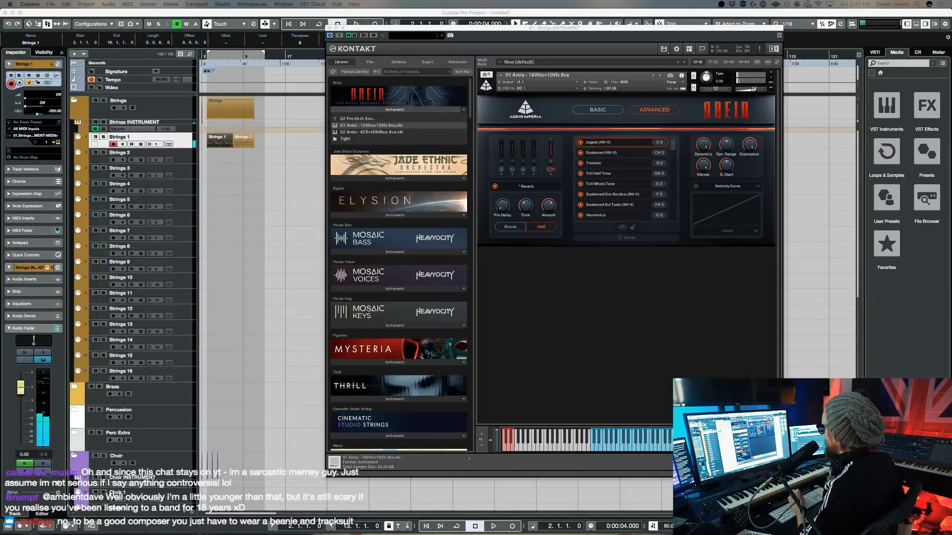
left_click(626, 154)
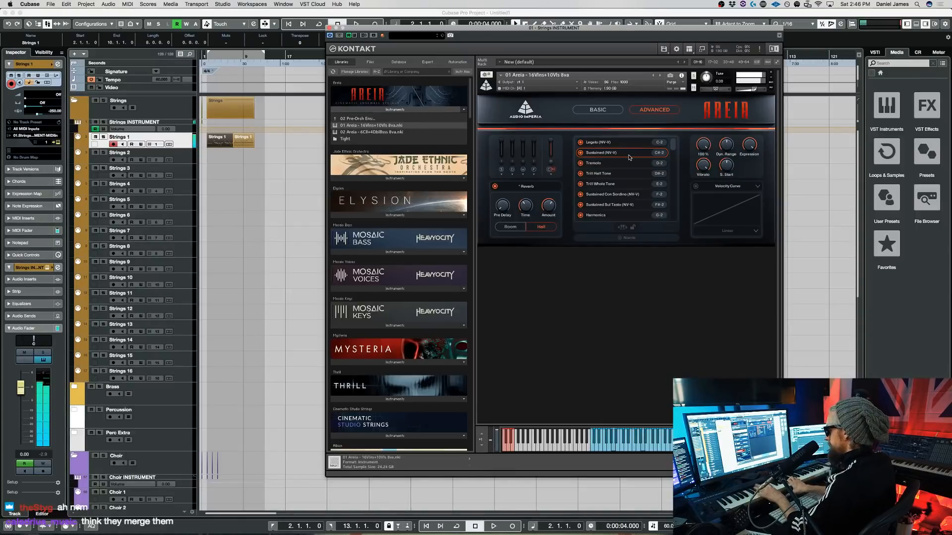
left_click(621, 162)
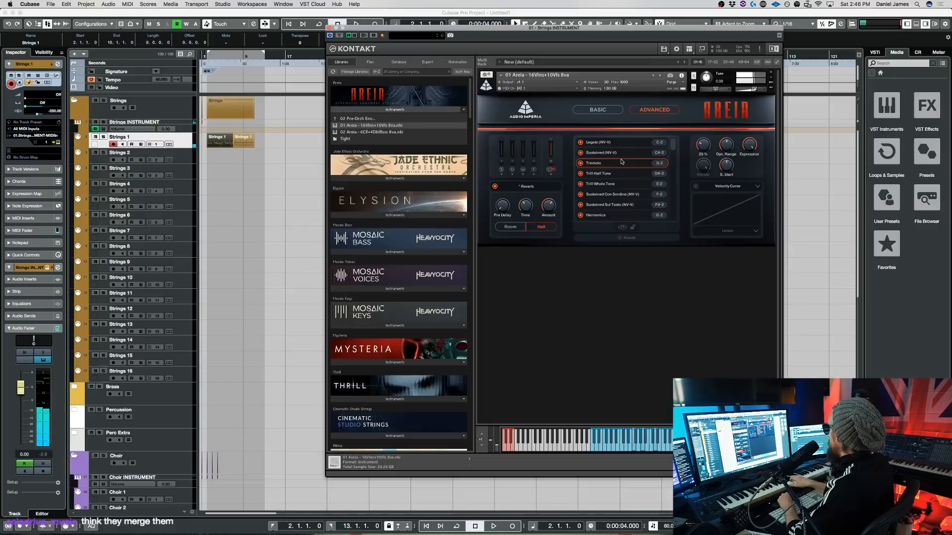
left_click(622, 173)
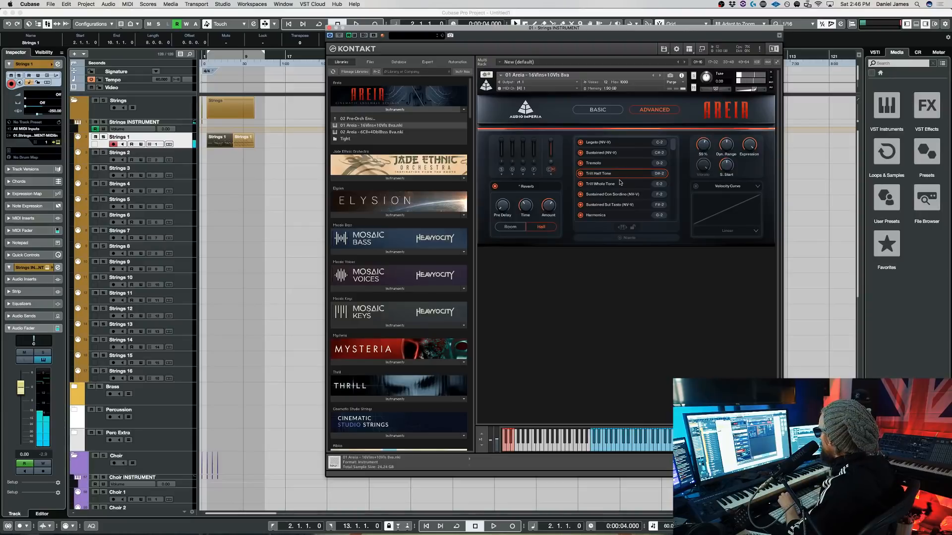
left_click(624, 187)
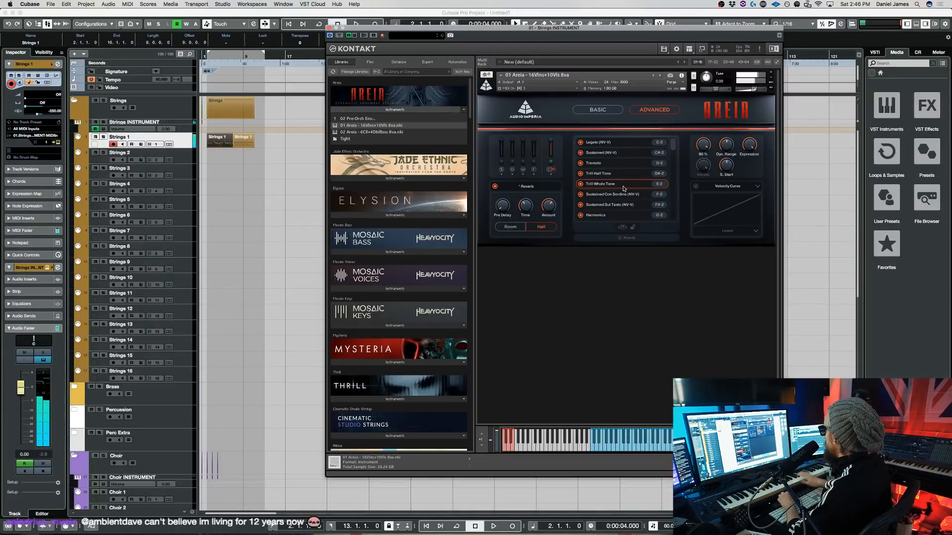
Audition Sustained Con Sordino, Sustained Sul Tasto and Harmonics, and enable Niente for the patch
left_click(621, 195)
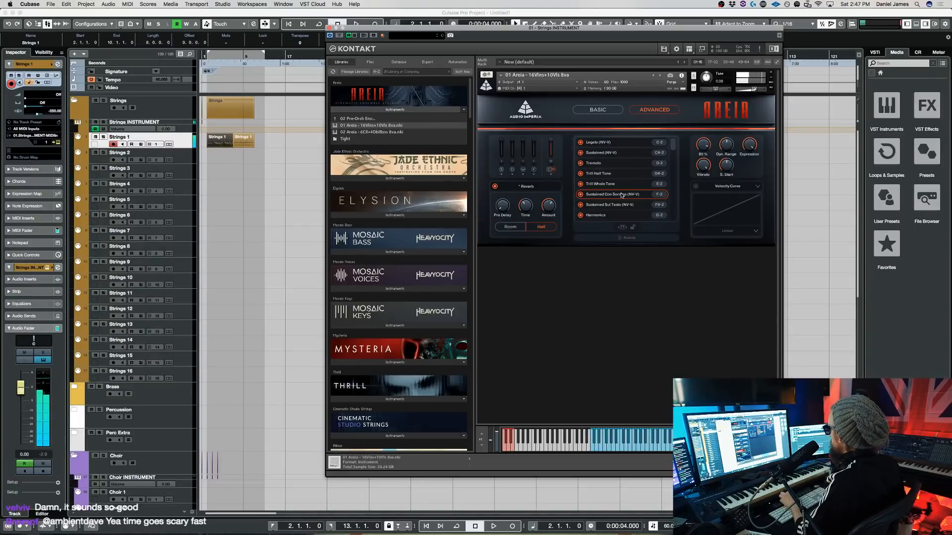
left_click(621, 205)
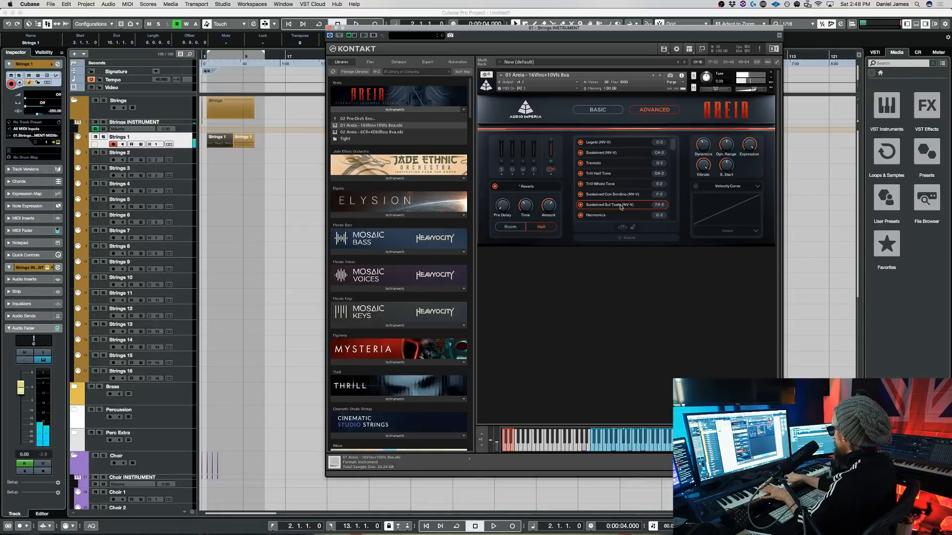
left_click(616, 217)
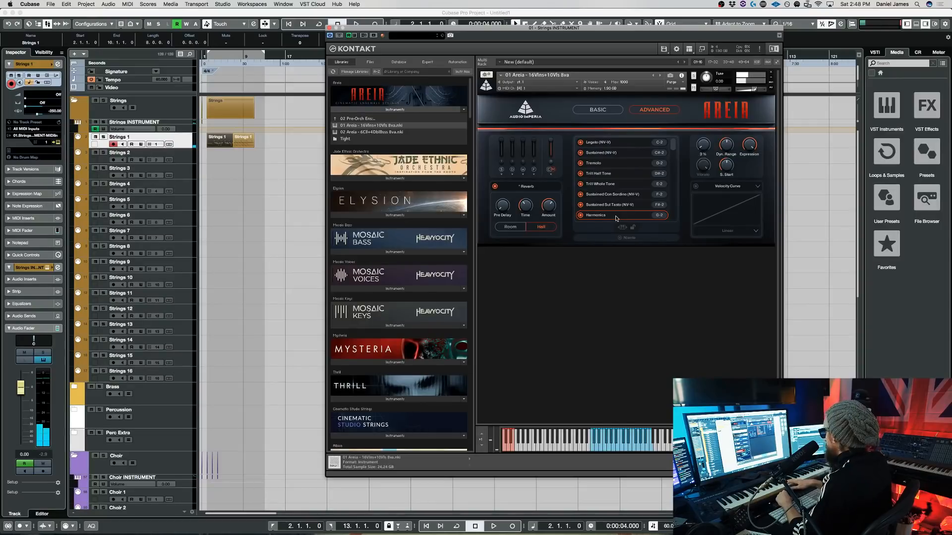
left_click(621, 239)
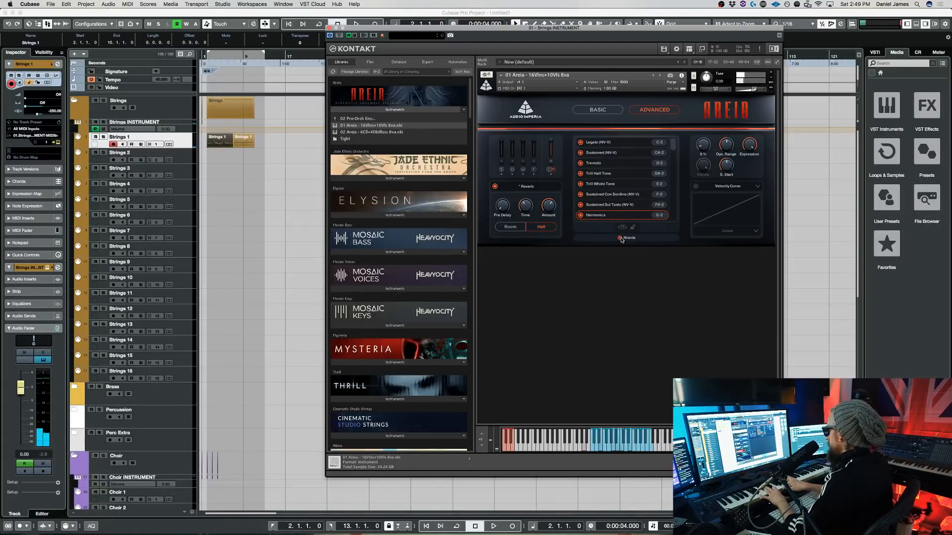
Select the Extra 1 track to play its instrument and return to the Strings 1 track
scroll(242, 382, "down", 10)
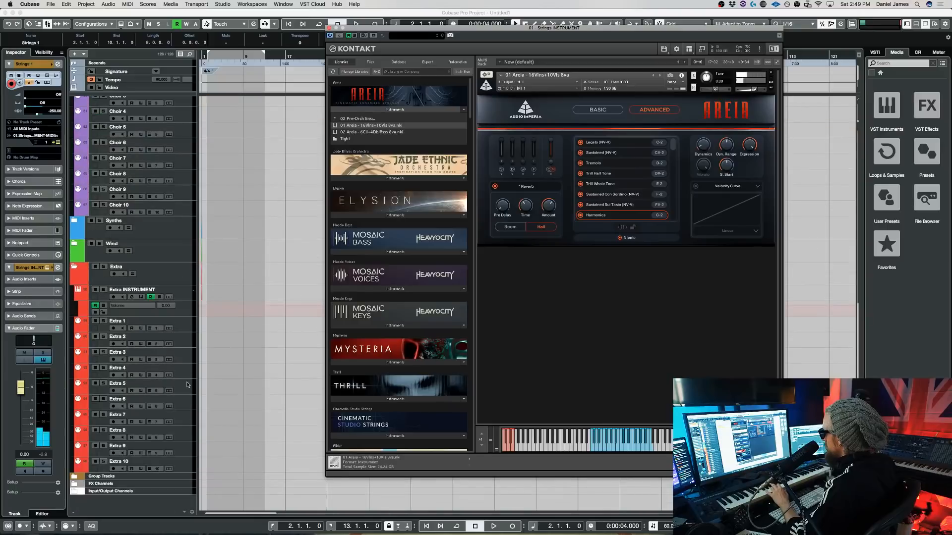
left_click(183, 330)
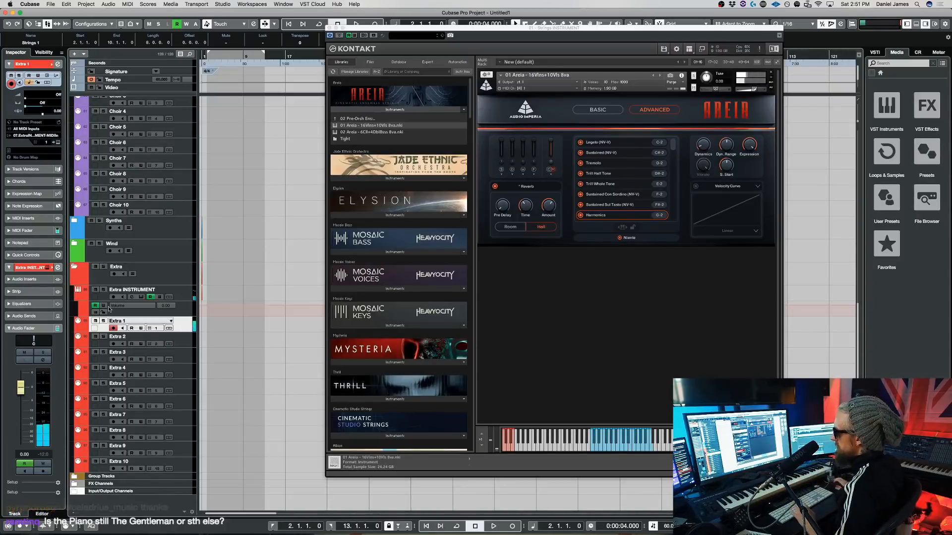
scroll(148, 199, "up", 10)
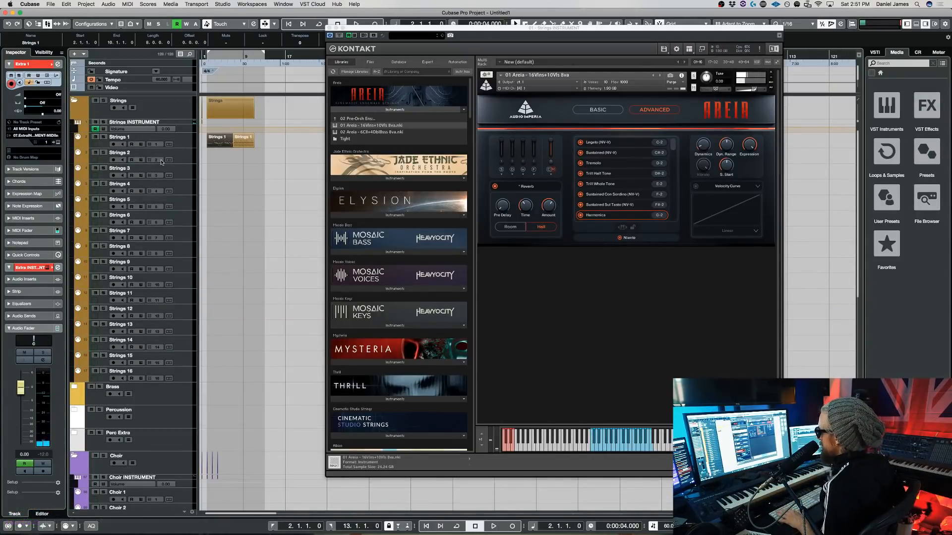
left_click(179, 144)
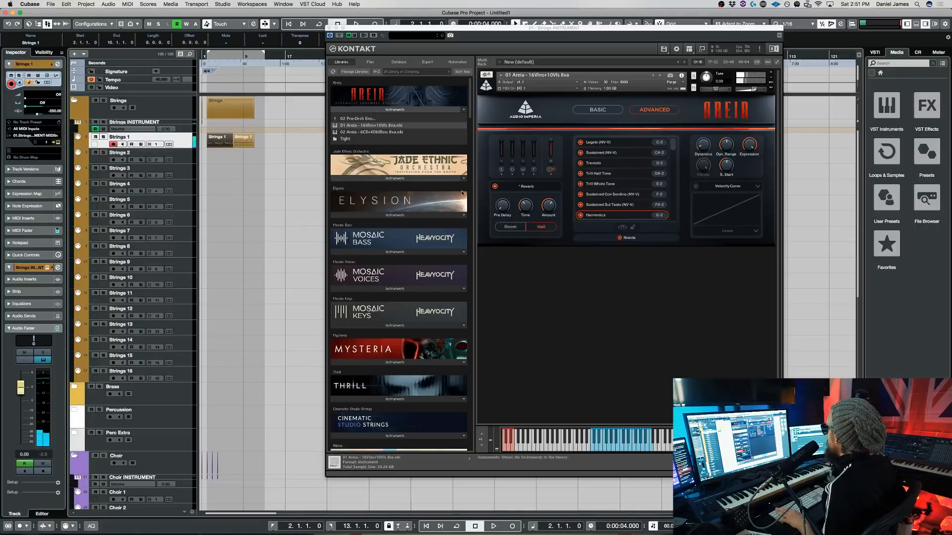
Audition the ensemble's Pizzicato and Spiccato Fast articulations
scroll(664, 166, "down", 3)
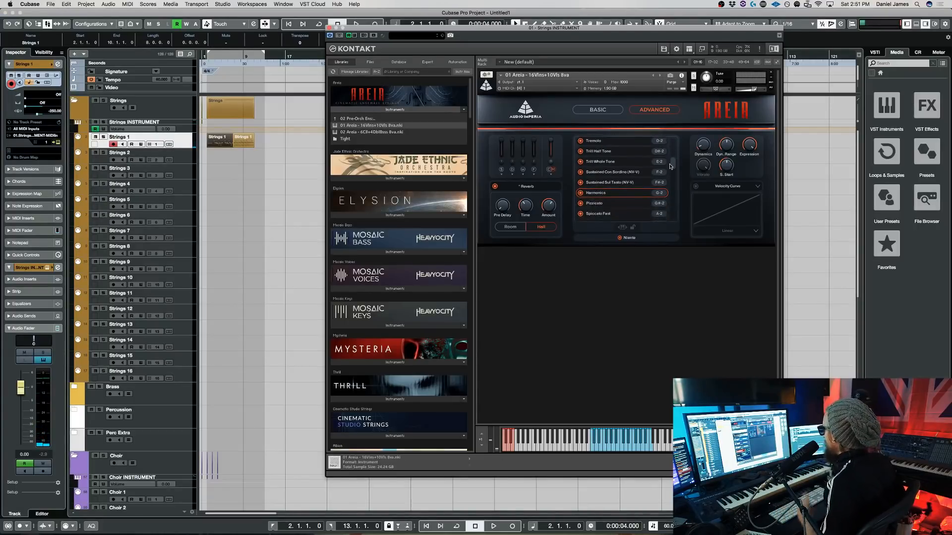
scroll(666, 171, "down", 2)
left_click(617, 186)
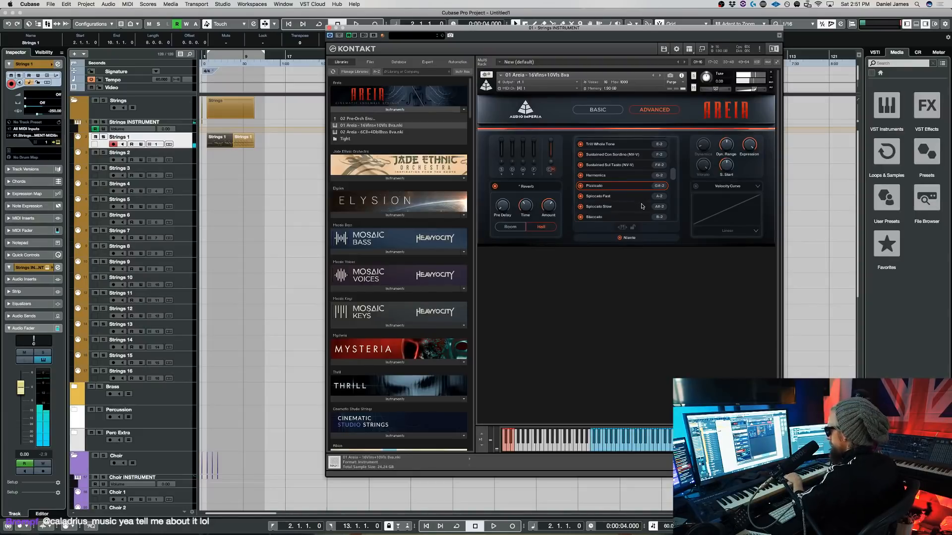
left_click(615, 198)
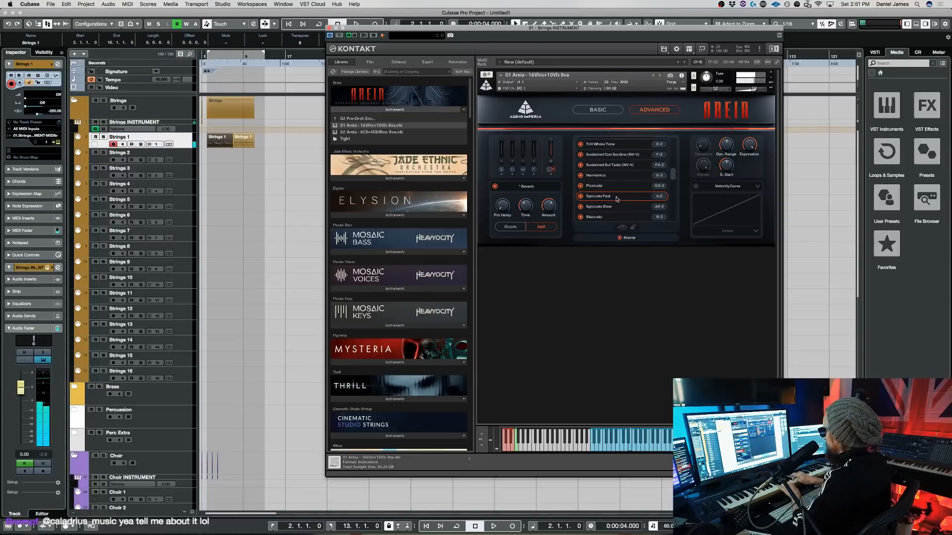
Open both Strings 1 parts for editing and transpose all their notes up two octaves, to a repeated opening A2
key("space")
left_click_drag(260, 192, 208, 142)
key("Return")
key("super+a")
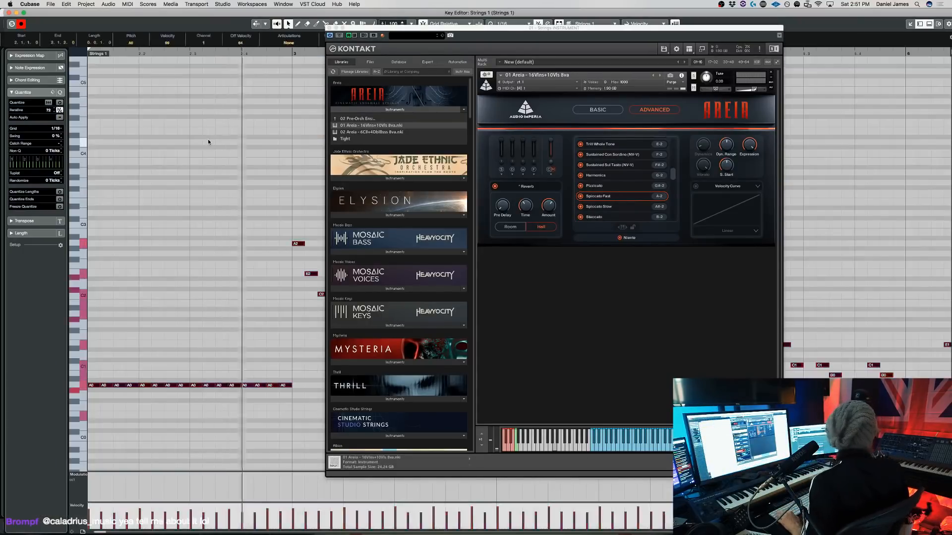
key("shift+Up")
key("shift+Up")
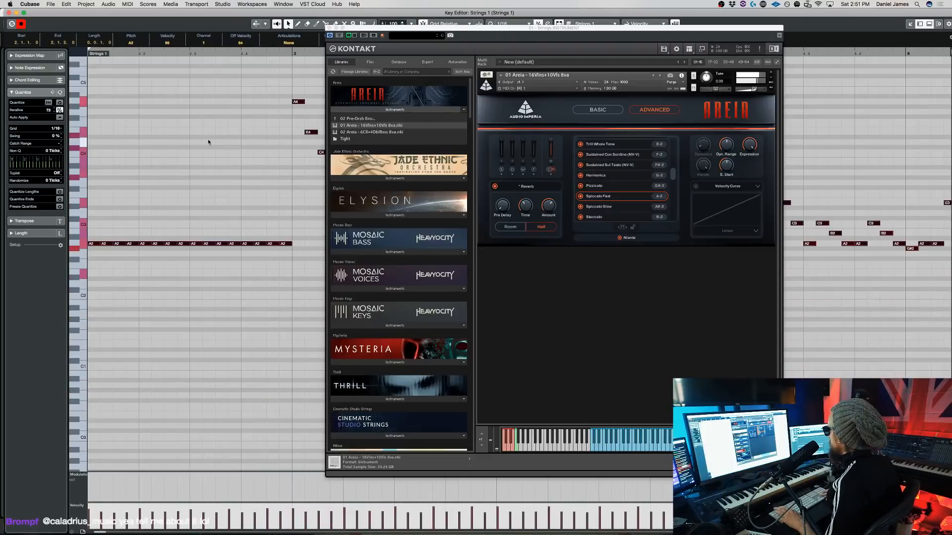
key("Return")
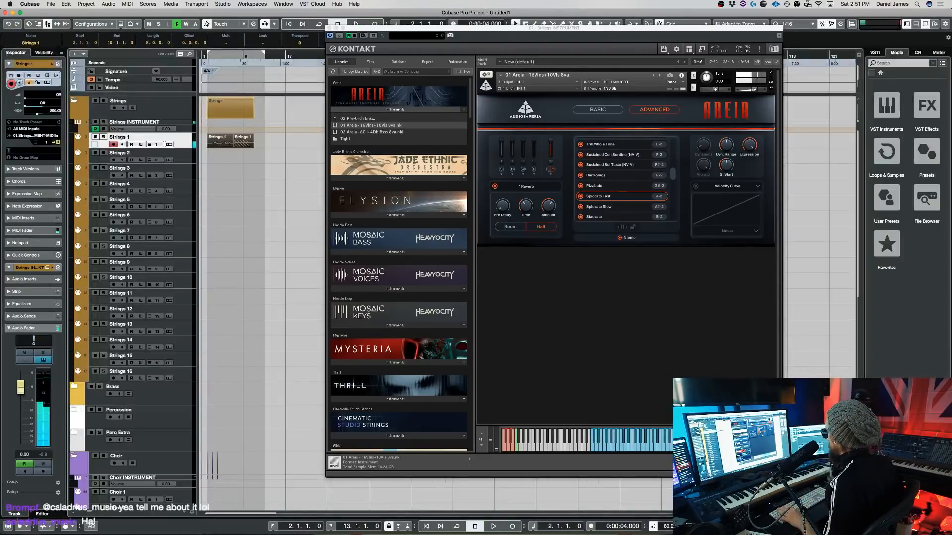
Set the project tempo to 120 BPM and play the transposed Strings 1 parts
type("120")
key("Return")
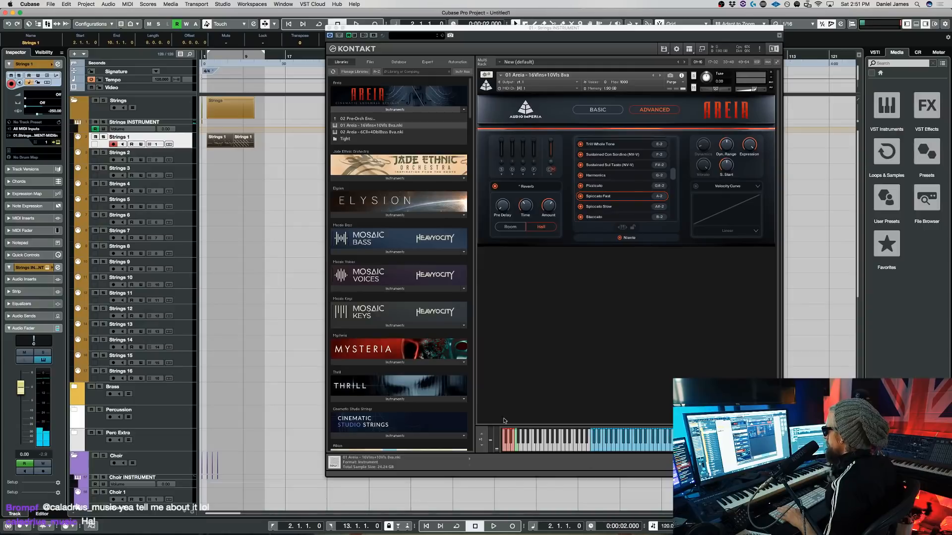
key("space")
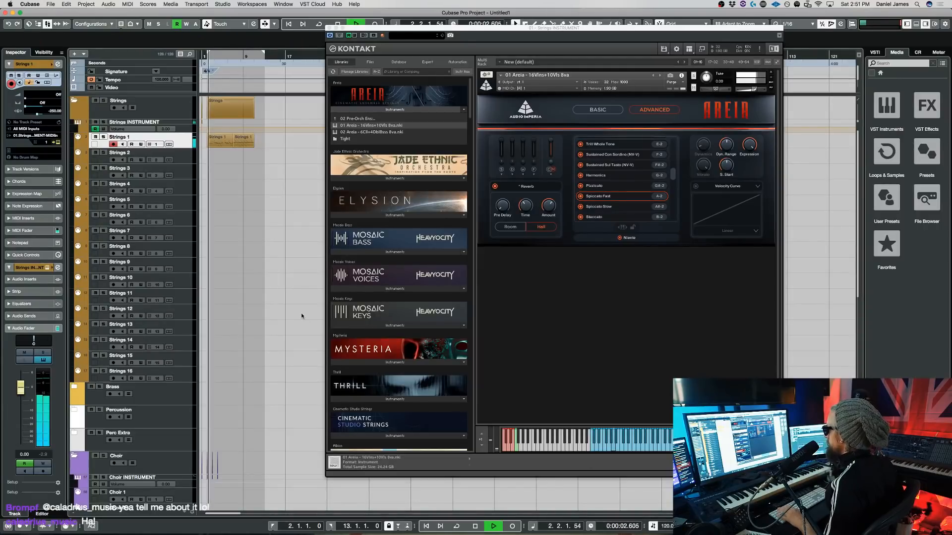
Glue the two Strings 1 parts into one and open the merged part in the Key Editor
left_click(220, 144)
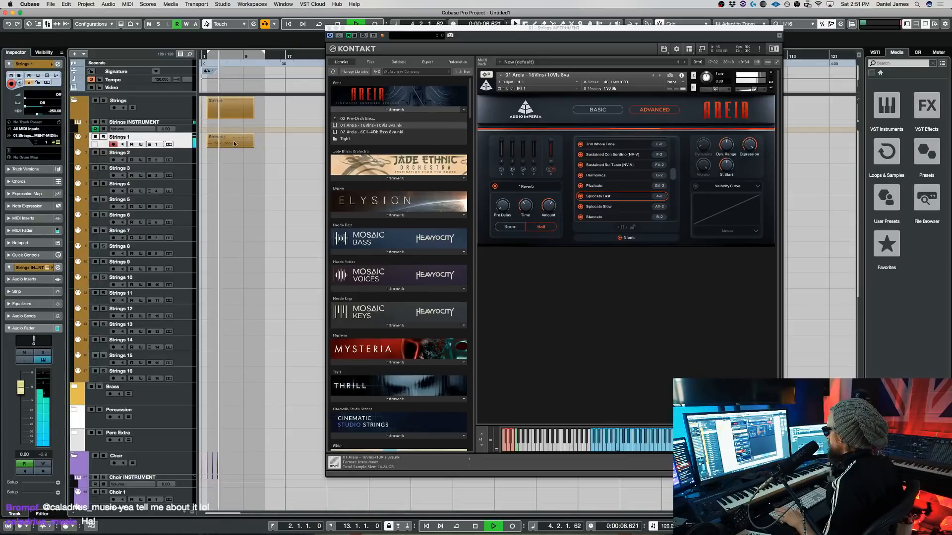
double_click(234, 140)
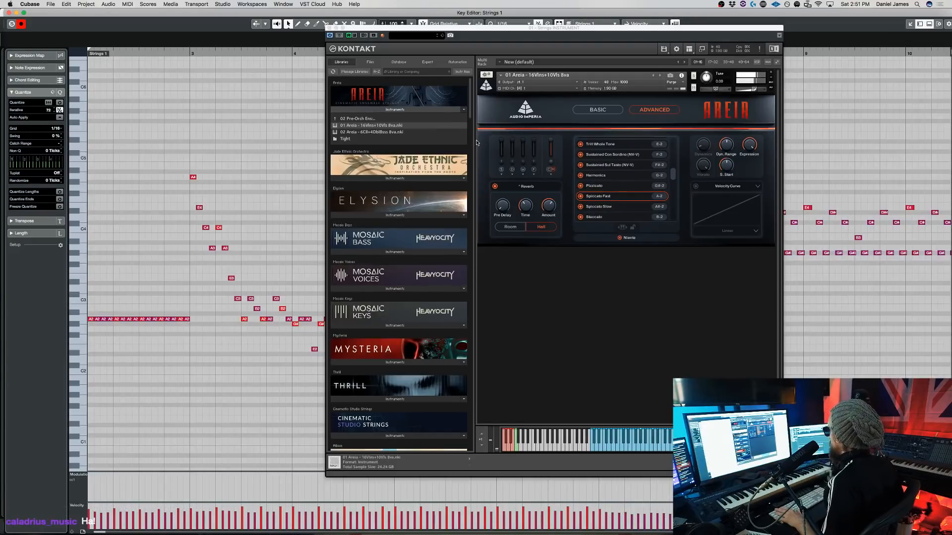
Audition Spiccato Slow and Staccato against the playing part, stop playback and close the Key Editor
left_click(628, 208)
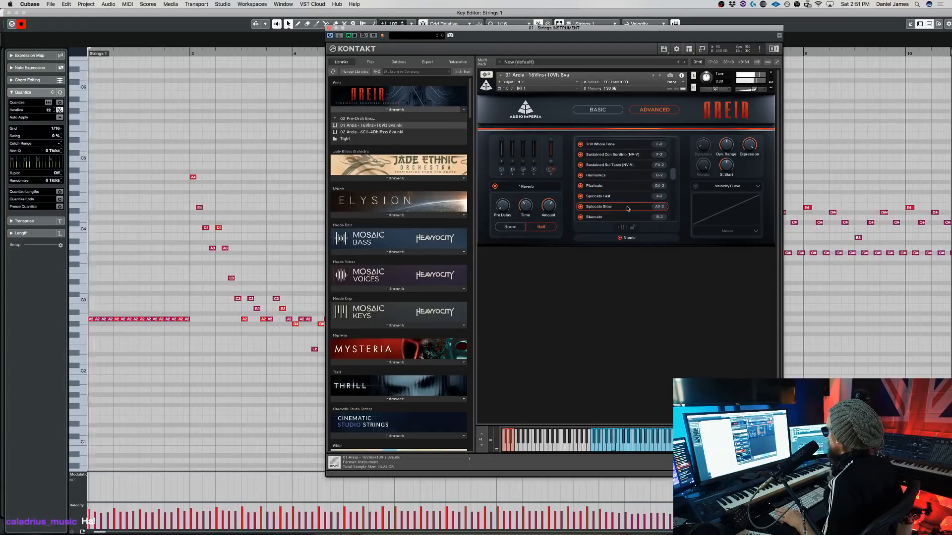
left_click_drag(673, 176, 673, 193)
left_click(600, 196)
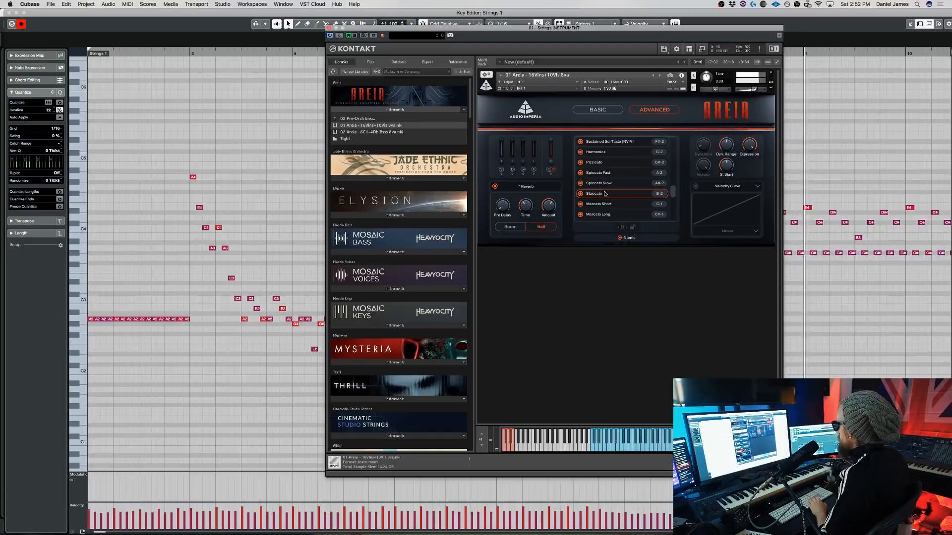
left_click(789, 324)
key("space")
key("Return")
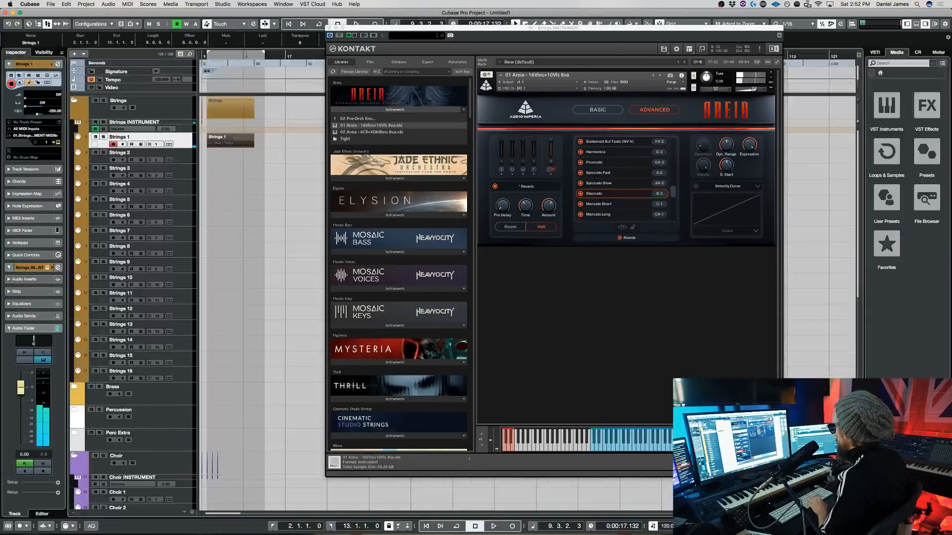
Set the project tempo to 60 BPM
key("shift+t")
type("60")
key("Return")
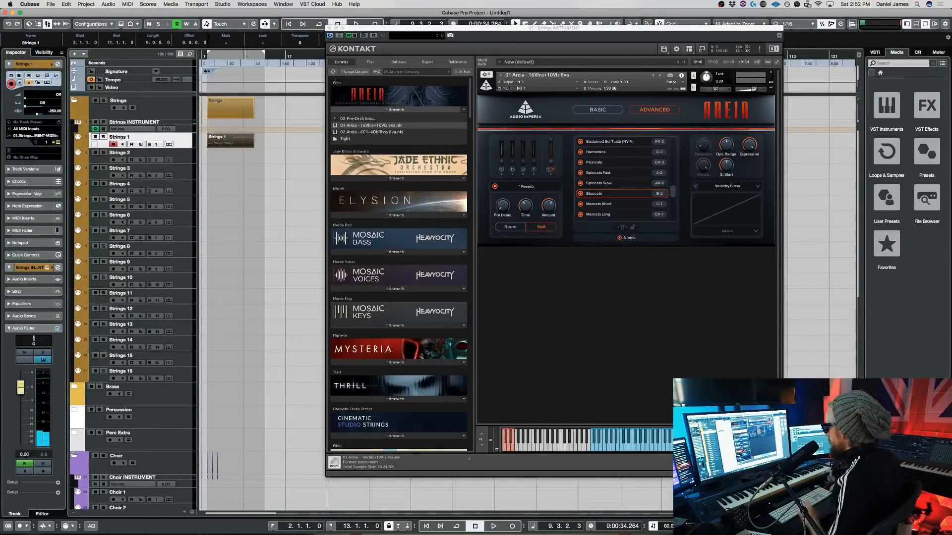
Play the Strings 1 part from the left locator and set the project tempo to 97 BPM
left_click(260, 188)
key("KP_1")
key("space")
left_click(226, 141)
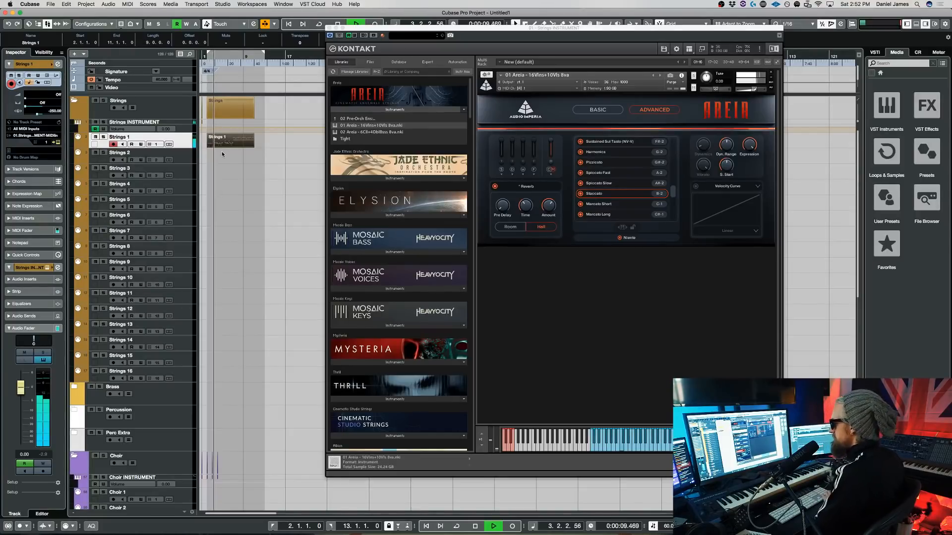
double_click(667, 526)
type("97")
key("Return")
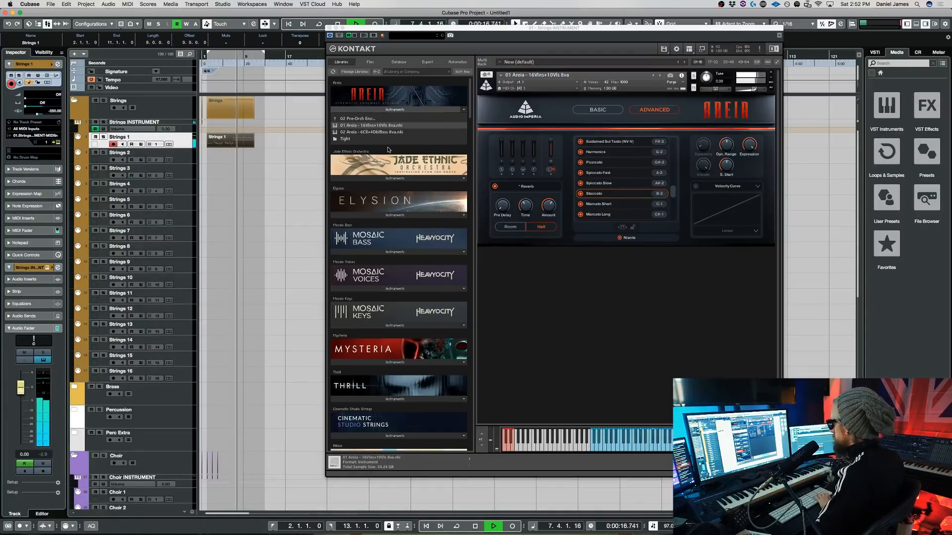
Stop playback and make Strings 1 the selected track again after checking the Extra 1 track
scroll(200, 363, "down", 10)
left_click(186, 325)
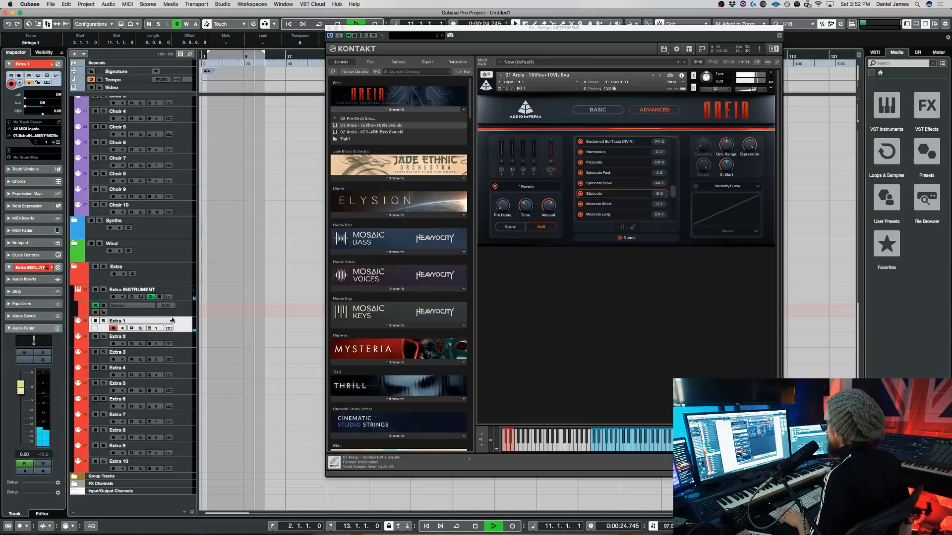
scroll(186, 324, "up", 10)
key("space")
left_click(178, 143)
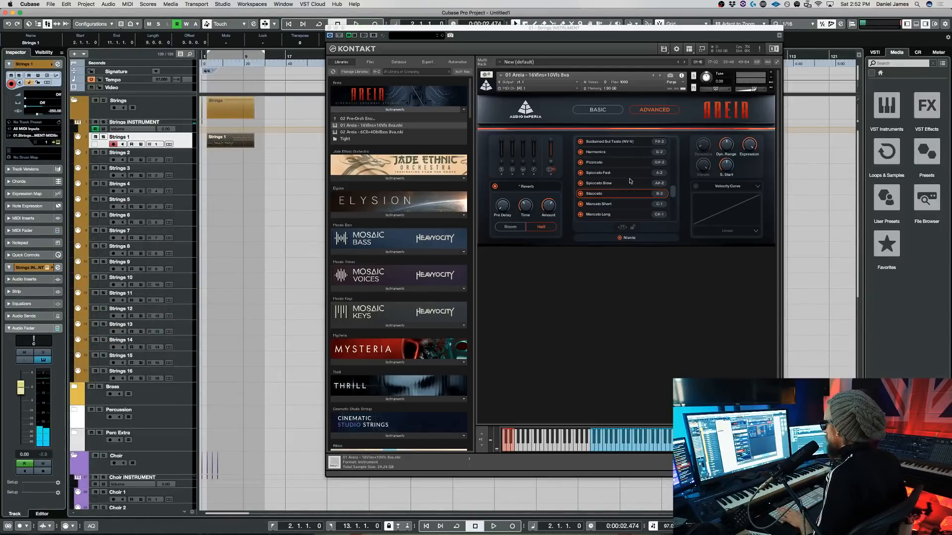
Audition the Marcato Short, Marcato Long and Col Legno articulations and switch the Areia instrument to its Basic view
left_click(618, 204)
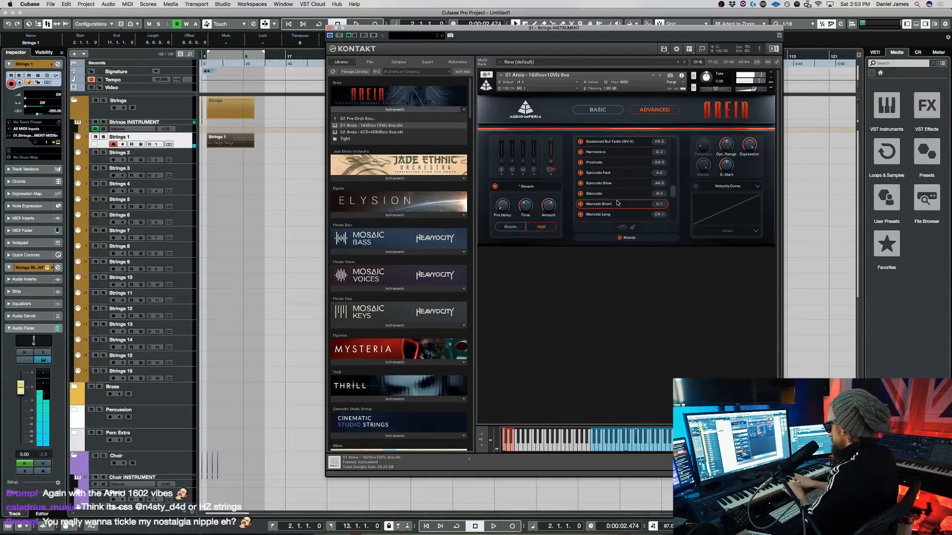
left_click(593, 217)
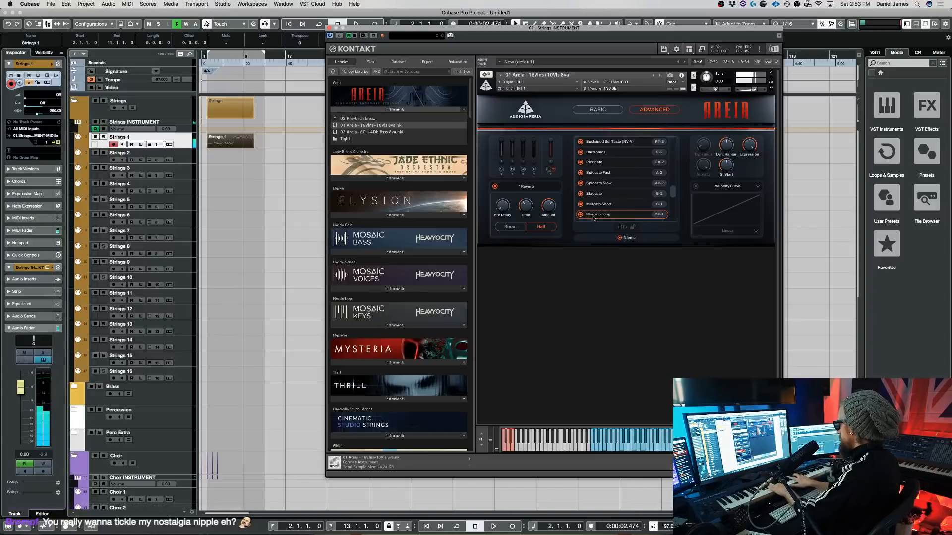
scroll(670, 194, "down", 3)
left_click(602, 197)
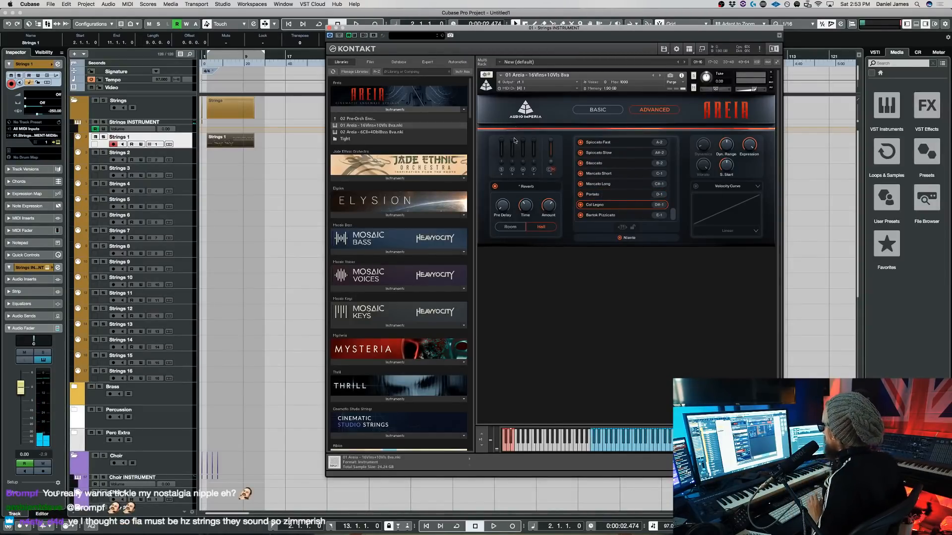
left_click(581, 110)
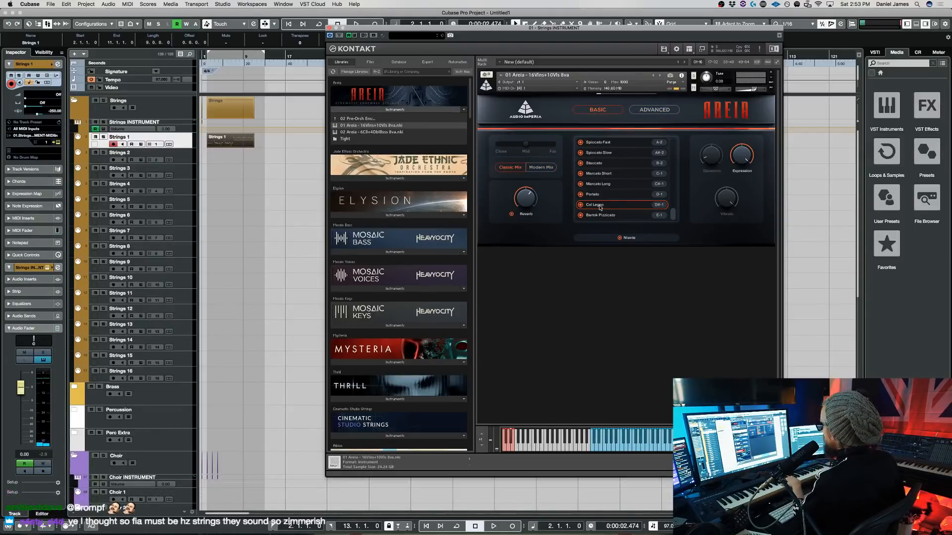
Audition Marcato Long, Portato, Col Legno and Bartok Pizzicato on the 16Vlns+10Vls 8va patch
left_click(604, 189)
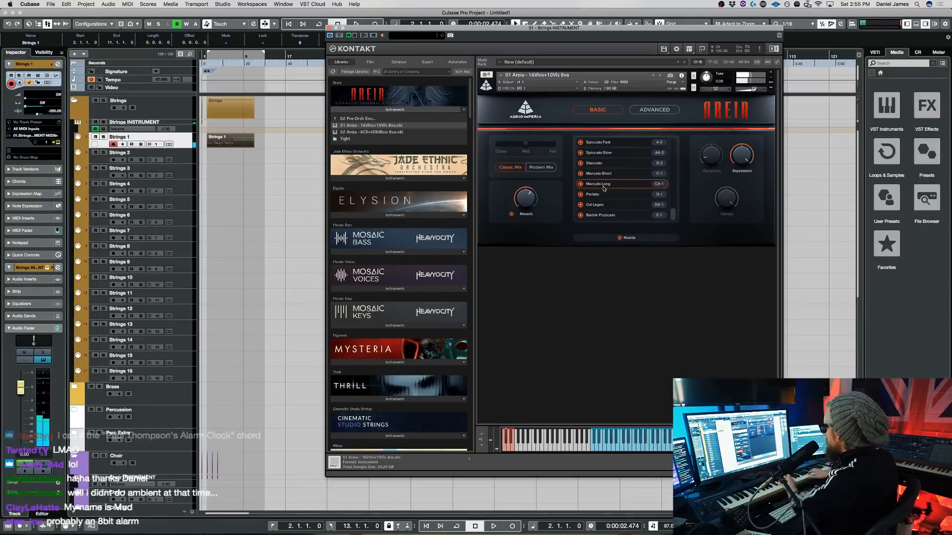
left_click(613, 193)
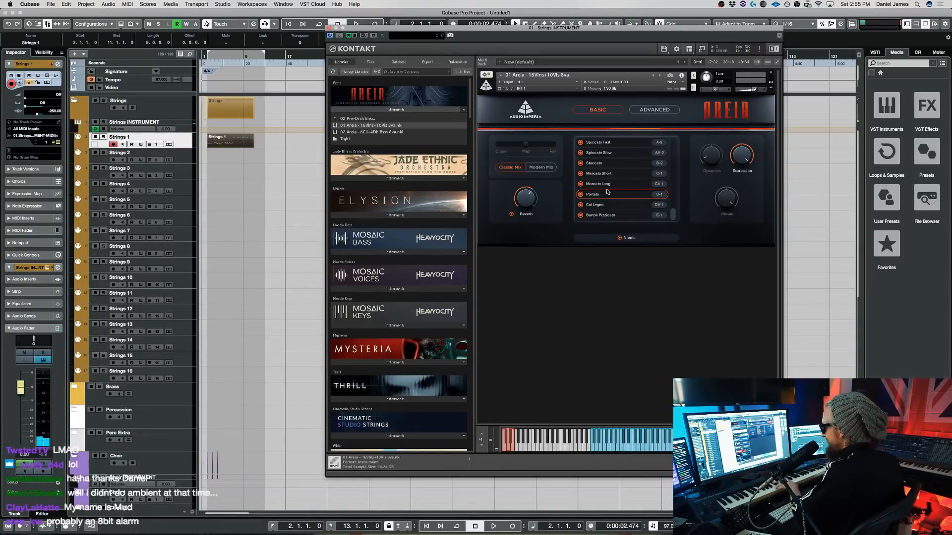
left_click(599, 205)
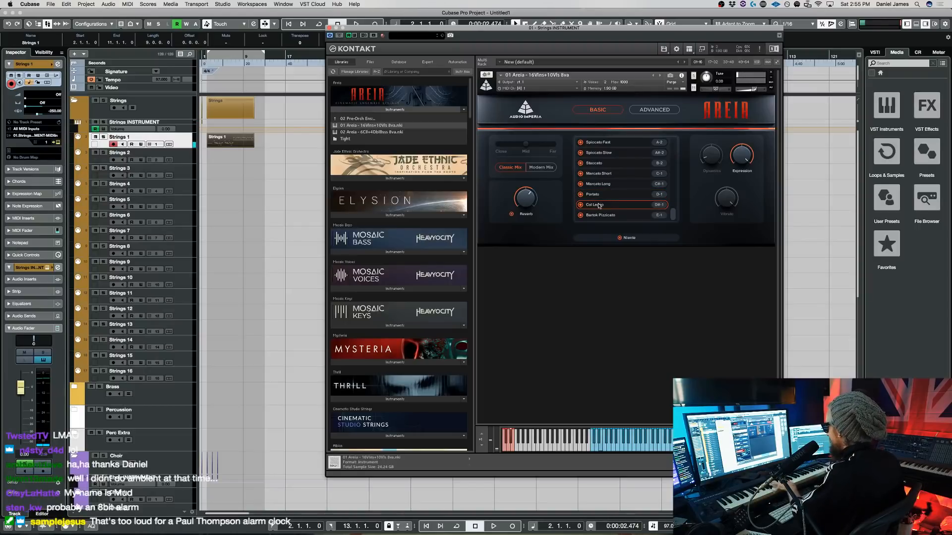
left_click(602, 216)
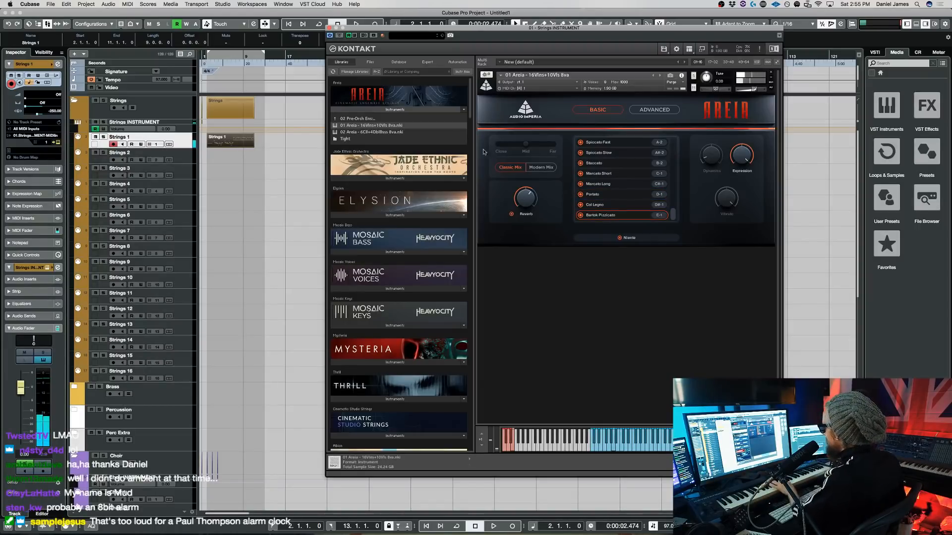
Replace the loaded patch with 02 Areia - 6Cll+4DblBass 8va and set it to Modern Mix
left_click_drag(385, 132, 631, 144)
left_click(526, 171)
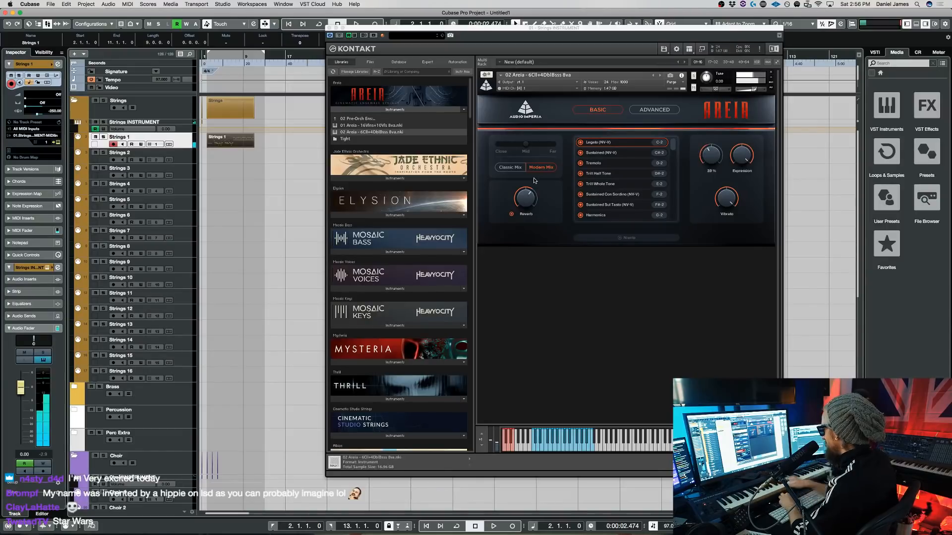
Layer CineBrass PRO's 20 Tuba Solo True Legato PRO with the Areia patch on a Port A MIDI channel, audition the blend and remove the tuba
scroll(374, 192, "down", 8)
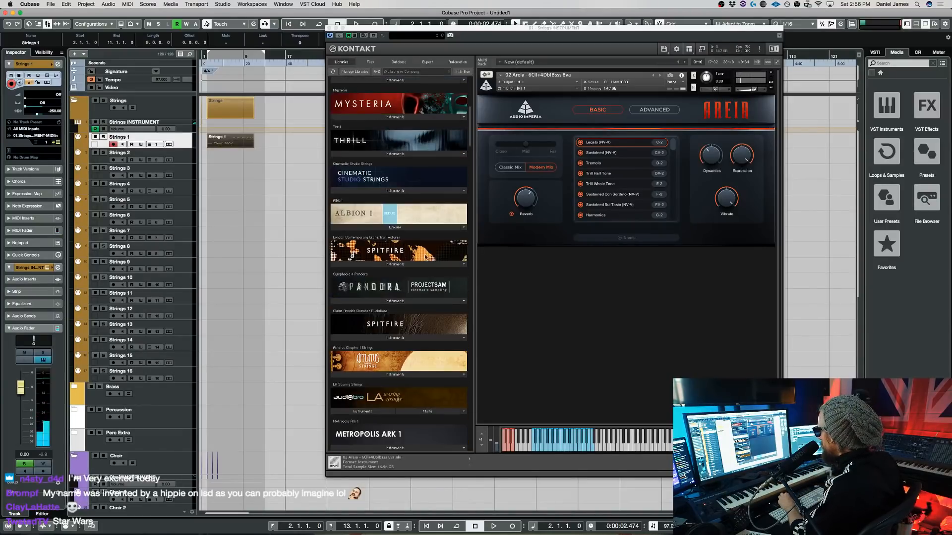
scroll(375, 192, "down", 10)
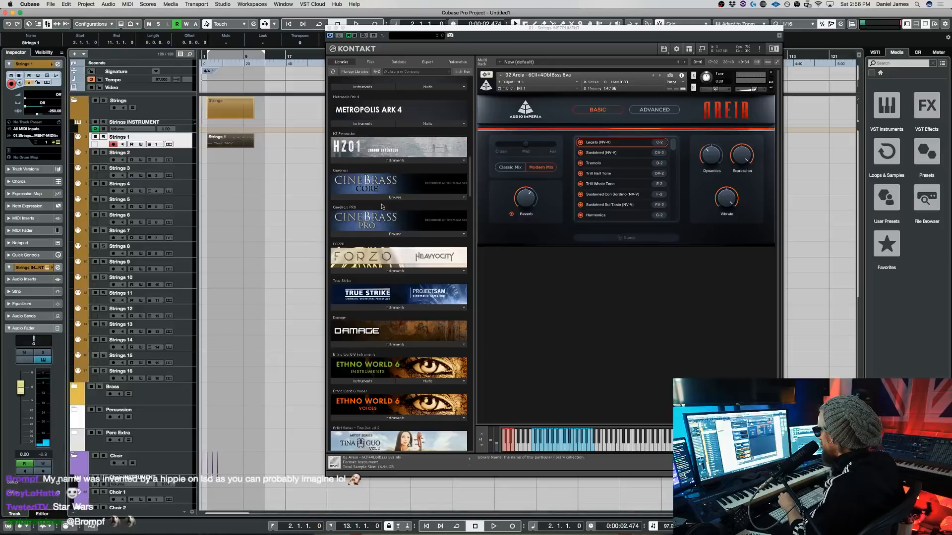
left_click(395, 323)
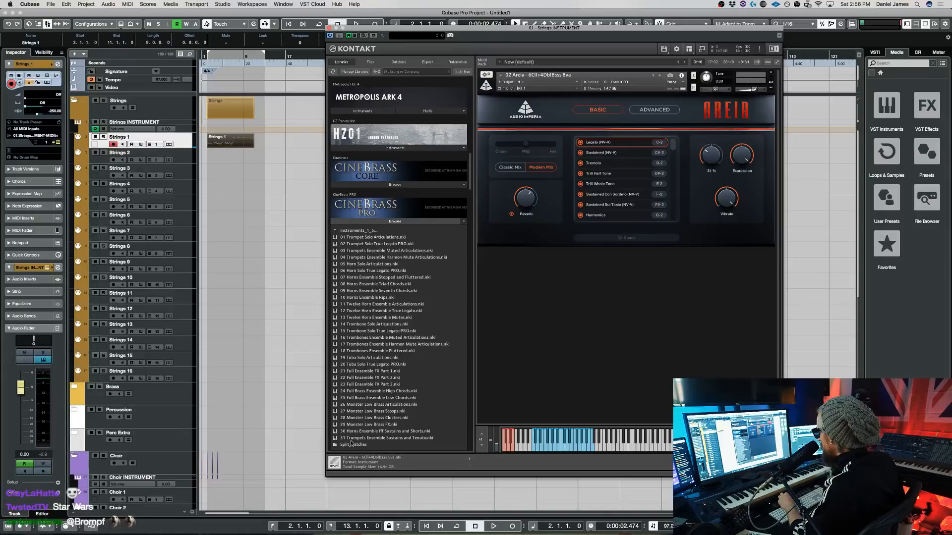
double_click(360, 365)
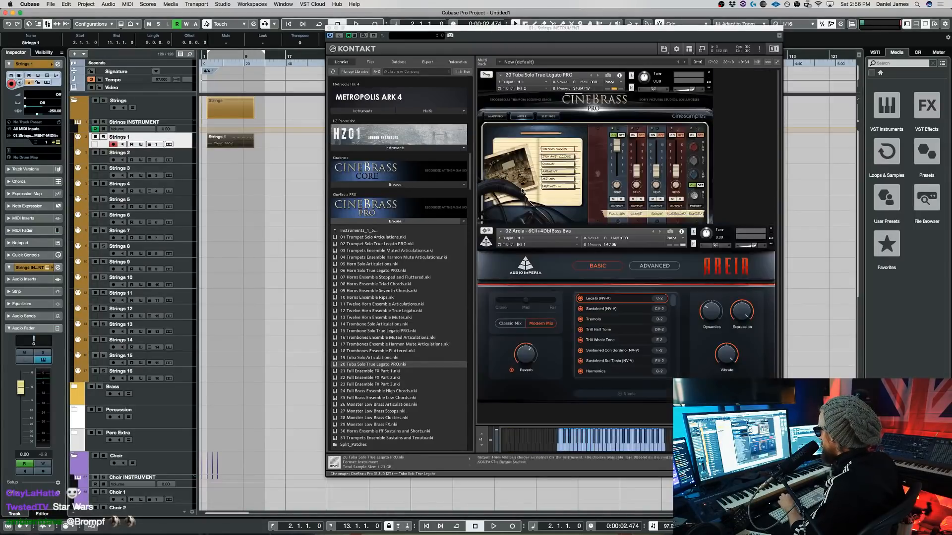
left_click(515, 88)
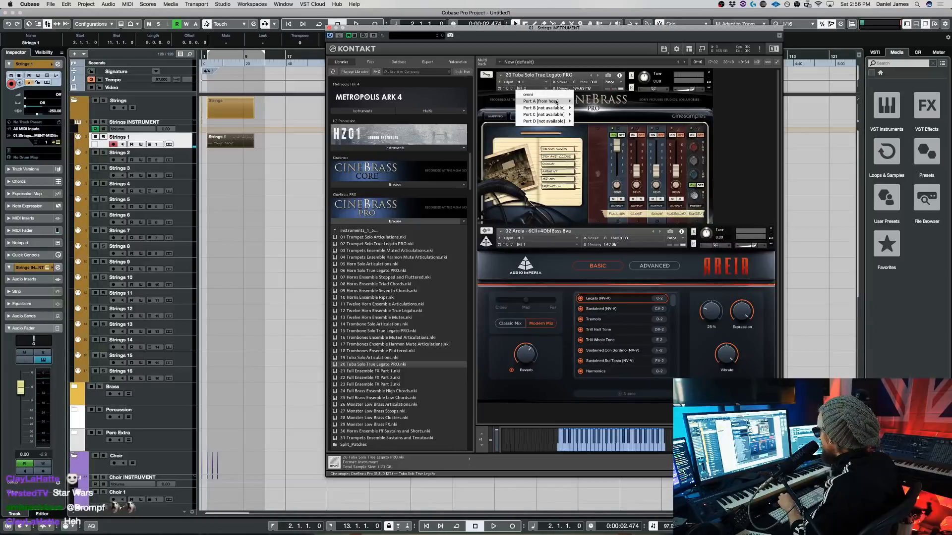
left_click(577, 102)
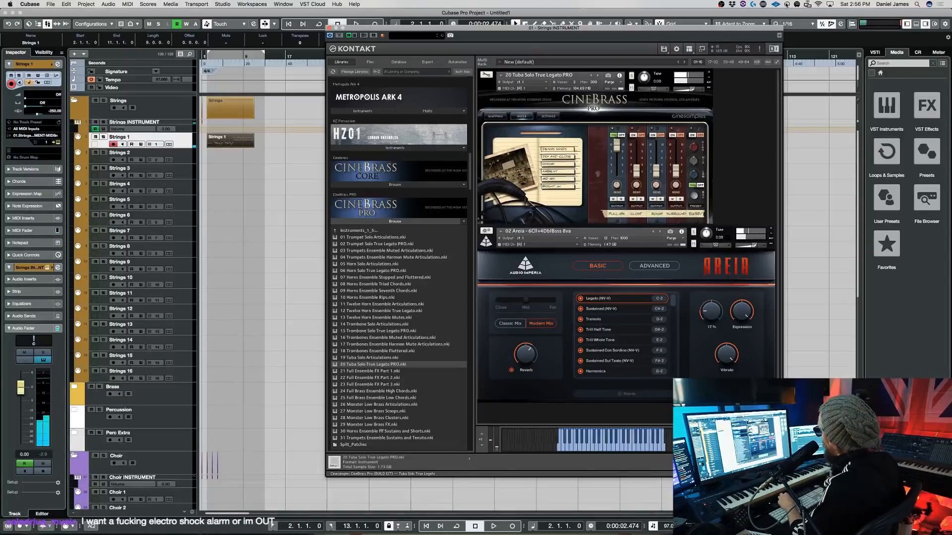
left_click(708, 73)
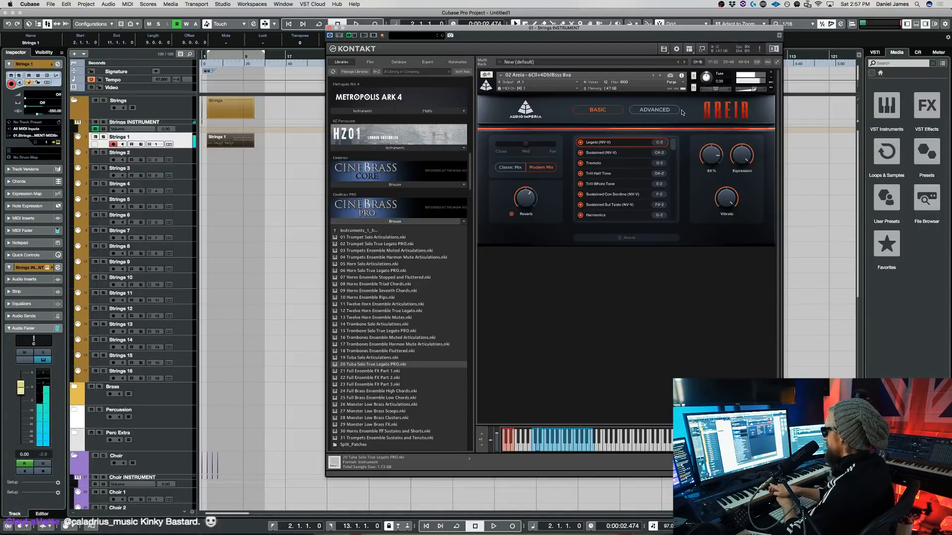
Audition Sustained, Tremolo, both Trills, Sustained Con Sordino, Sustained Sul Tasto and Harmonics on the cello and bass patch
left_click(598, 154)
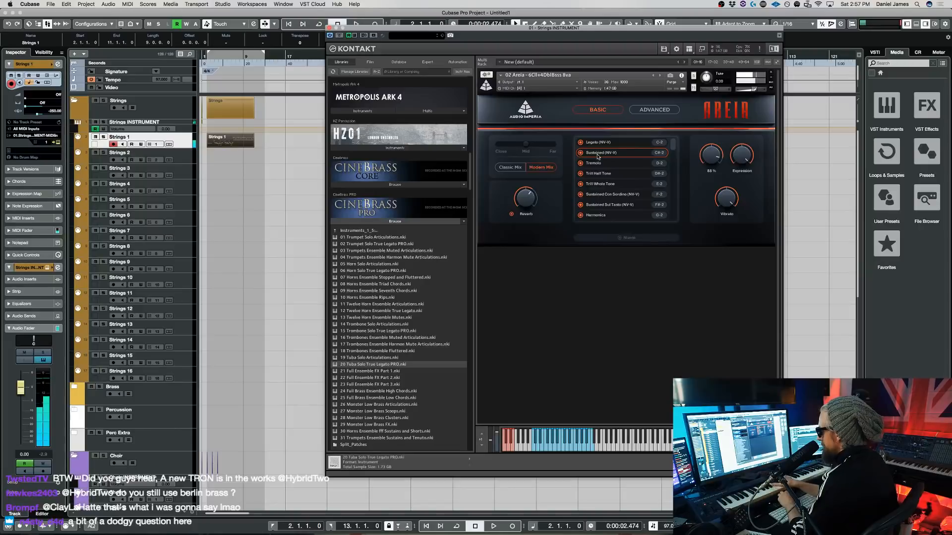
left_click(605, 162)
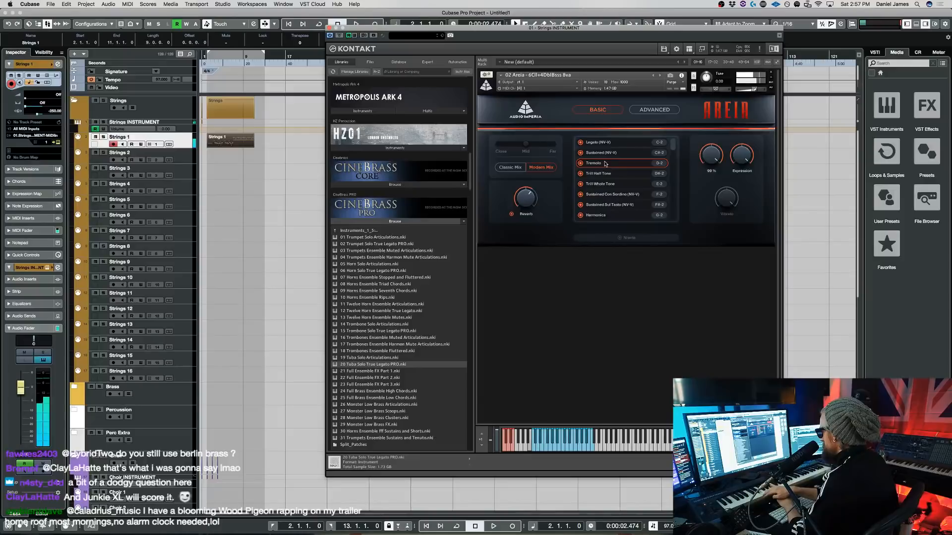
left_click(614, 175)
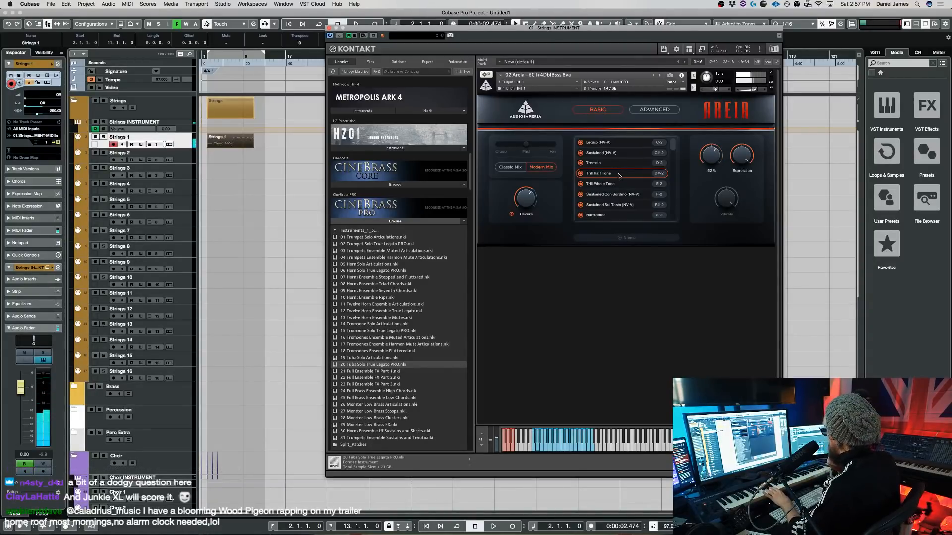
left_click(618, 182)
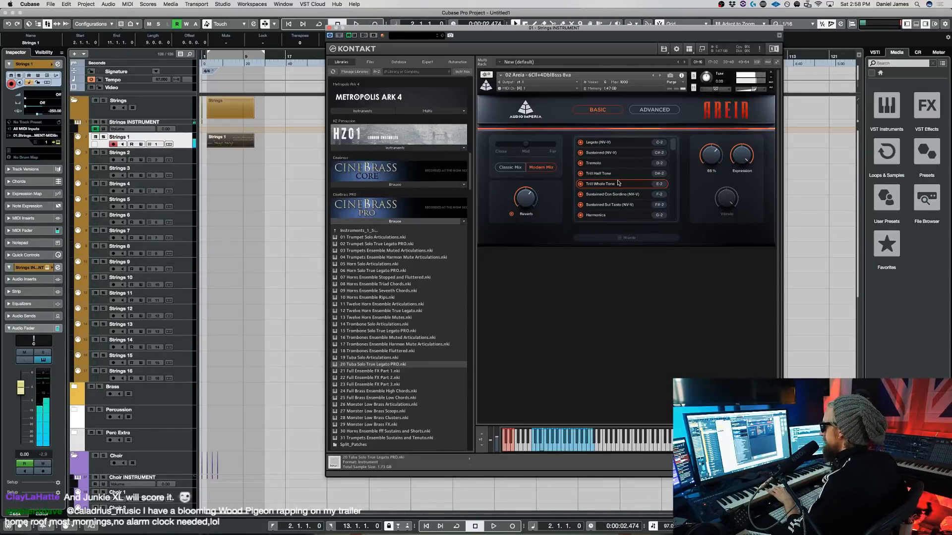
left_click(621, 194)
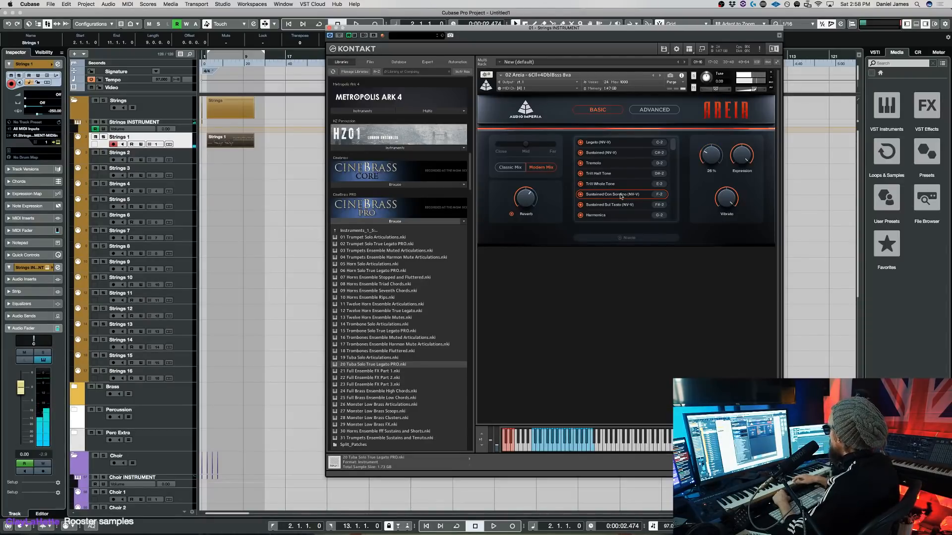
left_click(627, 206)
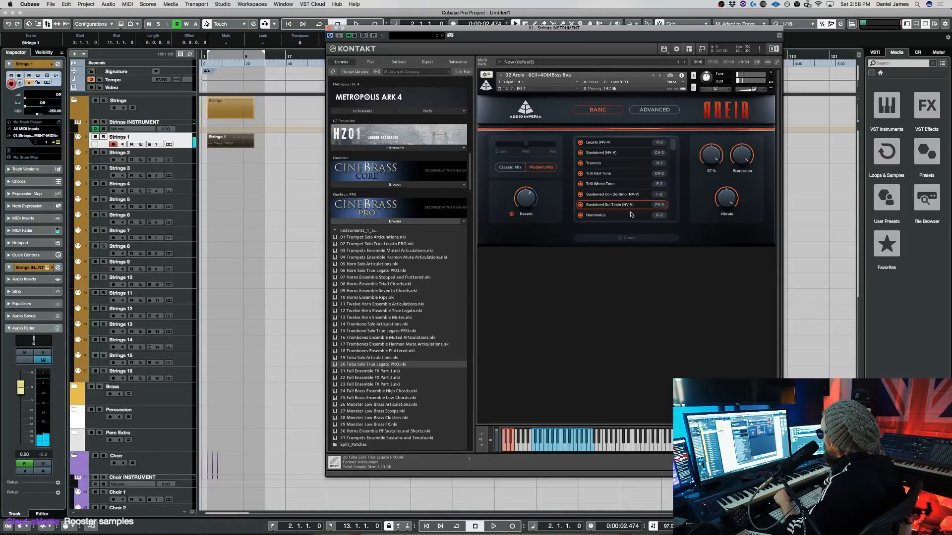
left_click(631, 215)
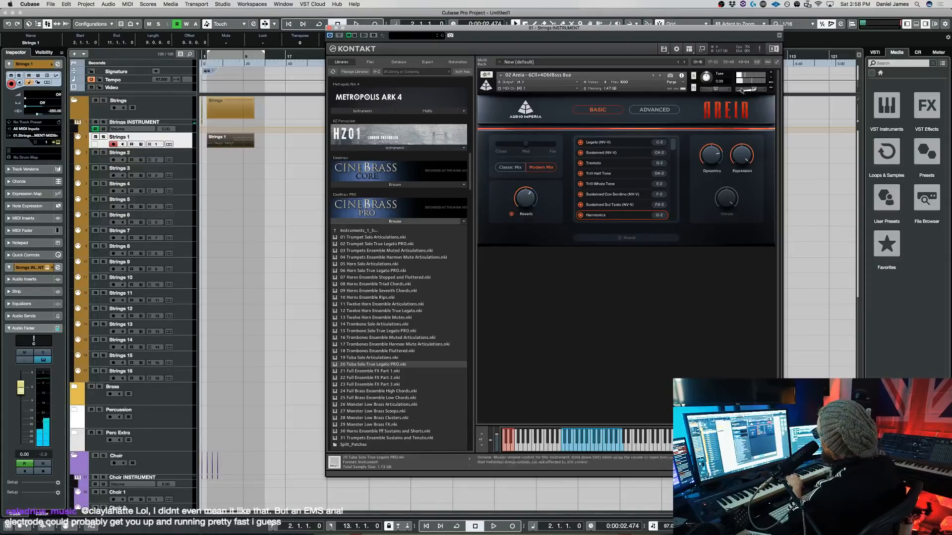
Audition Pizzicato and switch the cello and bass patch to Spiccato Fast, briefly playing the Strings 1 part
scroll(639, 184, "down", 3)
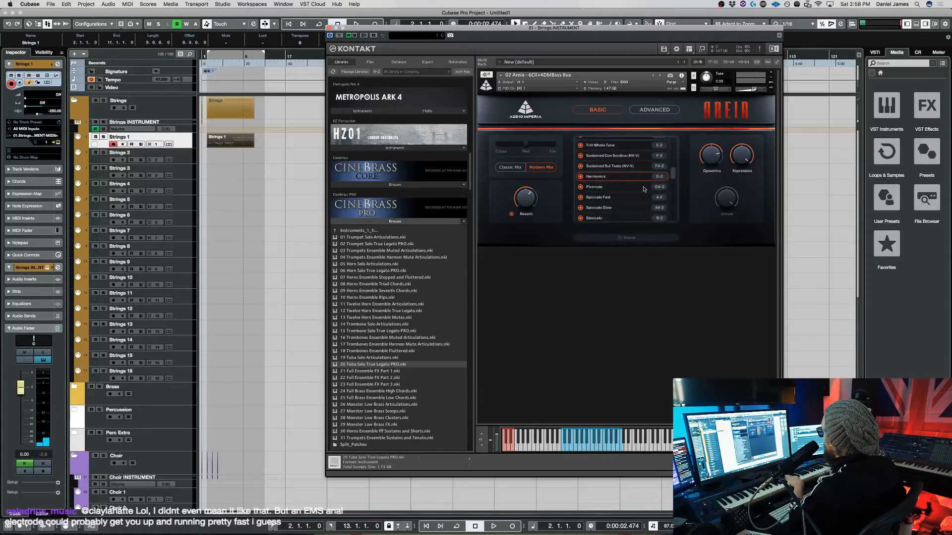
left_click(643, 188)
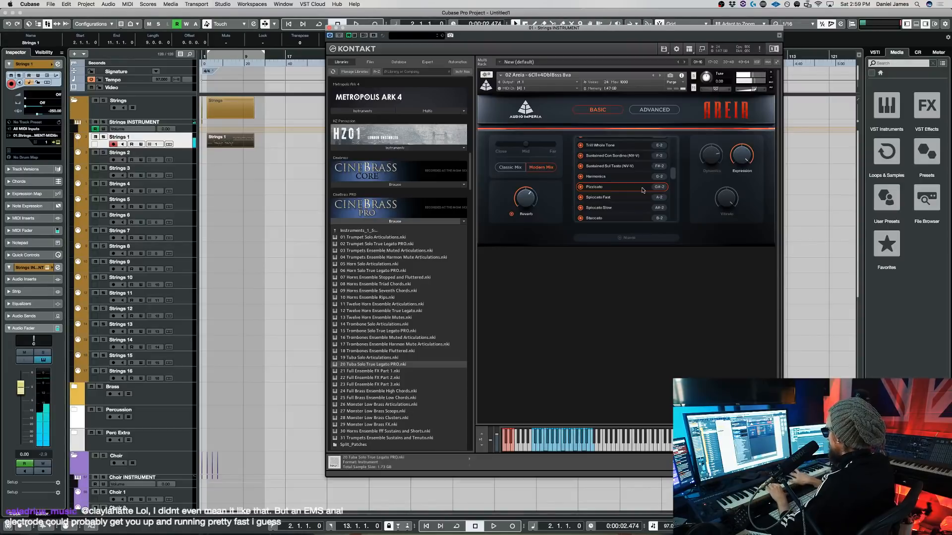
left_click(599, 198)
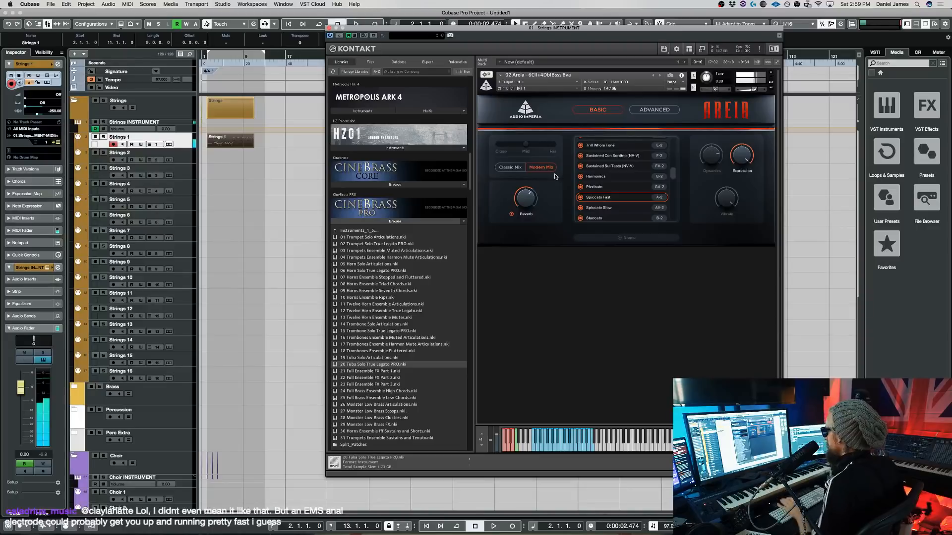
key("space")
key("space")
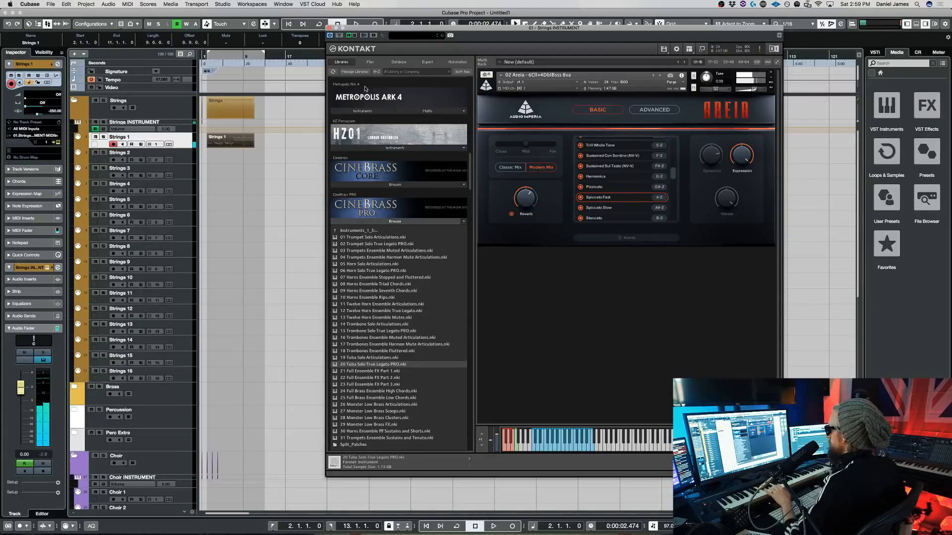
Transpose all notes of the Strings 1 part down two octaves in the Key Editor and move the Kontakt window aside
double_click(224, 143)
key("super+a")
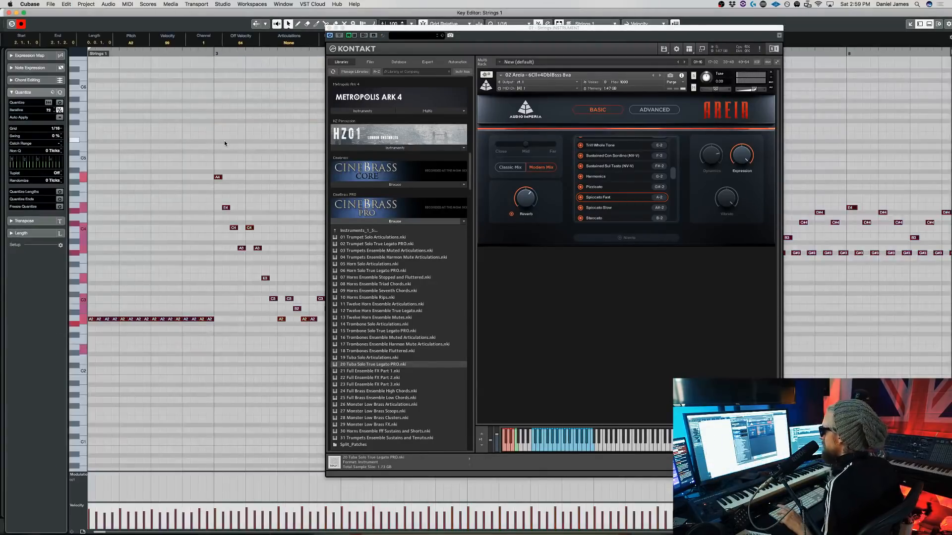
key("shift+Down")
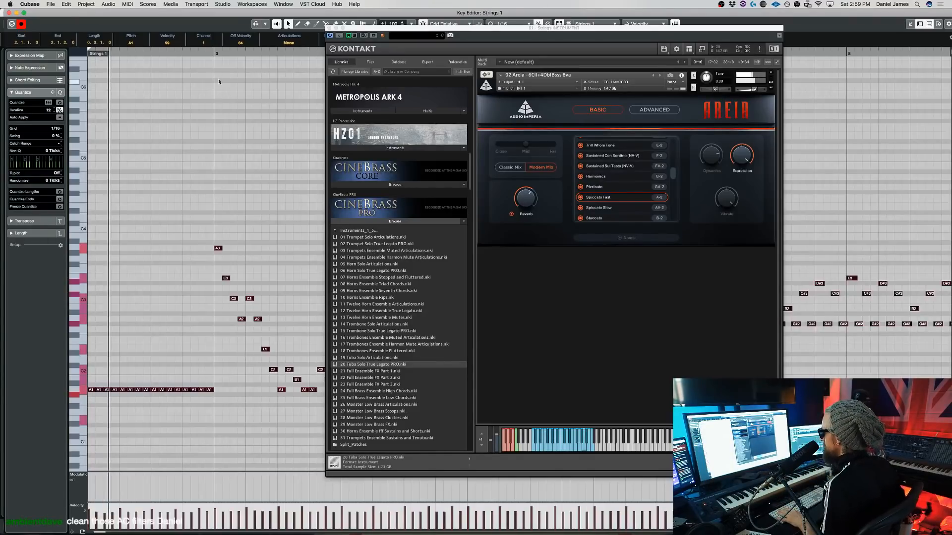
key("shift+Down")
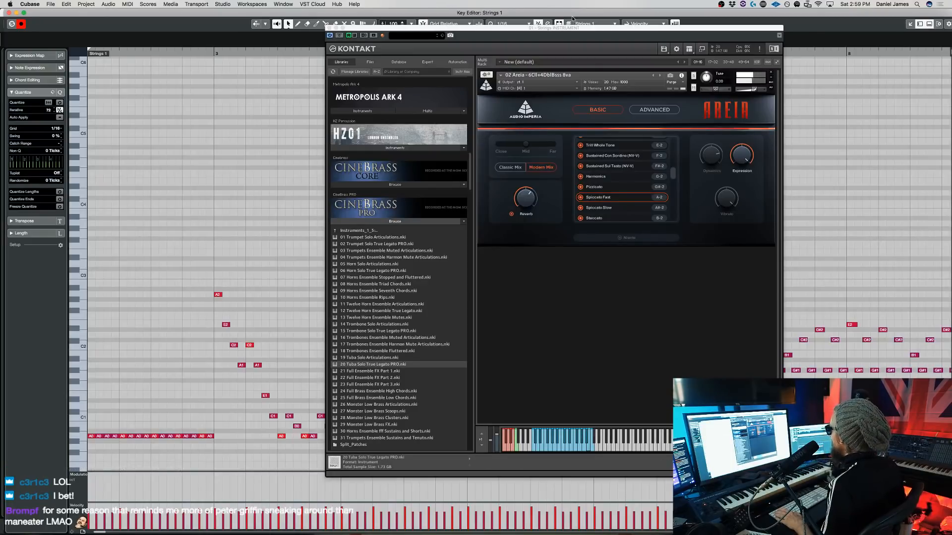
left_click_drag(572, 28, 198, 5)
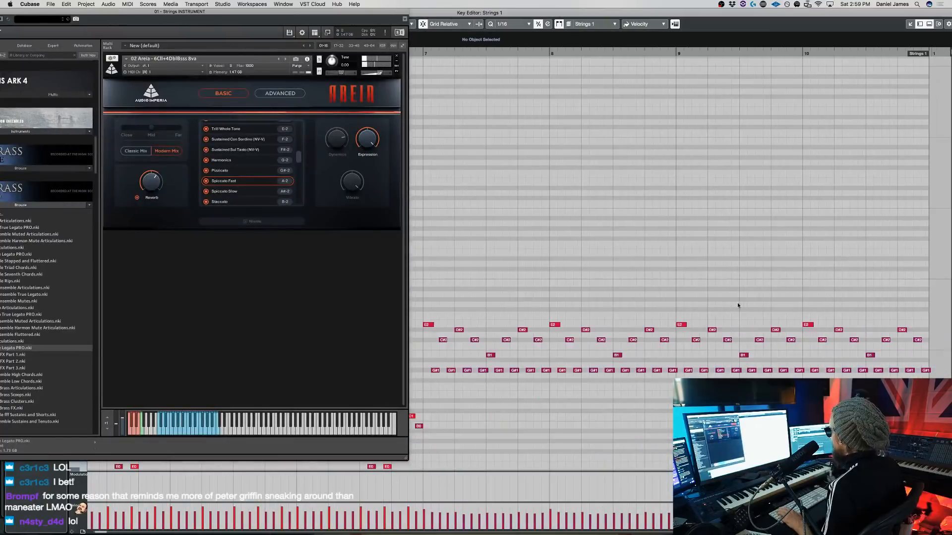
Transpose the Strings 1 notes from bar 7 onward down eight semitones and play the result
scroll(683, 361, "down", 4)
left_click_drag(758, 402, 449, 274)
key("Down")
key("Down")
key("Down")
key("Down")
key("Down")
key("Down")
key("Down")
key("Down")
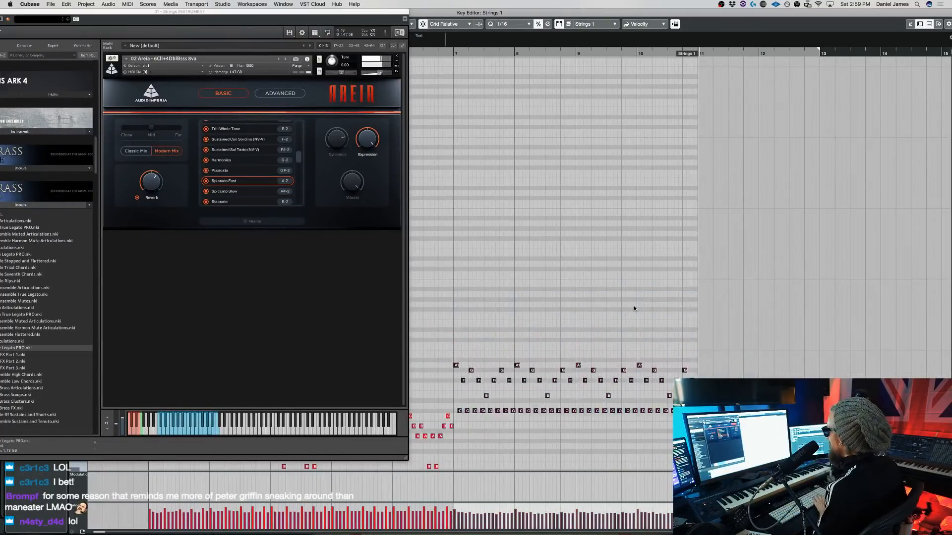
key("space")
left_click(445, 54)
key("space")
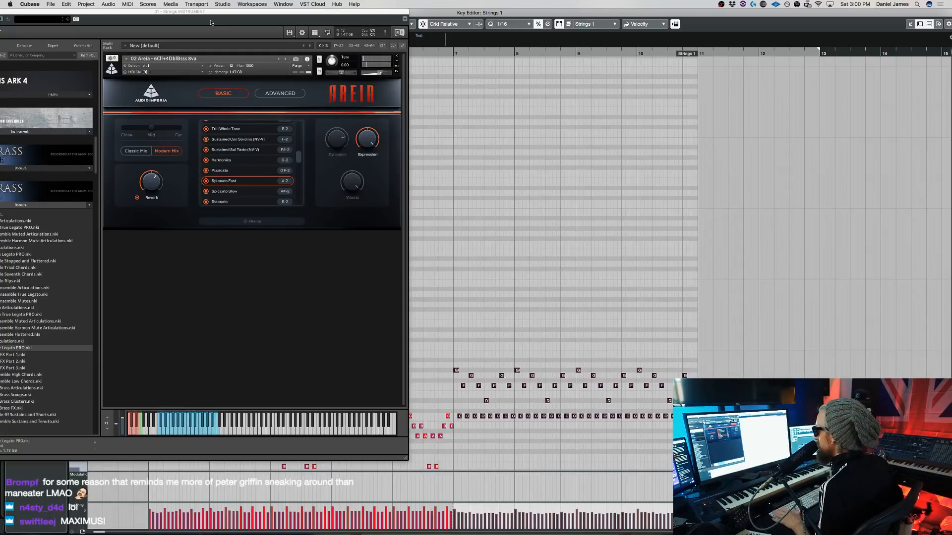
Move the Kontakt window off the notes and audition Spiccato Slow and Staccato with the Strings 1 part
left_click_drag(211, 14, 447, 15)
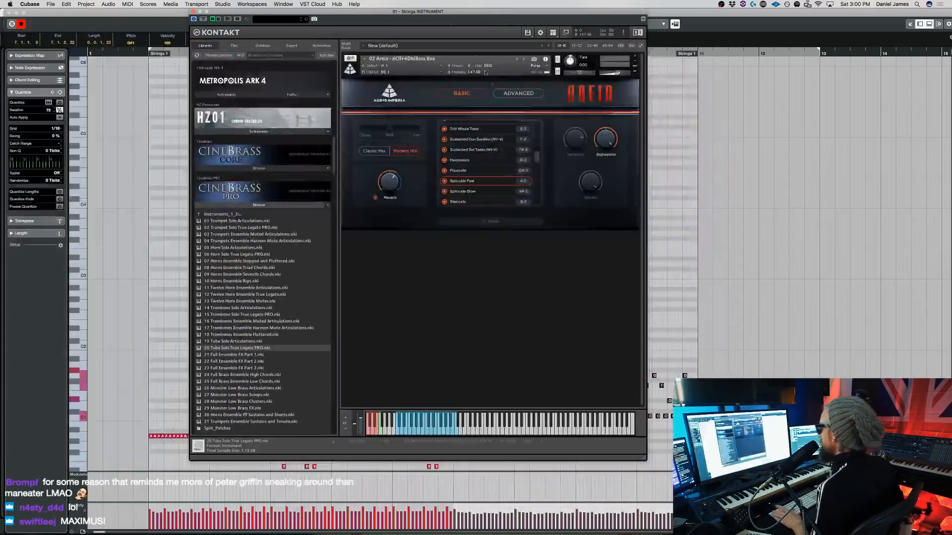
left_click(475, 193)
left_click_drag(383, 16, 595, 29)
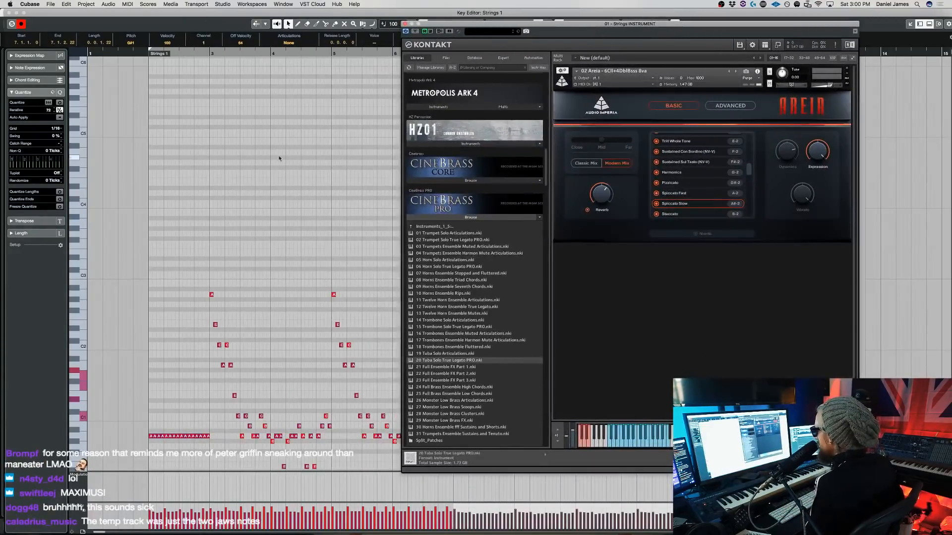
left_click(243, 194)
key("space")
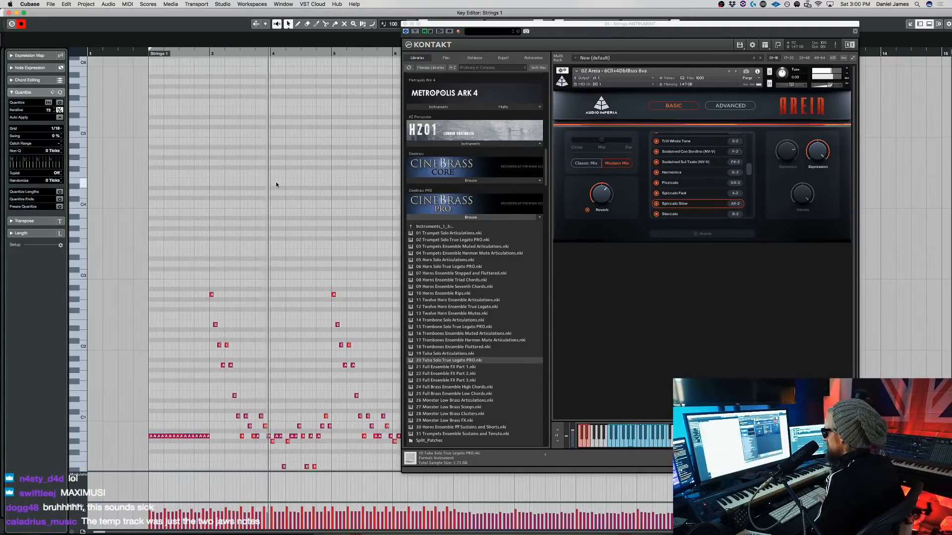
left_click(683, 214)
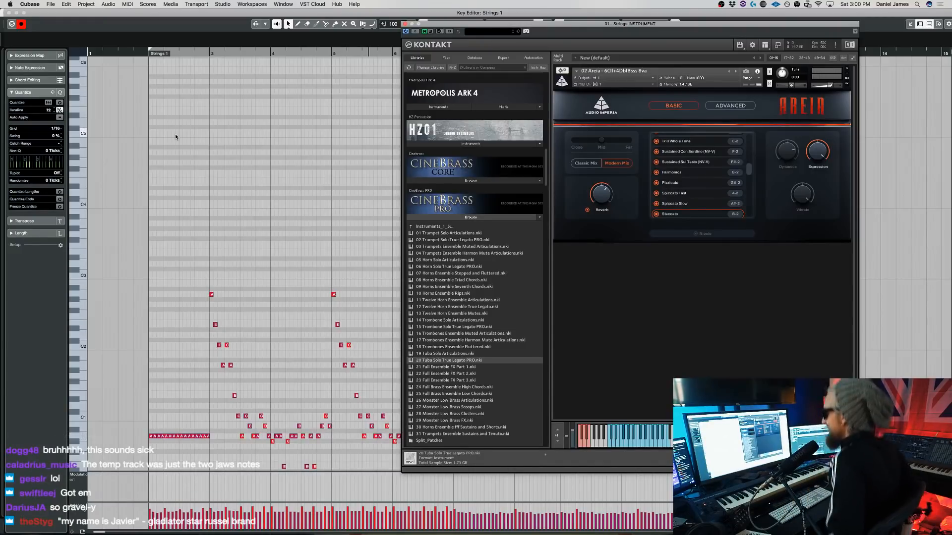
left_click(287, 195)
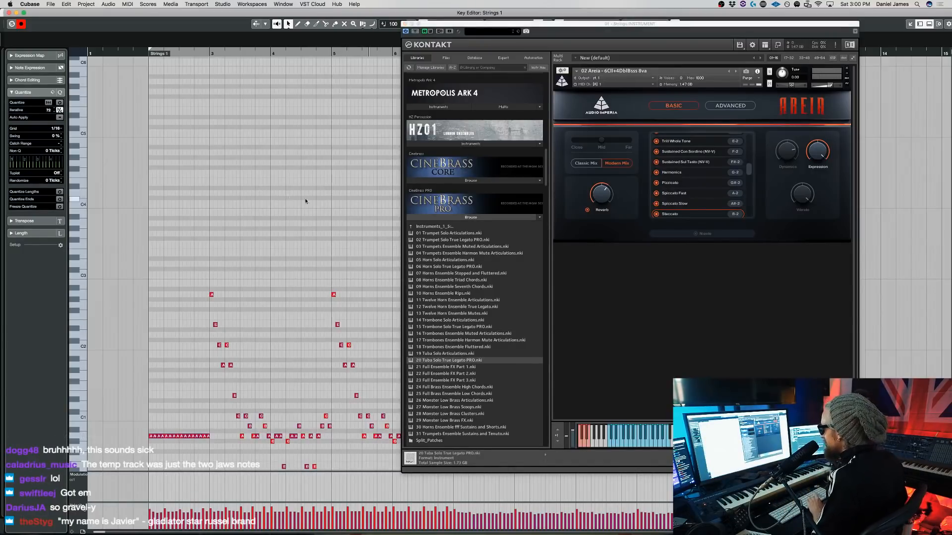
Audition Marcato Short, Marcato Long, Portato, Col Legno and Bartok Pizzicato on the cello and bass patch
left_click_drag(749, 173, 748, 197)
left_click(703, 197)
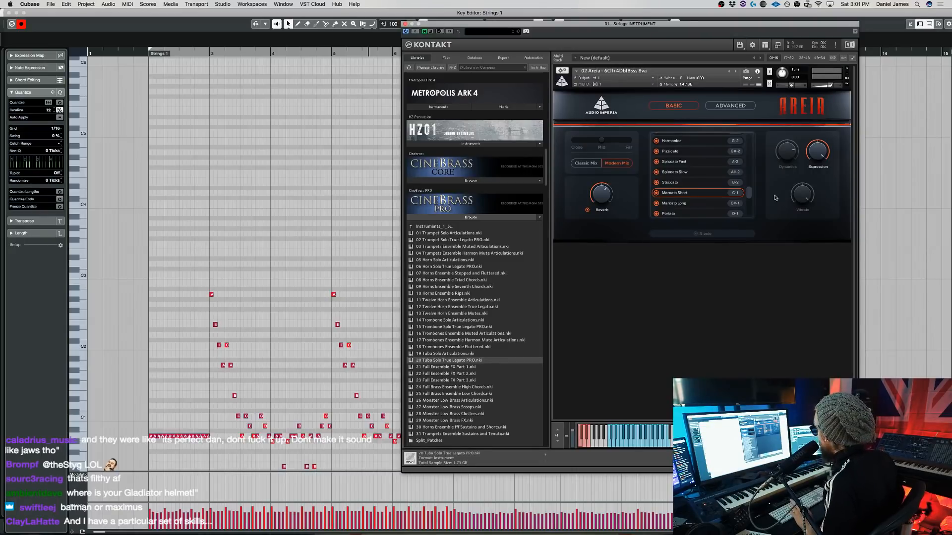
scroll(712, 194, "down", 1)
left_click(691, 199)
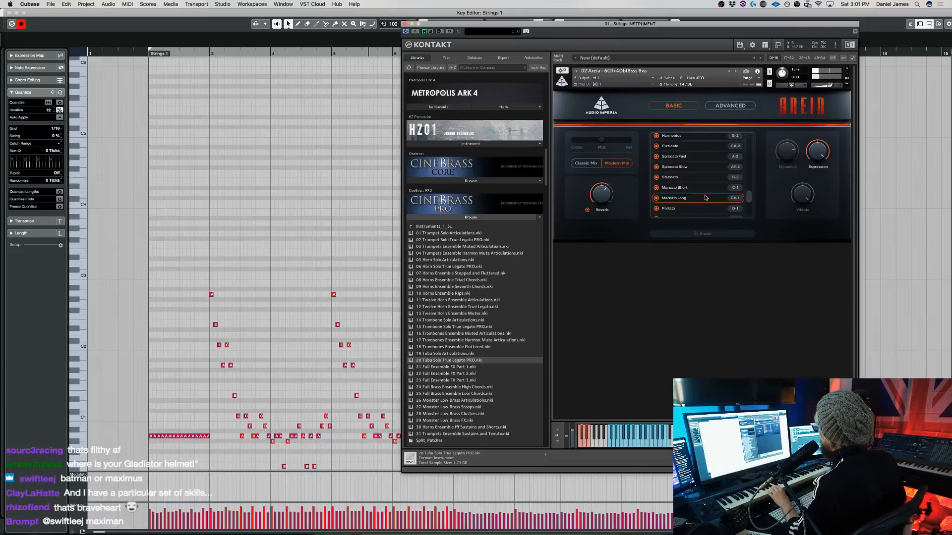
scroll(750, 200, "down", 3)
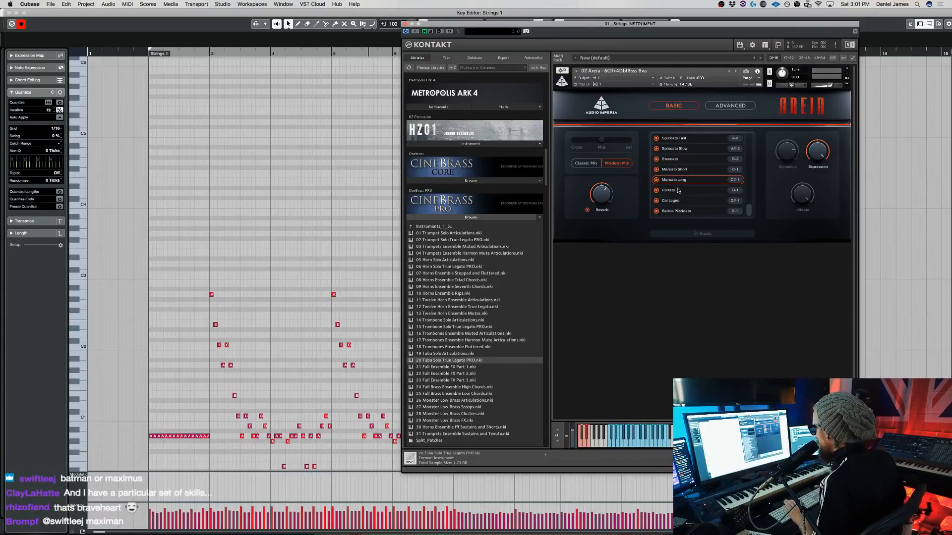
left_click(679, 191)
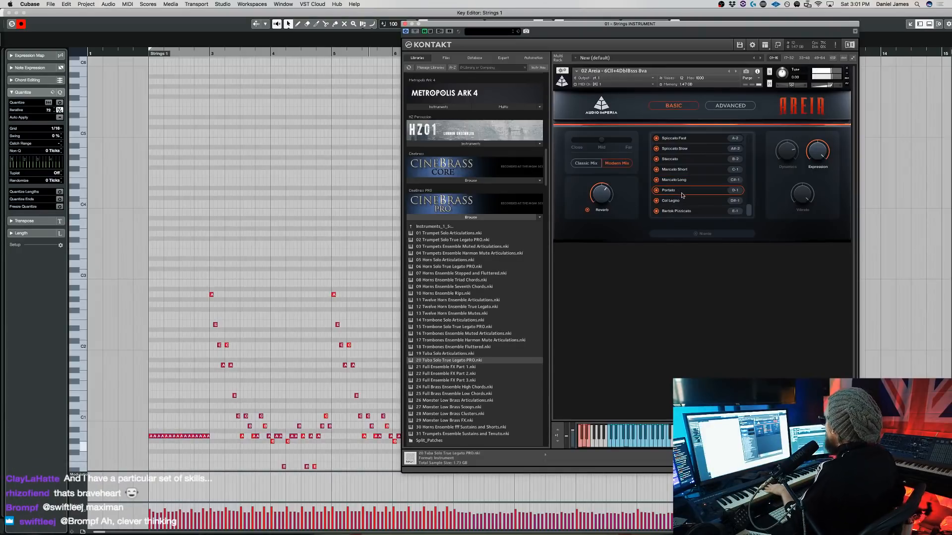
left_click(682, 202)
left_click(680, 212)
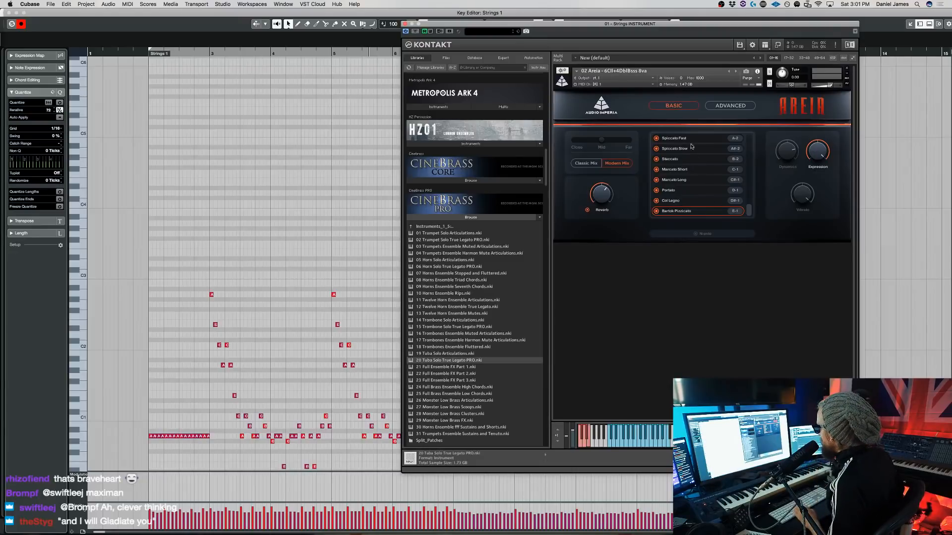
Remove the cello and bass patch without saving and load 01 Areia - Full Ens from the 03 Full Ens folder
left_click(847, 69)
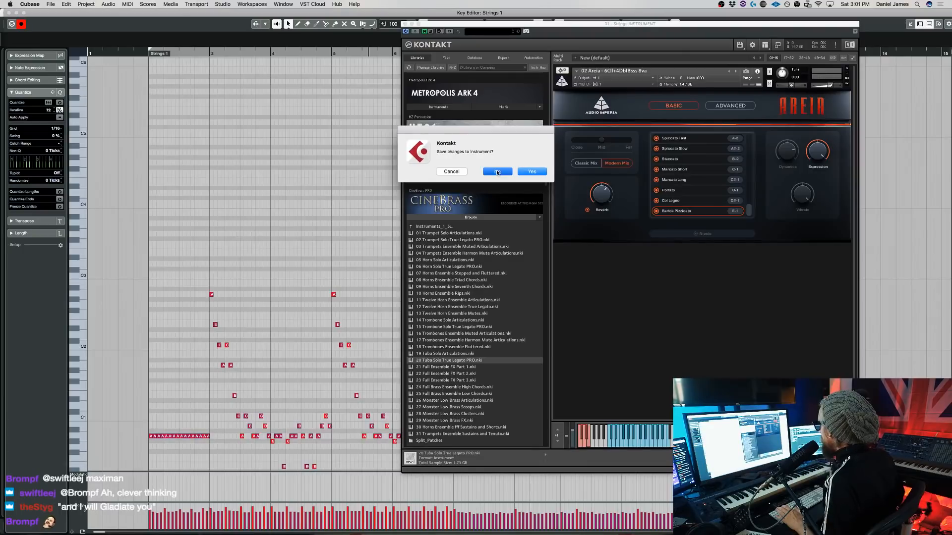
left_click(496, 171)
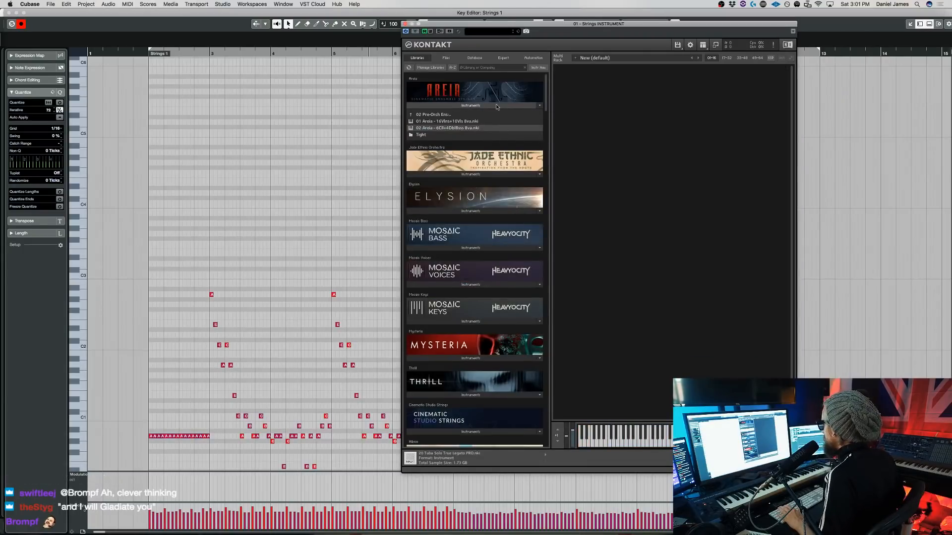
left_click(437, 116)
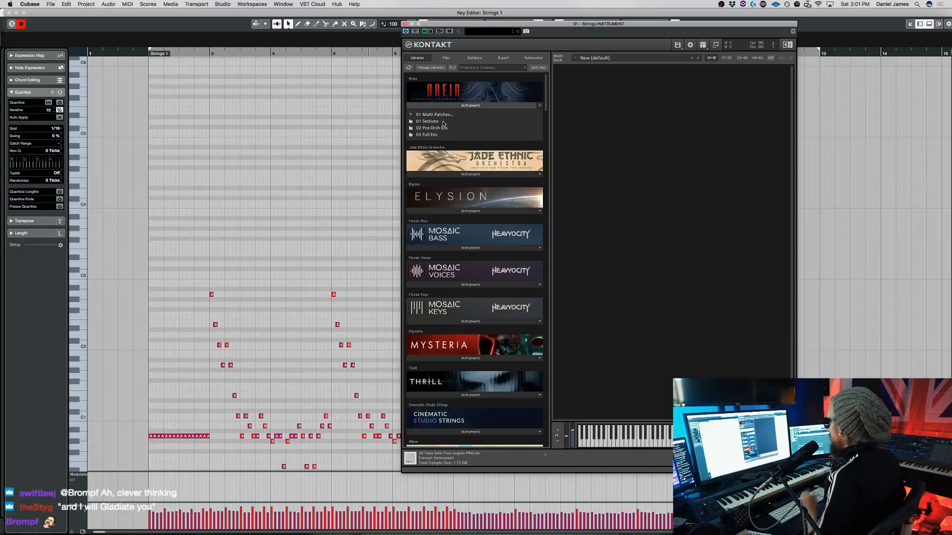
left_click(444, 122)
left_click(445, 115)
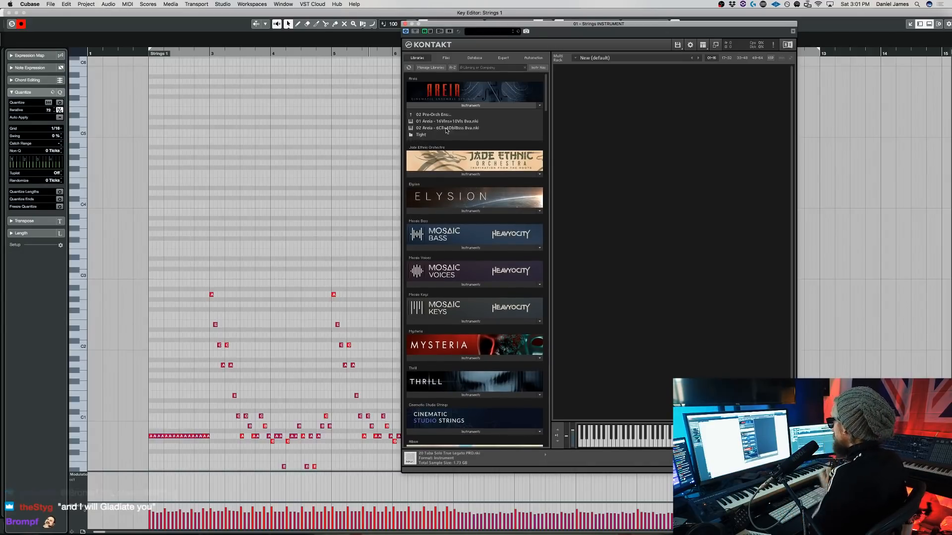
left_click(449, 128)
left_click(450, 115)
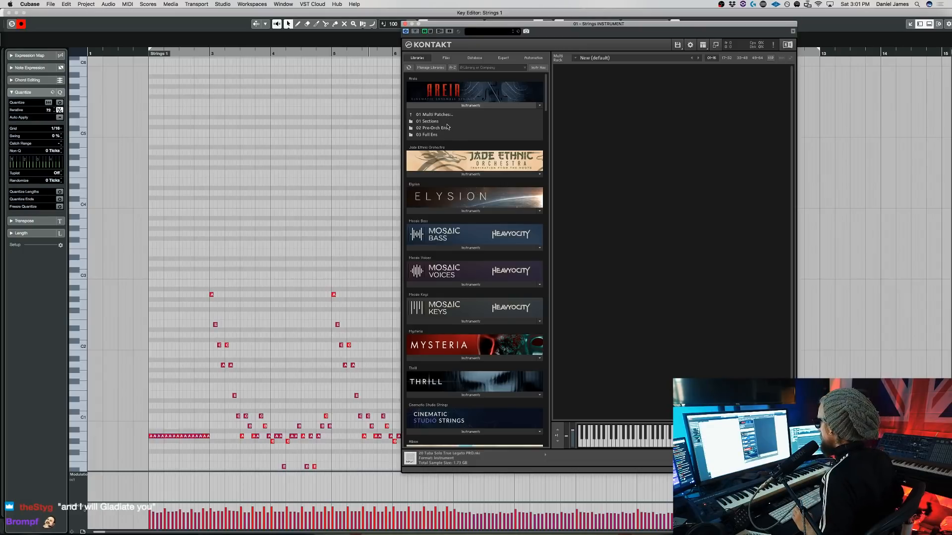
left_click(428, 135)
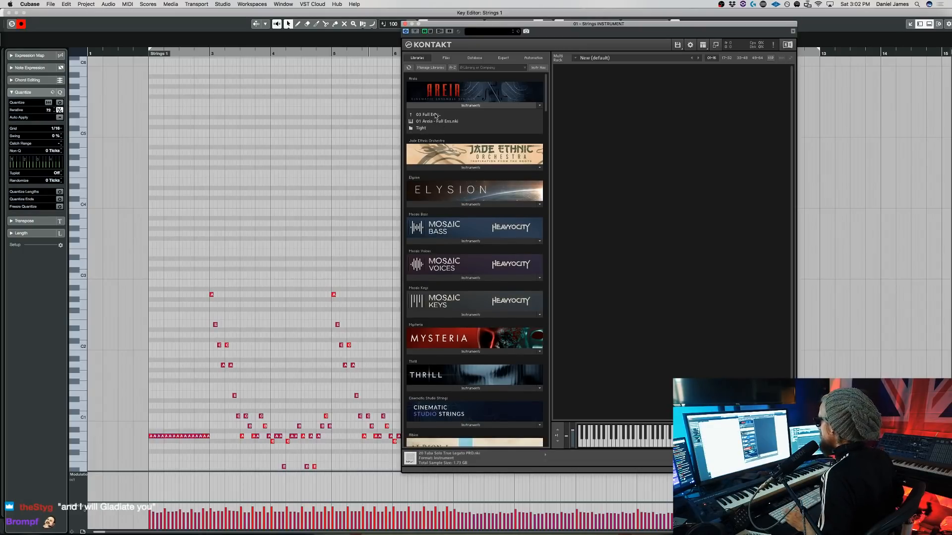
left_click(441, 115)
left_click(443, 134)
double_click(443, 123)
left_click_drag(578, 33, 373, 38)
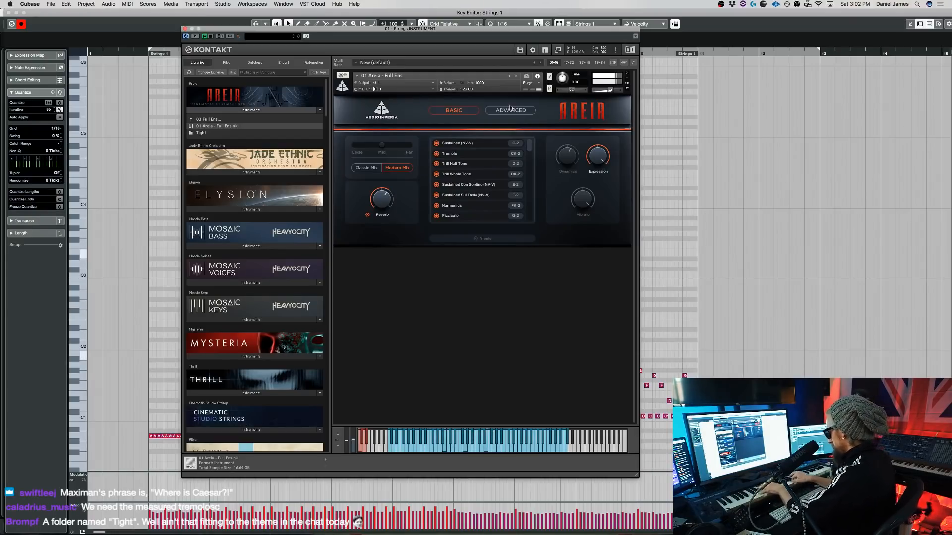
Audition Sustained, Tremolo, both Trills, Sustained Con Sordino, Sustained Sul Tasto, Harmonics and Pizzicato on the full ensemble patch
left_click(471, 143)
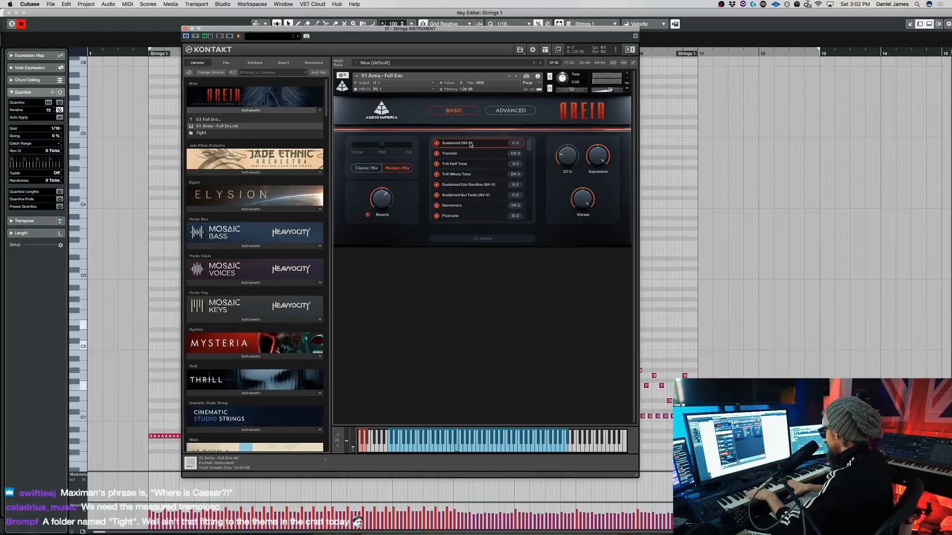
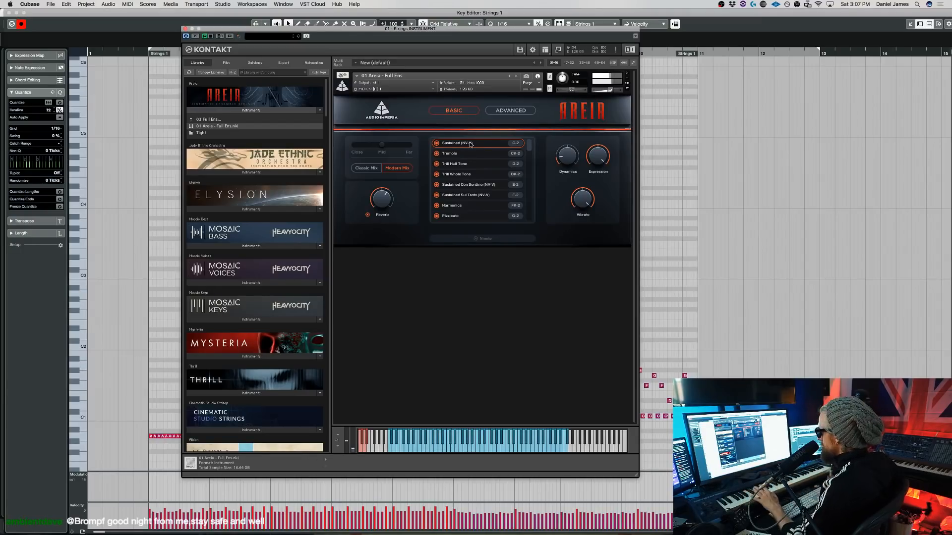
left_click(475, 154)
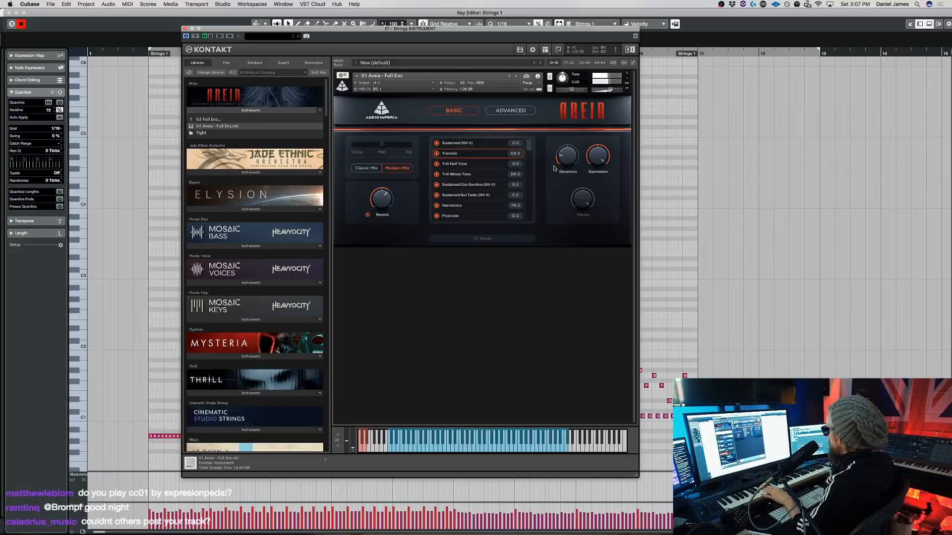
left_click(480, 165)
left_click(479, 175)
left_click(479, 185)
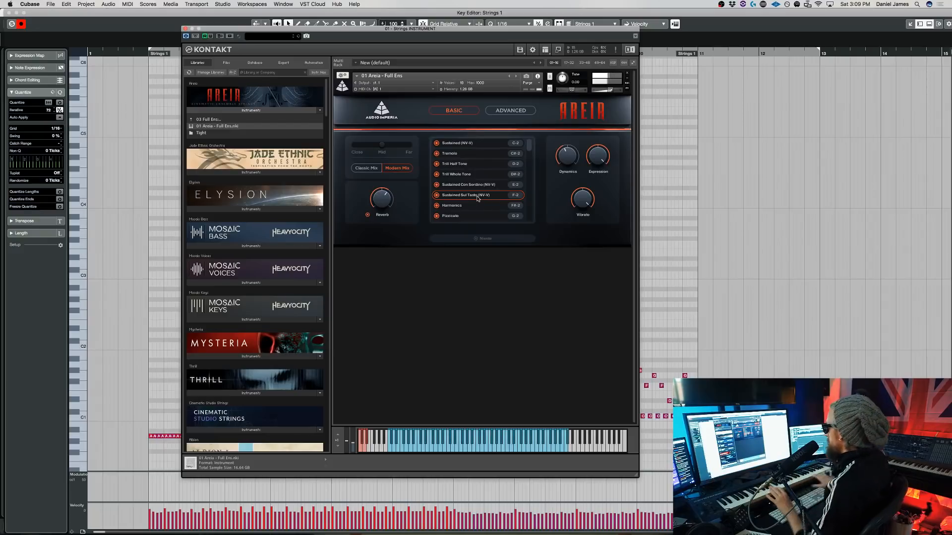
left_click(476, 205)
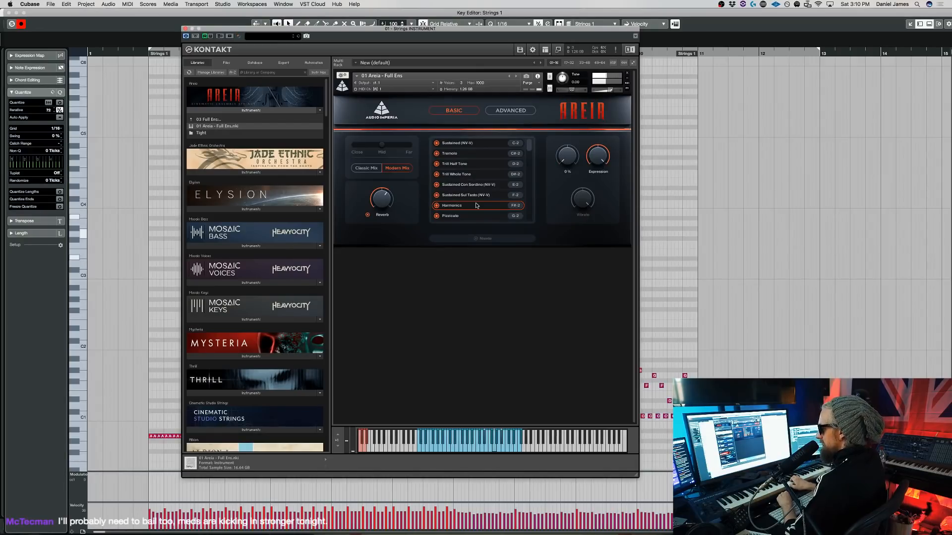
left_click(464, 220)
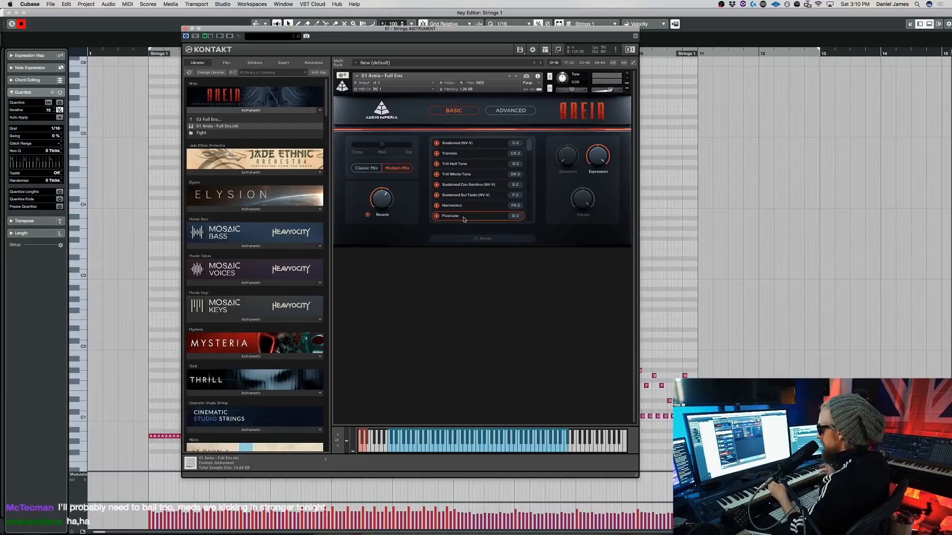
Switch the full ensemble patch to Spiccato Fast, play the Strings 1 part and move the Kontakt window off the notes
scroll(528, 152, "down", 3)
left_click(456, 202)
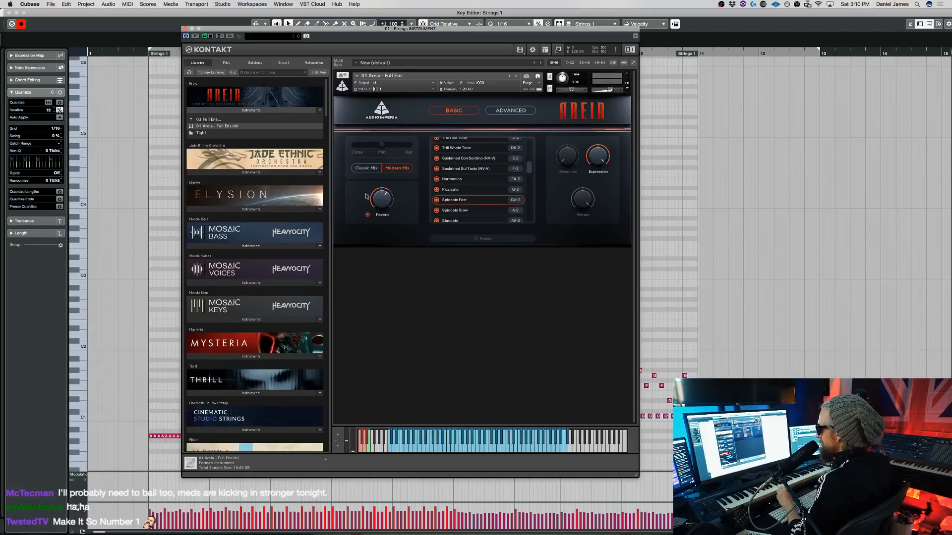
left_click(152, 210)
key("space")
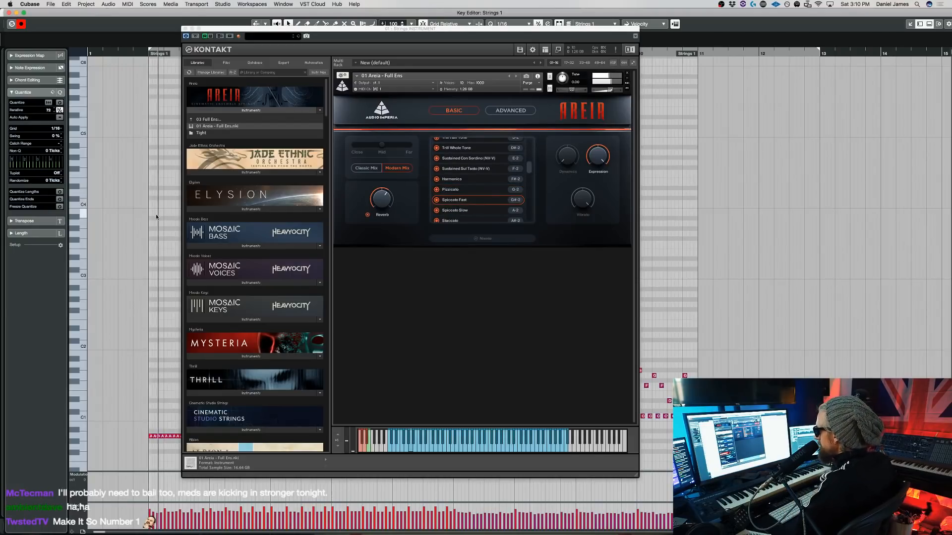
left_click_drag(269, 29, 517, 34)
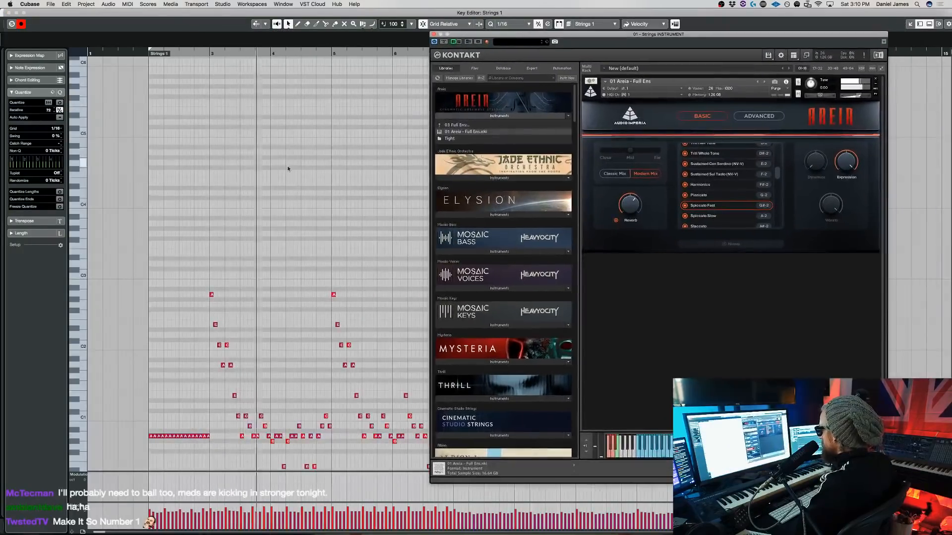
left_click(294, 243)
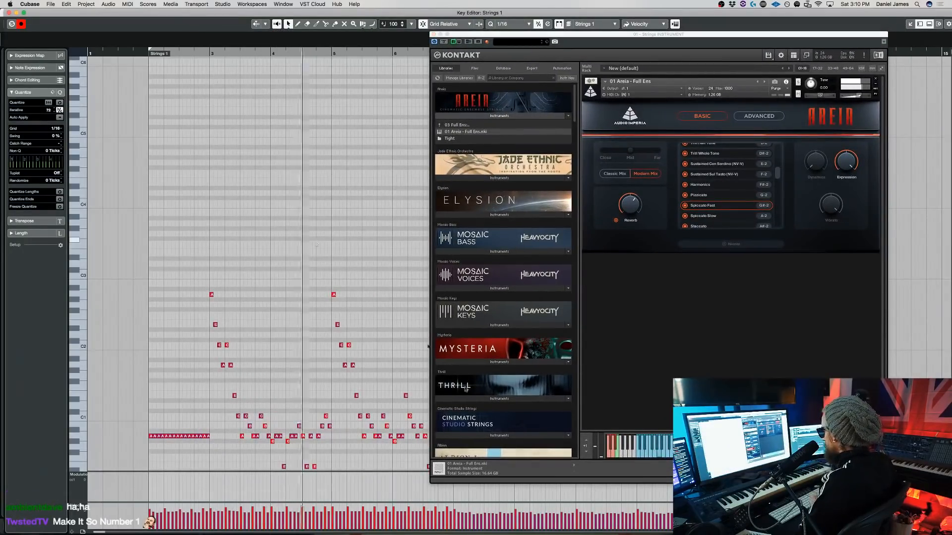
Reopen the Strings 1 part from the project, transpose all its notes up one octave and close the Key Editor
key("Return")
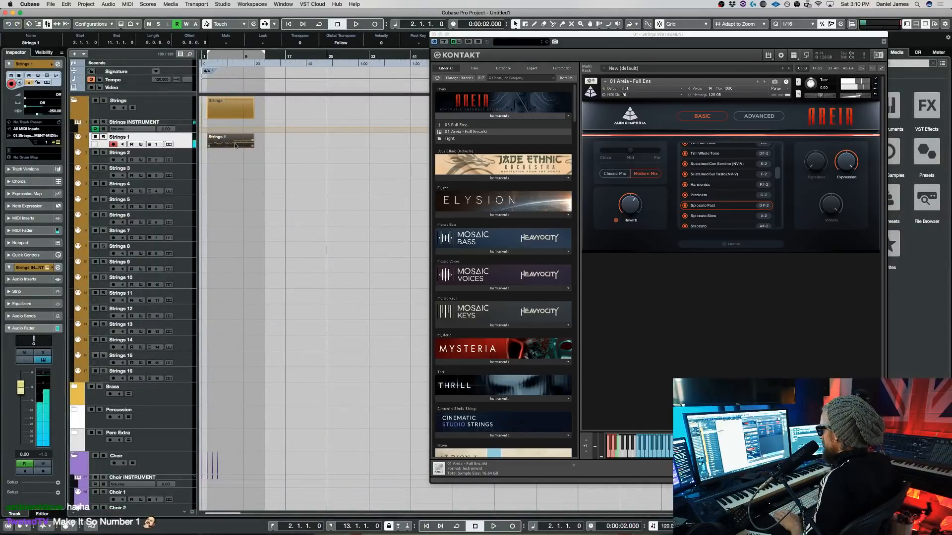
double_click(234, 142)
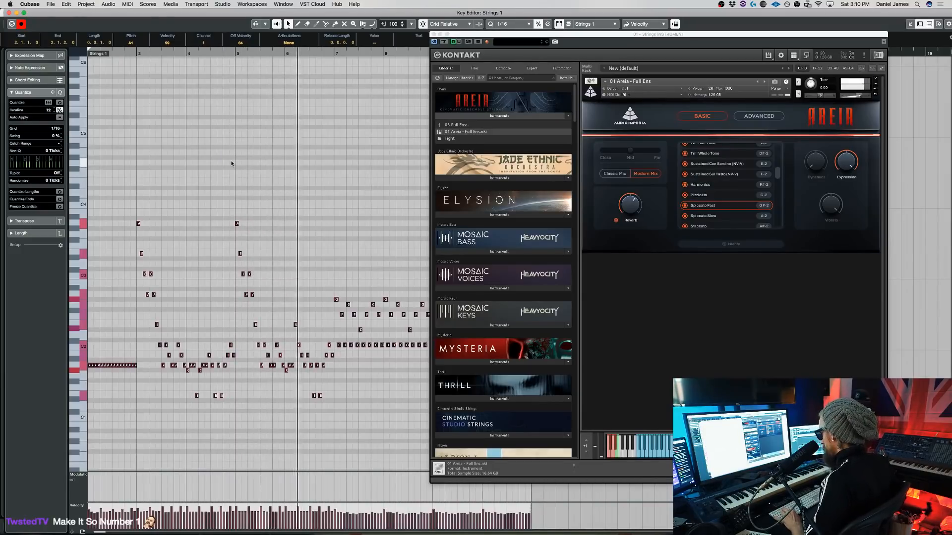
key("space")
key("Return")
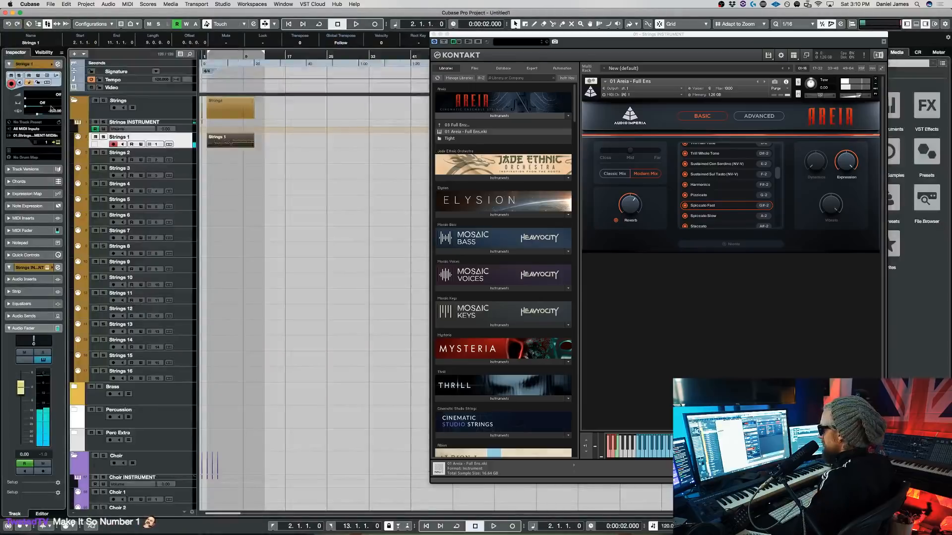
Show the advanced controls of the full ensemble patch and play the Strings 1 part with Spiccato Fast
left_click(759, 116)
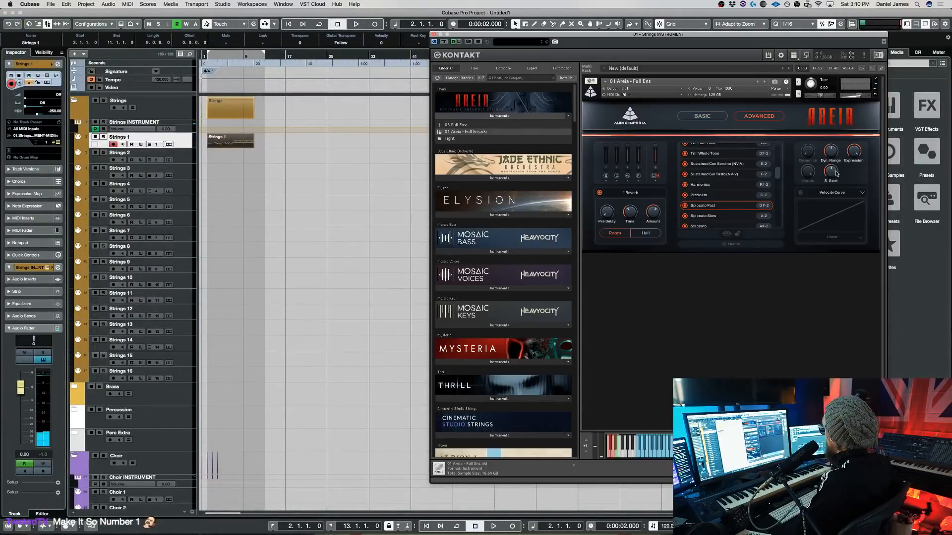
left_click(374, 222)
key("space")
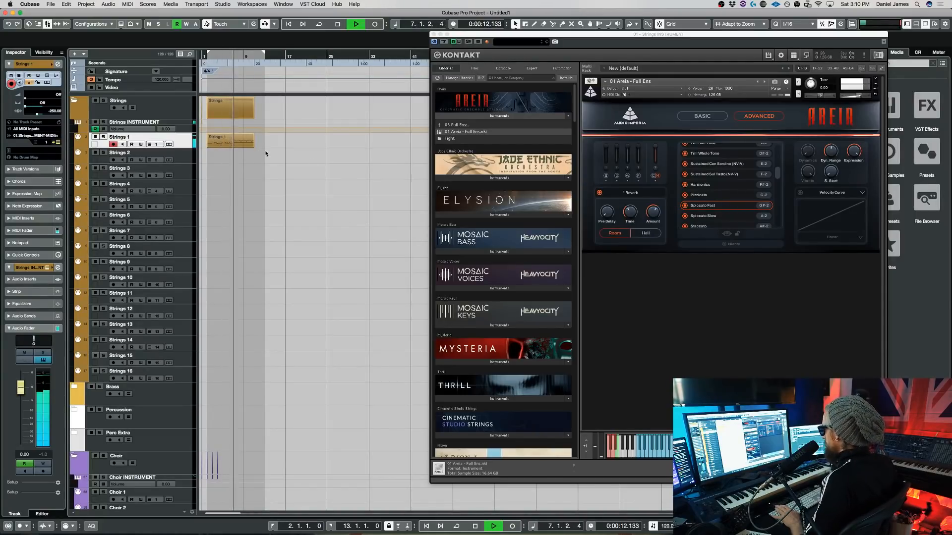
Open the Strings 1 part in the Key Editor and audition Spiccato Slow and Staccato on the full ensemble patch
left_click(243, 144)
double_click(243, 144)
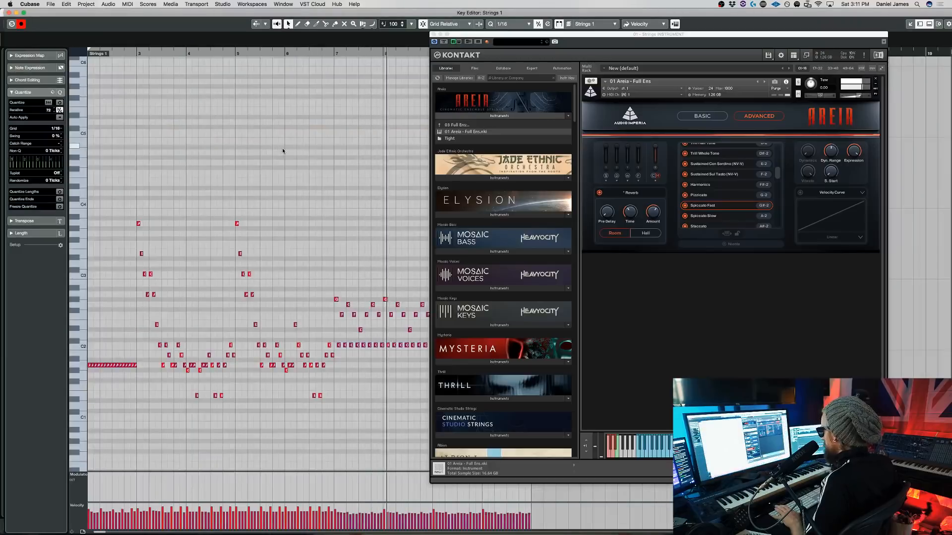
left_click(702, 216)
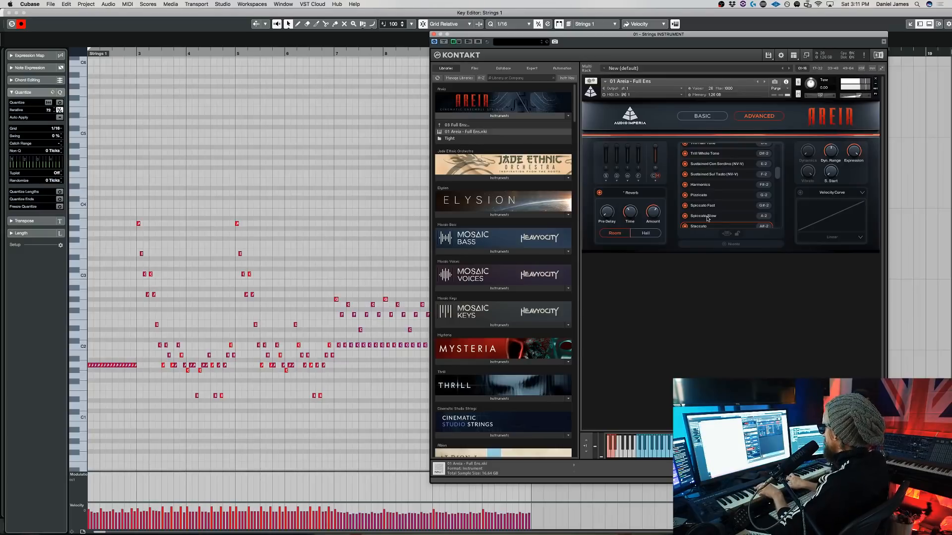
left_click(702, 116)
left_click(759, 118)
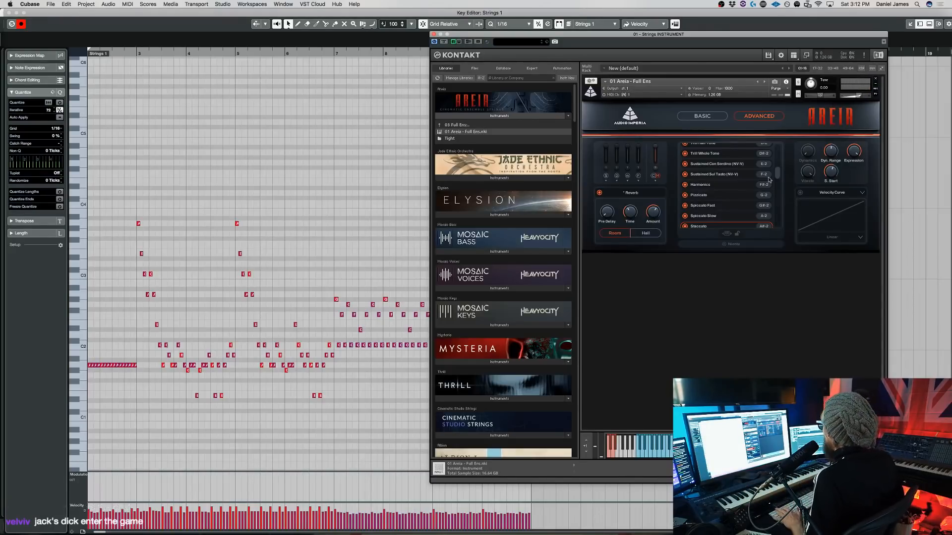
Audition Marcato Short, Marcato Long, Portato, Col Legno and Bartok Pizzicato on the full ensemble patch
left_click_drag(779, 173, 780, 196)
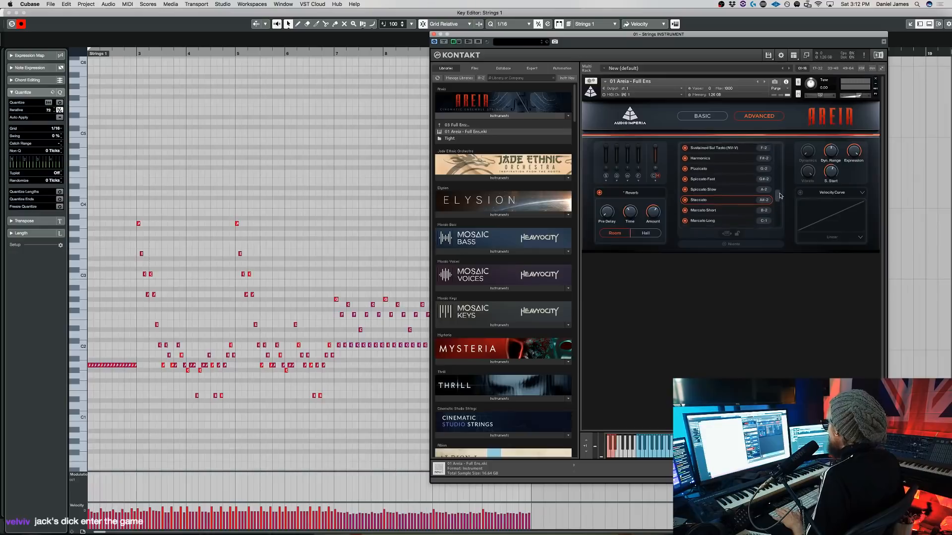
left_click(719, 210)
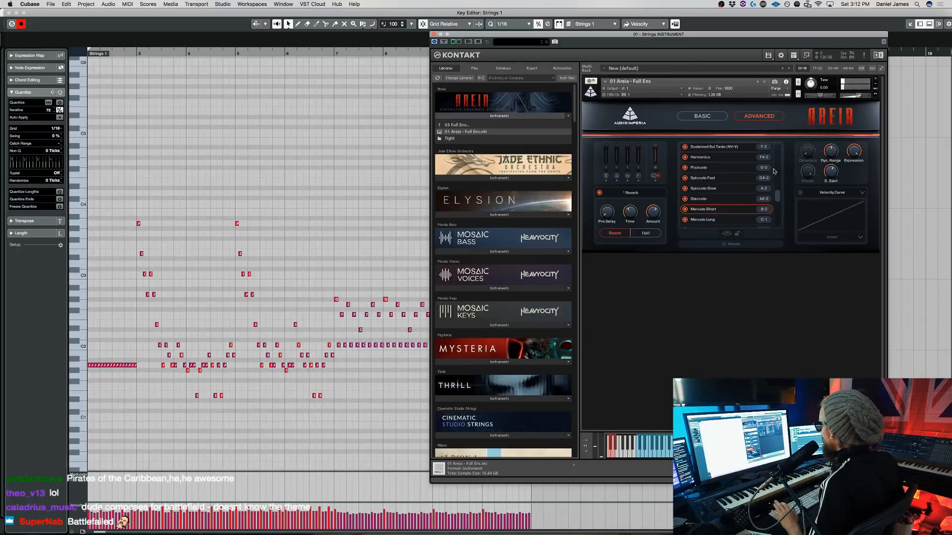
left_click(735, 221)
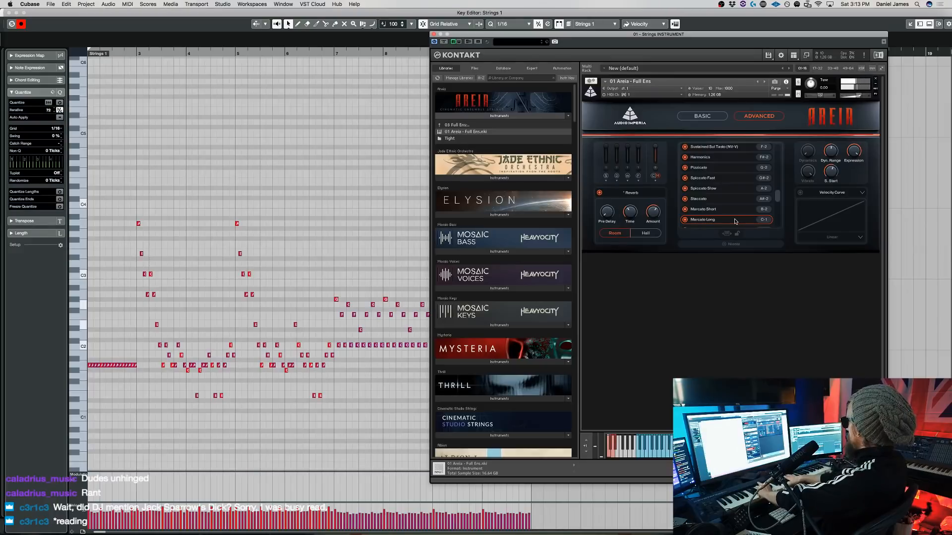
scroll(776, 196, "down", 3)
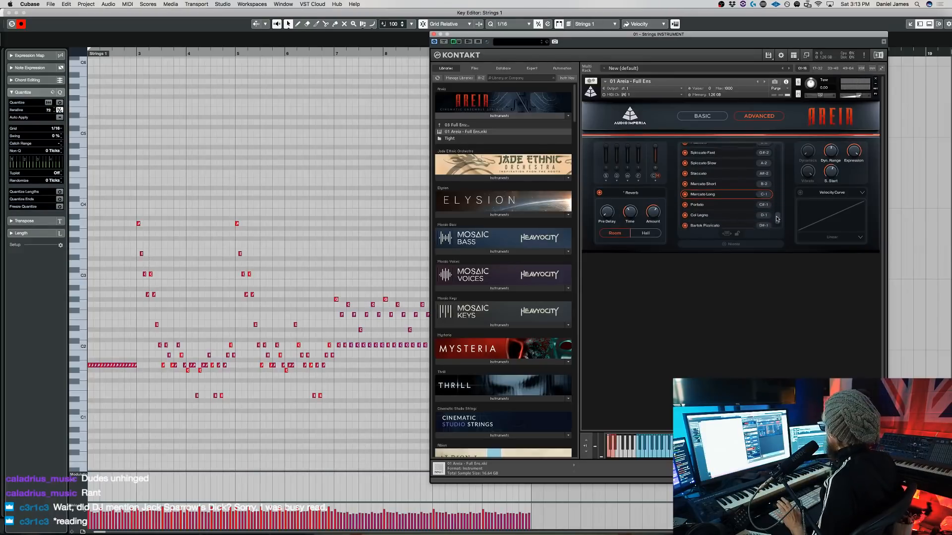
left_click(694, 203)
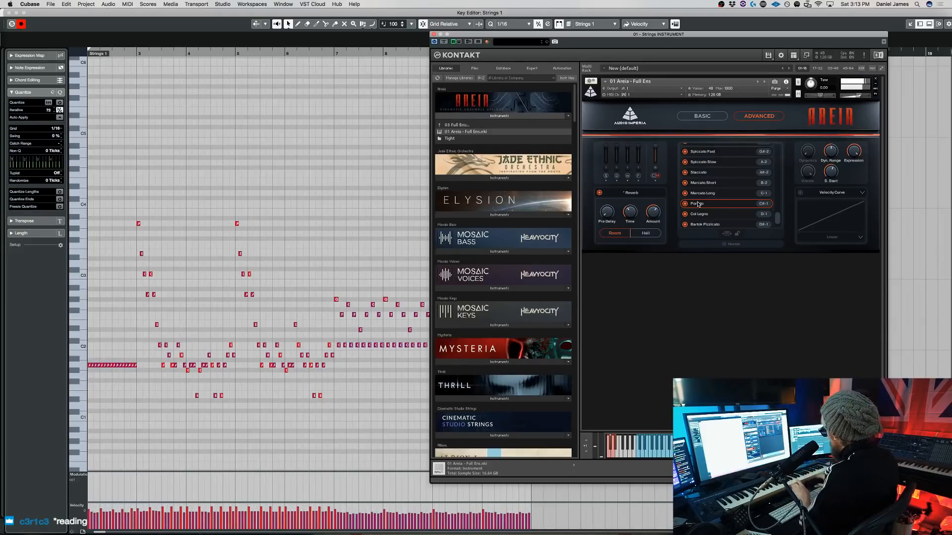
left_click(713, 216)
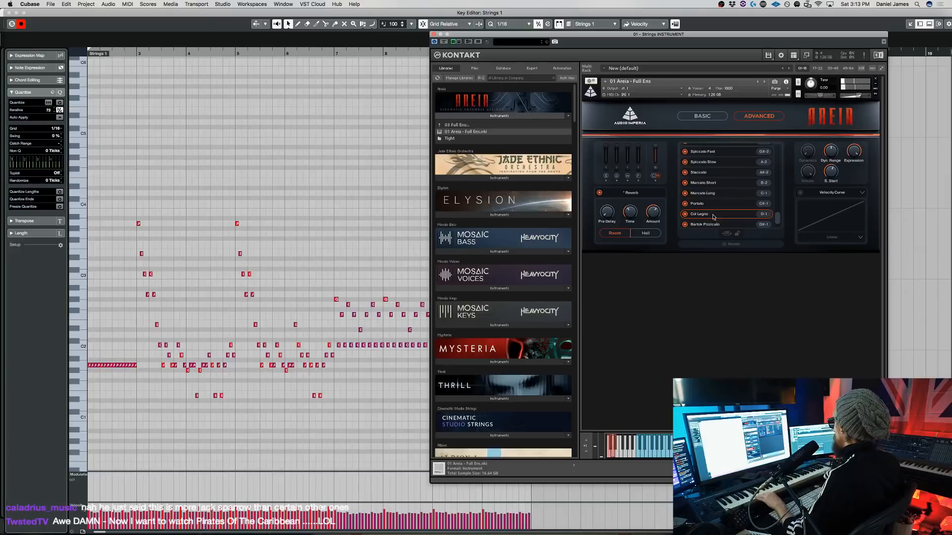
left_click(714, 224)
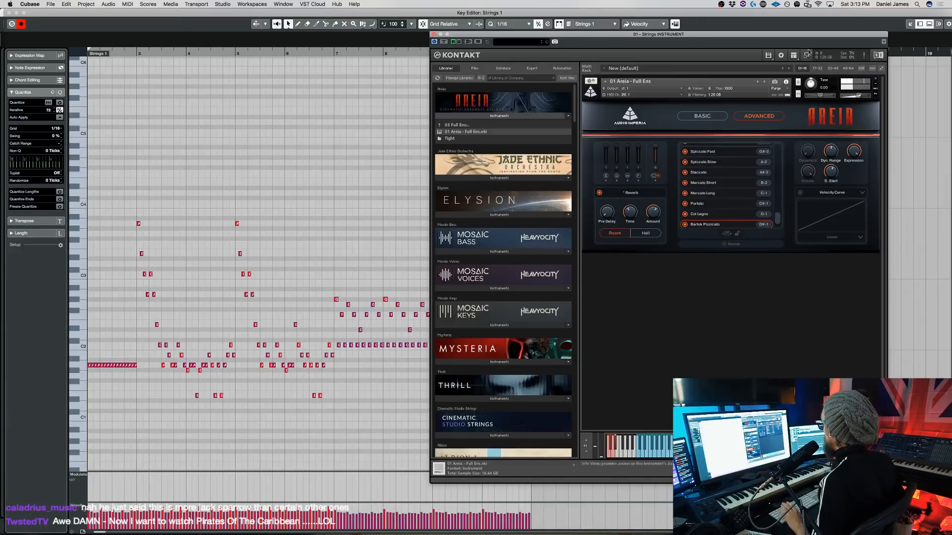
Remove the full ensemble patch and load 01 Areia - 16 Violins - Perf from the 03 Perf Patches folder
left_click(874, 79)
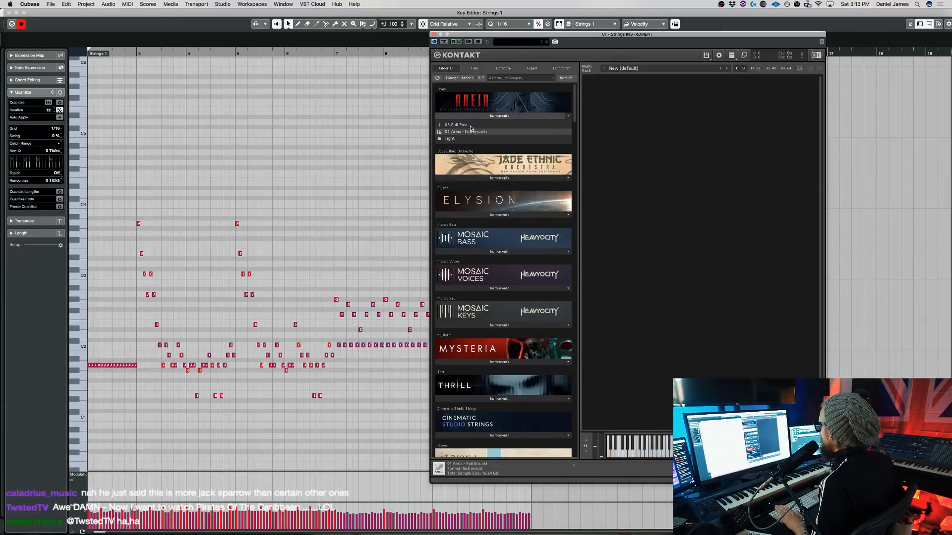
left_click(471, 126)
left_click(471, 126)
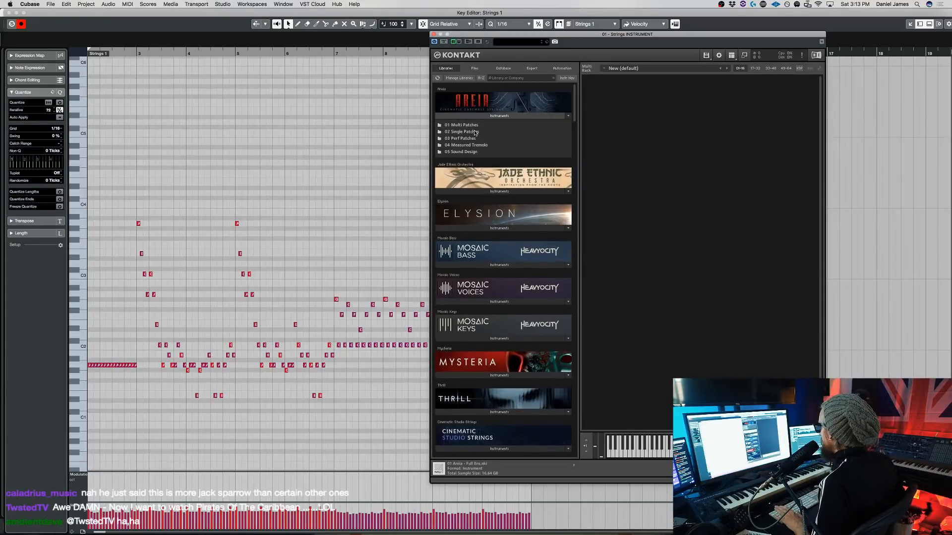
left_click(475, 139)
double_click(489, 131)
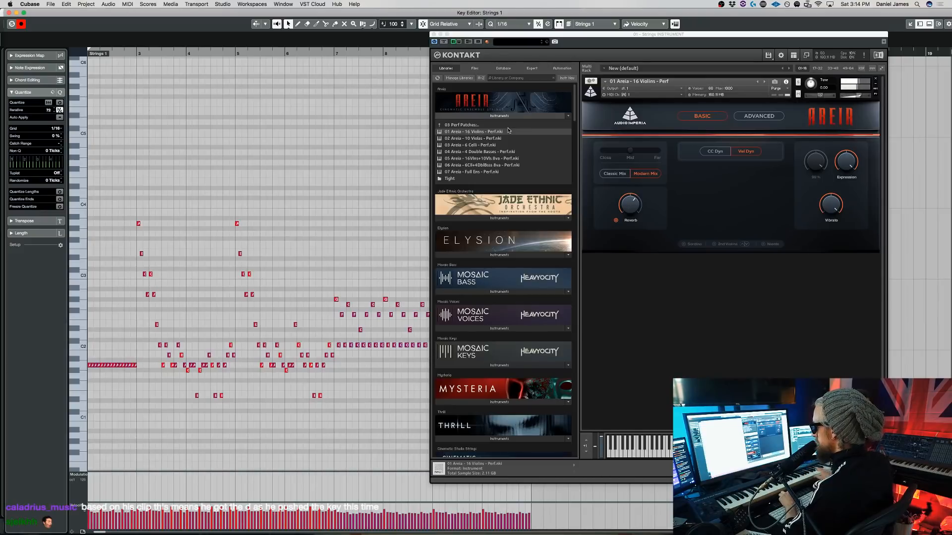
Audition the 16 Violins performance patch in its basic and advanced views, and try stepping to the next instrument
left_click_drag(610, 36, 293, 41)
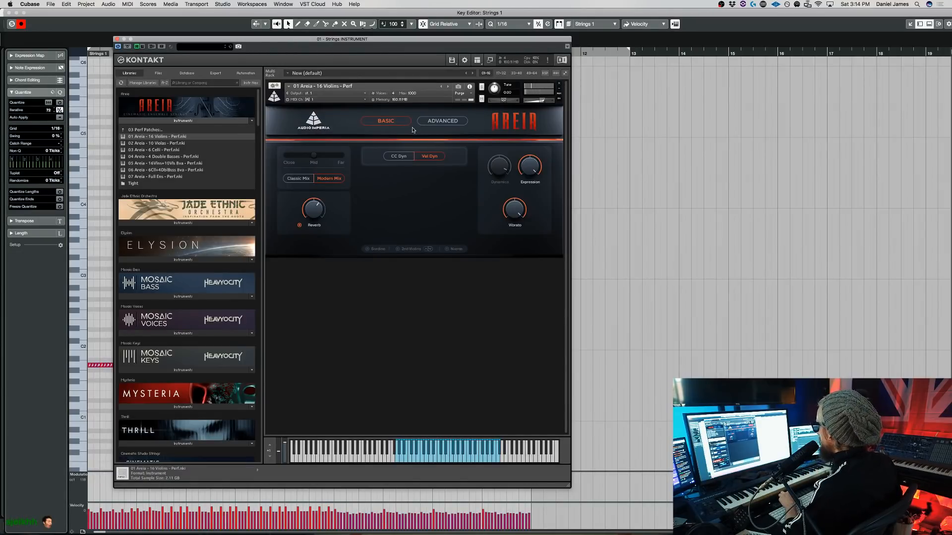
left_click(441, 122)
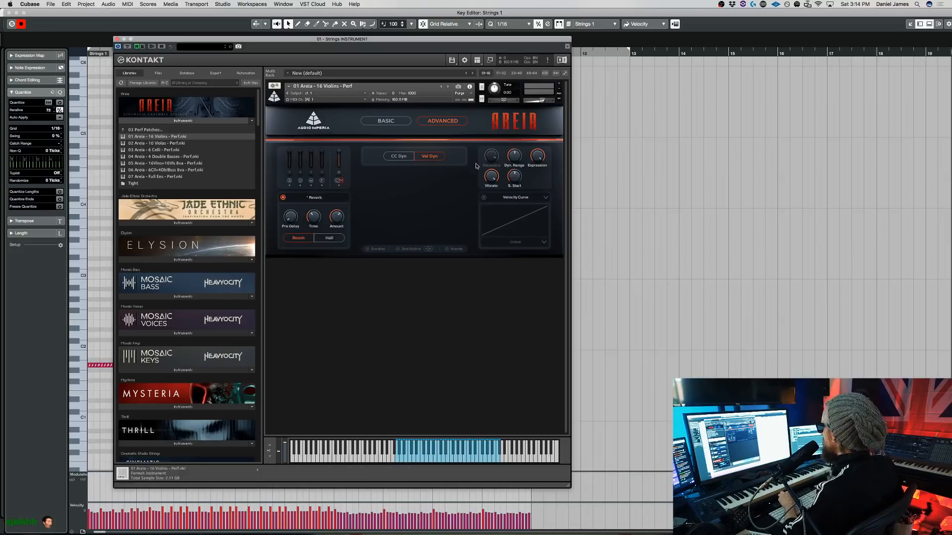
left_click(385, 122)
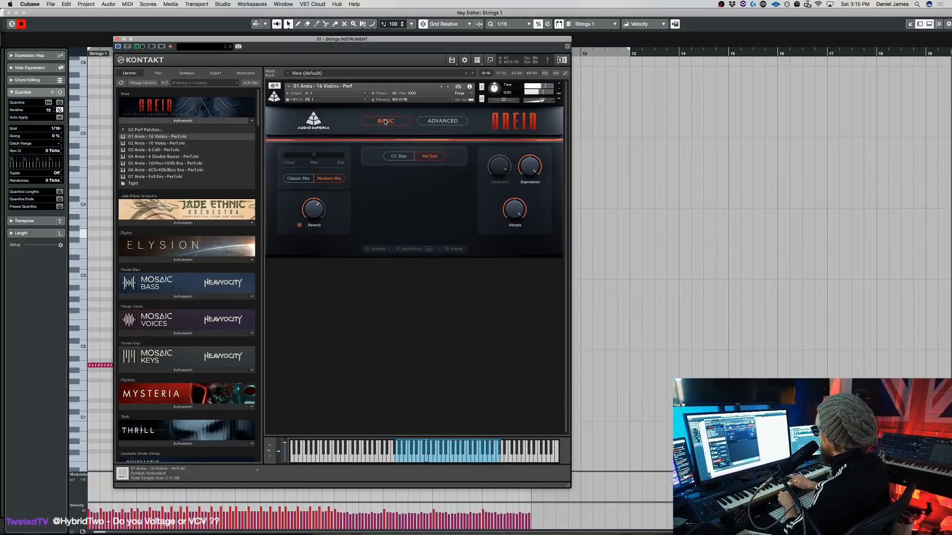
left_click(424, 123)
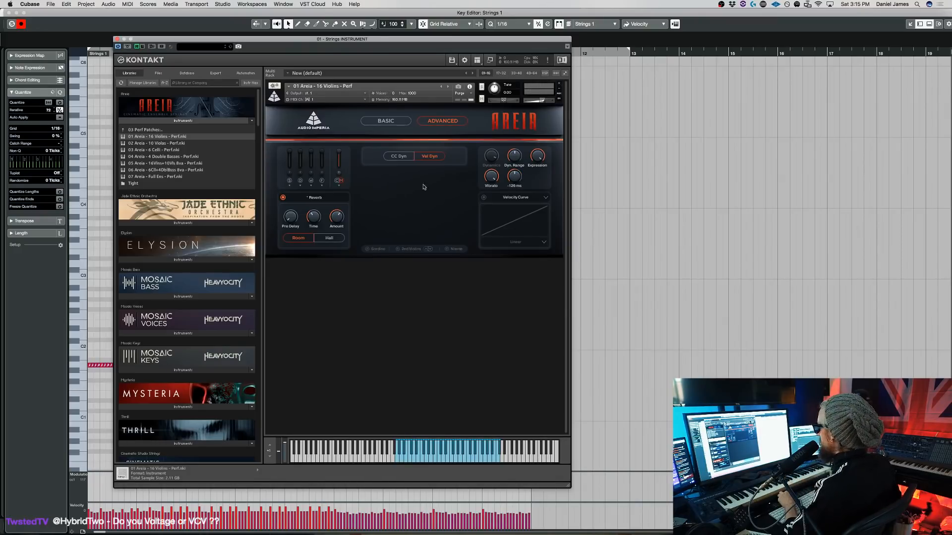
left_click(449, 89)
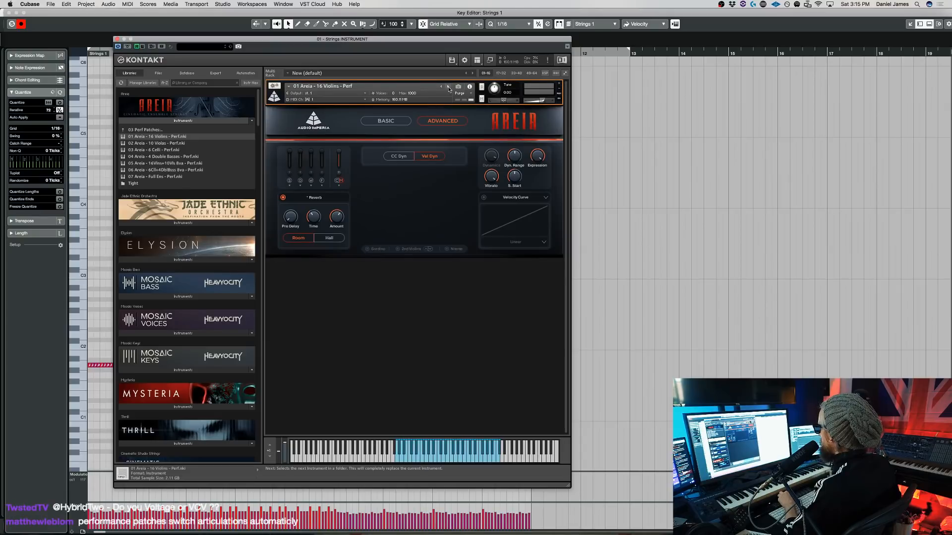
left_click(449, 88)
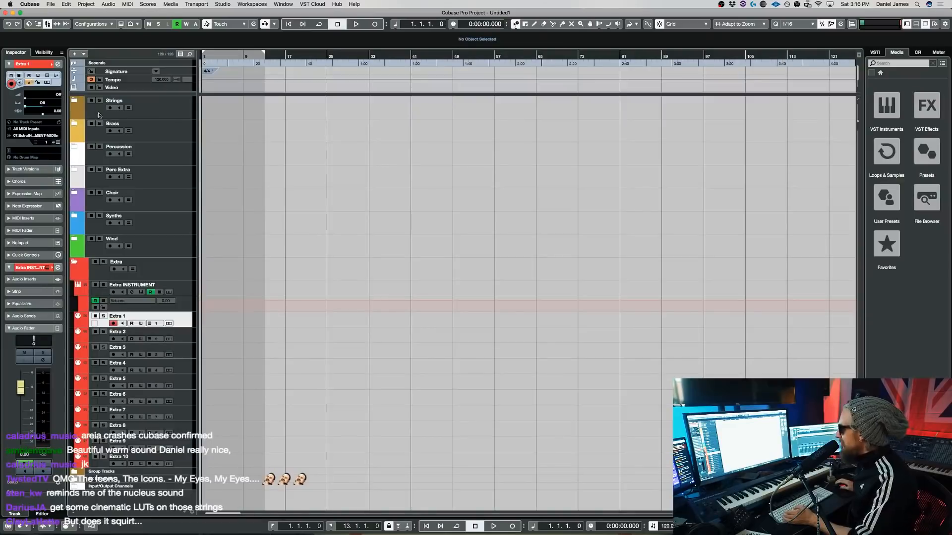
Expand the Strings folder in the new project and open the Kontakt instrument of the Strings 1 track
left_click(76, 103)
left_click(181, 140)
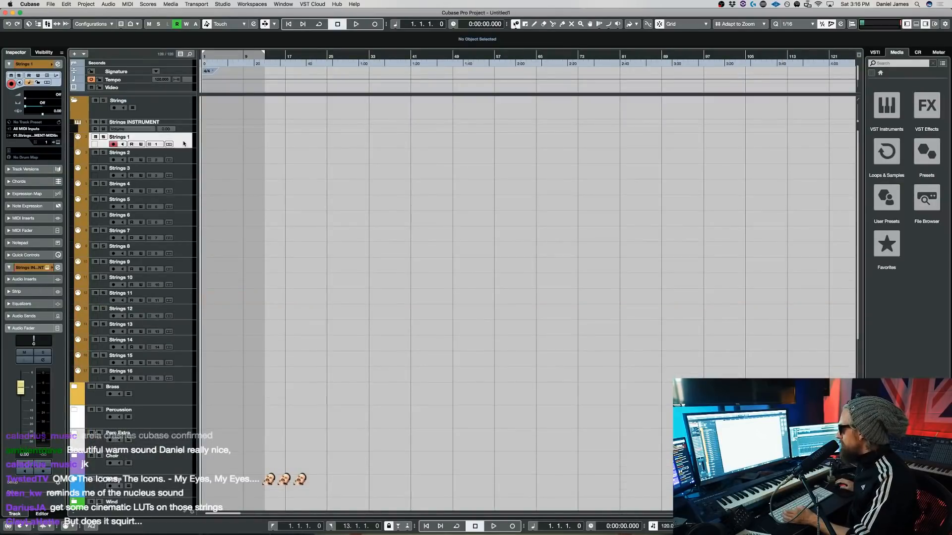
key("e")
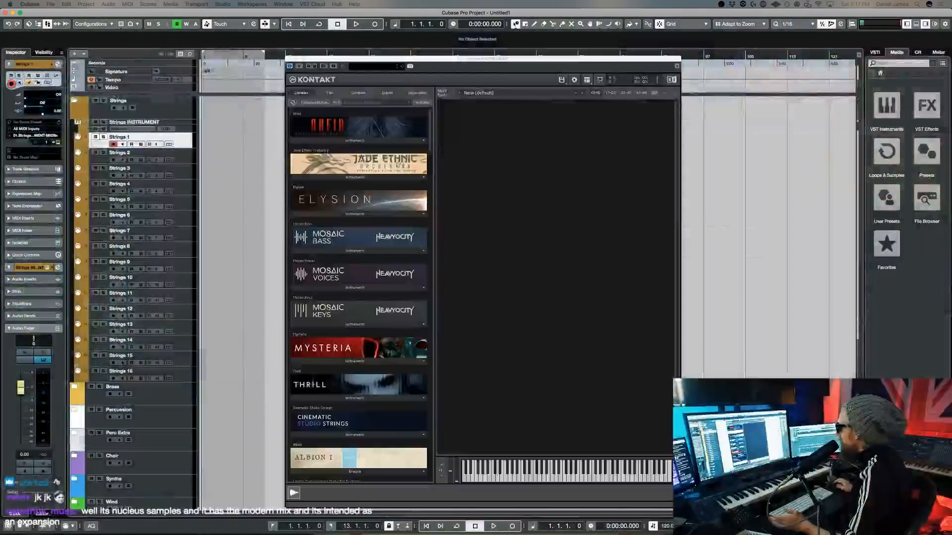
Load 01 Areia - 16 Violins - Measured Tremolo from the library's 04 Measured Tremolo folder
left_click(355, 140)
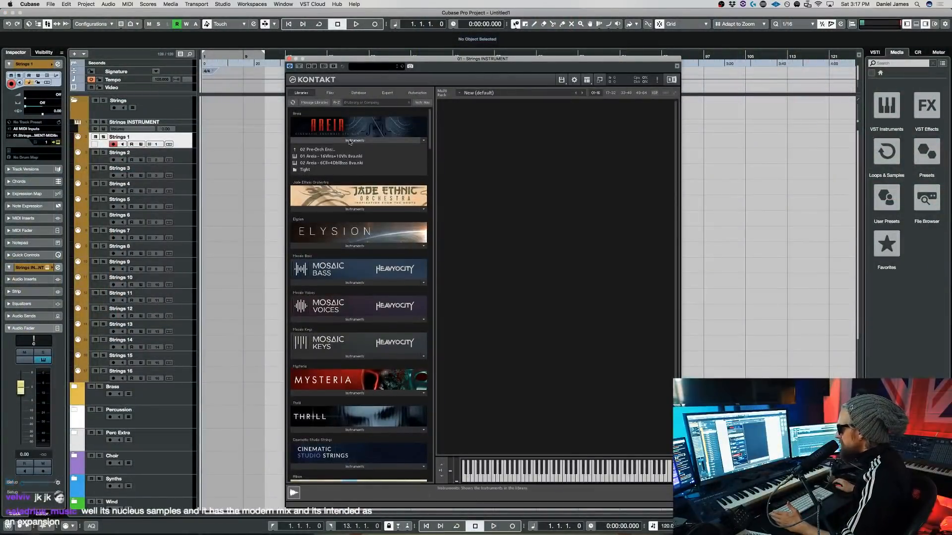
left_click(327, 150)
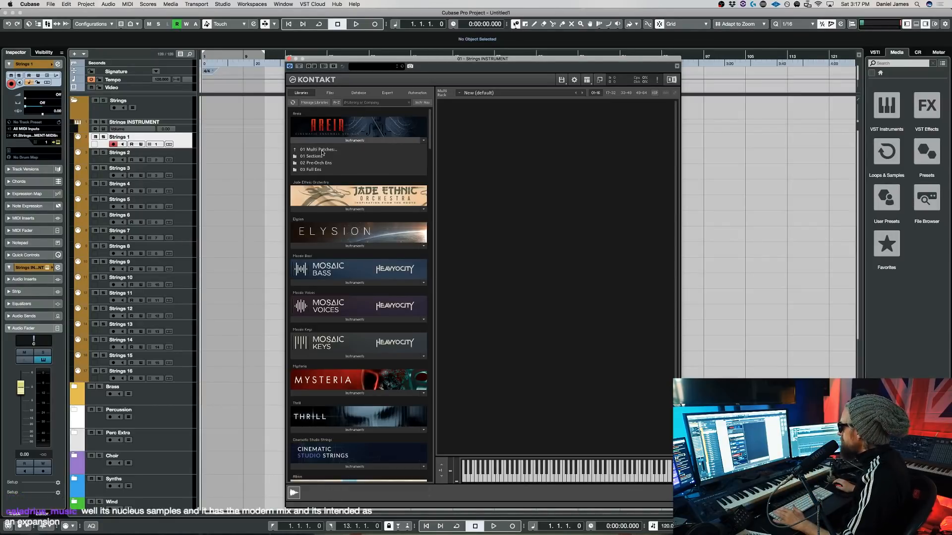
left_click(322, 150)
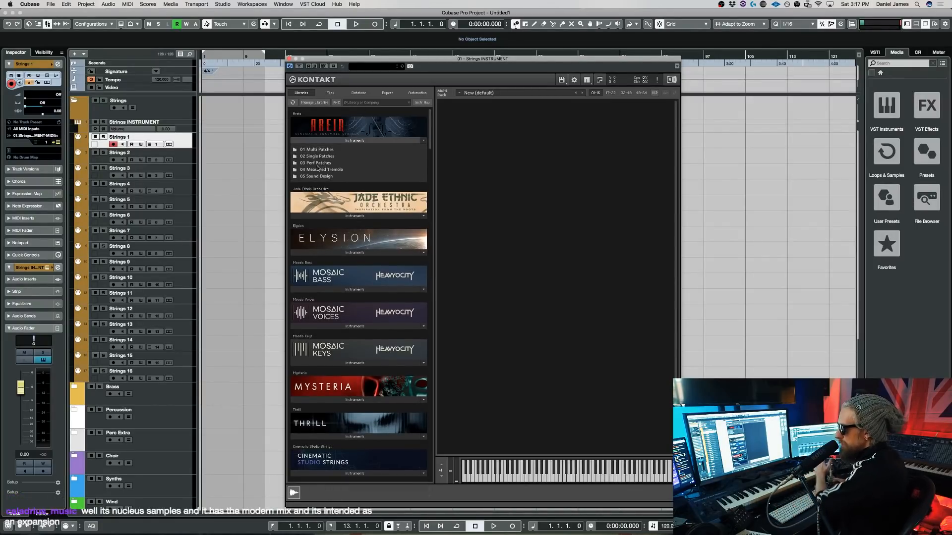
left_click(341, 170)
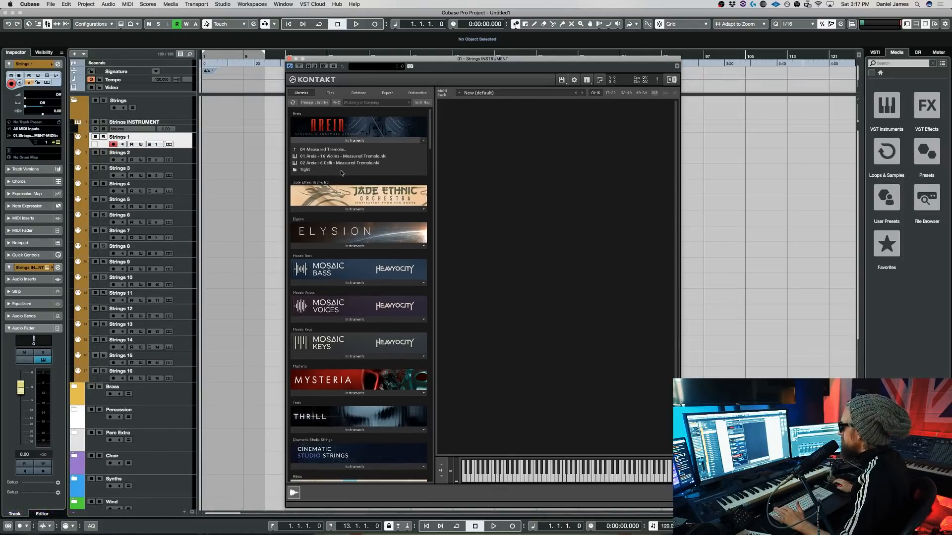
double_click(356, 156)
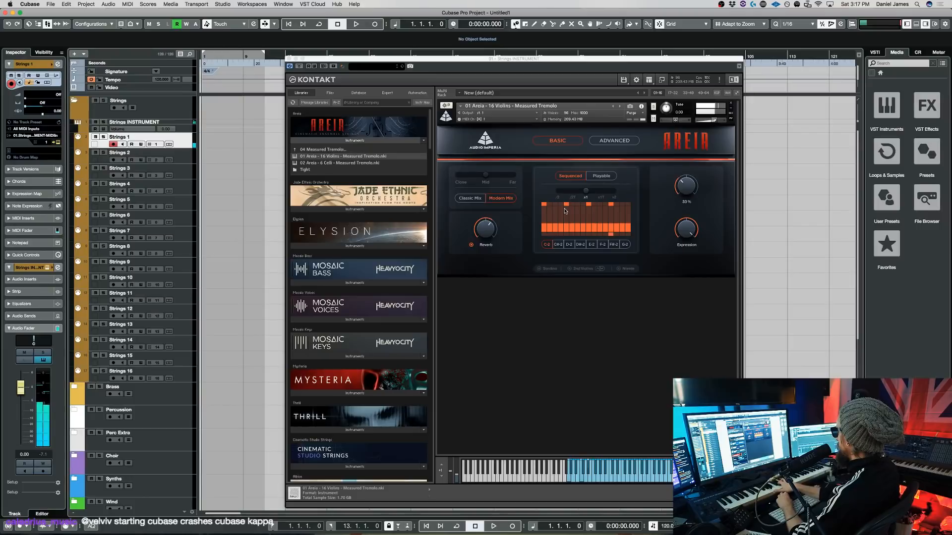
Select the C#-2 sequence of the measured tremolo patch and compare Playable with Sequenced mode, showing the advanced controls
left_click(558, 244)
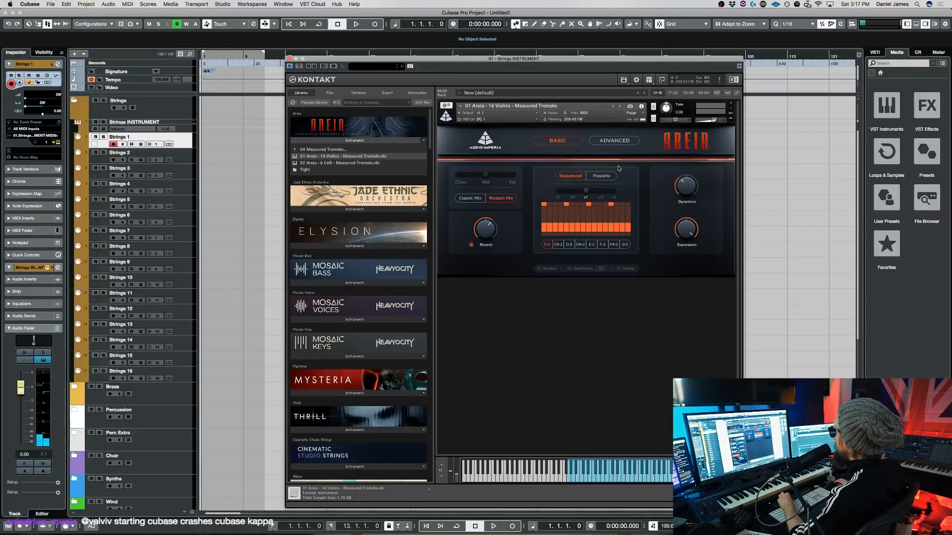
left_click(609, 177)
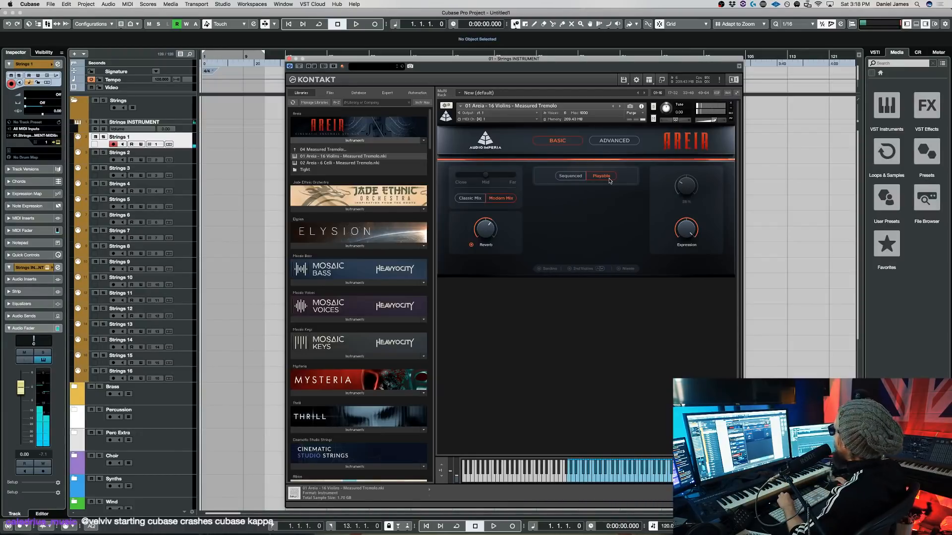
left_click(622, 140)
left_click(575, 176)
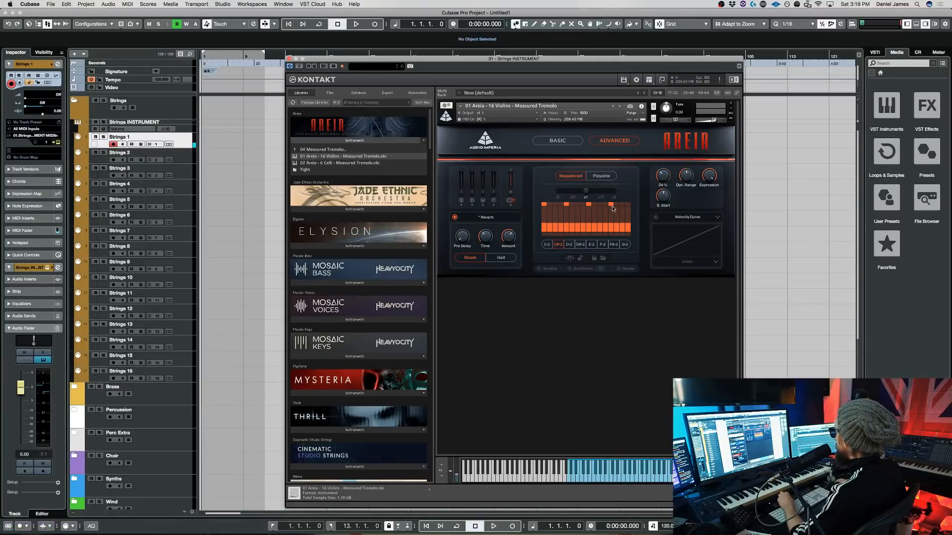
Set the tremolo sequence rate to x1 and draw uneven low levels across the steps of the C#-2 sequence
left_click(585, 192)
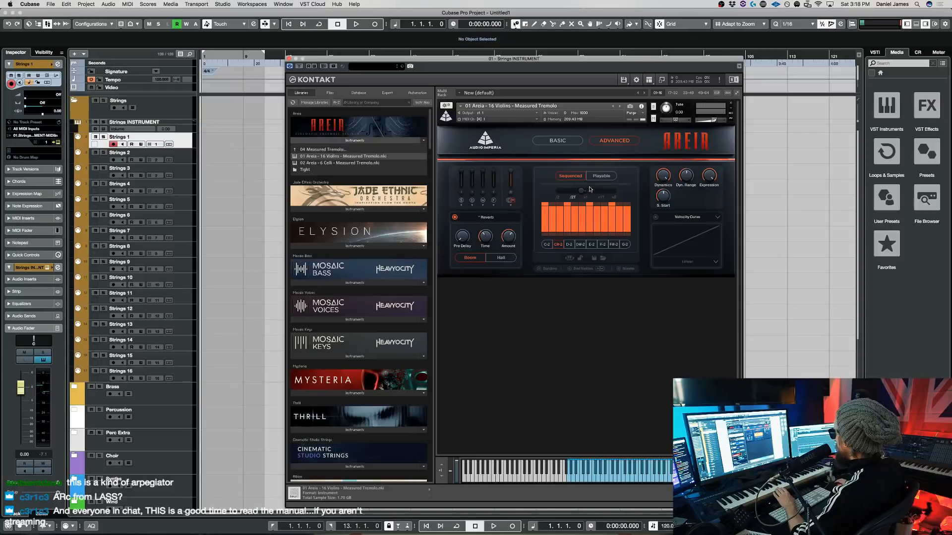
left_click_drag(590, 192, 596, 199)
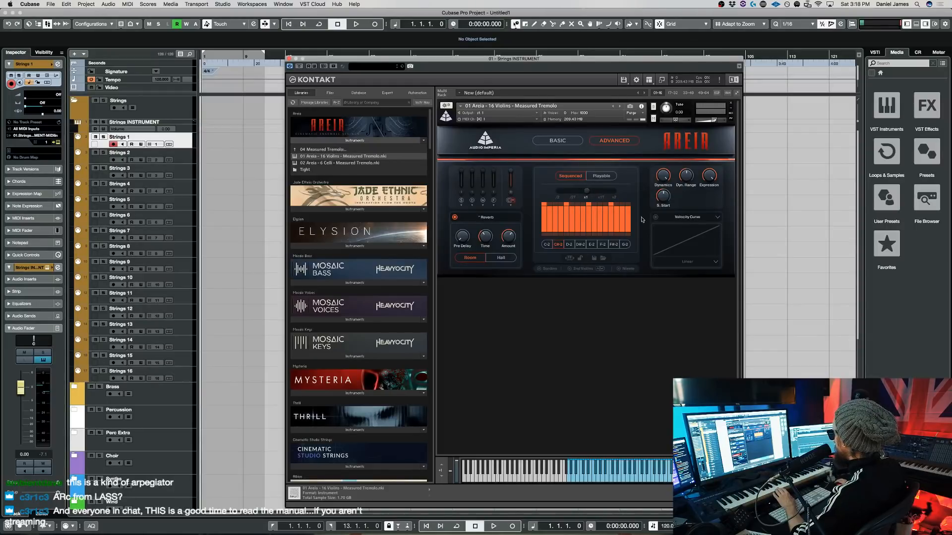
left_click(585, 258)
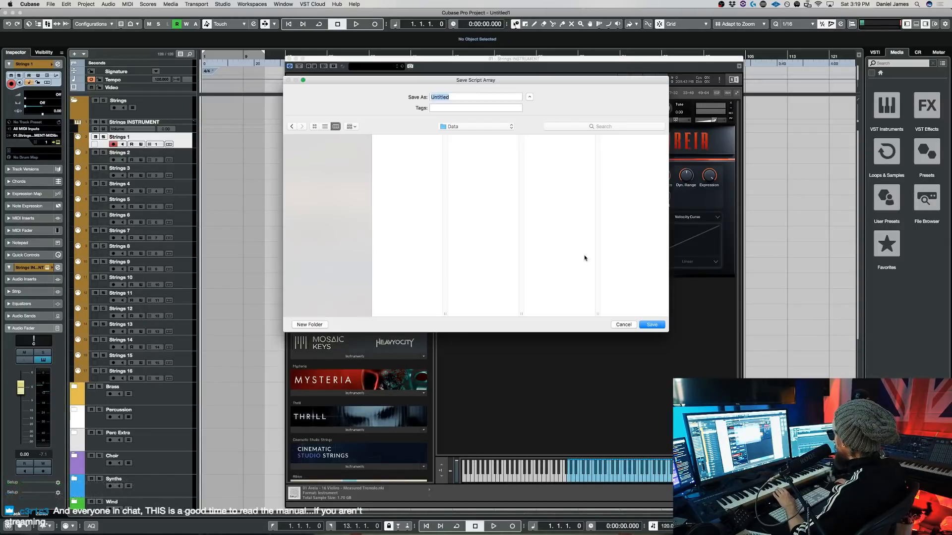
left_click(620, 324)
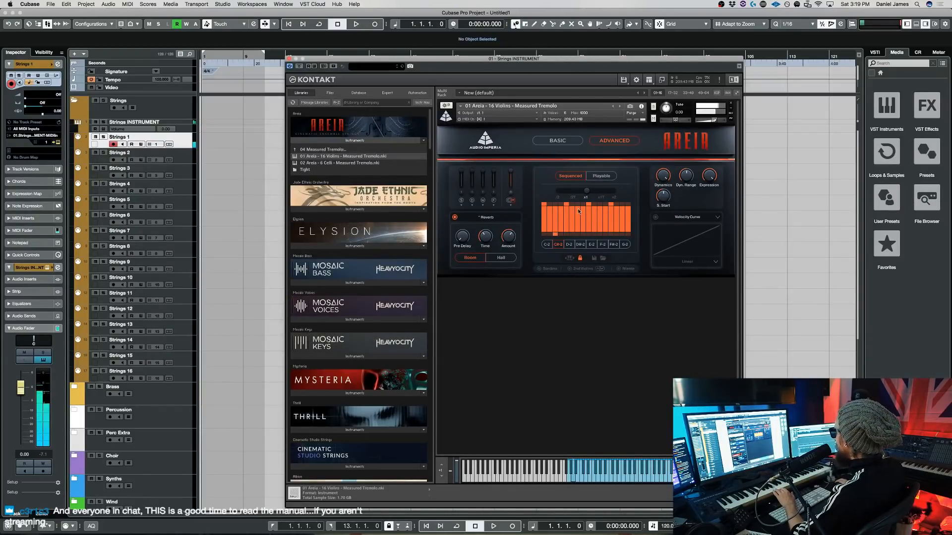
left_click(581, 258)
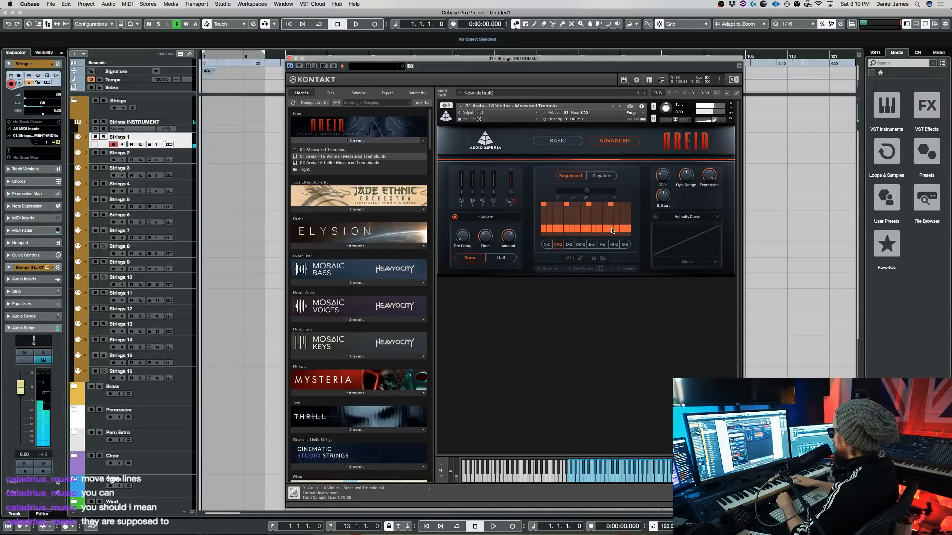
left_click_drag(613, 231, 568, 226)
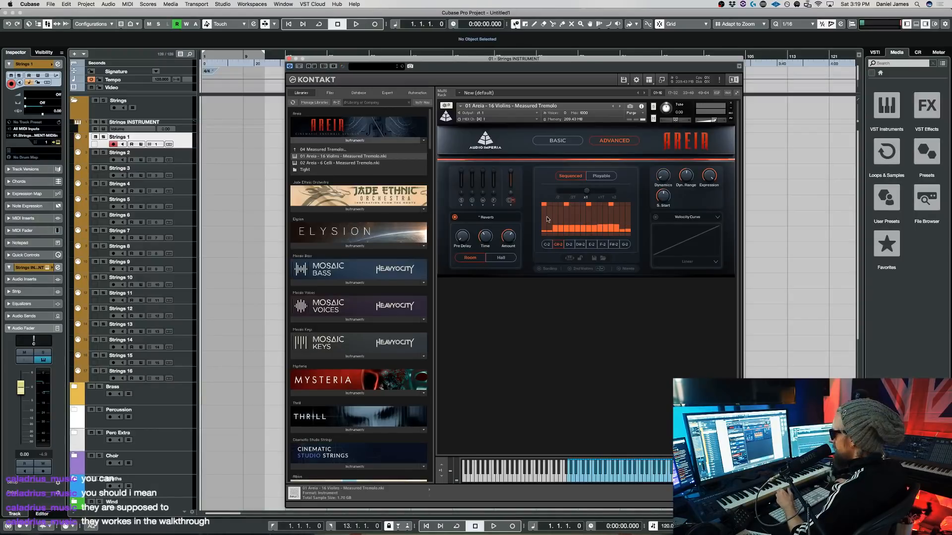
Redraw the step levels of the C#-2 tremolo sequence as an uneven pattern across all steps while auditioning it
mouse_move(545, 218)
left_mouse_down()
mouse_move(545, 203)
mouse_move(549, 220)
mouse_move(615, 219)
left_mouse_up()
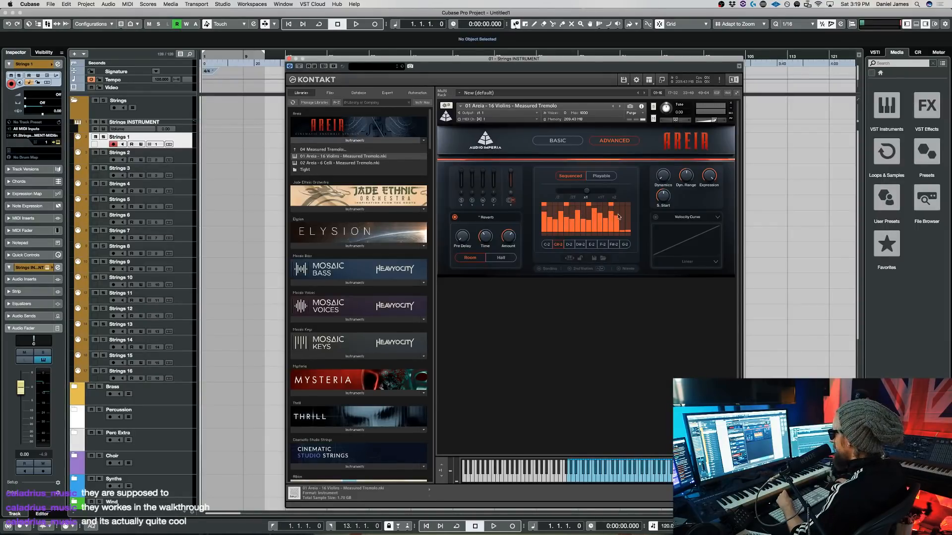
left_click_drag(627, 221, 628, 217)
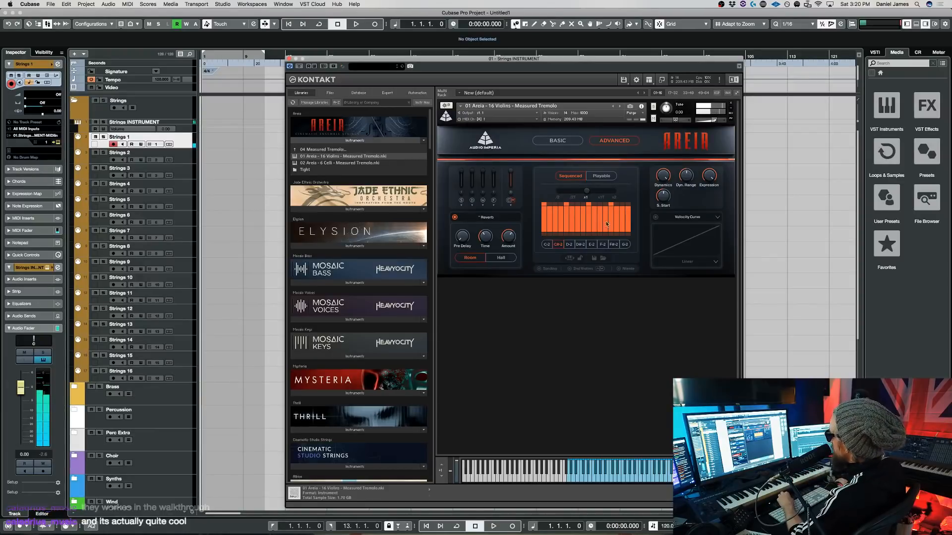
left_click_drag(607, 224, 607, 232)
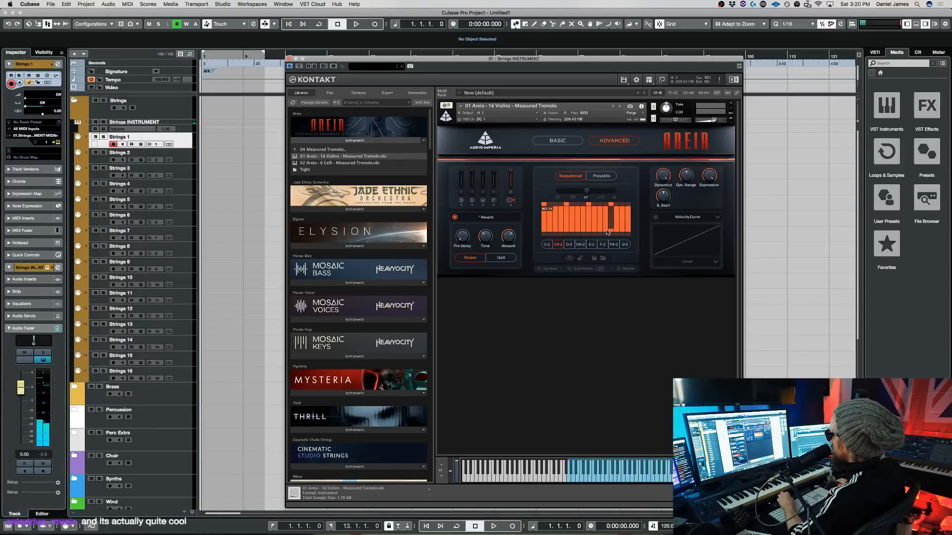
left_click_drag(547, 221, 545, 224)
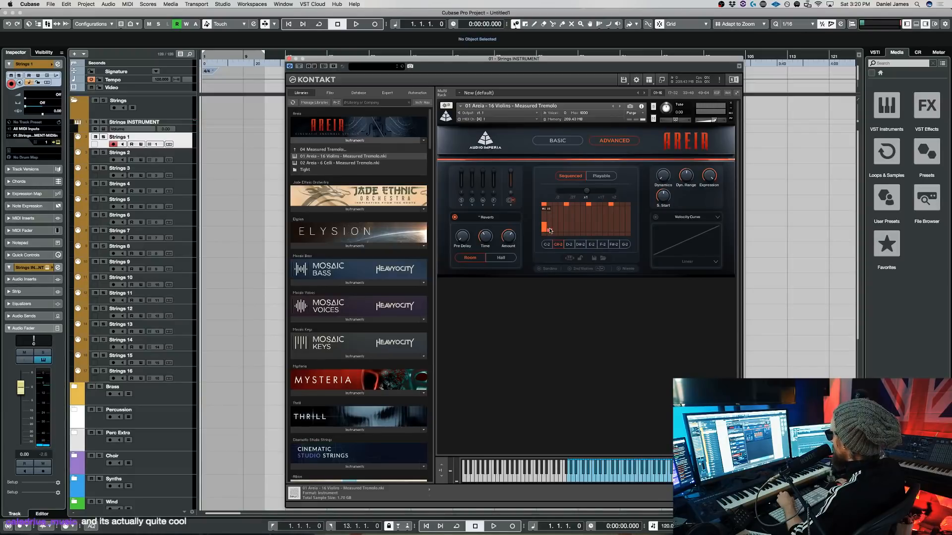
mouse_move(557, 233)
left_mouse_down()
mouse_move(578, 225)
mouse_move(607, 232)
left_mouse_up()
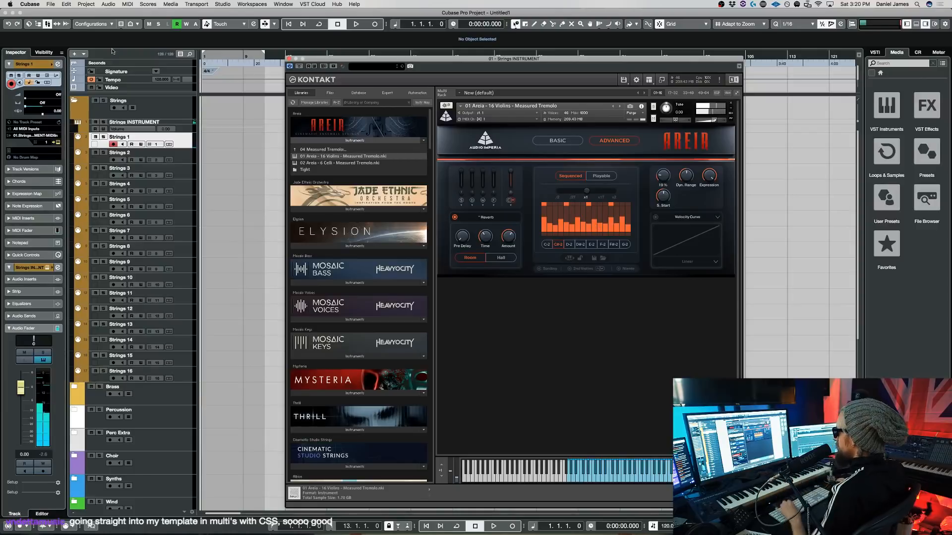
Create a MIDI part from bar 1 to bar 9 on the Strings 1 track and open it in the Key Editor
left_click(222, 139, "alt")
left_click_drag(203, 138, 242, 139)
double_click(212, 142)
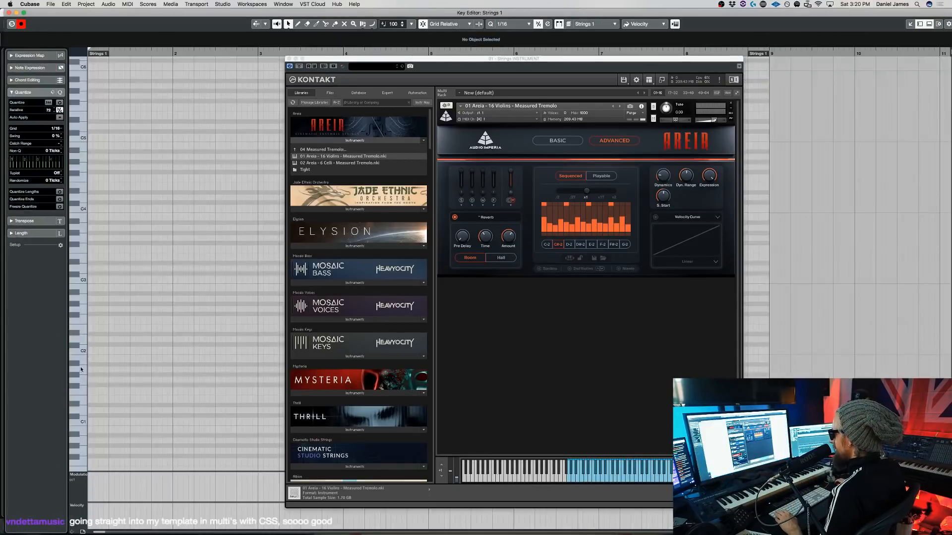
Draw a long D2 note from bar 1 past bar 5, clear of the Kontakt window, and transpose it up an octave to D3
left_click_drag(90, 339, 263, 340)
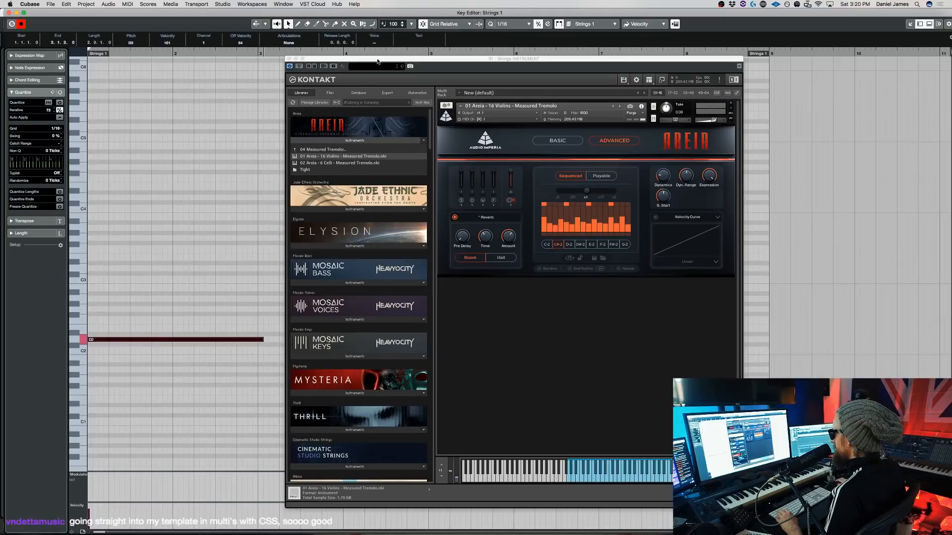
left_click_drag(377, 59, 586, 20)
key("shift+l")
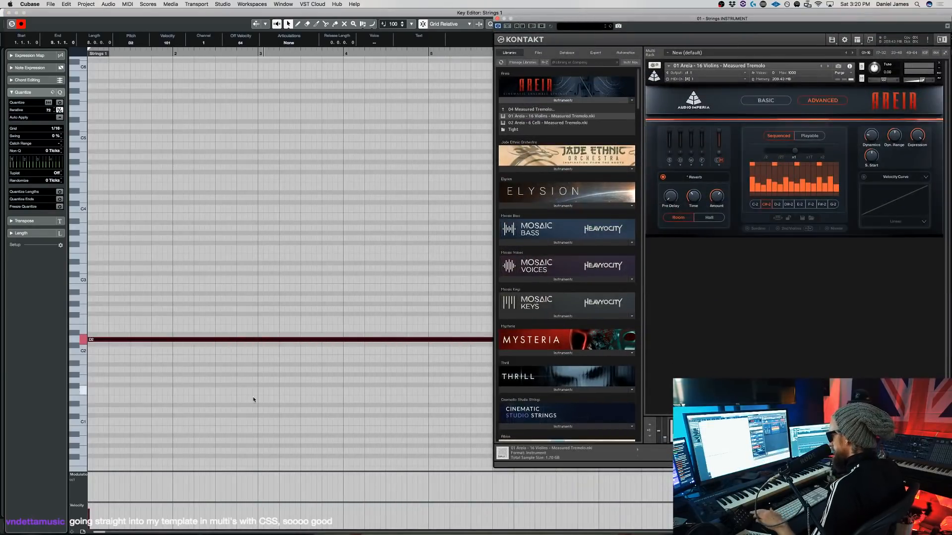
left_click(259, 389)
key("space")
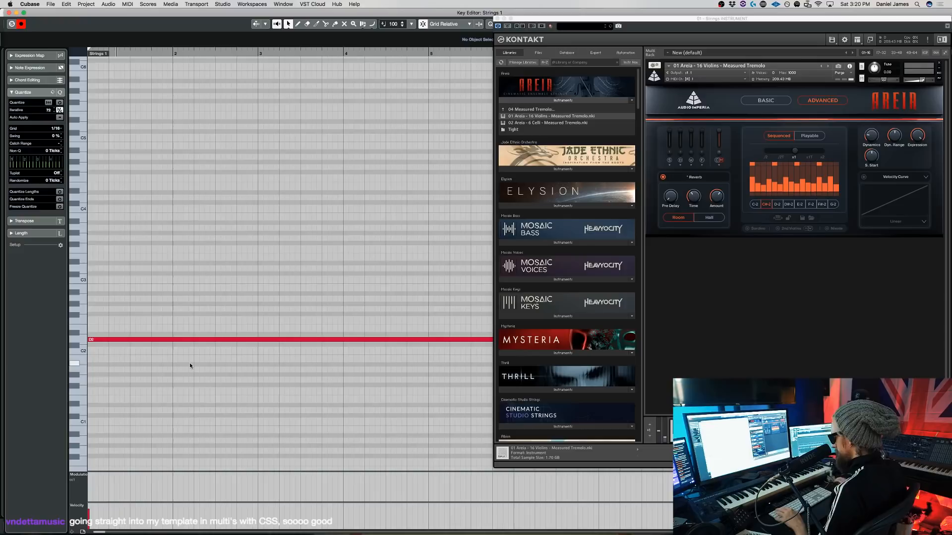
key("super+a")
key("shift+Up")
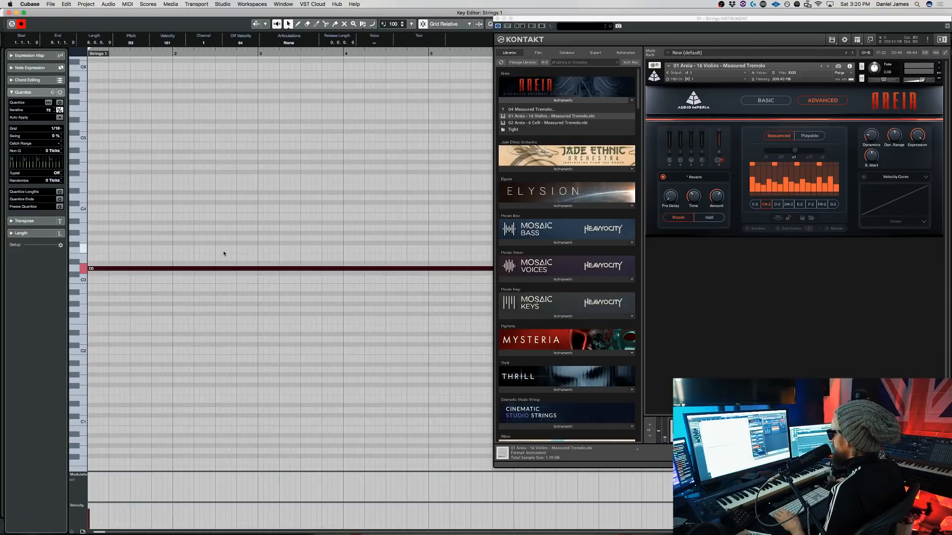
Add a one-bar F3 note in bar 2, duplicate it into bar 3 raised to G3, and play the part
mouse_move(174, 249)
left_mouse_down()
mouse_move(268, 249)
mouse_move(259, 248)
left_mouse_up()
key("super+d")
key("Up")
key("Up")
key("space")
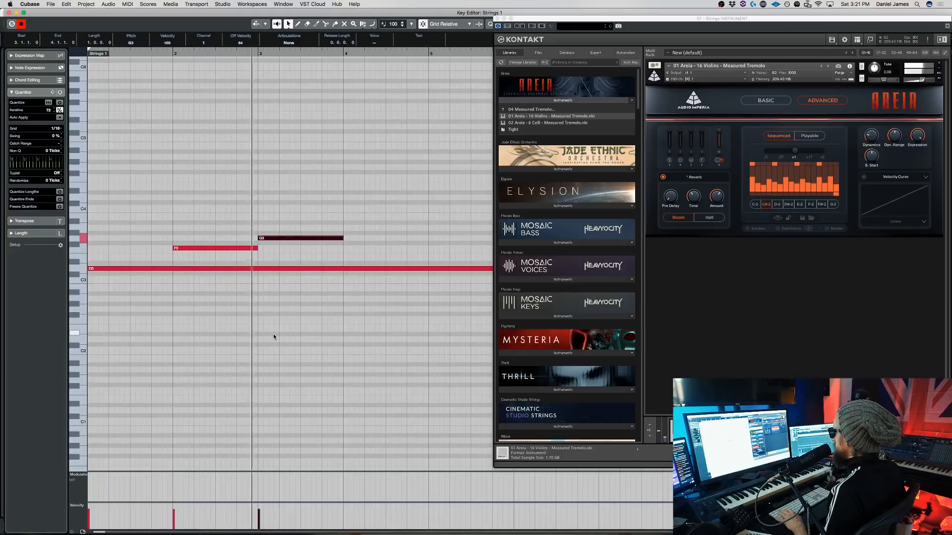
Lower the bar 2 and bar 3 notes to E3 and F3, and play the part back
key("space")
left_click_drag(240, 257, 336, 217)
key("Down")
left_click(292, 245)
key("Down")
key("space")
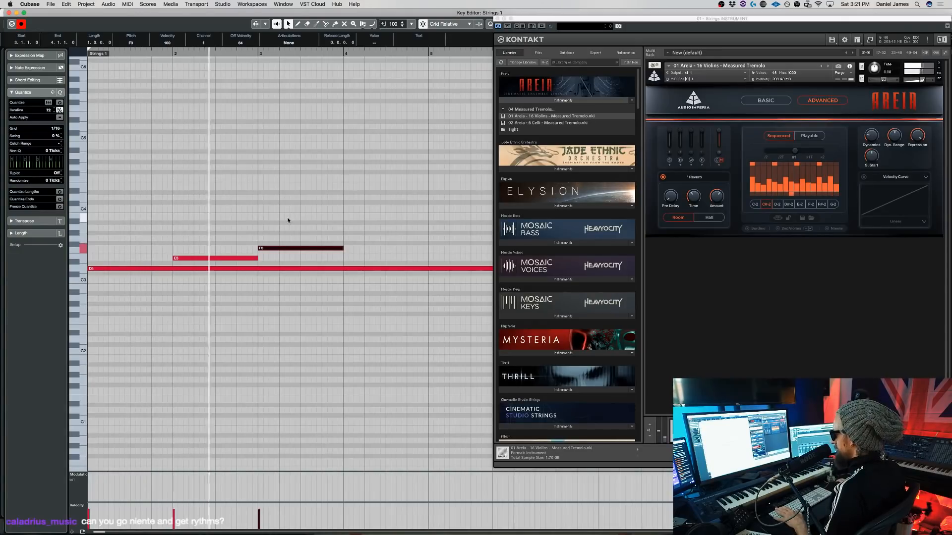
key("space")
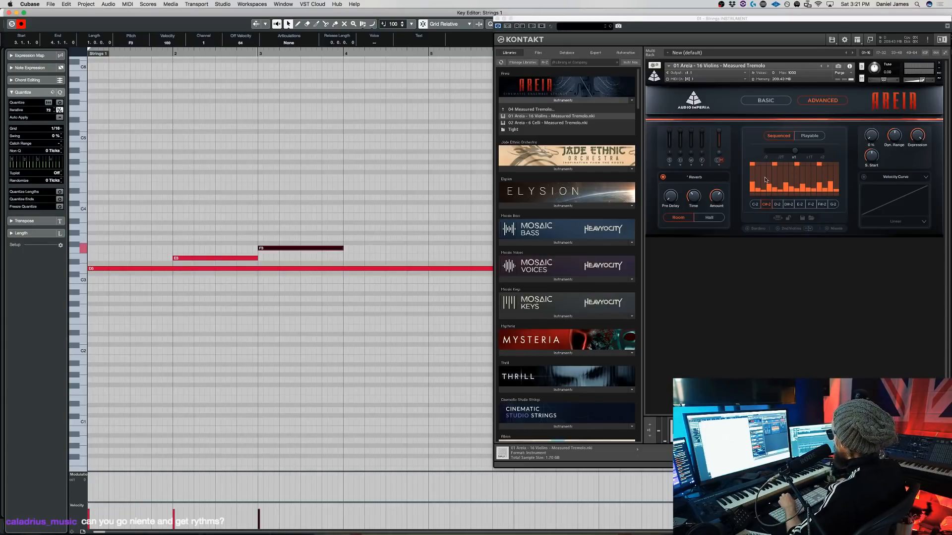
Lower several steps of the C#-2 sequence to zero and enable the Niente option during playback
left_click(764, 192)
left_click_drag(780, 195, 774, 194)
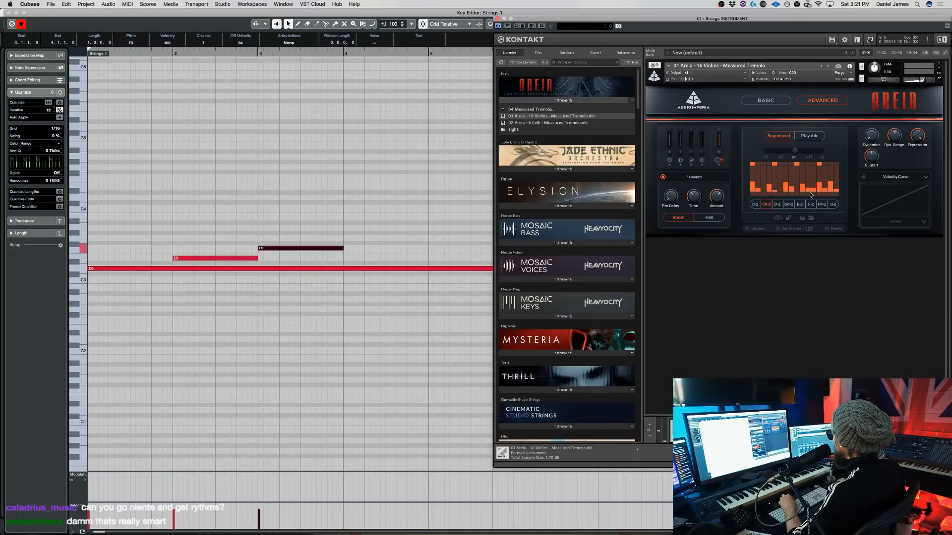
key("space")
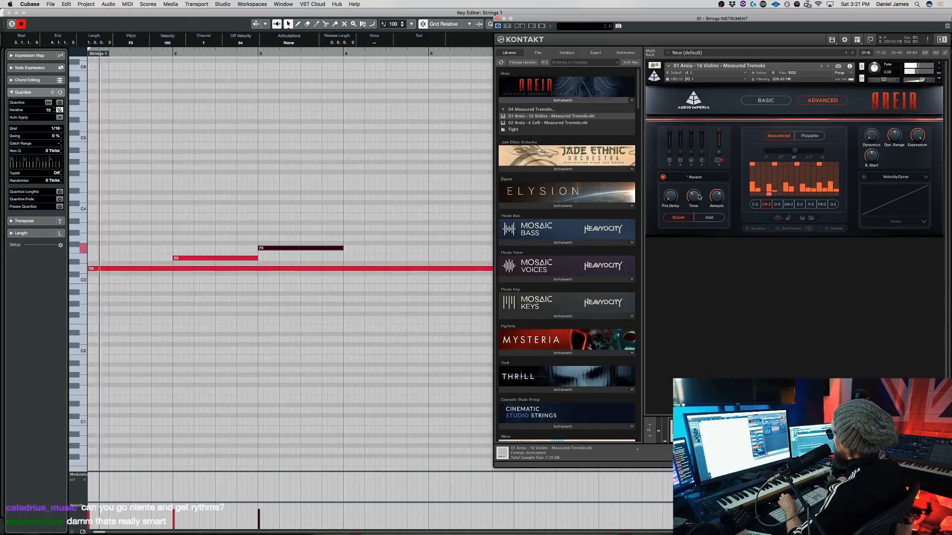
left_click(831, 229)
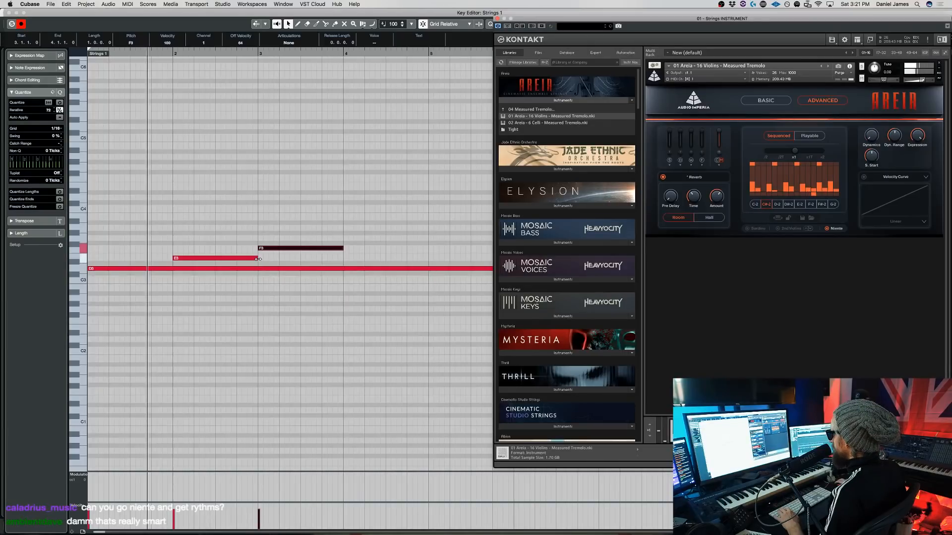
Extend the E3 and F3 notes to bar 5 and add a G3 note filling bar 4
left_click_drag(258, 259, 339, 261)
left_click_drag(342, 248, 427, 250)
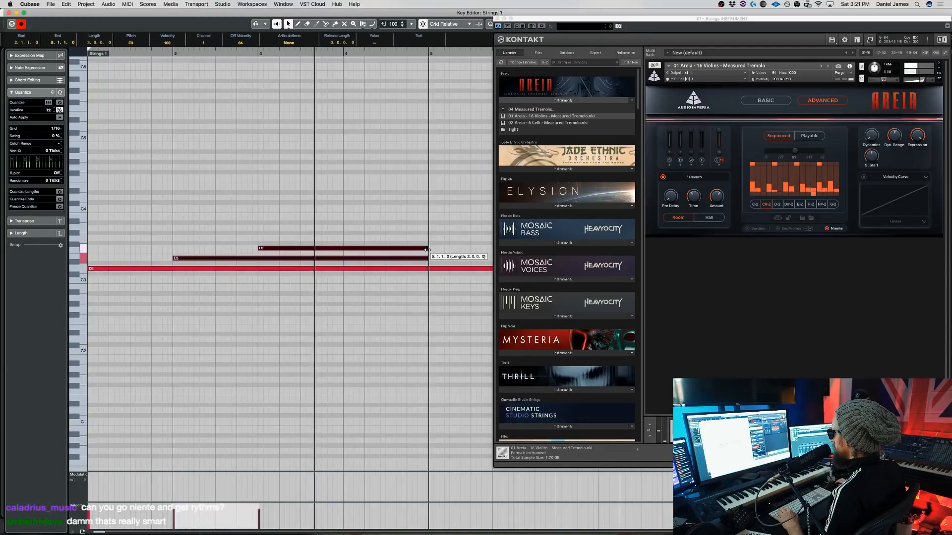
left_click(347, 237)
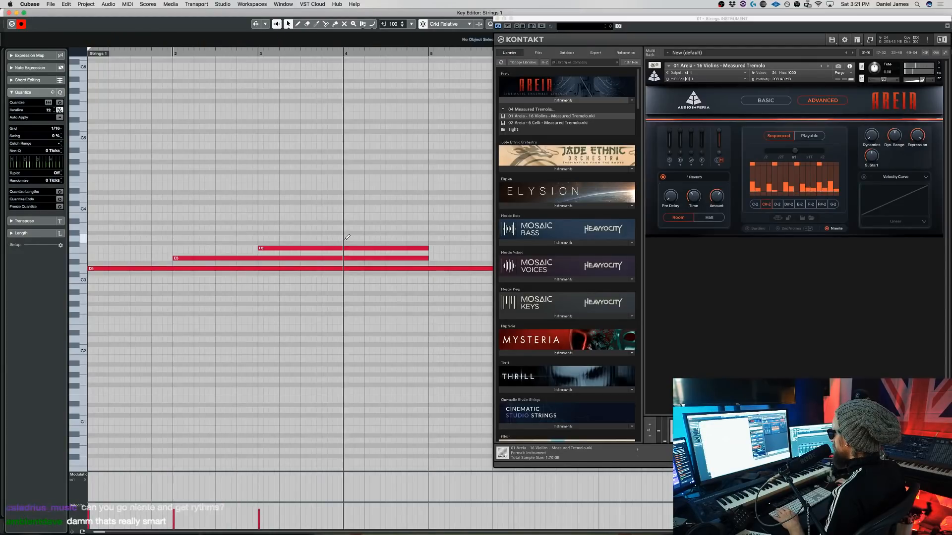
left_click_drag(347, 238, 427, 238)
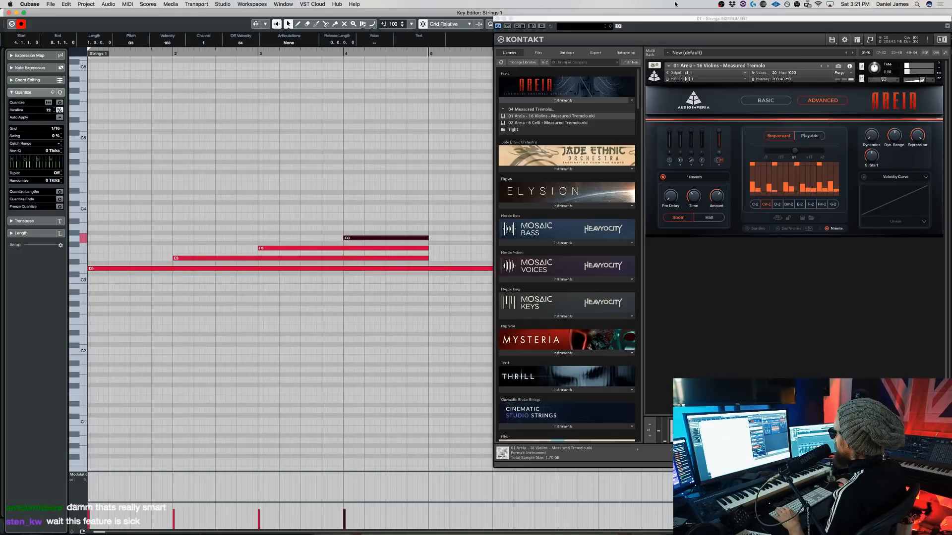
left_click(461, 221)
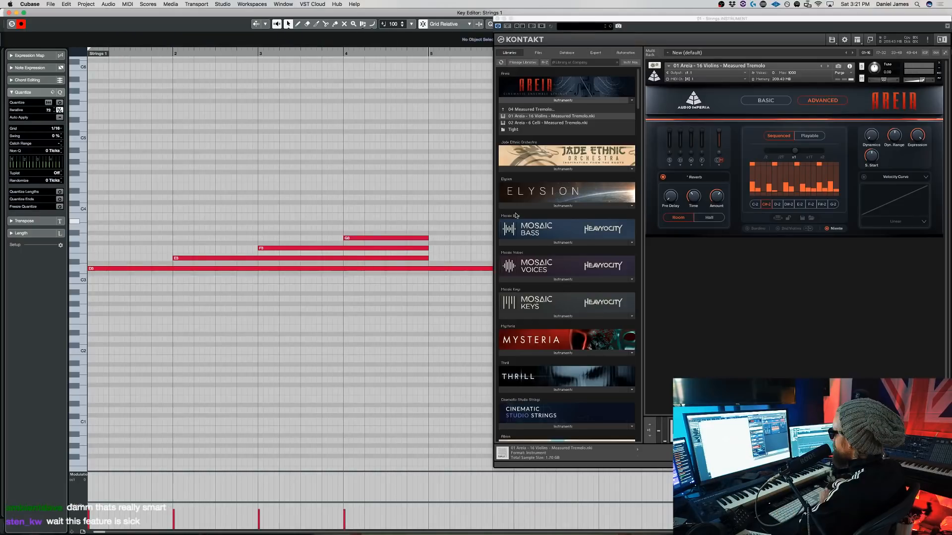
Play the stacked notes with Niente enabled and adjust individual step levels in the first half of the C#-2 sequence
key("space")
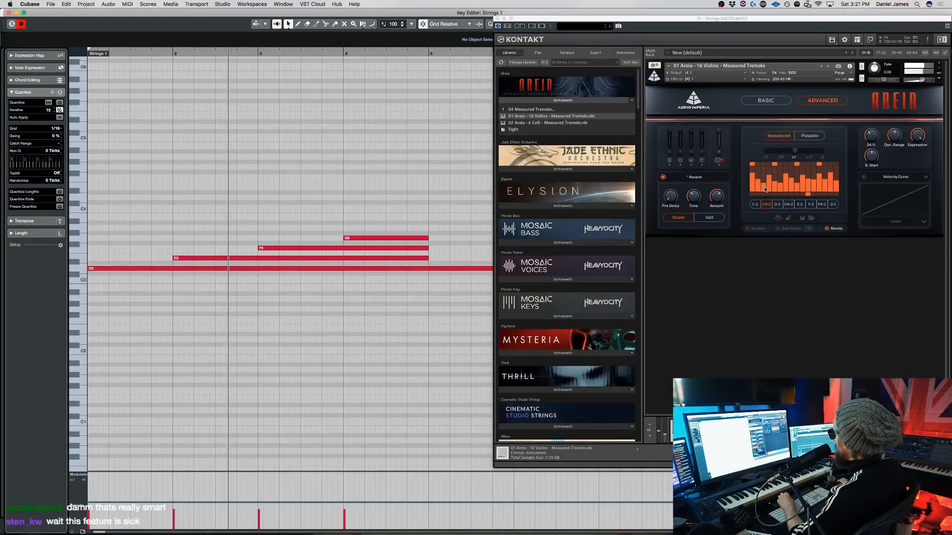
left_click(779, 187)
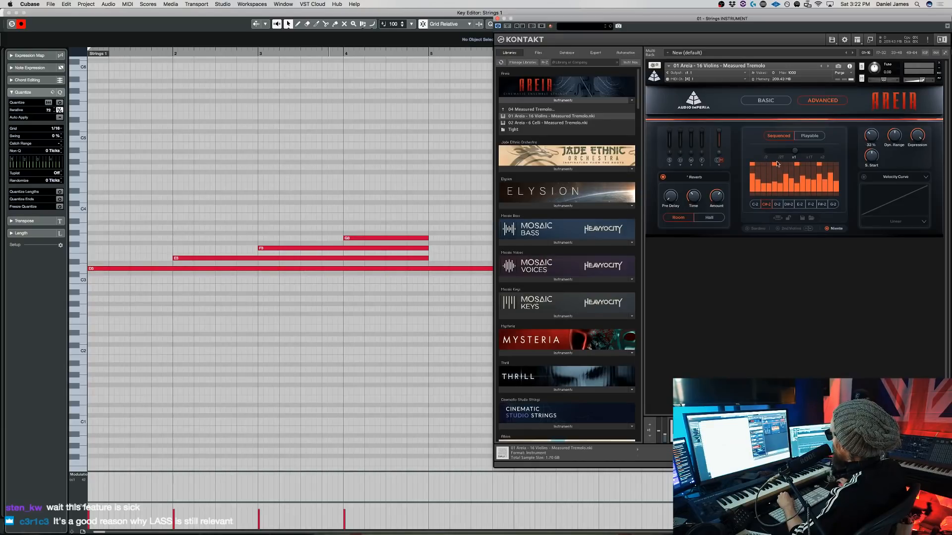
left_click(775, 169)
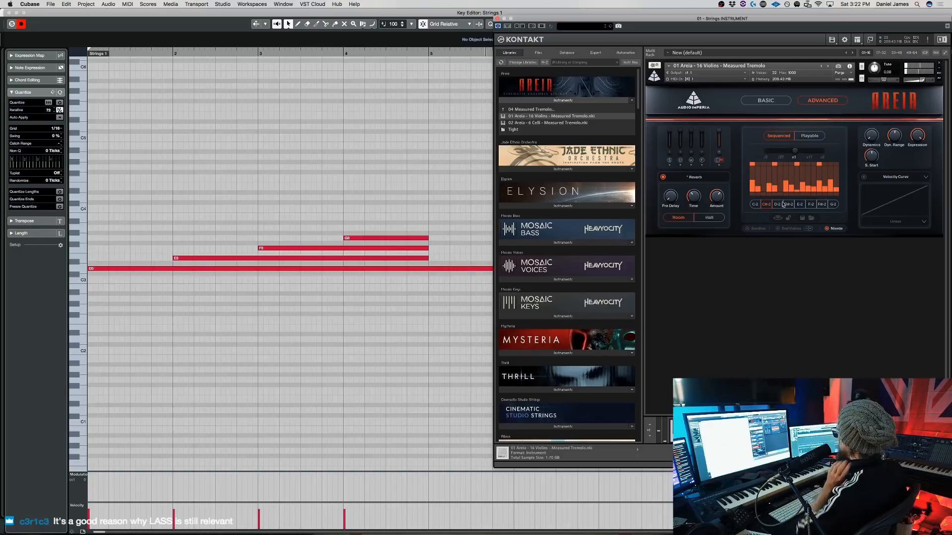
Audition the stacked notes with the 2nd Violins option switched on and off
left_click(788, 229)
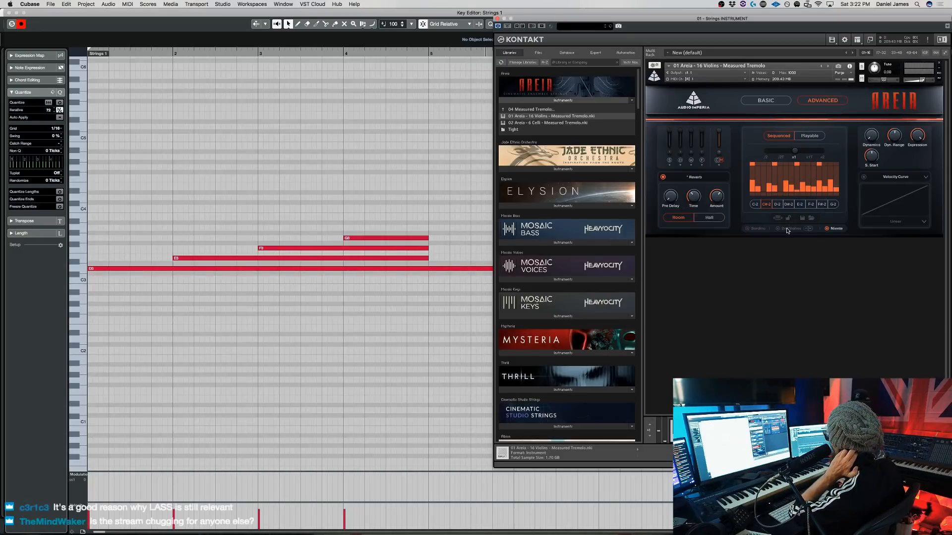
left_click(429, 305)
key("space")
left_click(807, 230)
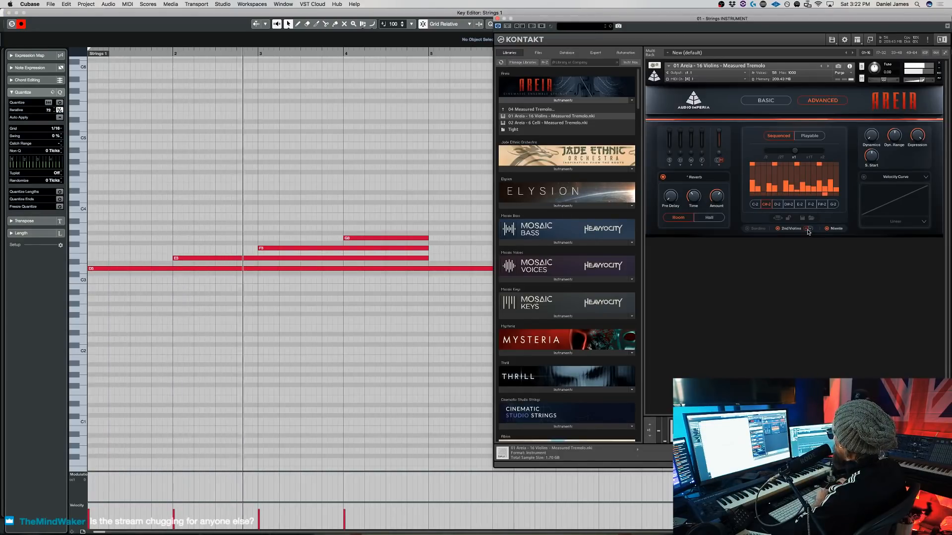
left_click(779, 229)
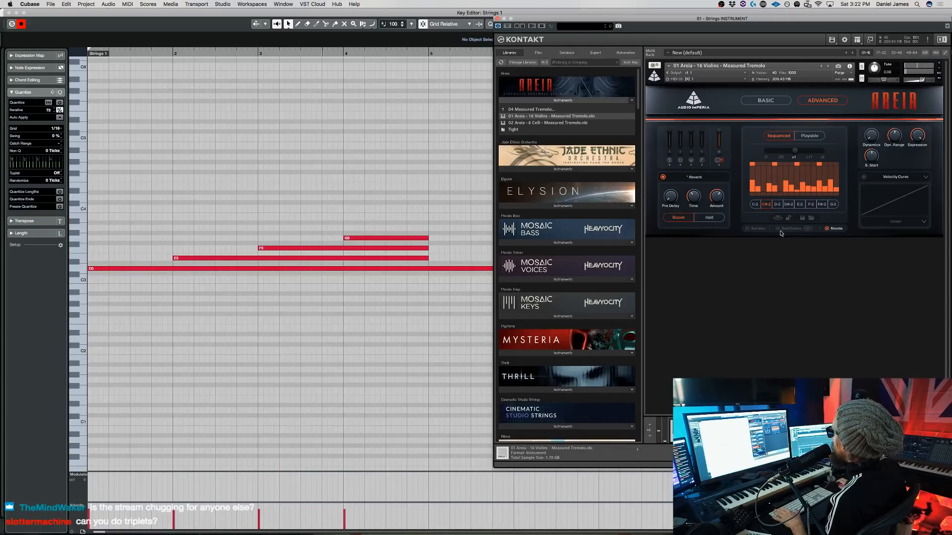
left_click_drag(689, 23, 670, 20)
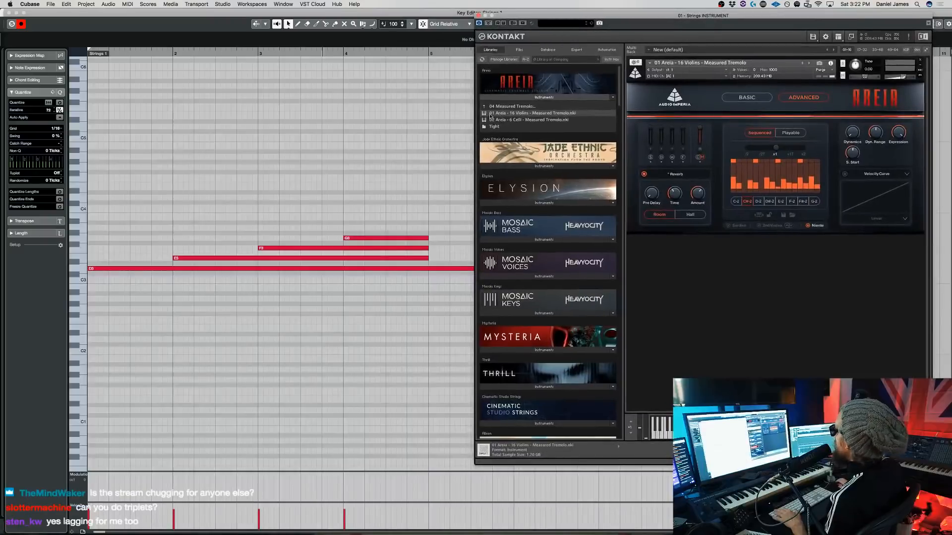
left_click(352, 218)
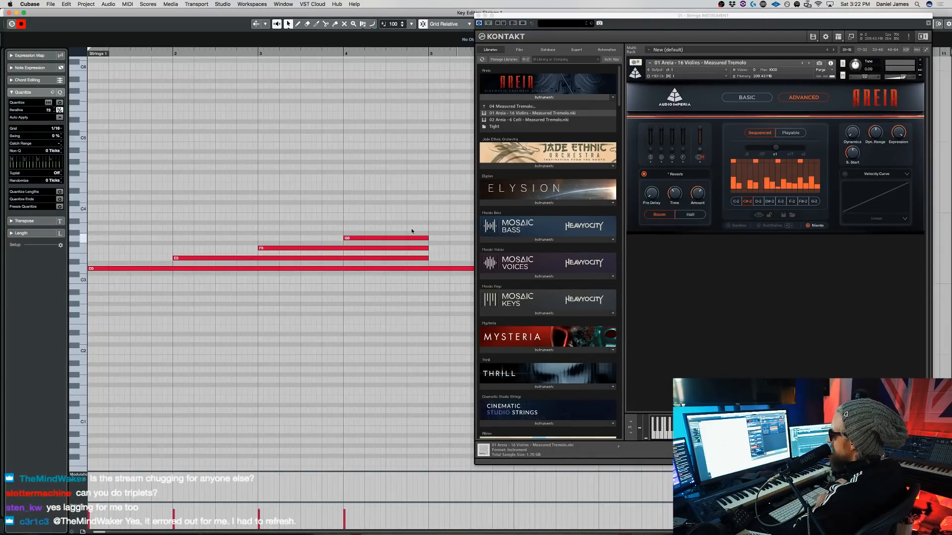
key("space")
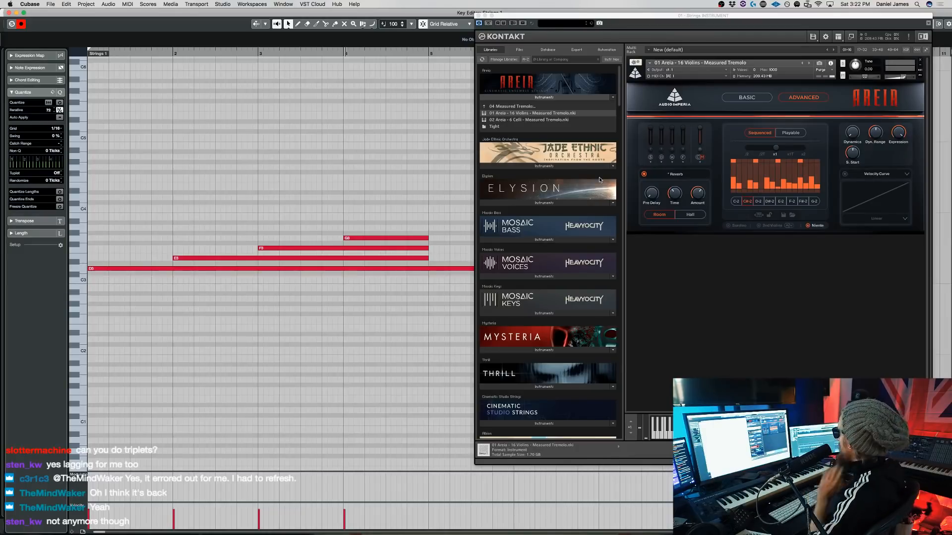
Even out and clear the C#-2 sequence, leaving only steps 1, 4, 7, 9, 12 and 15 raised
left_click_drag(762, 184, 750, 171)
left_click(745, 180)
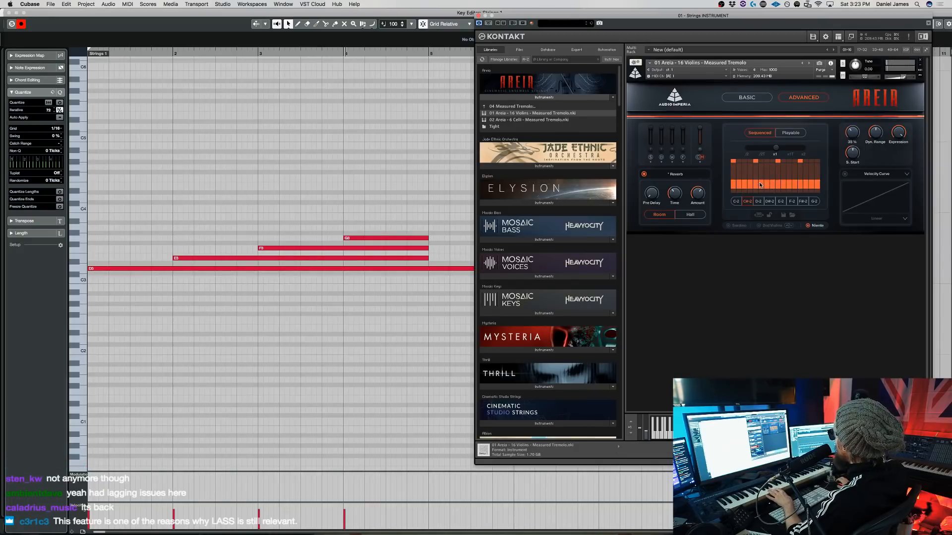
left_click(744, 192)
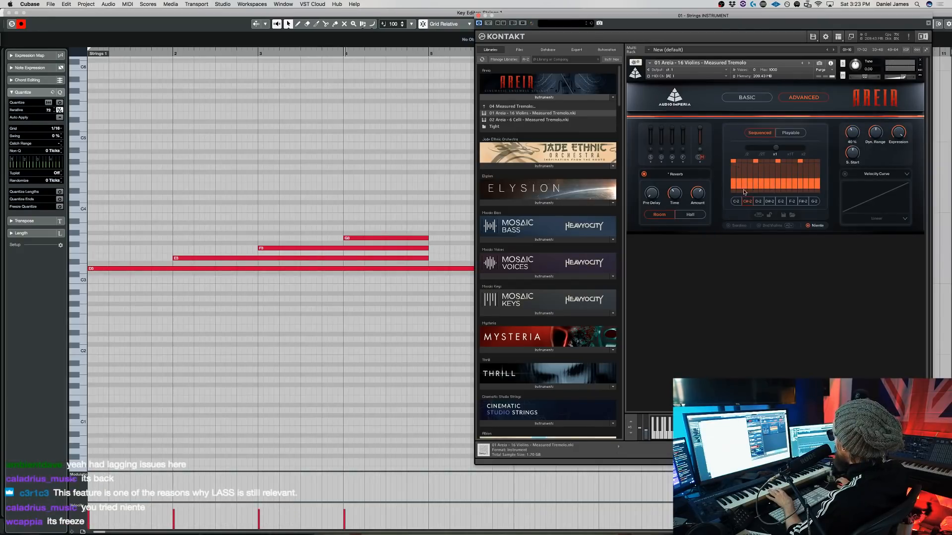
left_click_drag(738, 186, 818, 190)
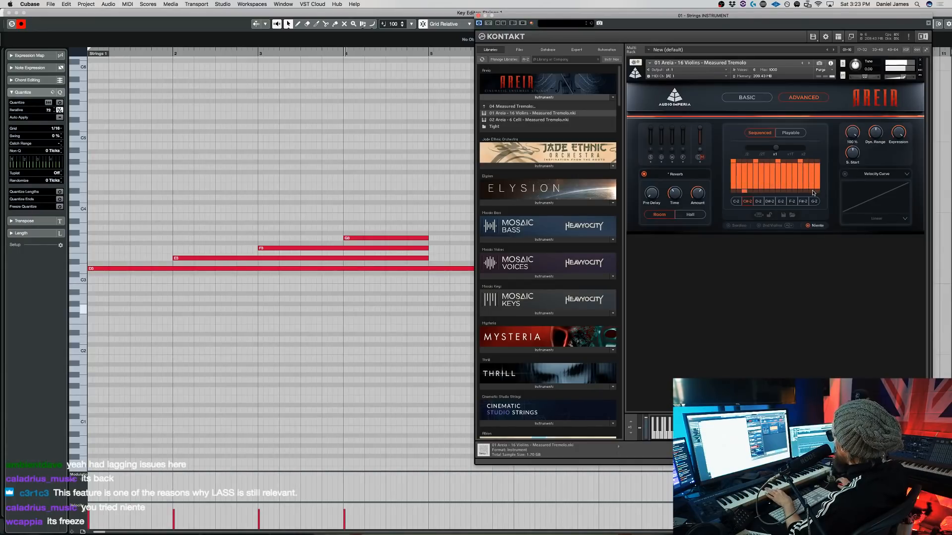
left_click_drag(745, 175, 865, 178)
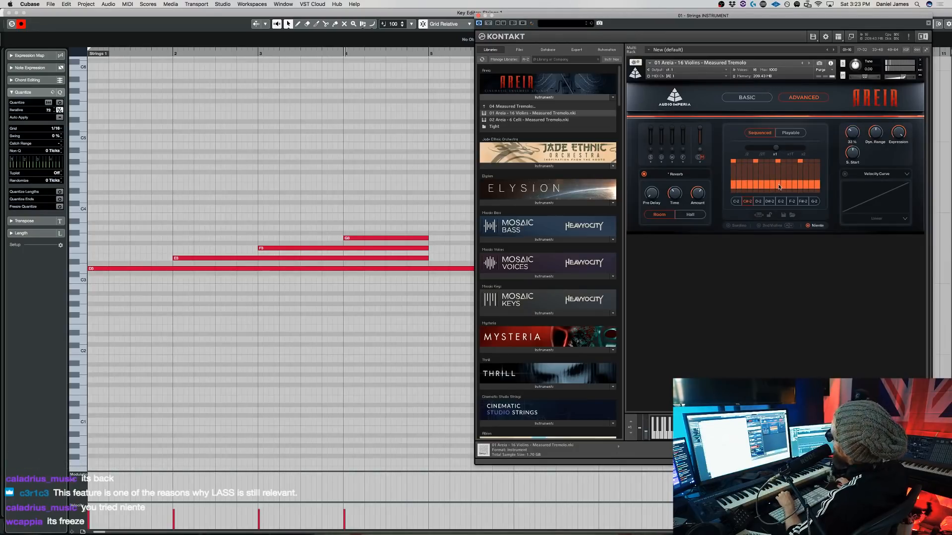
left_click_drag(737, 186, 827, 188)
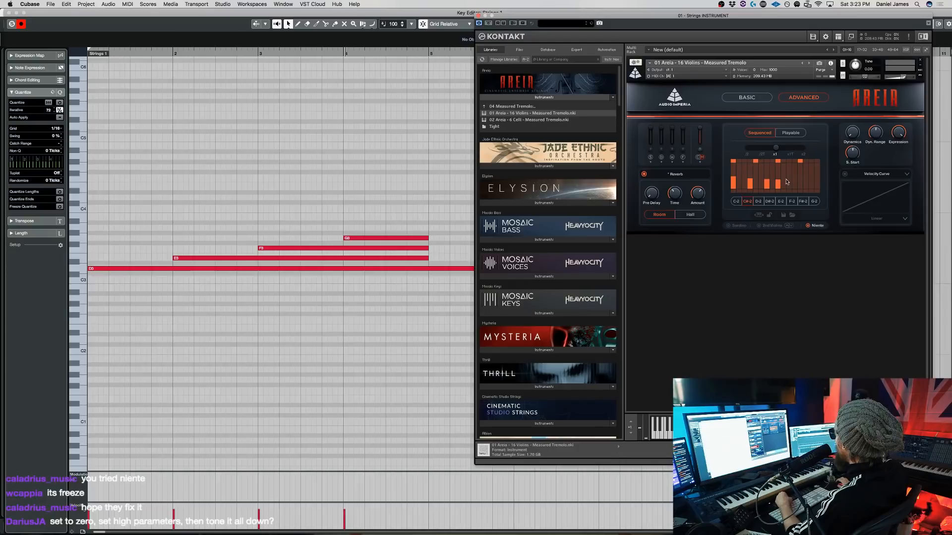
left_click(811, 183)
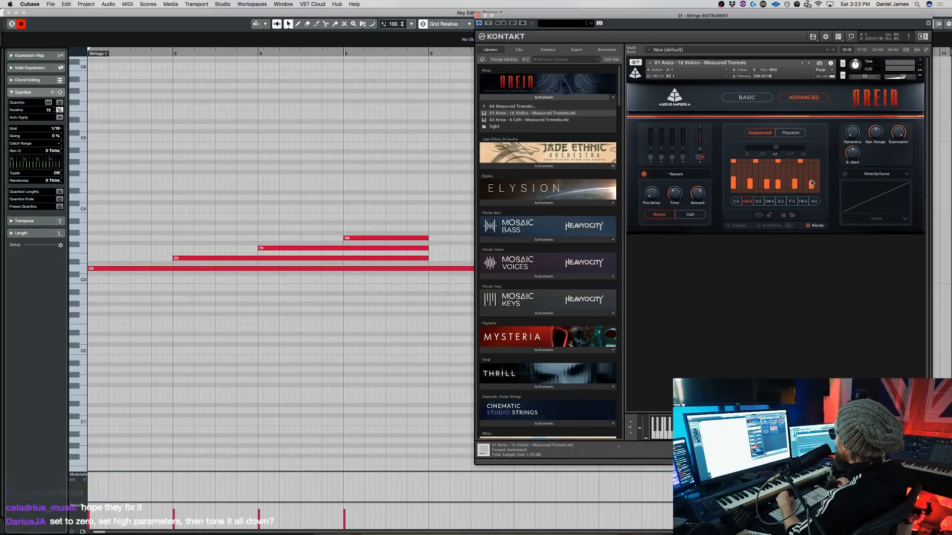
Play the stacked notes to audition the C#-2 sequence with its unraised steps cleared
left_click(312, 155)
key("space")
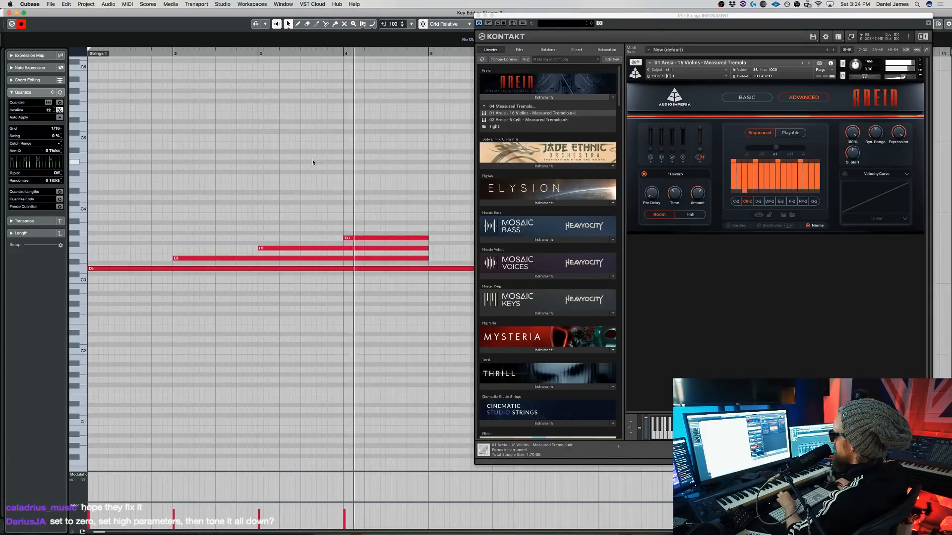
key("space")
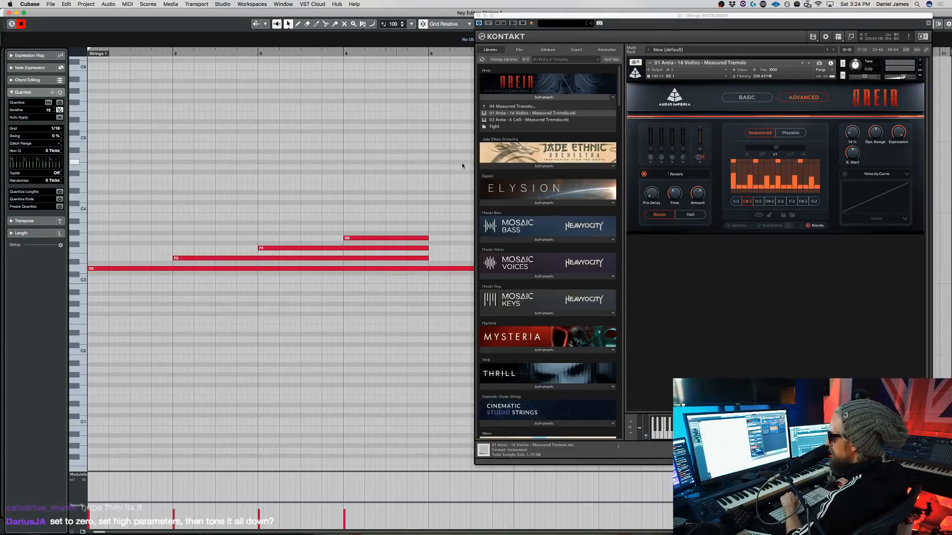
left_click(794, 180)
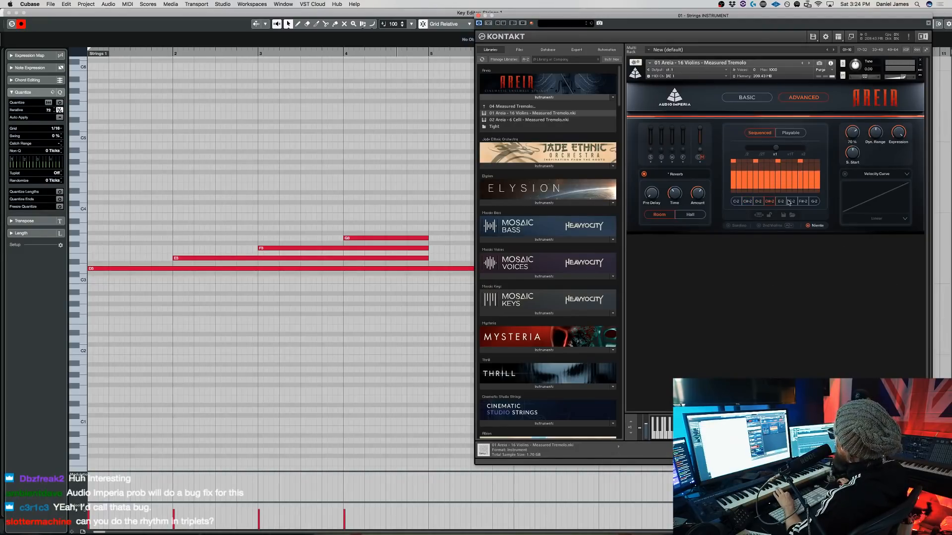
Program the C-2 sequence with only steps 1, 4, 7, 9, 12 and 15 raised
left_click(736, 201)
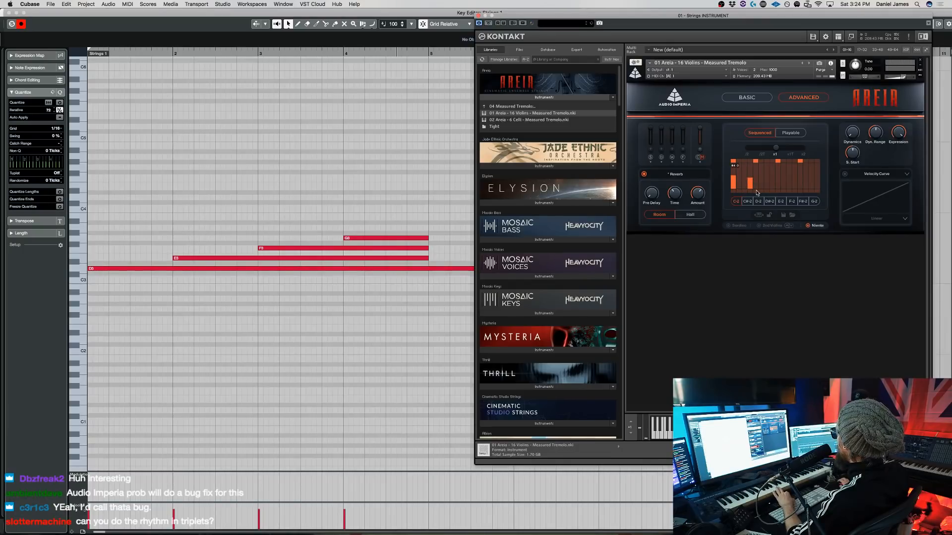
left_click(765, 181)
left_click(777, 180)
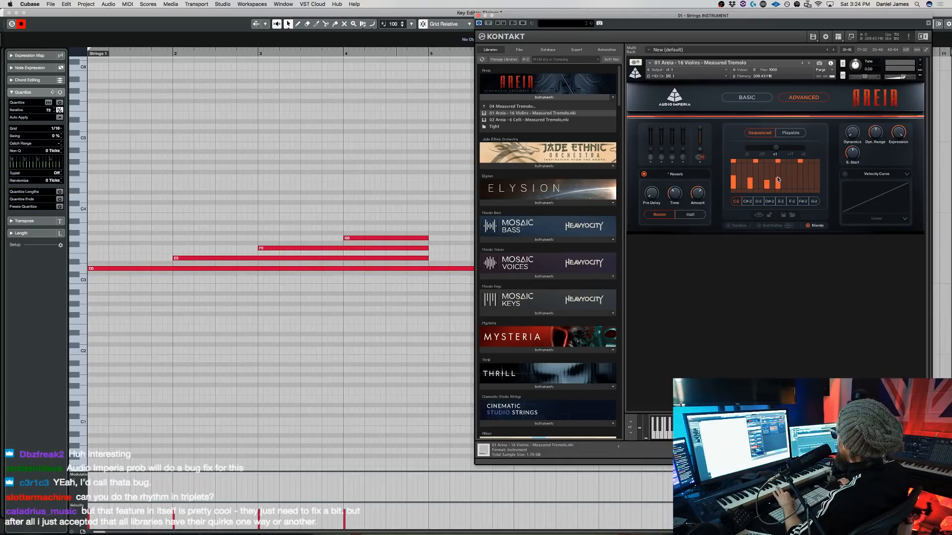
left_click(811, 182)
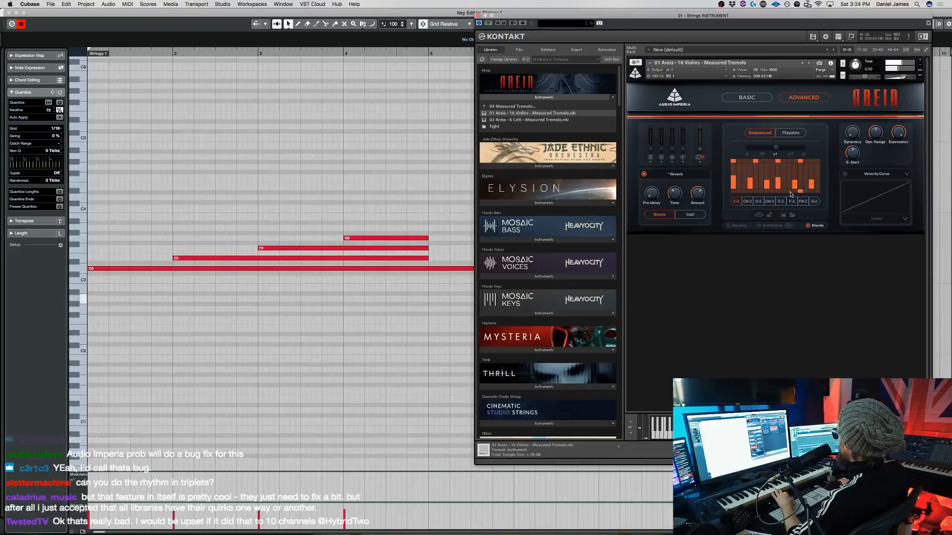
Program the C#-2 sequence with high levels on steps 1, 4, 7, 9, 12 and 15 and lower levels filling the steps between
left_click(747, 200)
left_click(734, 178)
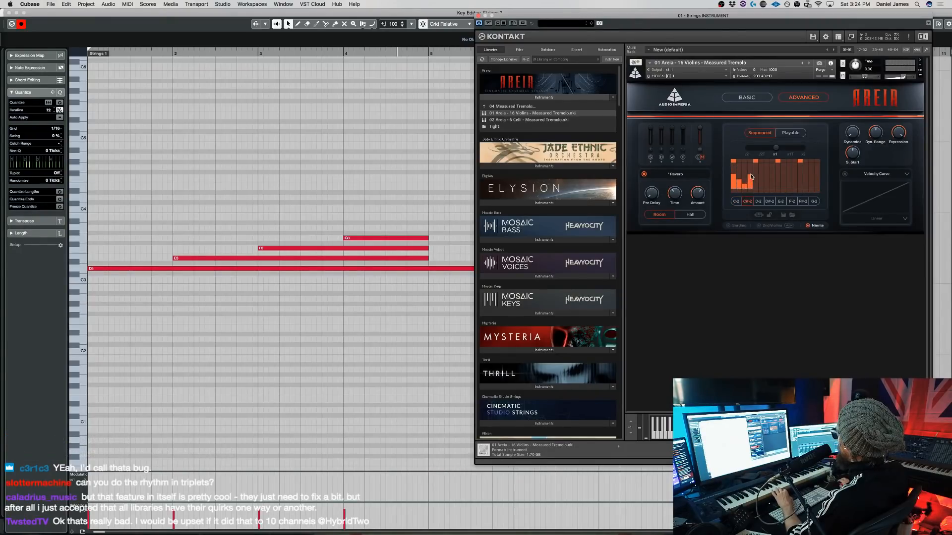
left_click(762, 183)
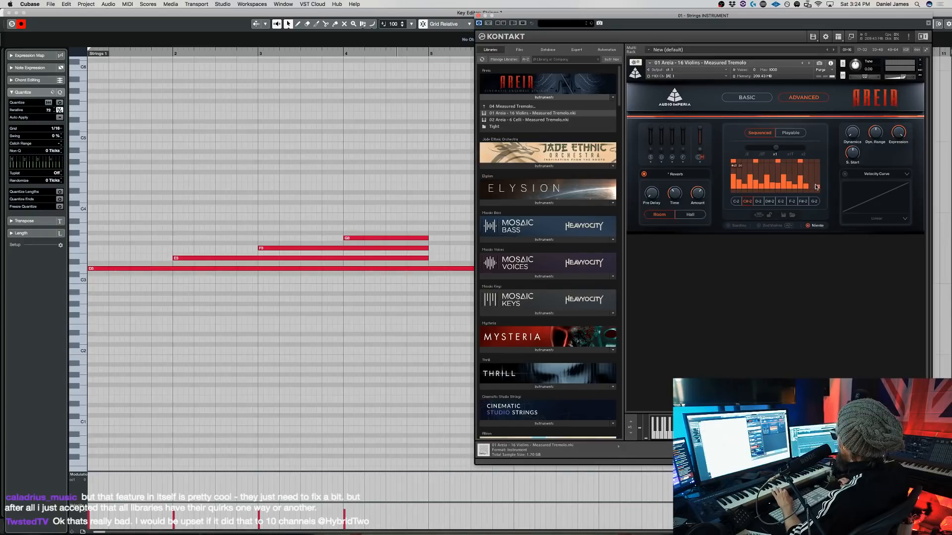
left_click_drag(813, 186, 813, 176)
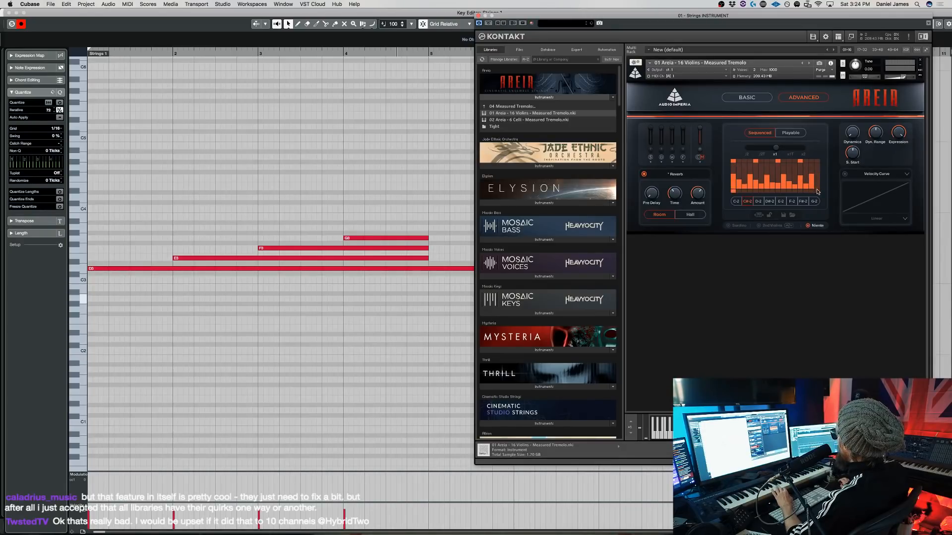
Compare the sparse C-2 rhythm with the filled C#-2 rhythm by alternating between the two sequences
left_click(740, 203)
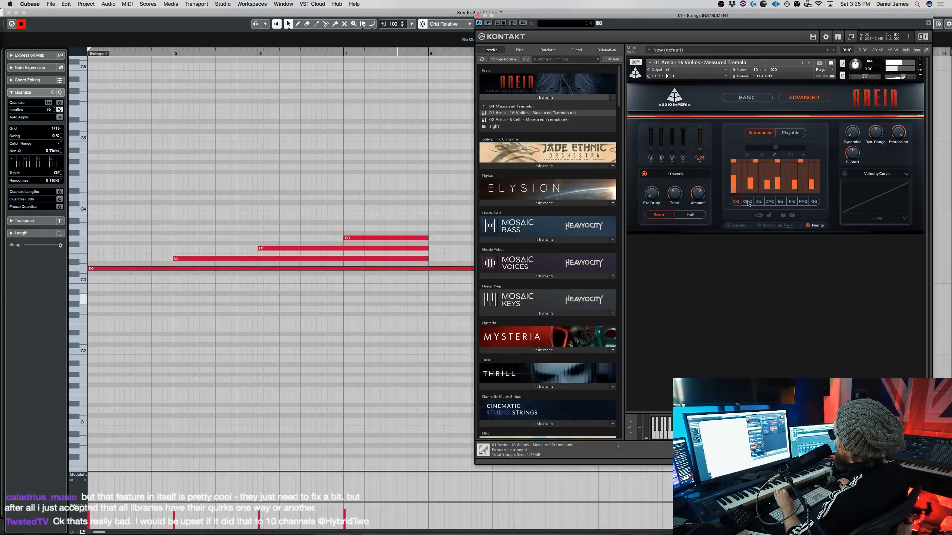
left_click(748, 202)
left_click(737, 202)
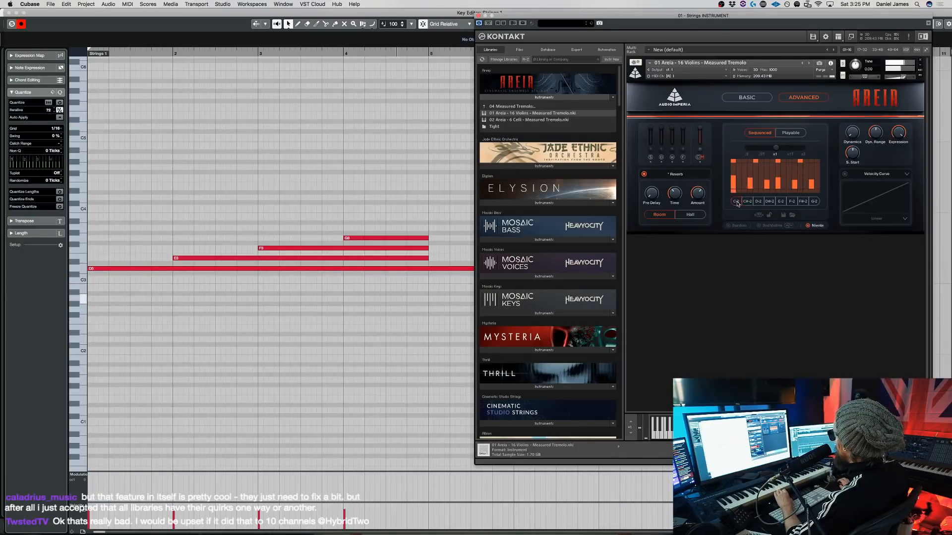
left_click(747, 201)
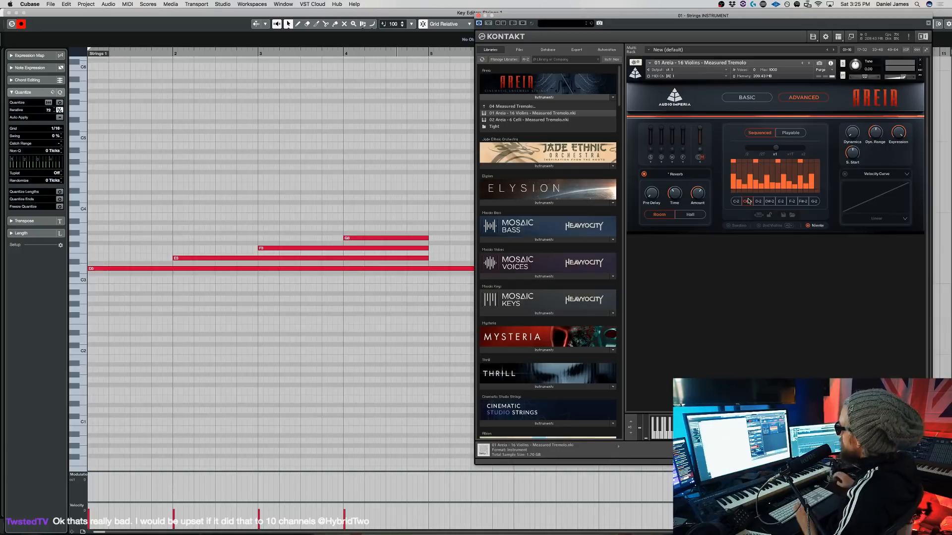
Reposition the Kontakt window to show all of it and audition switching among the C-2, C#-2 and neighbouring sequences
left_click_drag(666, 16, 388, 40)
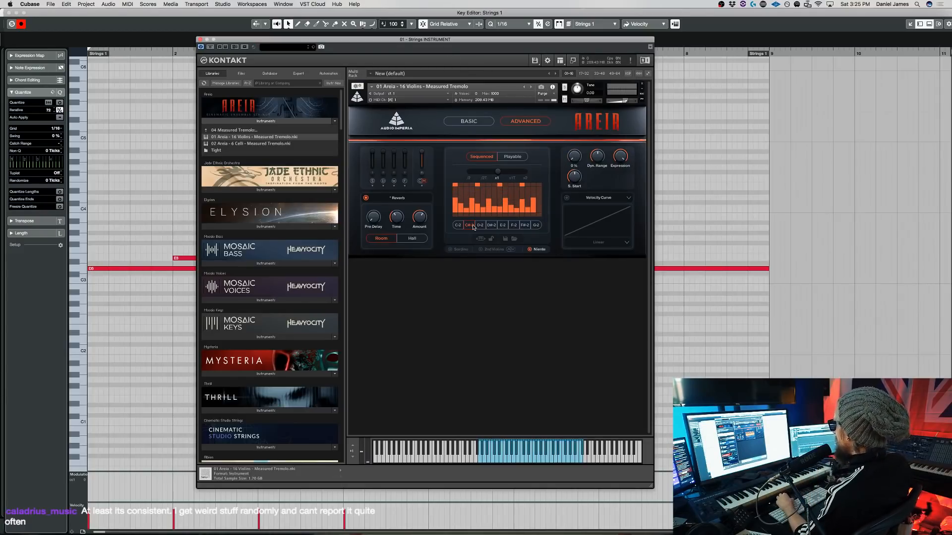
left_click(457, 226)
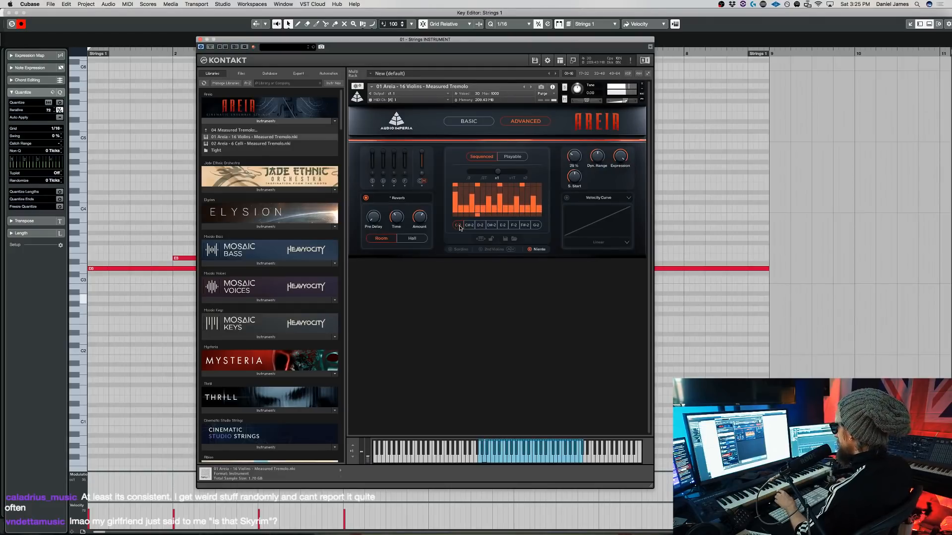
left_click(467, 225)
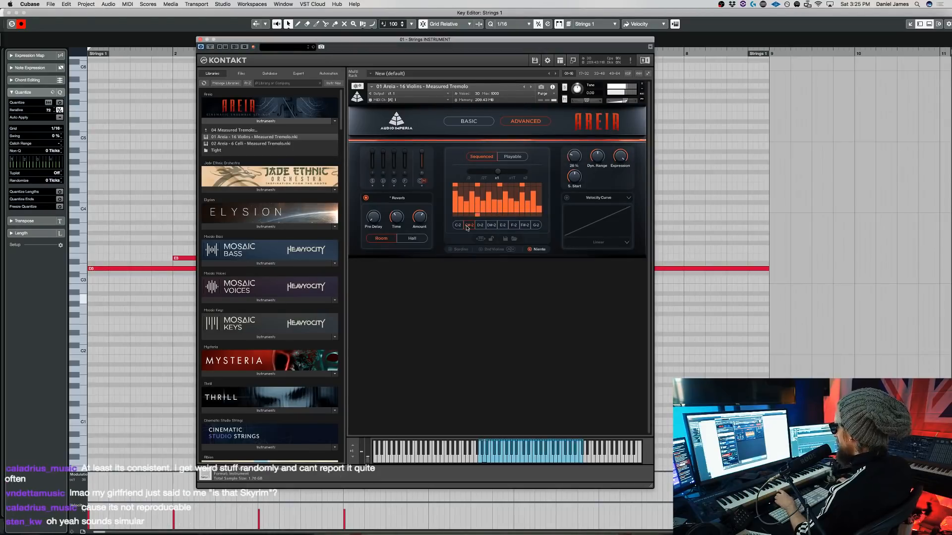
left_click(480, 226)
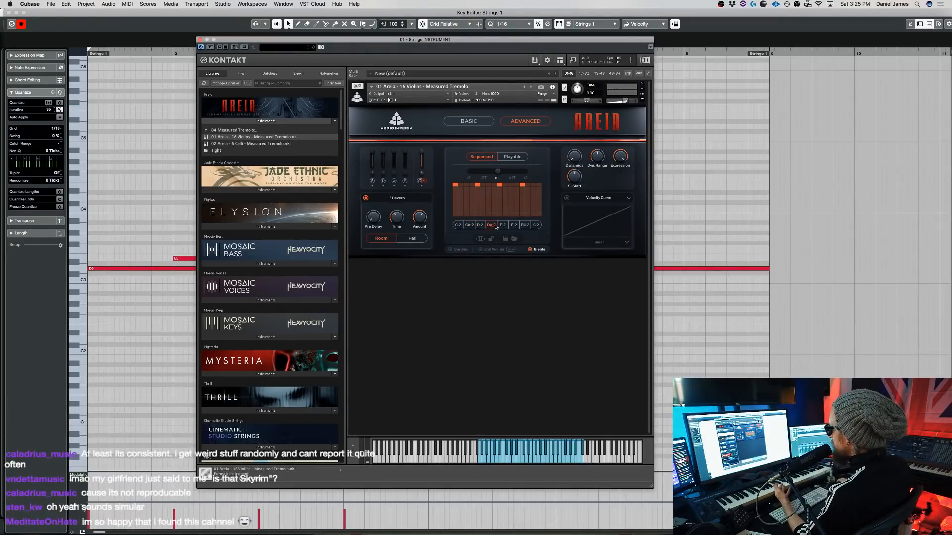
left_click(469, 226)
left_click(456, 229)
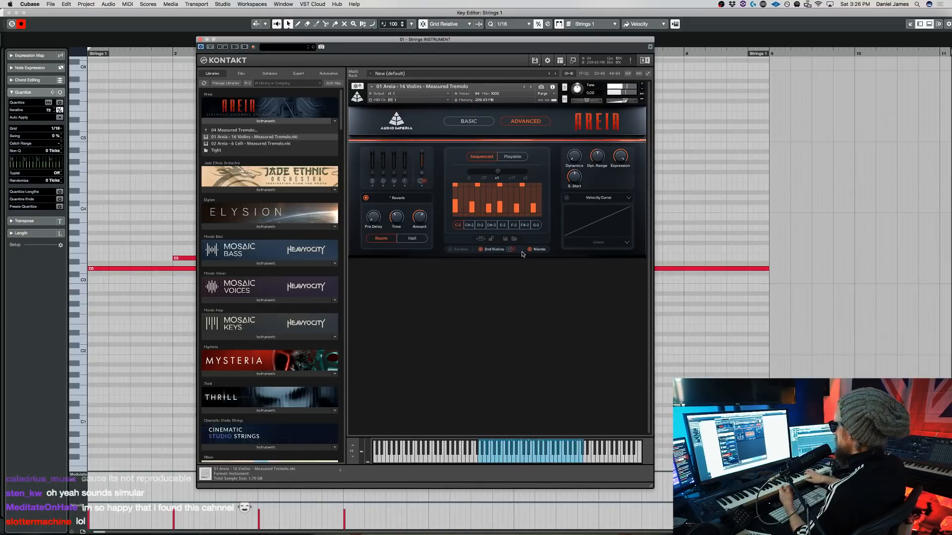
Turn off 2nd Violins and make C-2 the active sequence in the Basic view
left_click(481, 250)
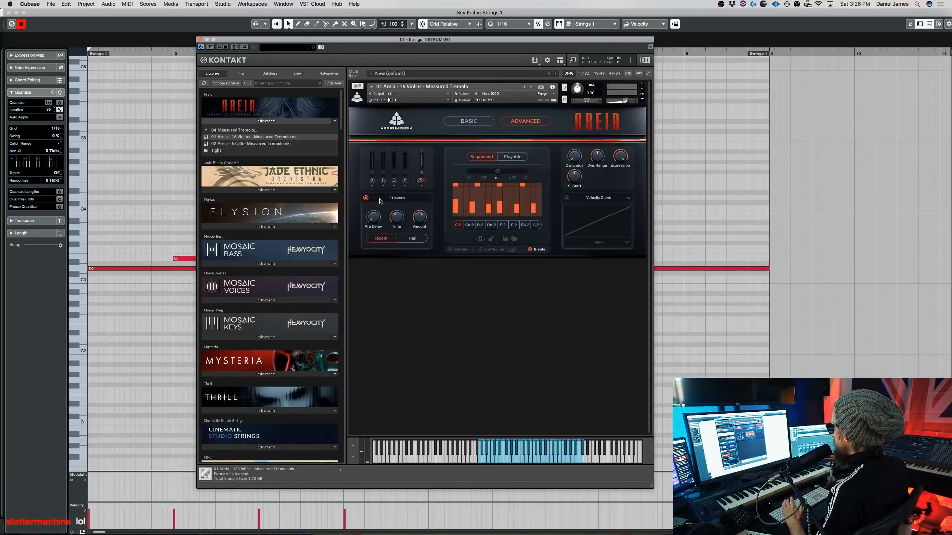
left_click(468, 121)
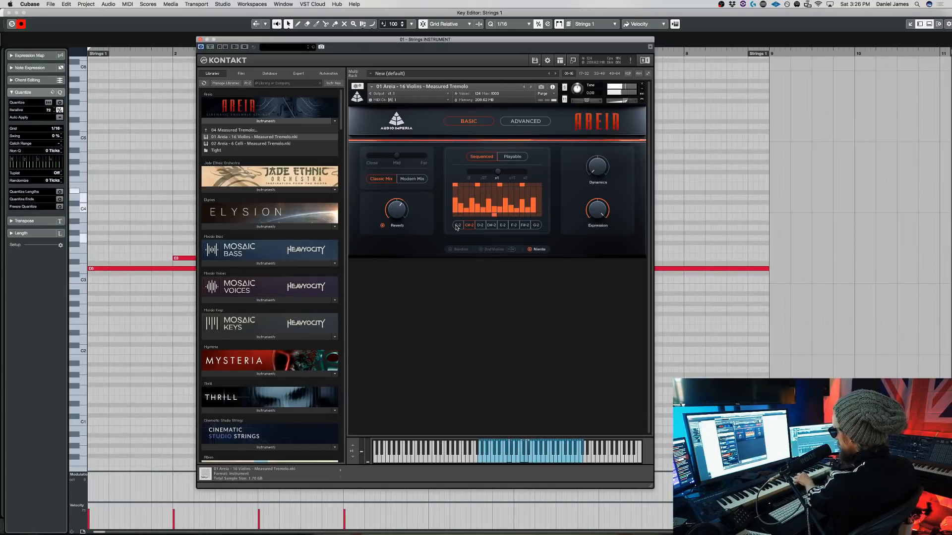
left_click(457, 225)
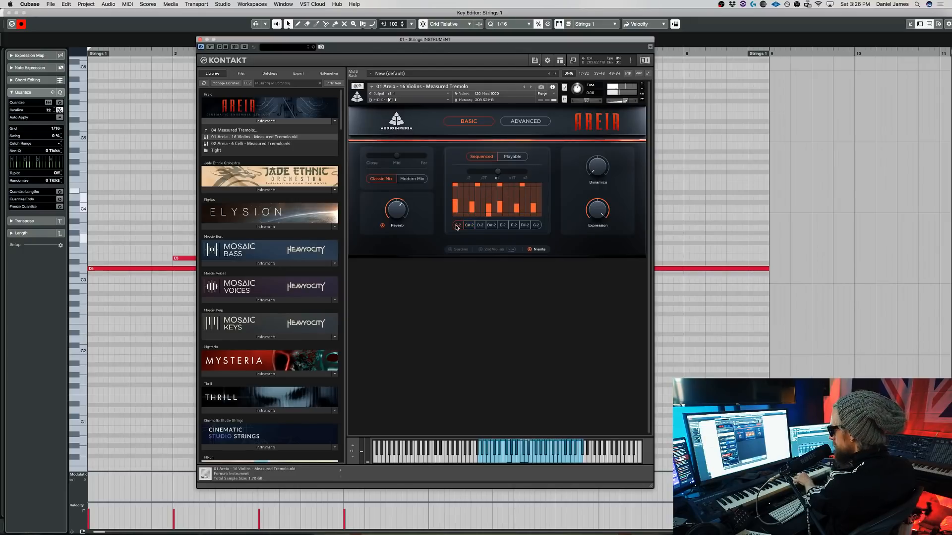
Replace the violins with 02 Areia - 6 Celli - Measured Tremolo and program a C-2 rhythm with accents including steps 1, 4, 9 and 15
left_click_drag(253, 143, 486, 161)
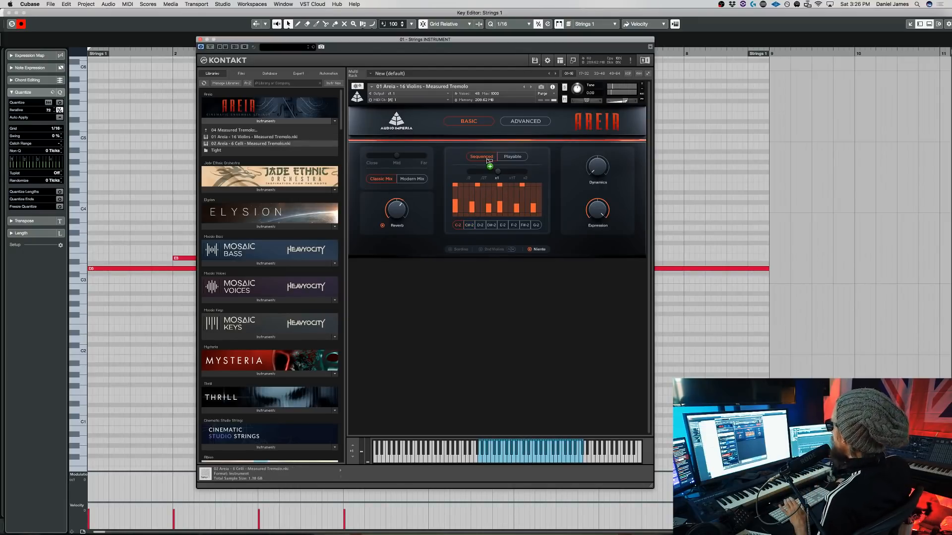
left_click(537, 172)
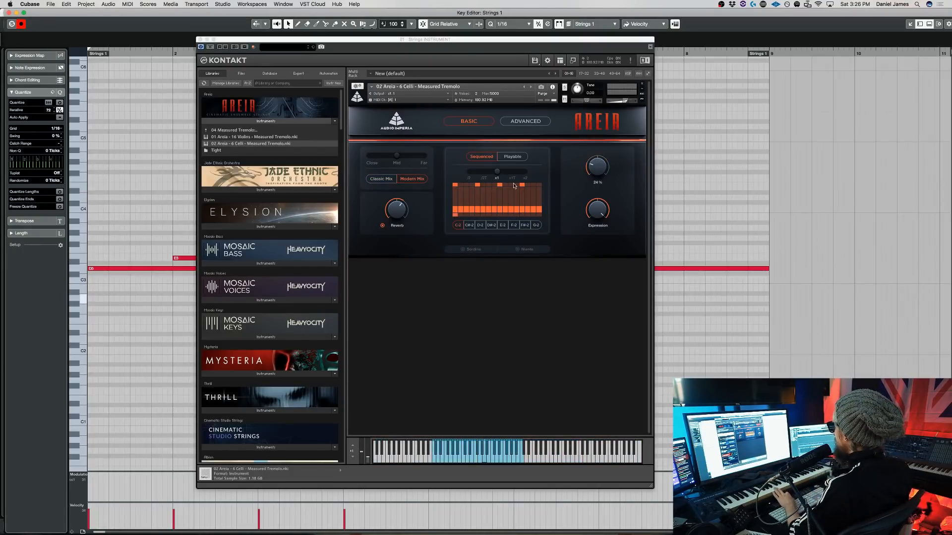
left_click(471, 200)
left_click(488, 211)
left_click(499, 199)
left_click(531, 209)
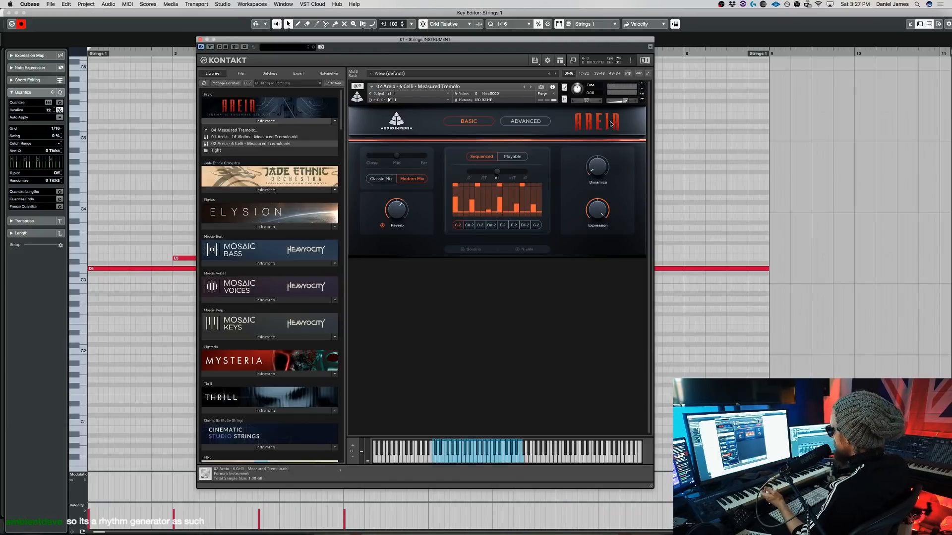
Try the celli sequencer at x2 speed and set it to the x1T triplet speed
left_click_drag(499, 171, 573, 169)
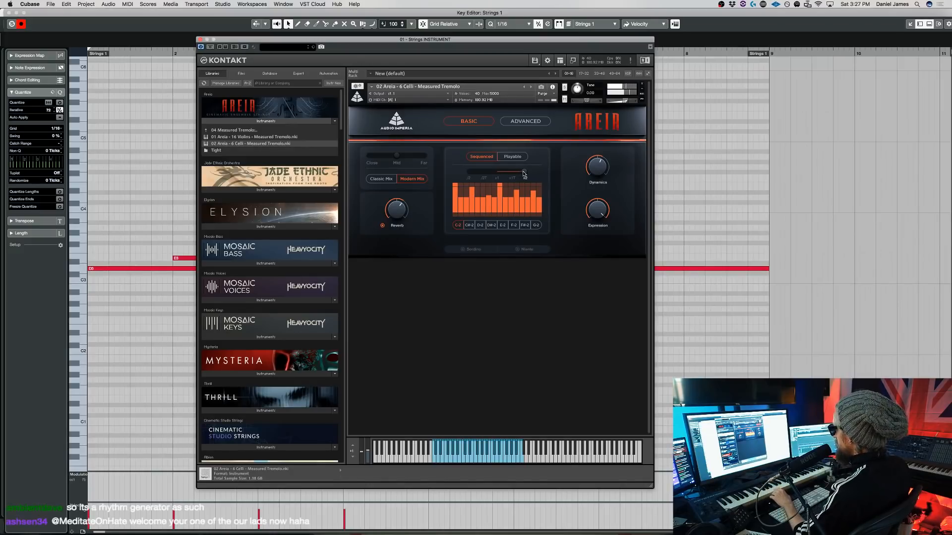
left_click_drag(524, 171, 510, 175)
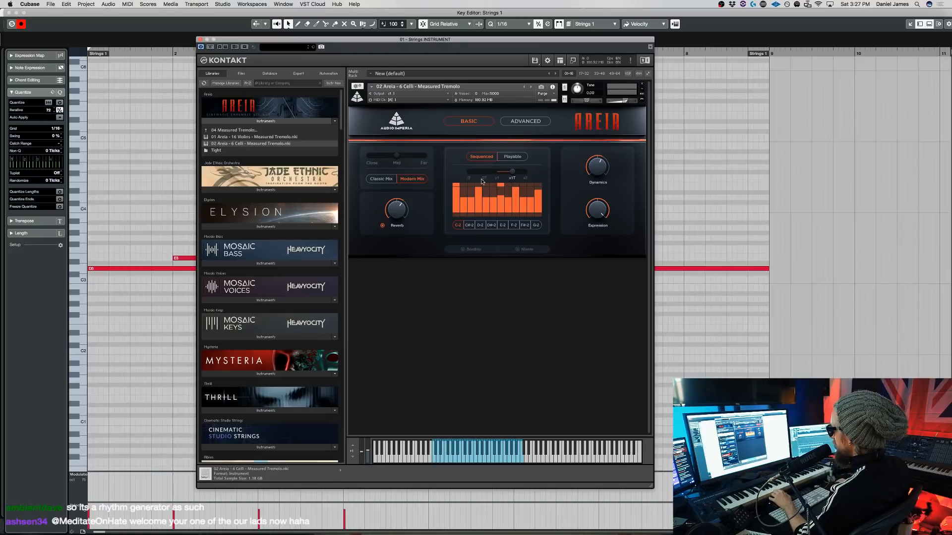
mouse_move(512, 172)
left_mouse_down()
mouse_move(494, 173)
mouse_move(512, 173)
left_mouse_up()
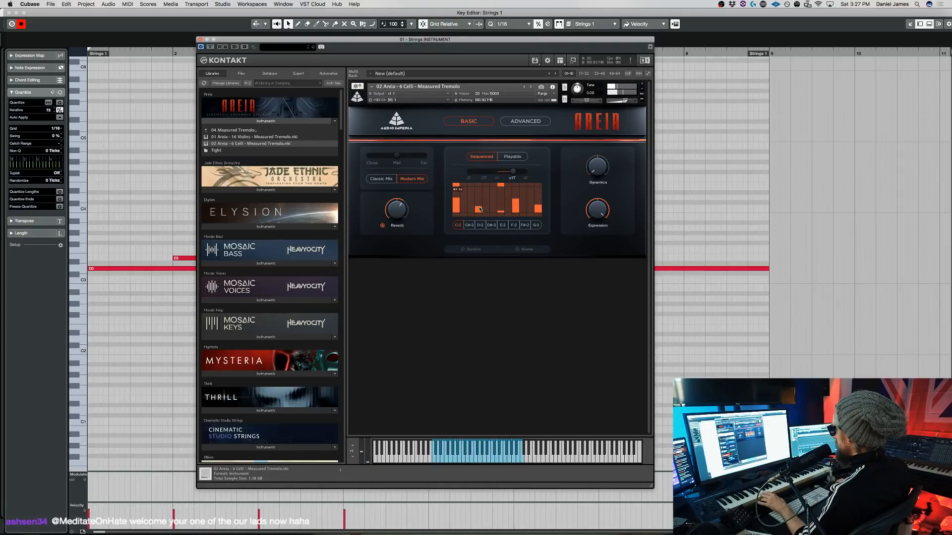
Program the triplet C-2 sequence with raised levels on the odd-numbered steps from 1 to 11
left_click(500, 199)
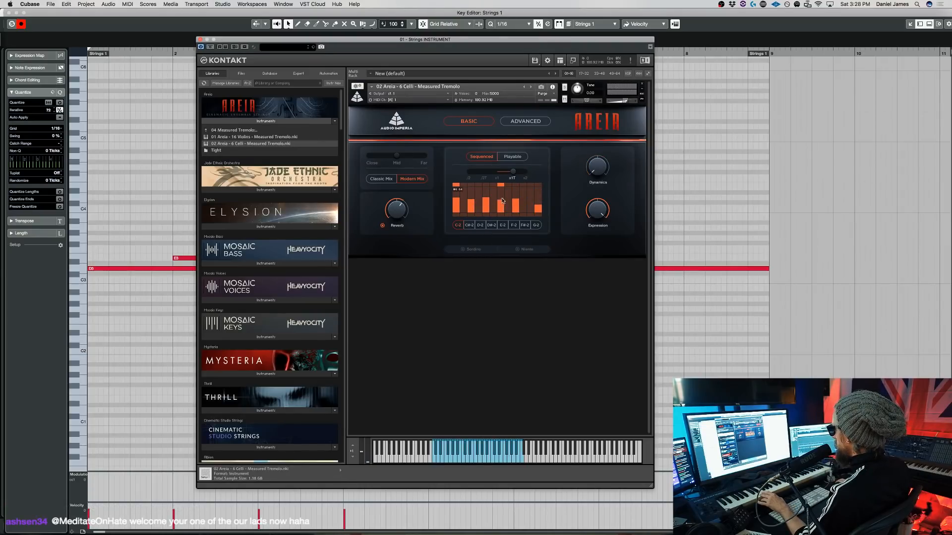
left_click_drag(537, 205, 540, 216)
left_click(531, 203)
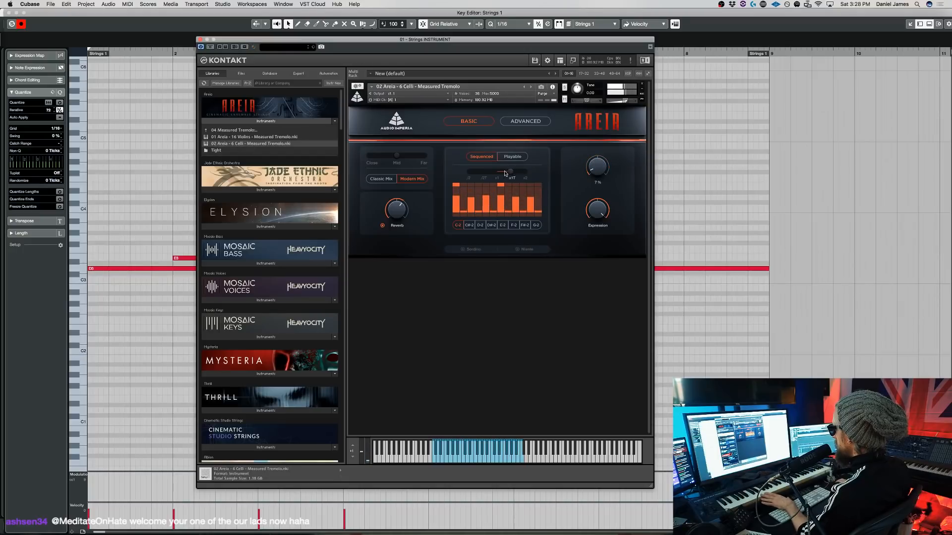
Return the sequencer speed to x1 and raise the levels of the last steps in the C-2 sequence
left_click_drag(513, 171, 494, 174)
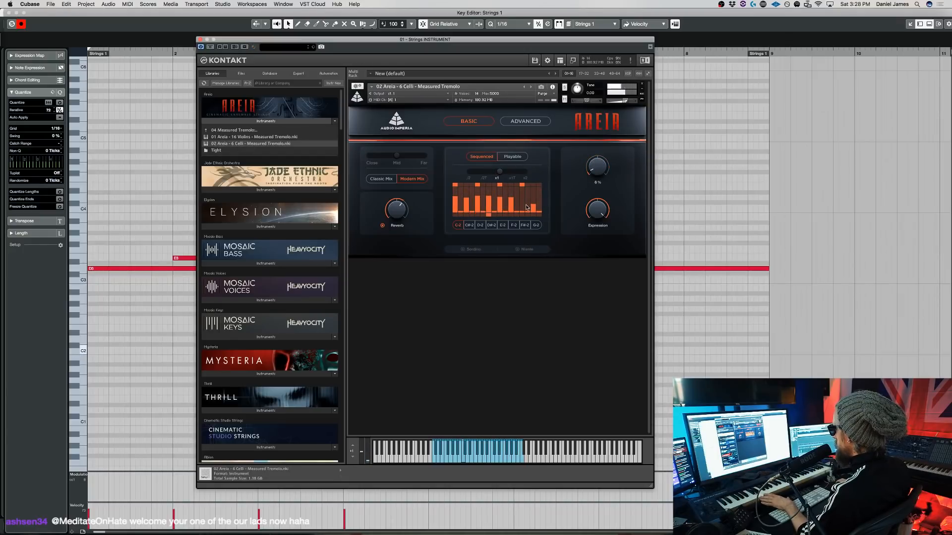
left_click_drag(531, 205, 534, 192)
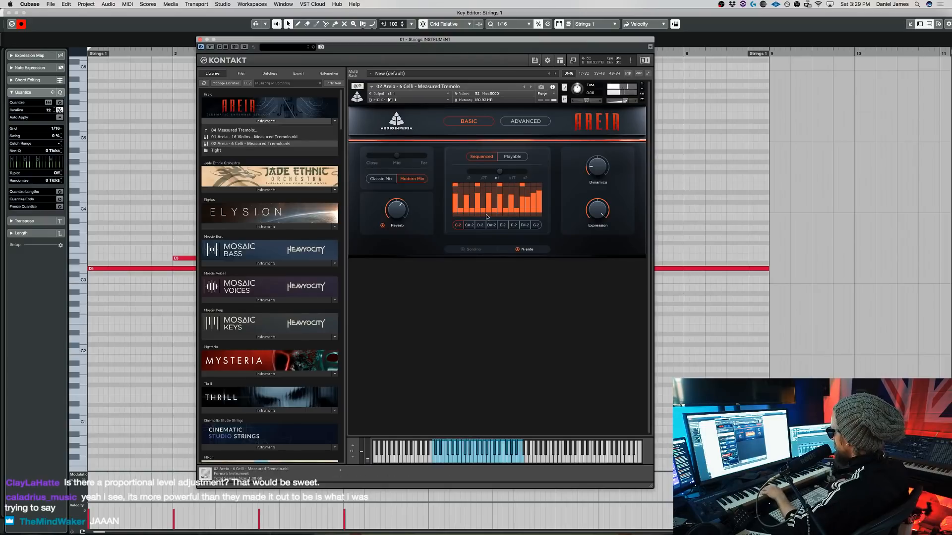
Program the celli's C#-2 sequence with accents on steps 1, 4, 7, 9, 12 and 15 and audition it
left_click(469, 225)
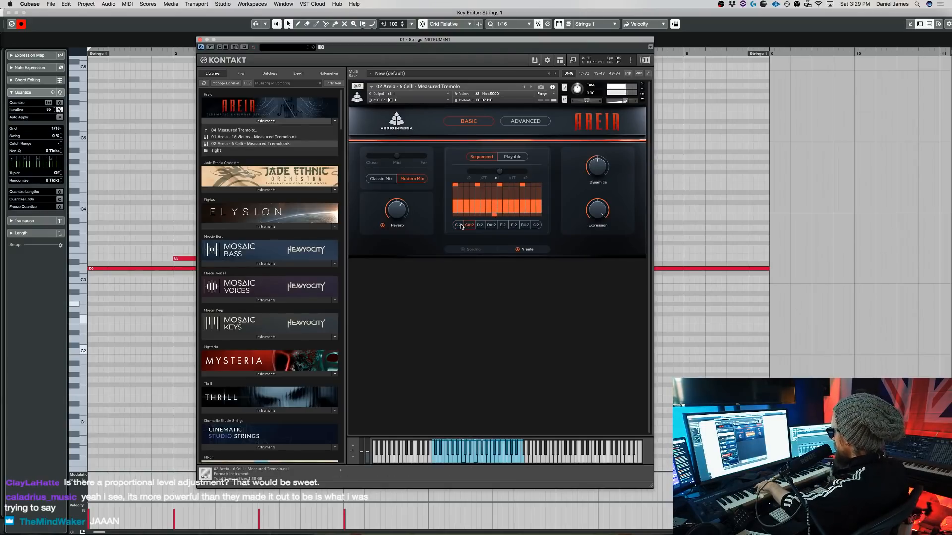
left_click(459, 225)
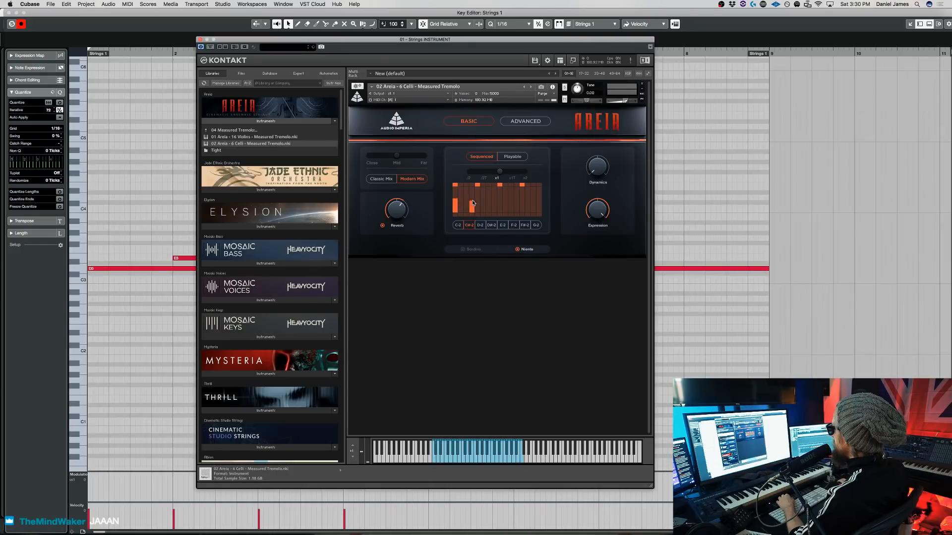
left_click(489, 204)
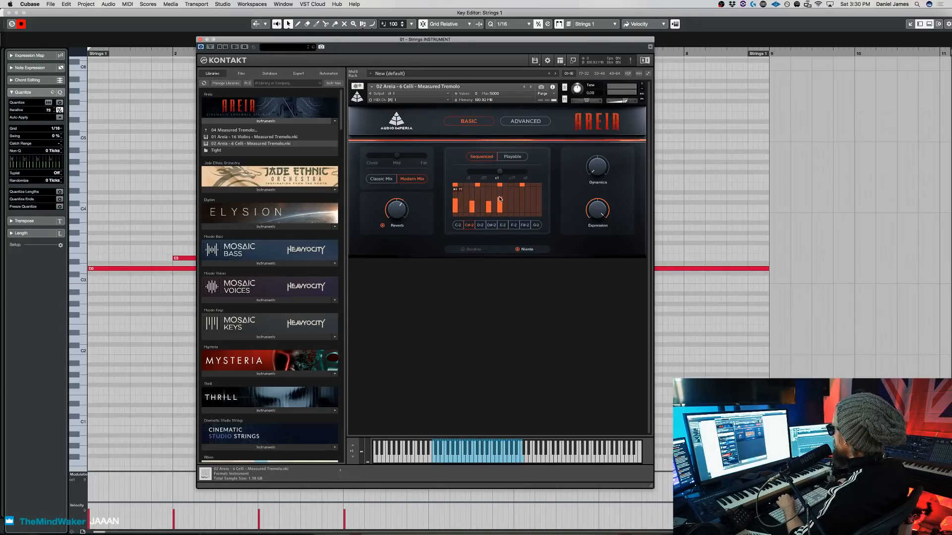
left_click(516, 203)
left_click(532, 199)
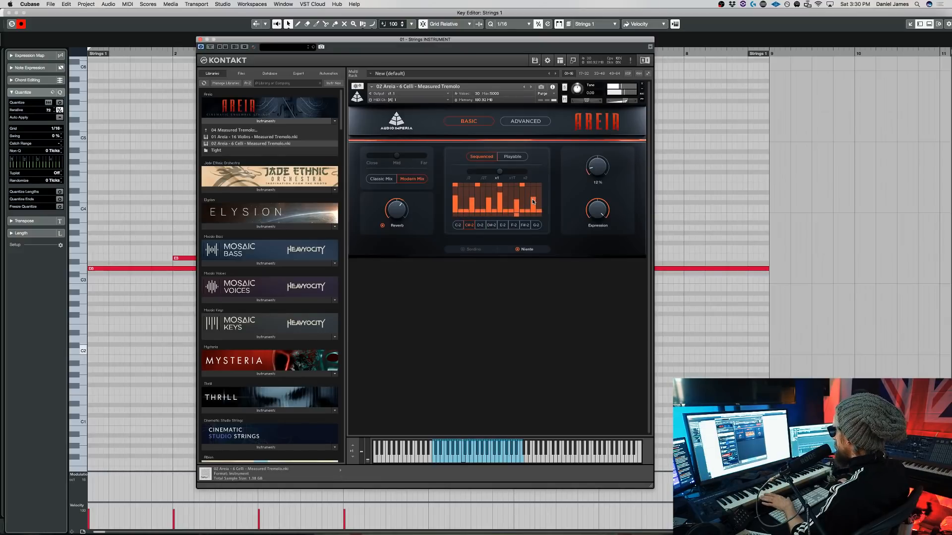
left_click(468, 226)
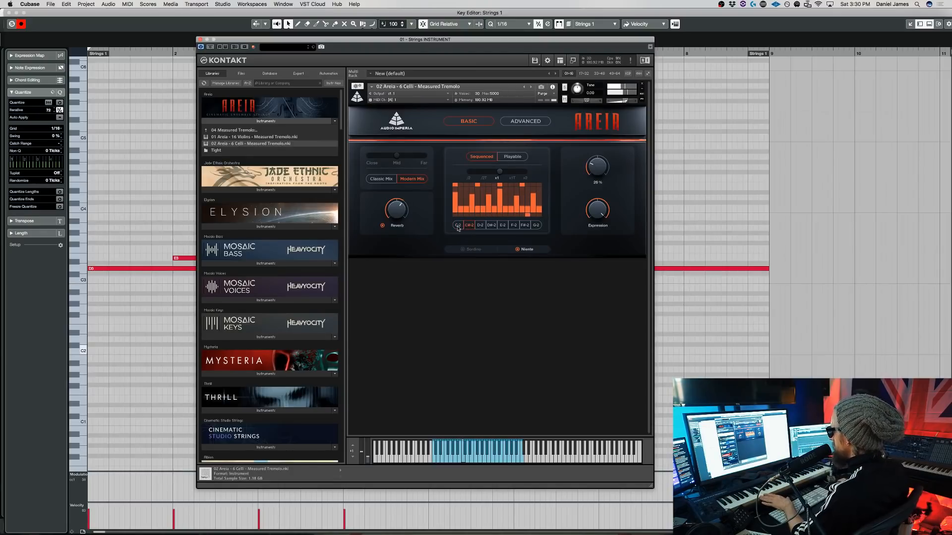
Compare the celli's C-2 and C#-2 sequences by switching from one to the other
left_click(459, 226)
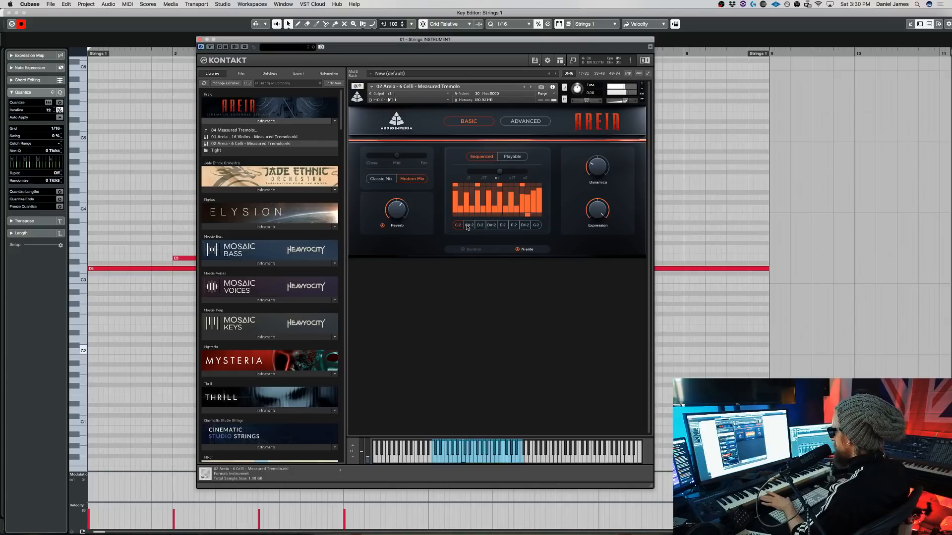
left_click(467, 226)
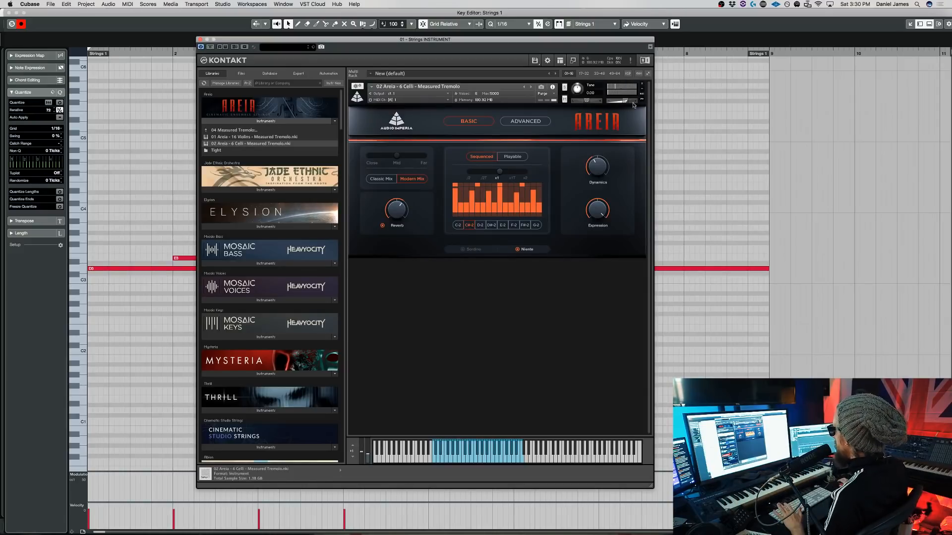
Remove the measured tremolo celli from the Kontakt rack and load 01 Areia - Pads from Areia's Sound Design folder
left_click(641, 87)
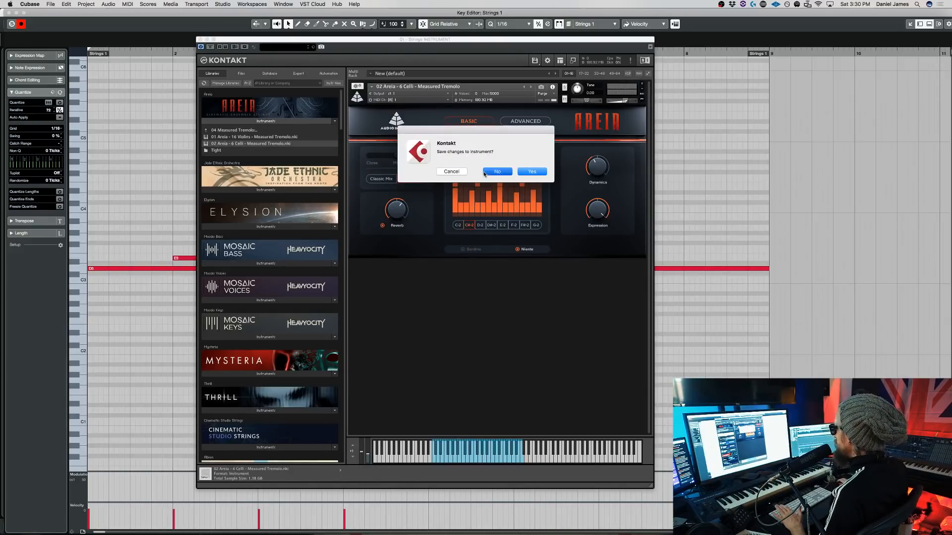
key("Return")
left_click(237, 130)
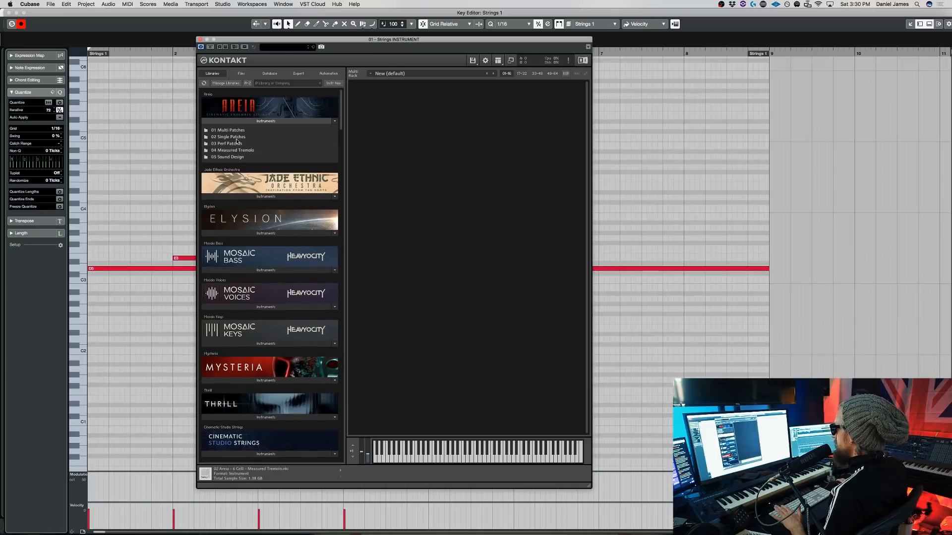
left_click(242, 156)
double_click(250, 138)
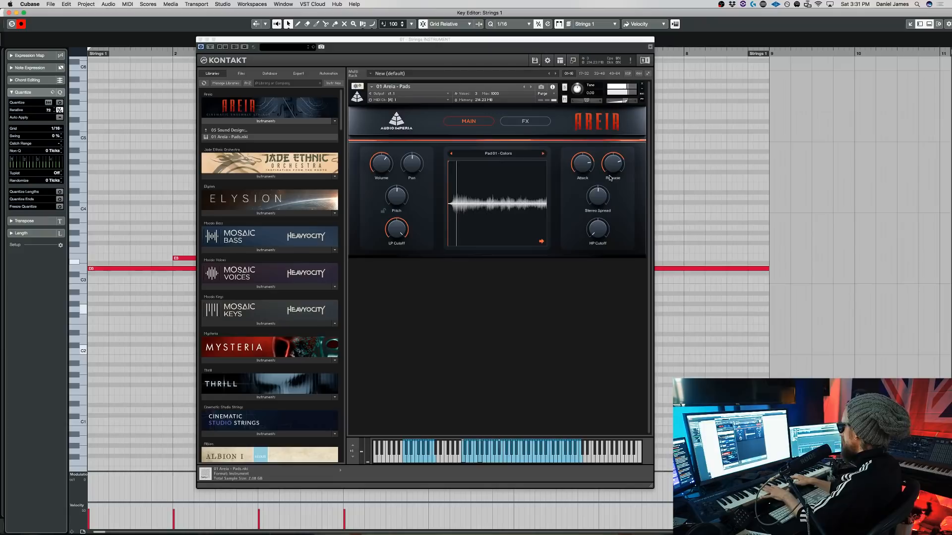
Raise the Stereo Spread of Pad 01 - Colors to about 44% and sweep its LP Cutoff down and back to about halfway
left_click(598, 194)
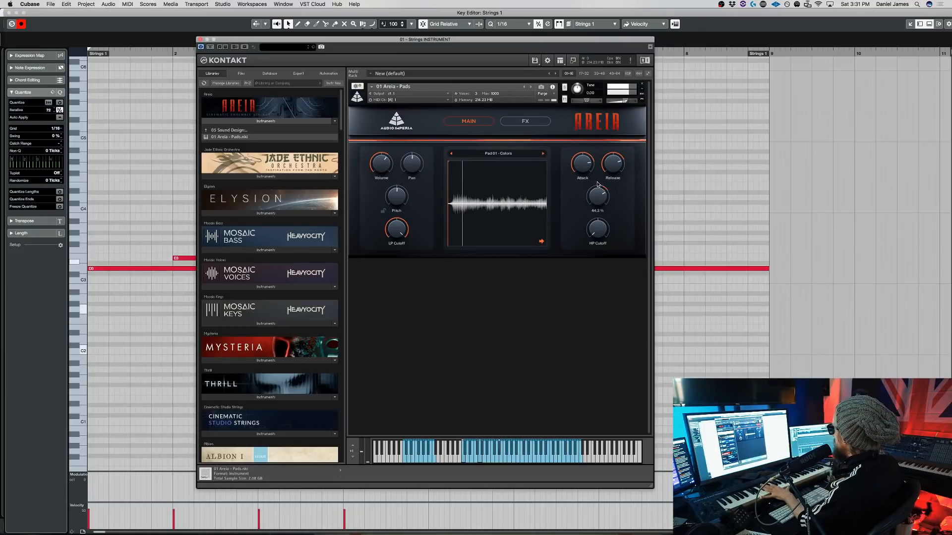
left_click_drag(399, 231, 409, 303)
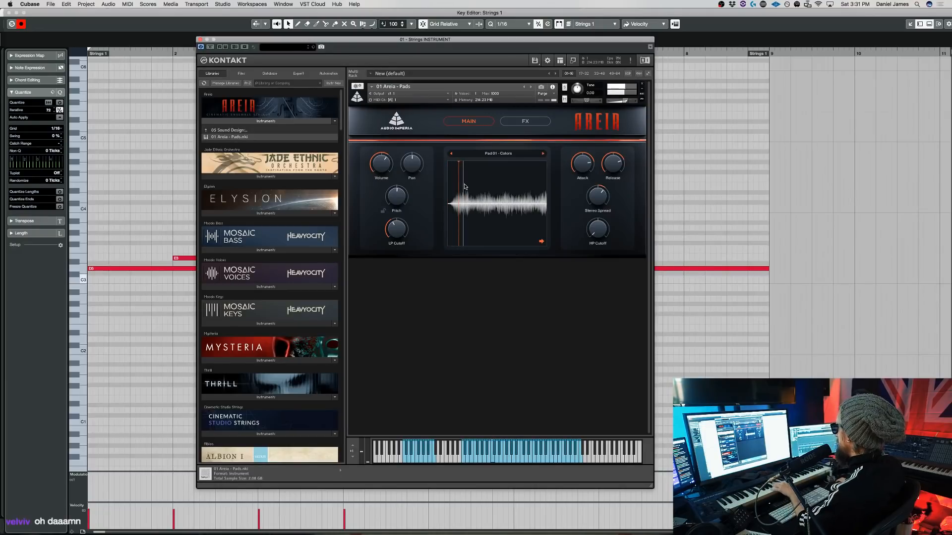
left_click_drag(400, 229, 405, 214)
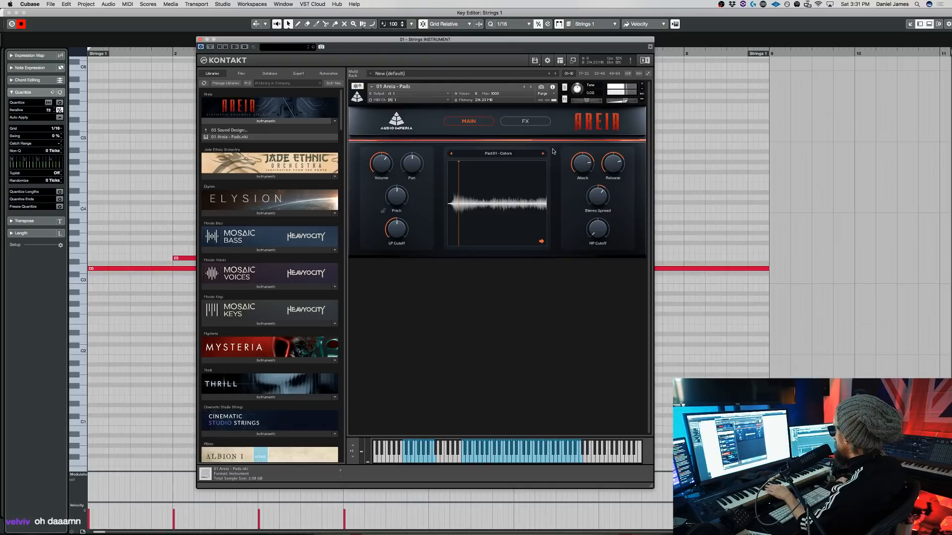
Switch the pad to Pad 02 - Horizon, open its LP Cutoff fully and trim the instrument volume slightly
left_click(508, 157)
left_click(490, 170)
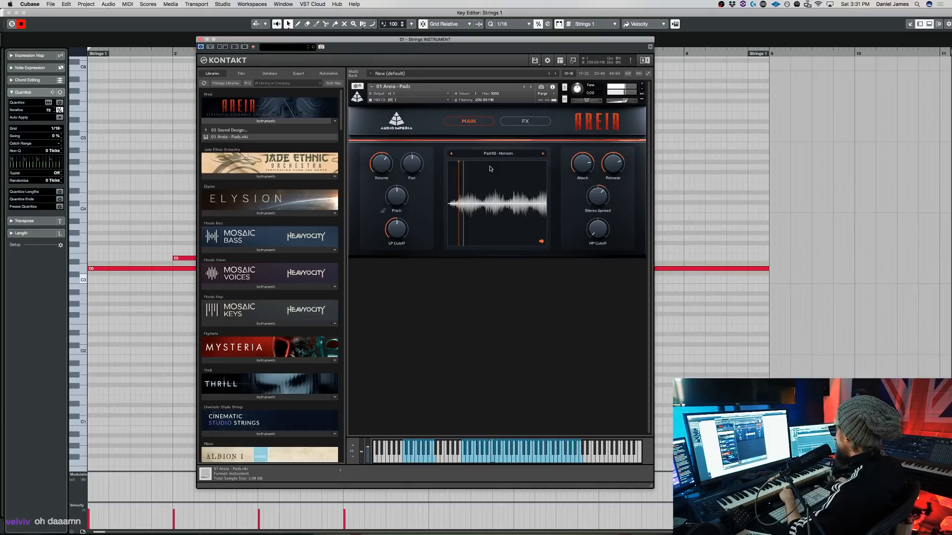
left_click_drag(390, 230, 391, 190)
left_click_drag(626, 102, 623, 104)
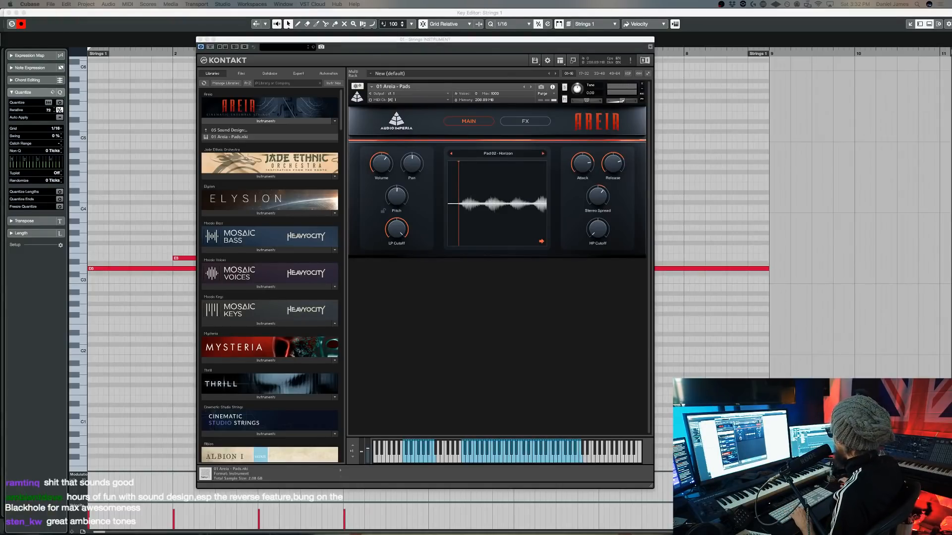
Add a narrow, near-0 dB band in the midrange of the strings group's Pro-Q 3 and give it a negative dynamic range
left_click_drag(511, 307, 513, 268)
left_click_drag(516, 306, 515, 307)
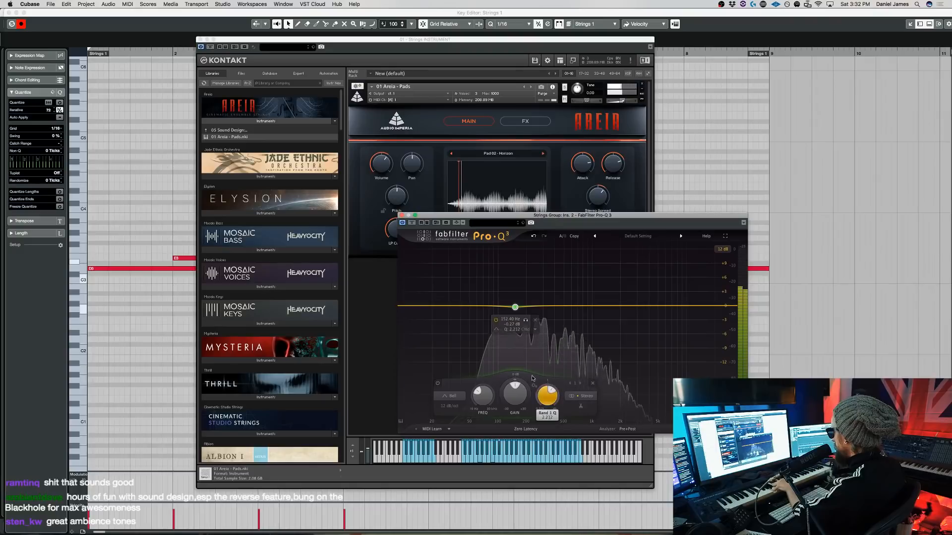
left_click_drag(518, 299, 570, 306)
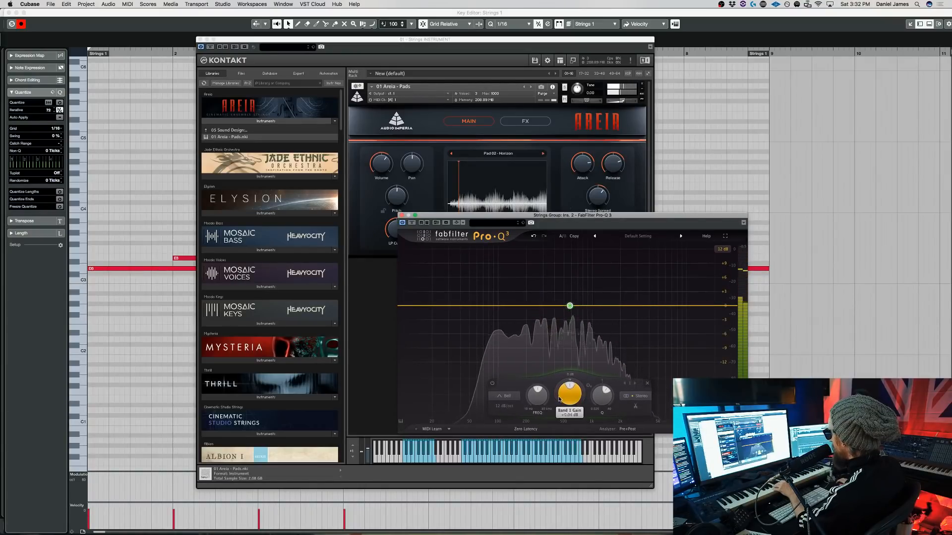
left_click_drag(561, 403, 601, 384)
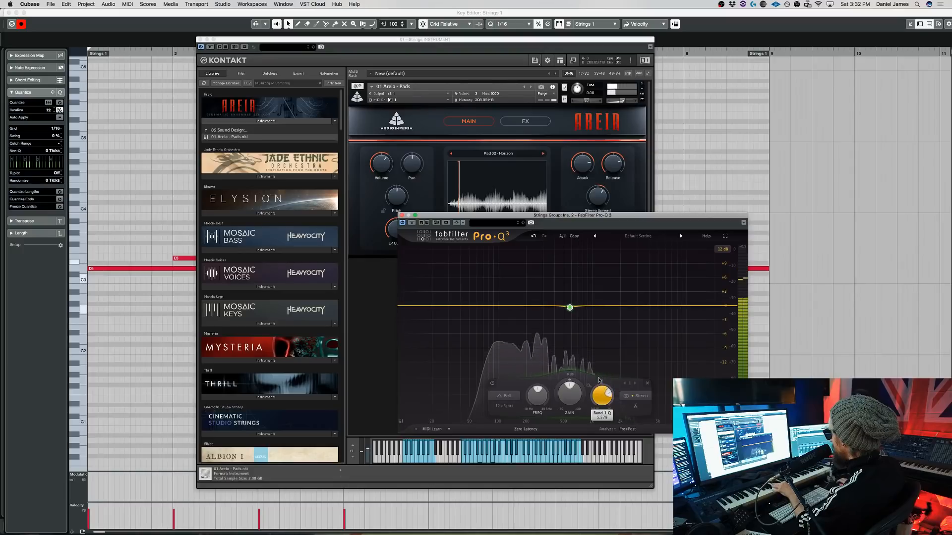
left_click_drag(561, 406, 561, 413)
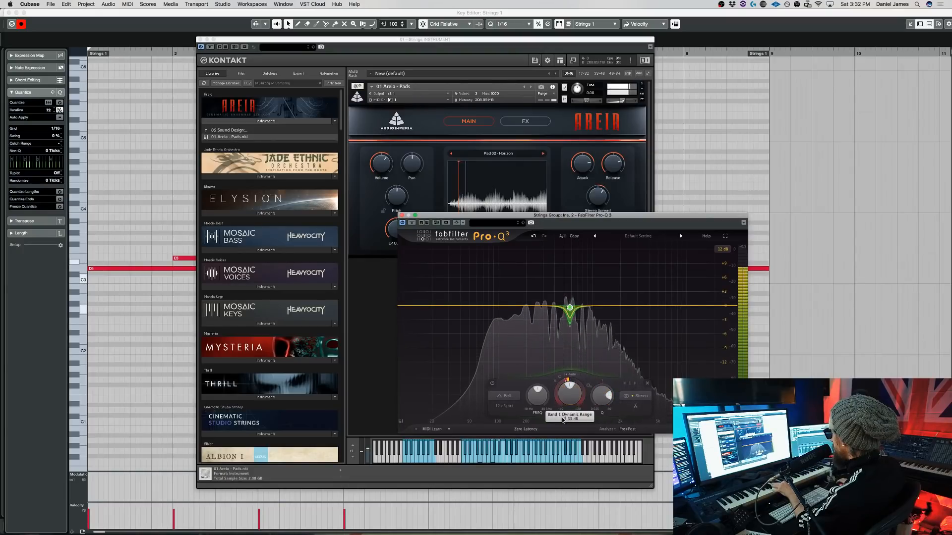
Add a second Pro-Q 3 band near 217 Hz with 0 dB gain and a negative dynamic range
left_click_drag(508, 306, 539, 286)
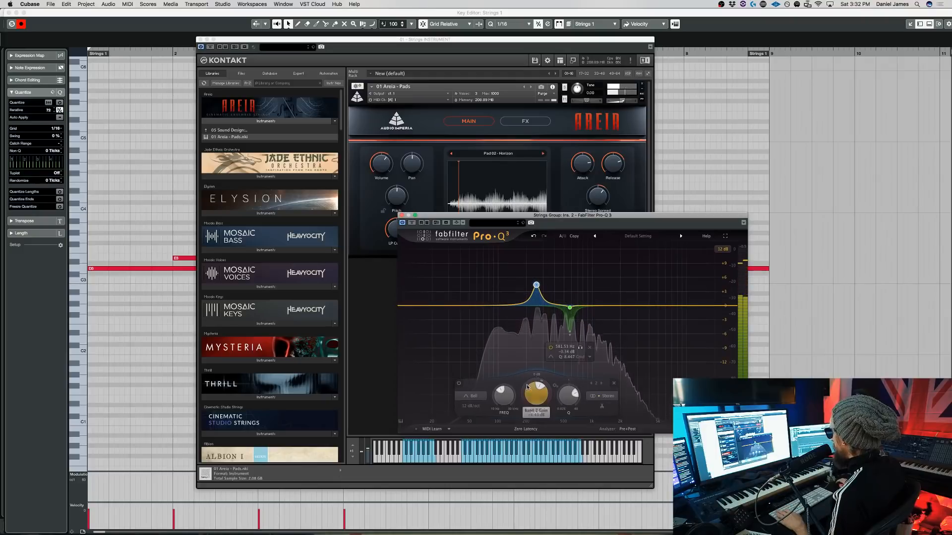
left_click_drag(533, 394, 526, 421)
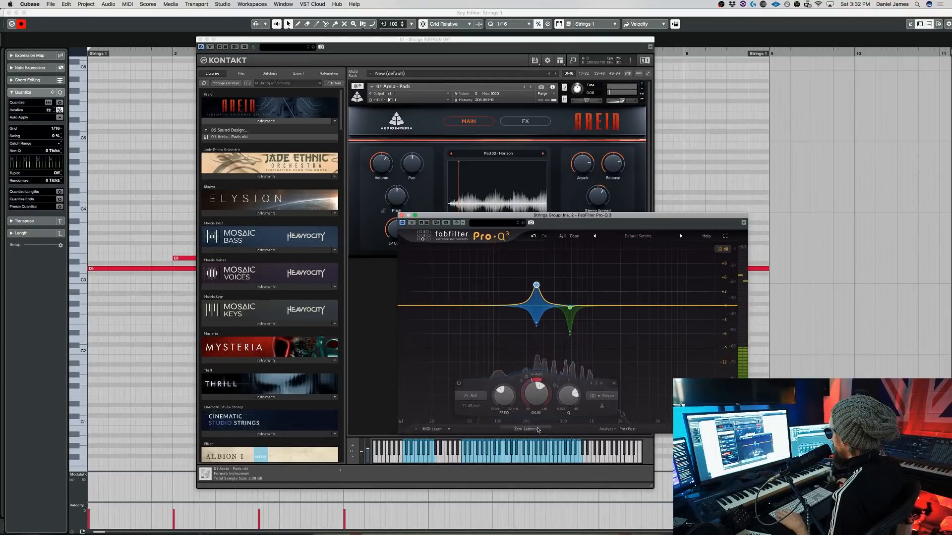
left_click(536, 393, "super")
Cut about 2.4 dB near 95 Hz with a broad third band and reduce the 217 Hz band's dynamic range
left_click_drag(492, 307, 493, 313)
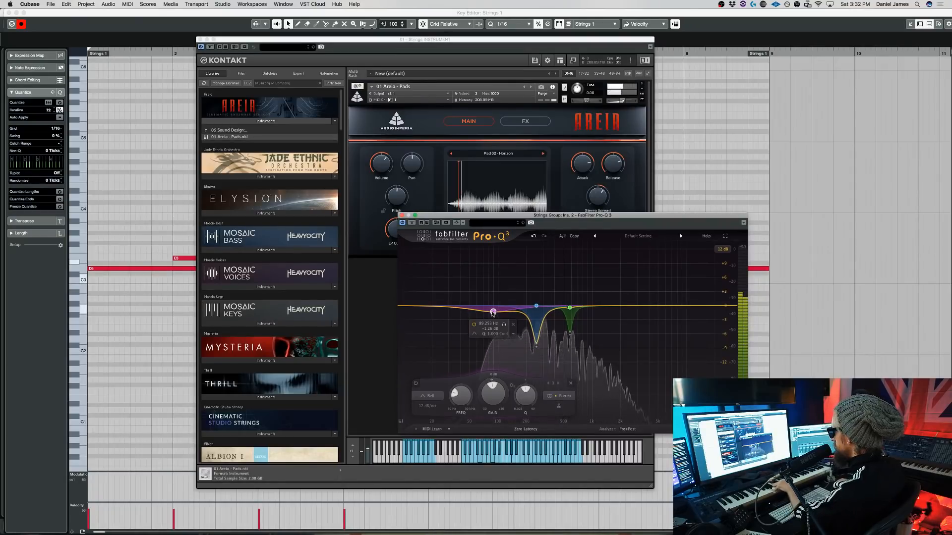
left_click_drag(493, 313, 495, 319)
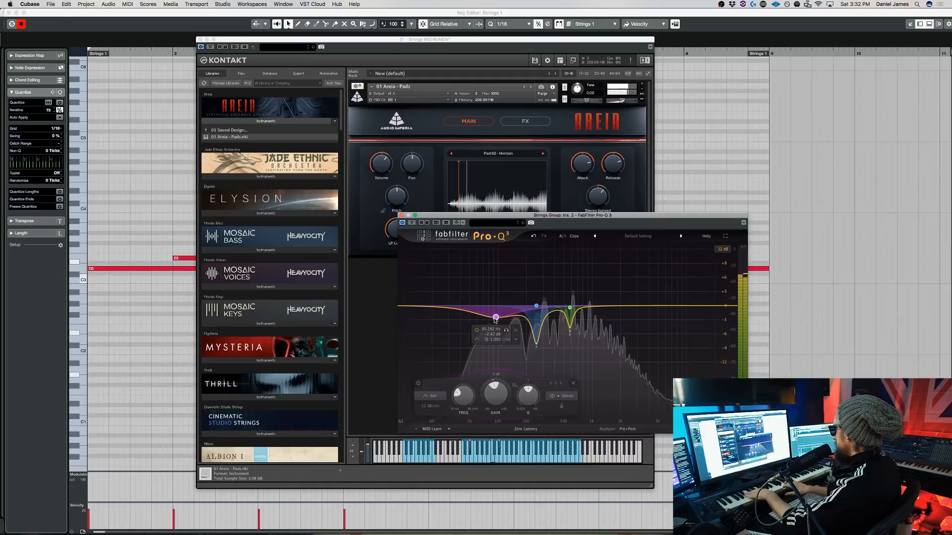
left_click(537, 306)
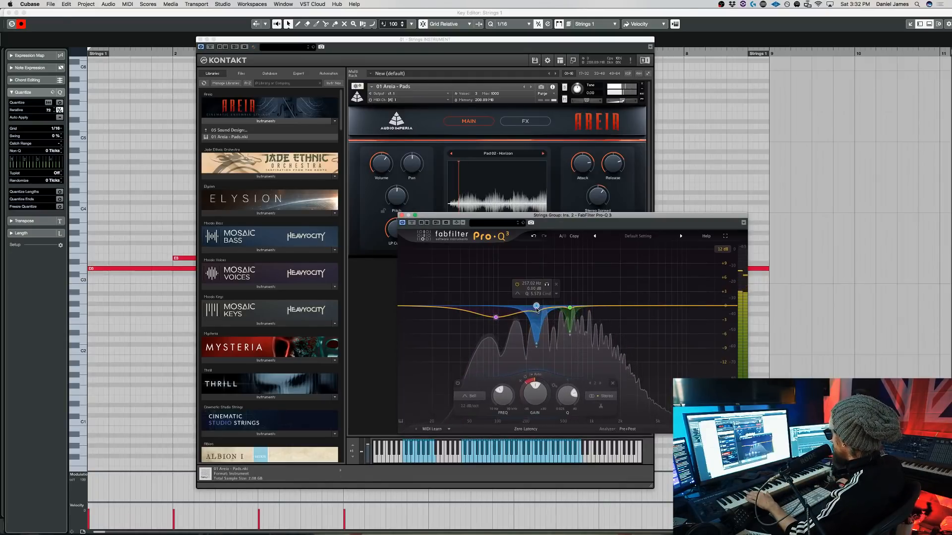
left_click_drag(523, 403, 524, 380)
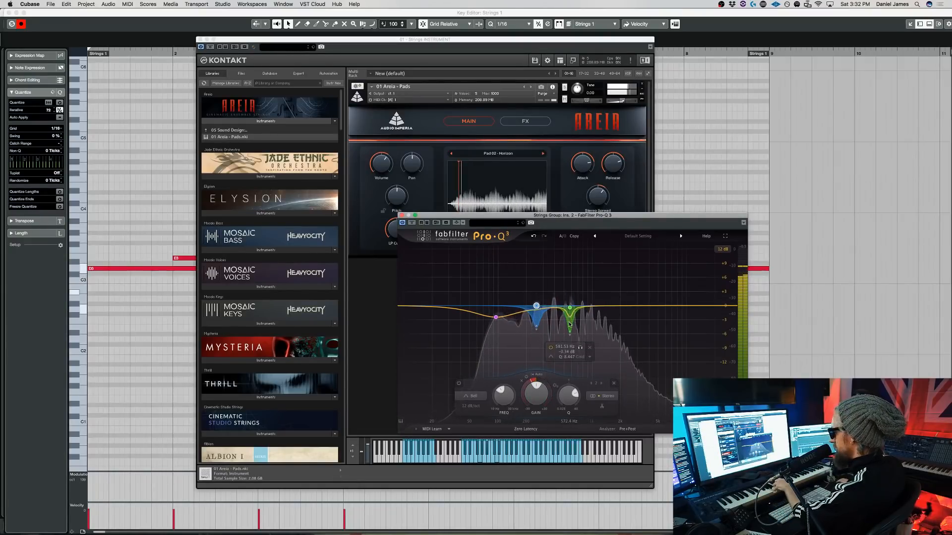
Bypass the Pro-Q 3 and audition Pad 03 - Infinite, Pad 04 - Insight and Pad 05 - Mindful in Kontakt
left_click(412, 223)
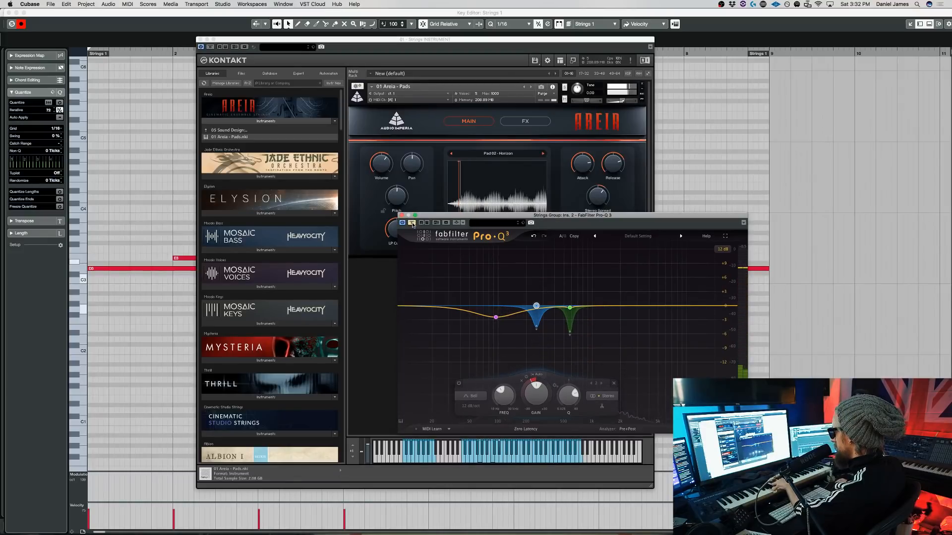
left_click(522, 163)
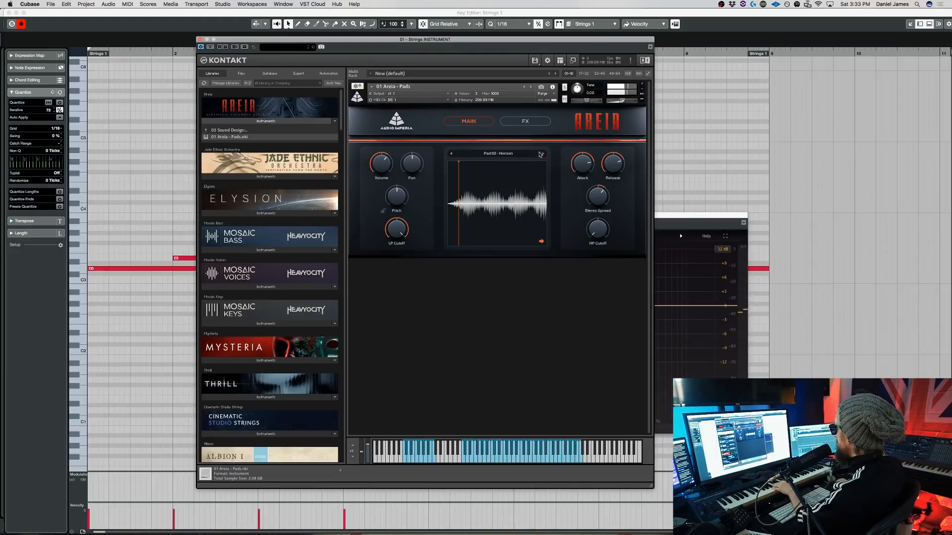
left_click(543, 154)
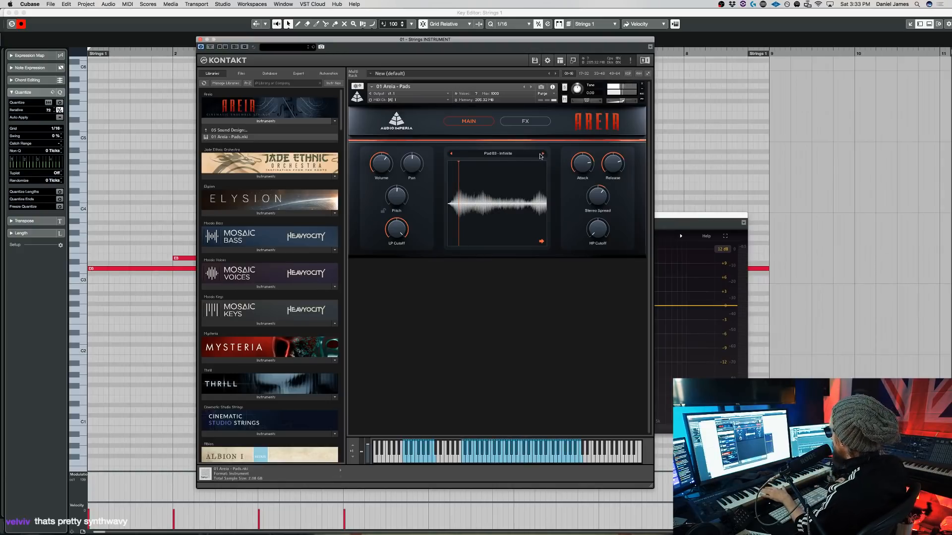
left_click(540, 156)
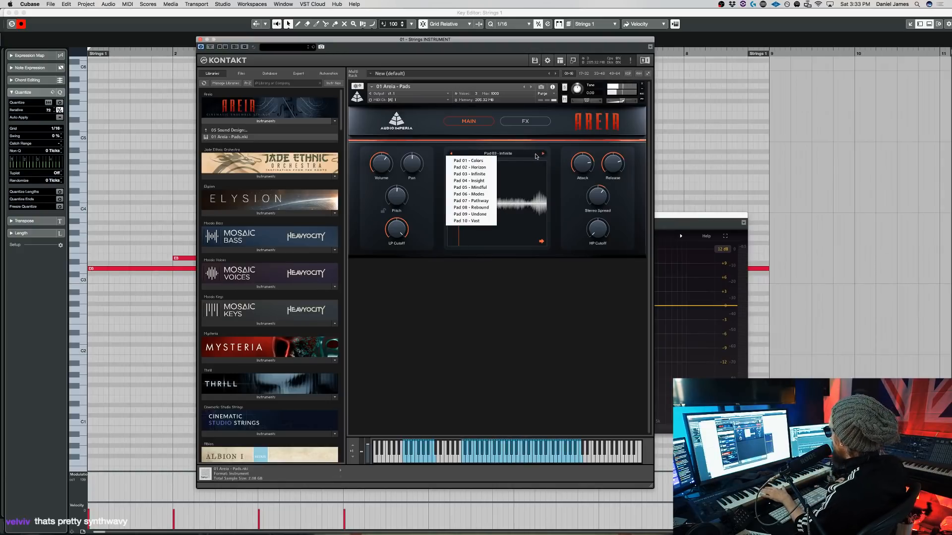
left_click(488, 181)
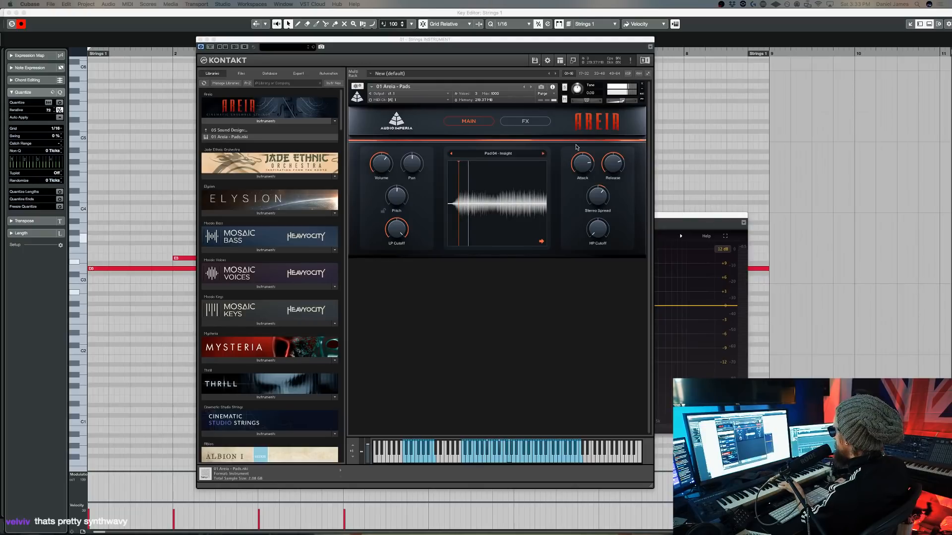
left_click(544, 154)
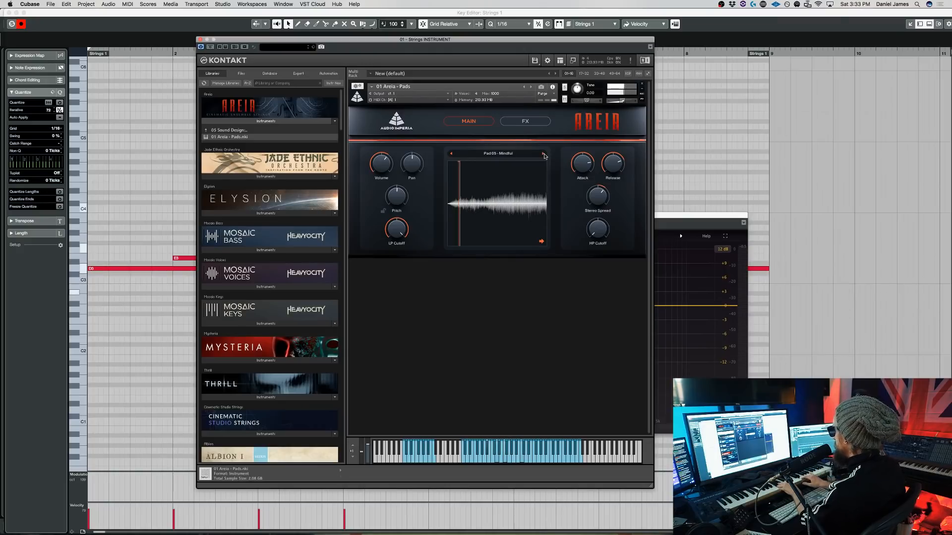
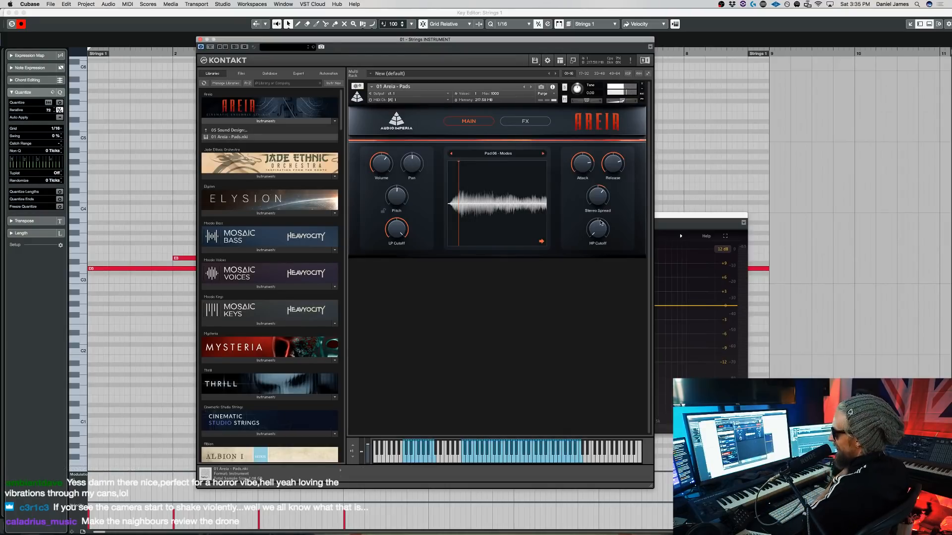
Audition Pad 07 - Pathway, Pad 08 - Rebound and Pad 09 - Undone, including a note in the Bass range
left_click(542, 154)
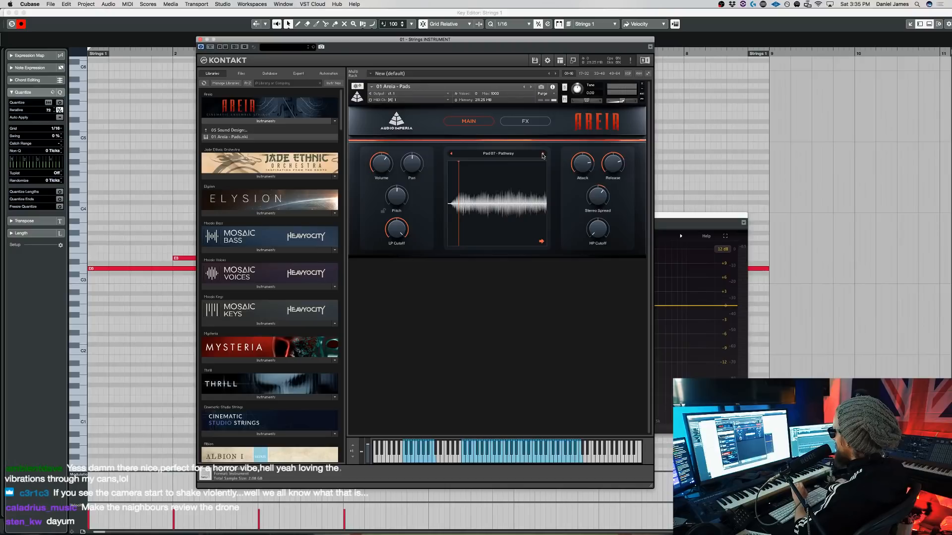
left_click(542, 159)
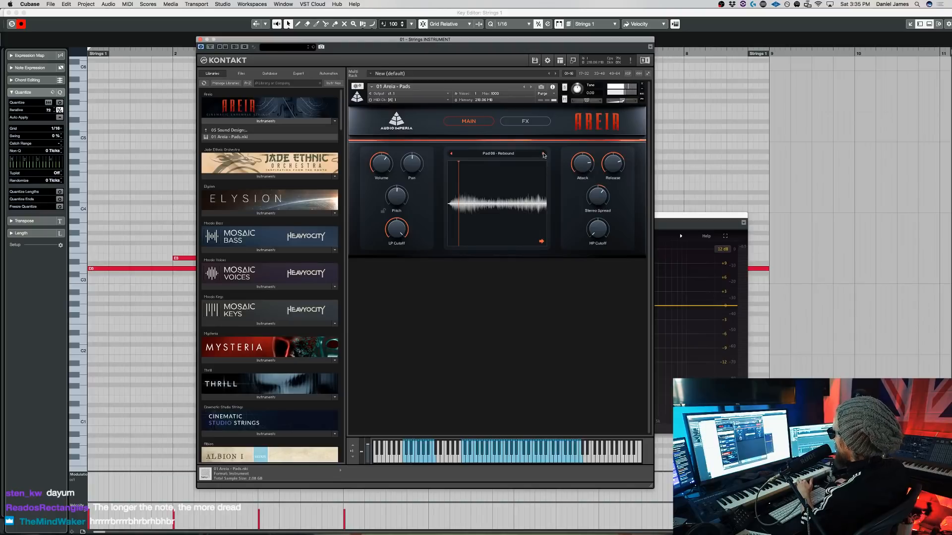
left_click(520, 157)
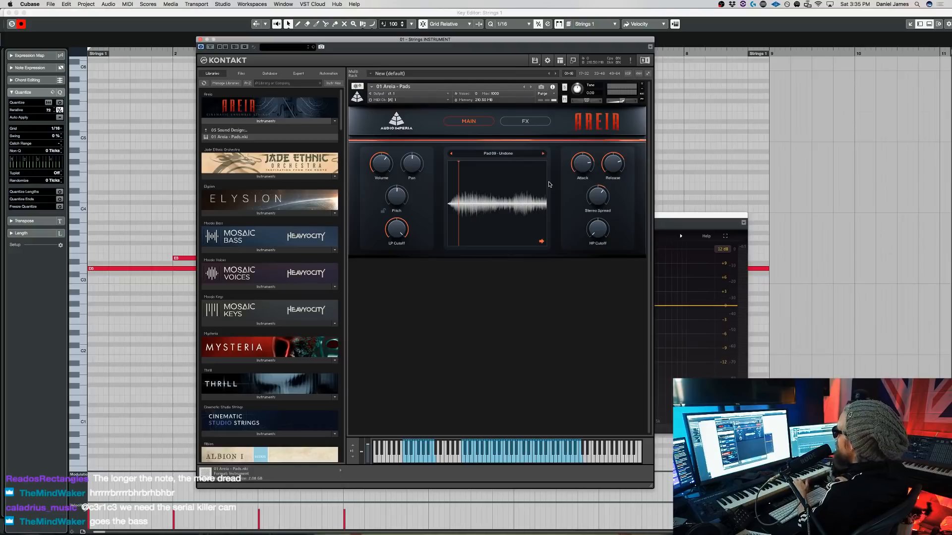
left_click(409, 462)
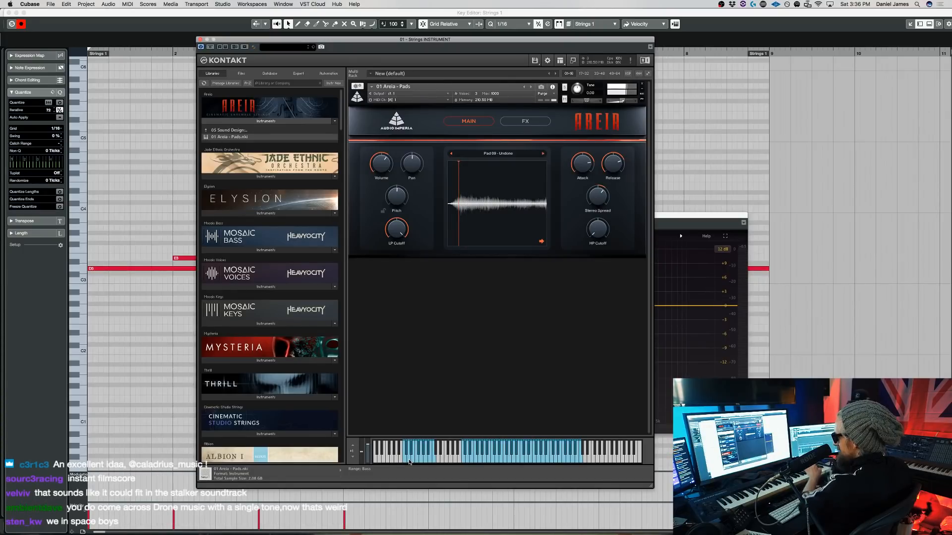
Select Pad 10 - Vast and audition it with notes in the Bass range
left_click(530, 153)
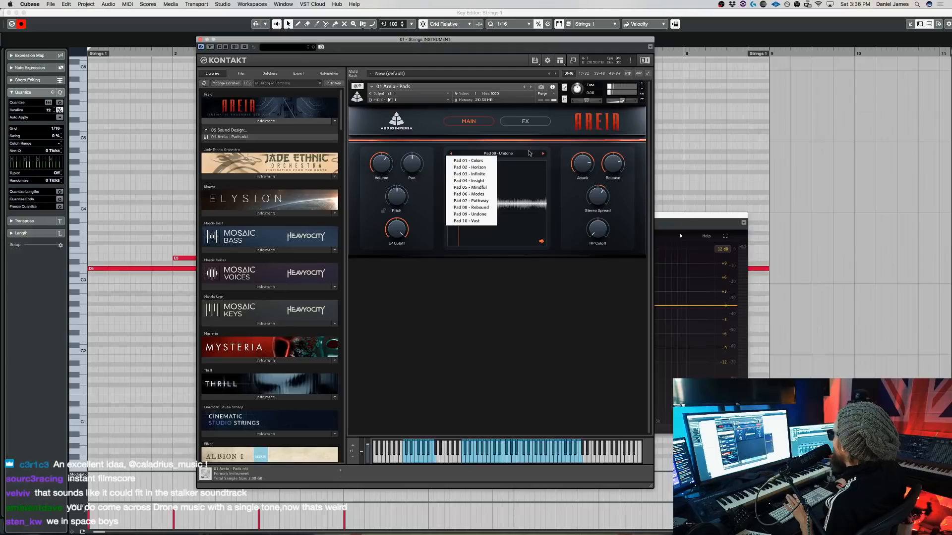
left_click(486, 221)
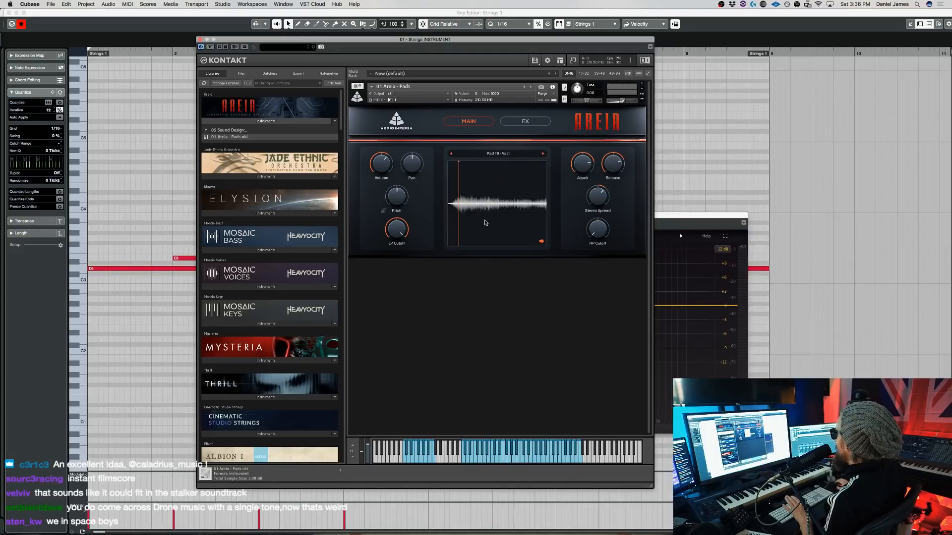
left_click(408, 462)
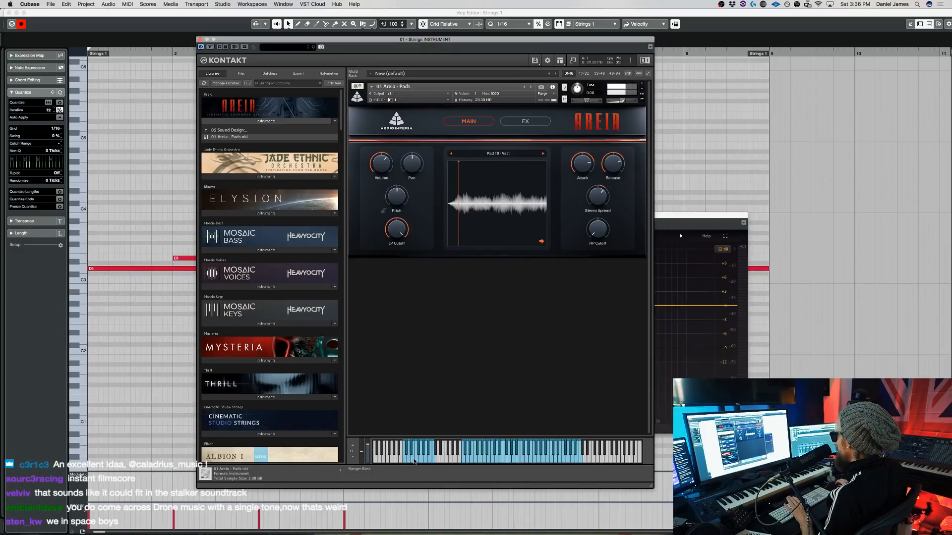
left_click(425, 461)
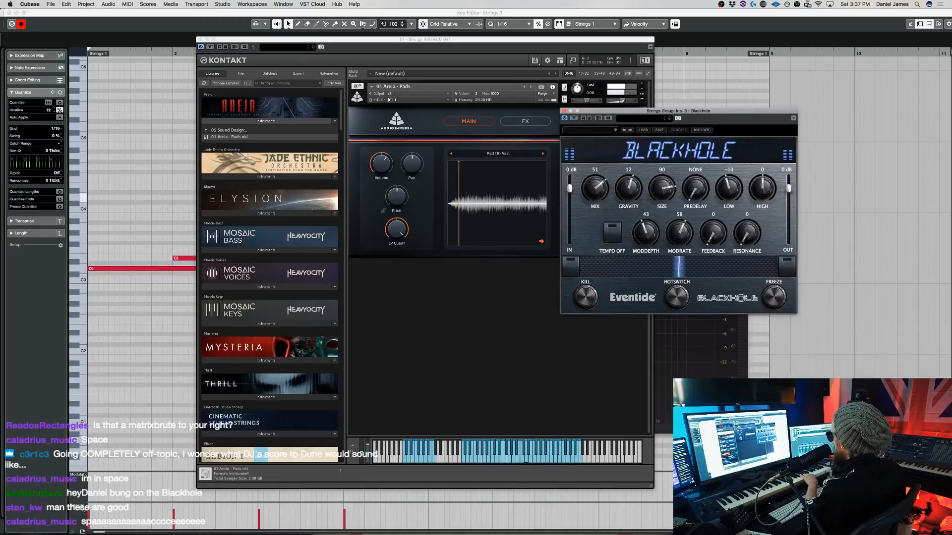
Audition Pad 10 - Vast with the instrument's distortion effect enabled, switch distortion off and enable the Rot. effect
left_click(424, 459)
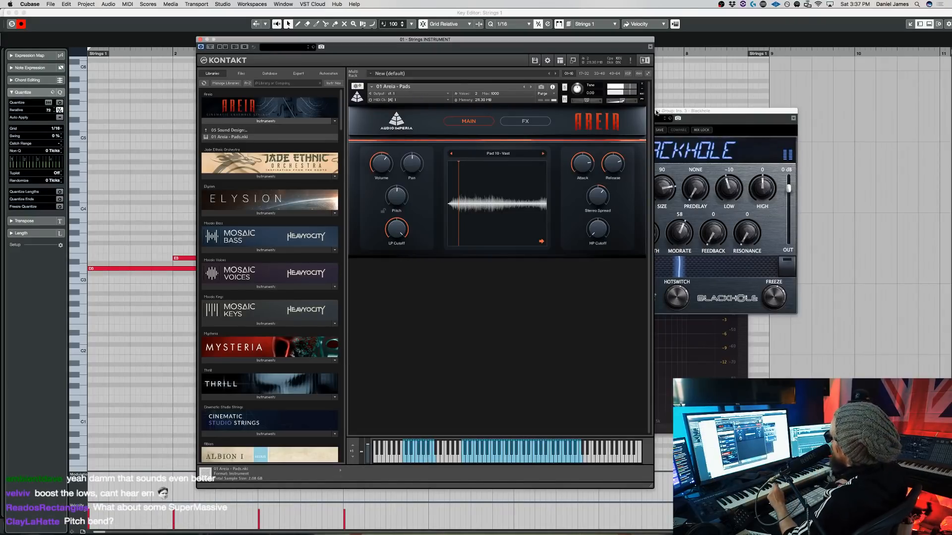
left_click(534, 121)
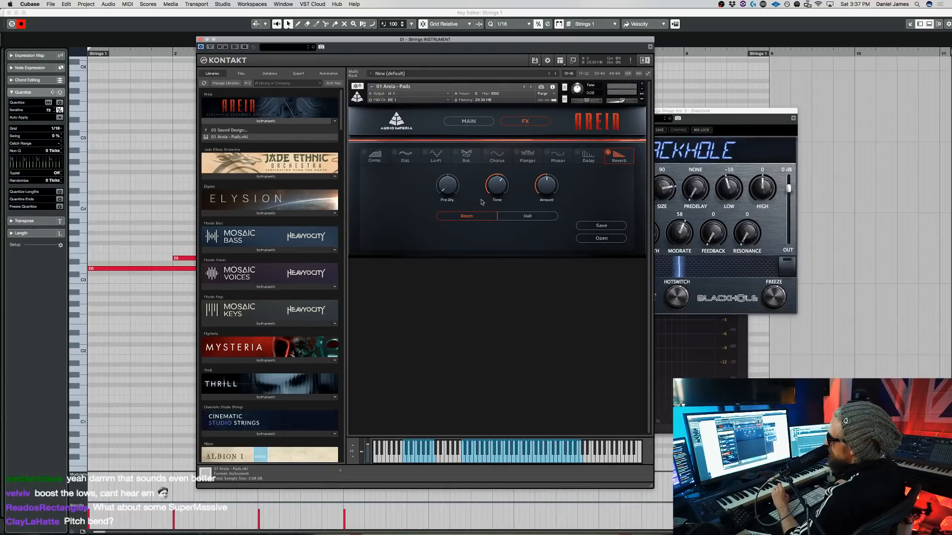
left_click(394, 152)
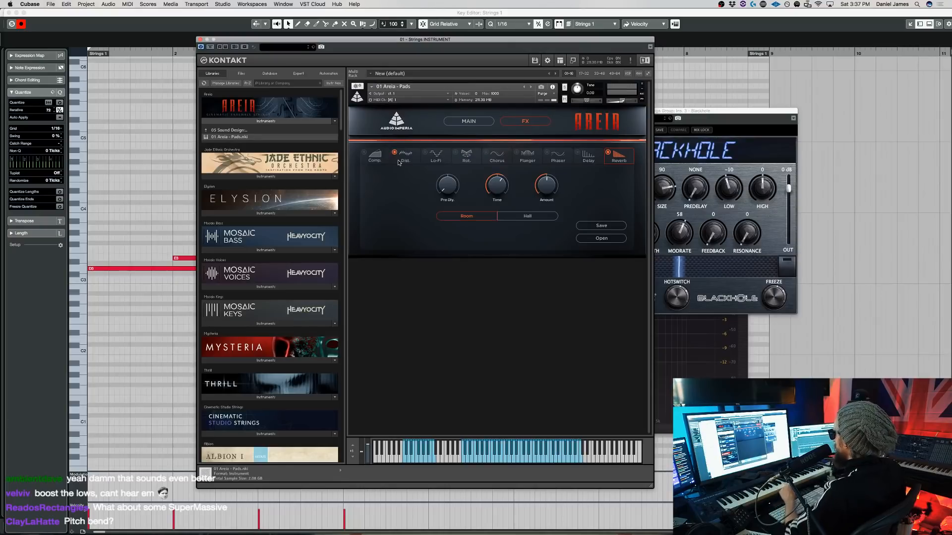
left_click(402, 161)
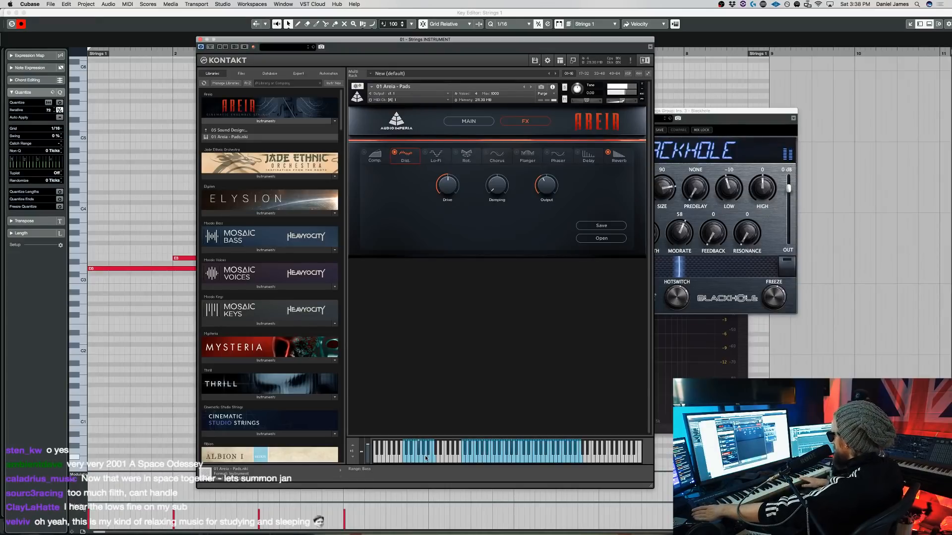
left_click(395, 153)
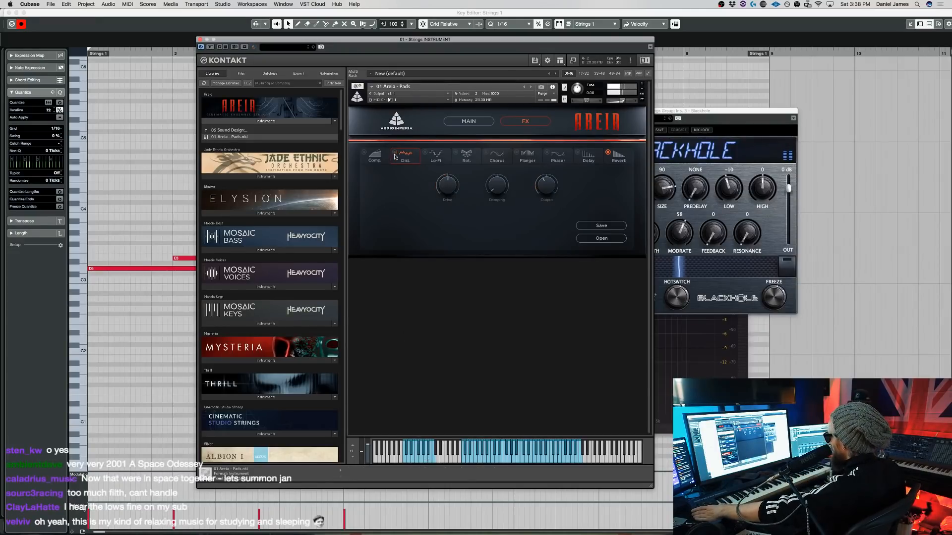
left_click(456, 153)
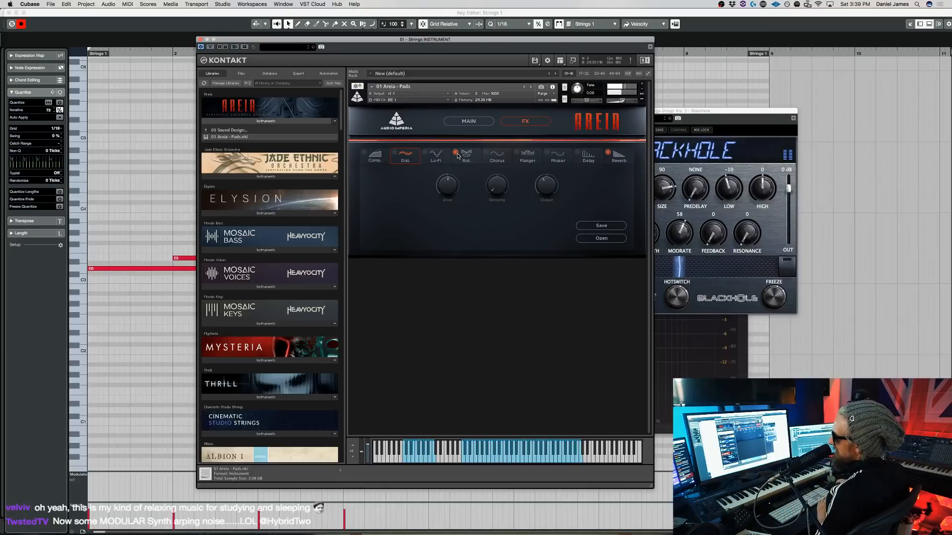
Remove the Areia - Pads instrument from the Kontakt rack and return to the Areia library's list of patch folders
left_click(642, 84)
left_click(488, 171)
left_click(237, 130)
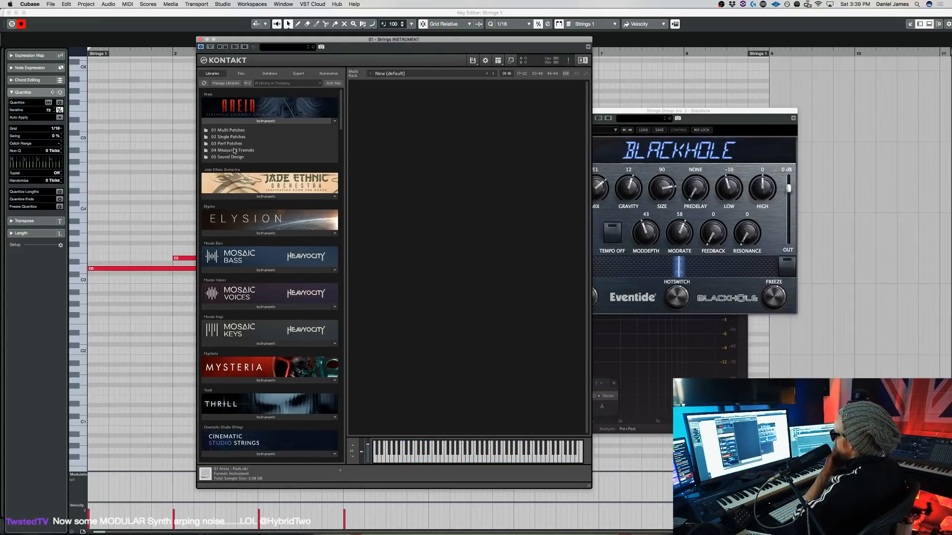